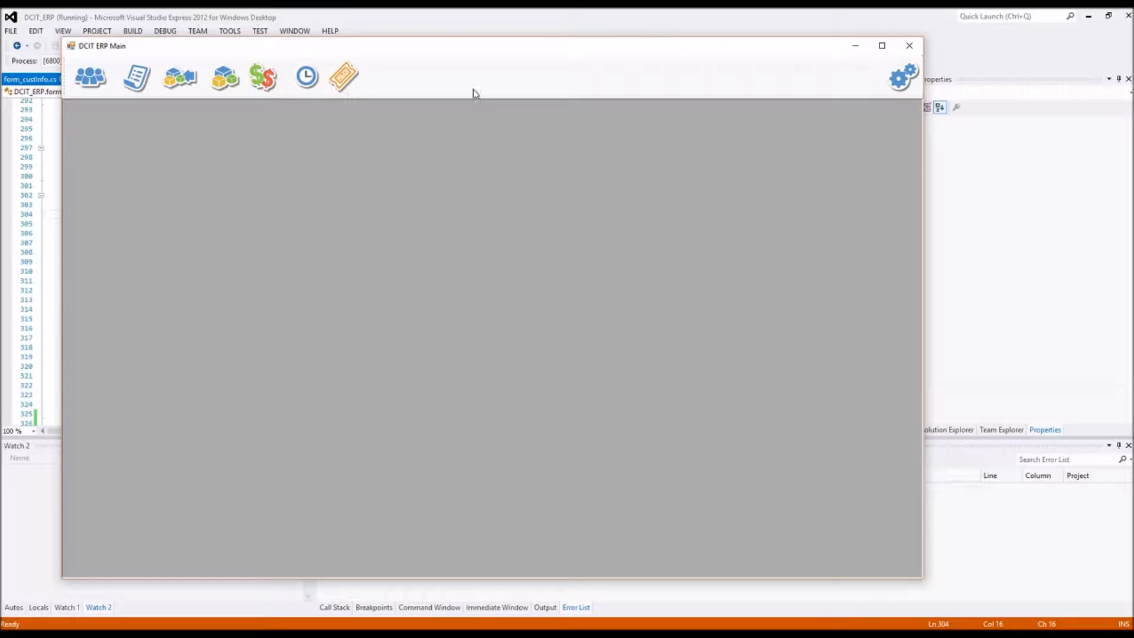
Open the system configuration and review the existing customer type and employee records
click(902, 91)
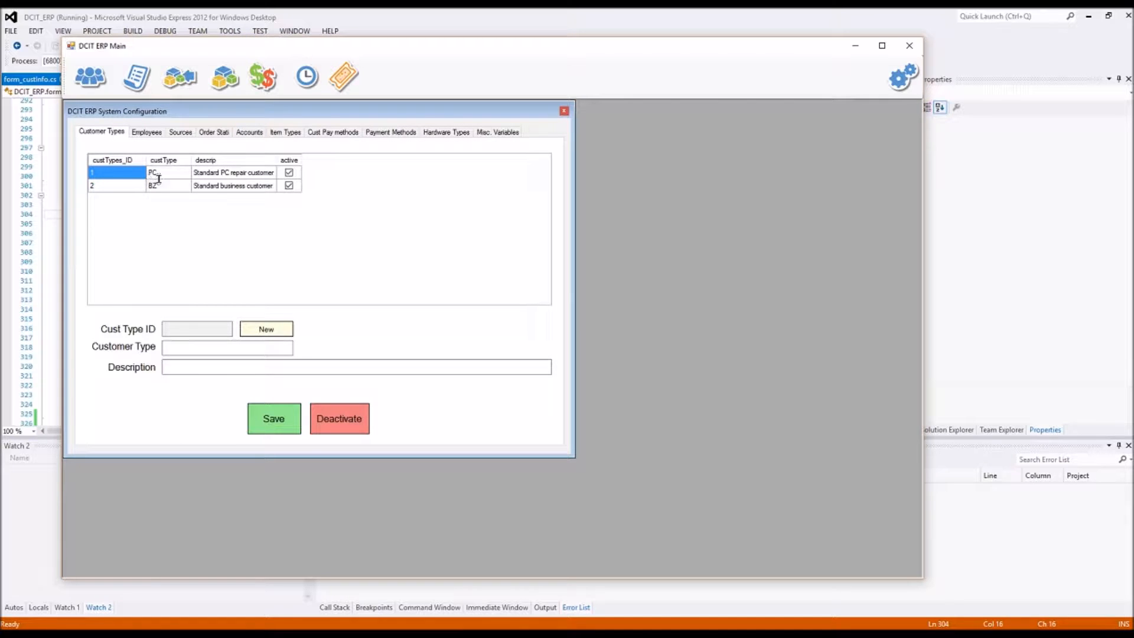
click(232, 173)
click(237, 186)
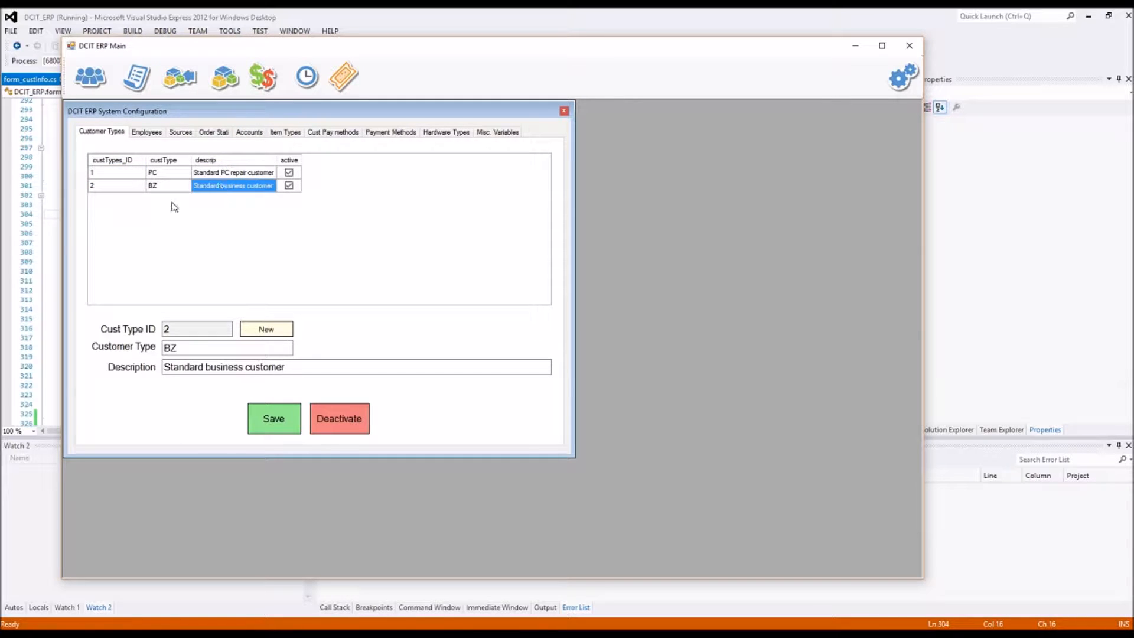
click(158, 133)
click(167, 170)
click(167, 184)
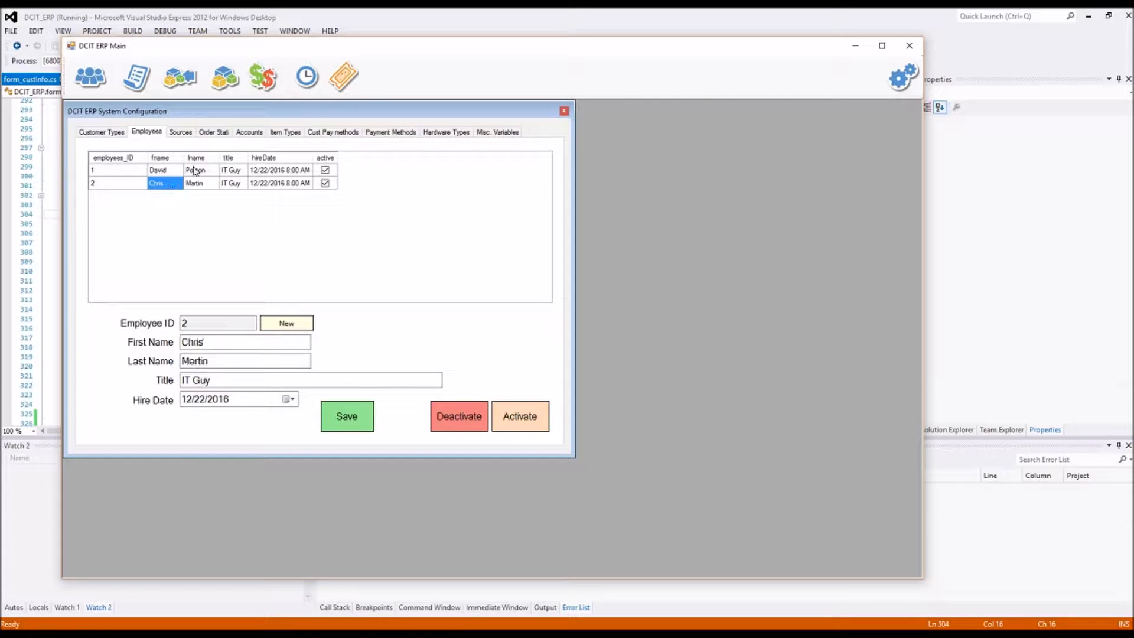
Look through the configuration pages for sources, order stati, customer pay methods, payment methods and hardware types
click(186, 134)
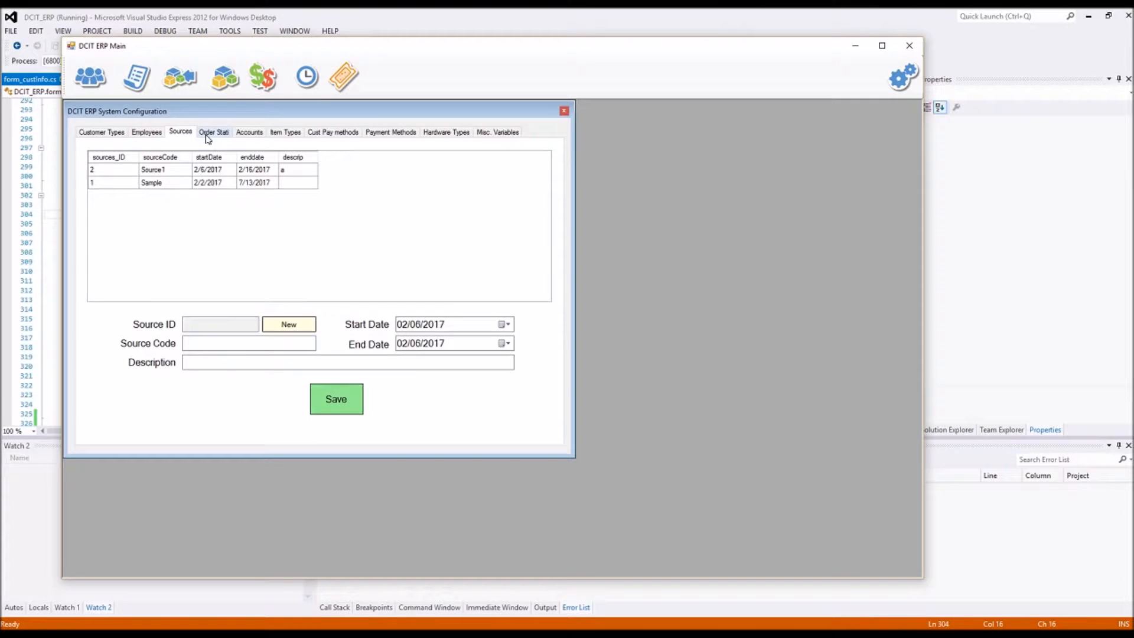
click(208, 134)
click(339, 134)
click(381, 134)
click(457, 133)
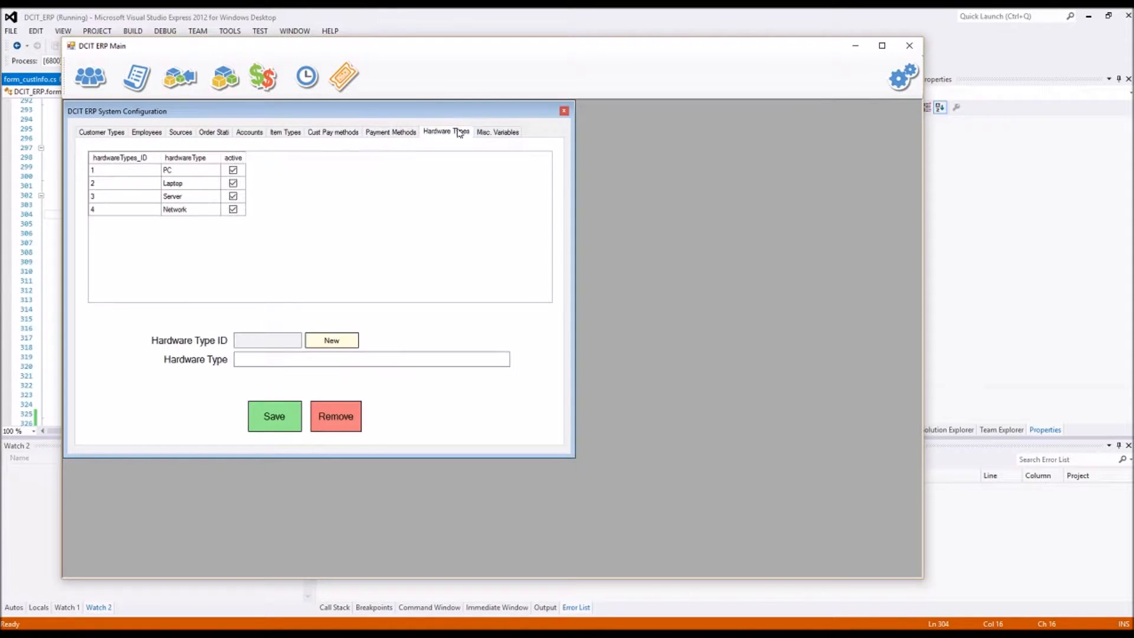
Add and save a source with code 1234, description "Free Computer Repair" and end date 02/28/2017
click(180, 135)
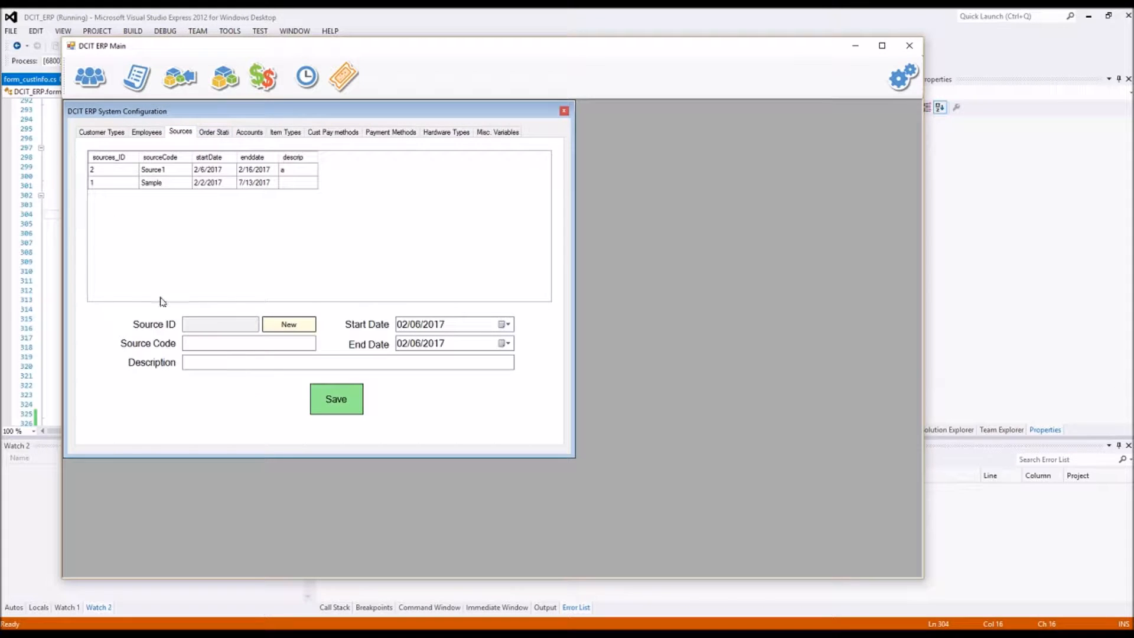
click(189, 343)
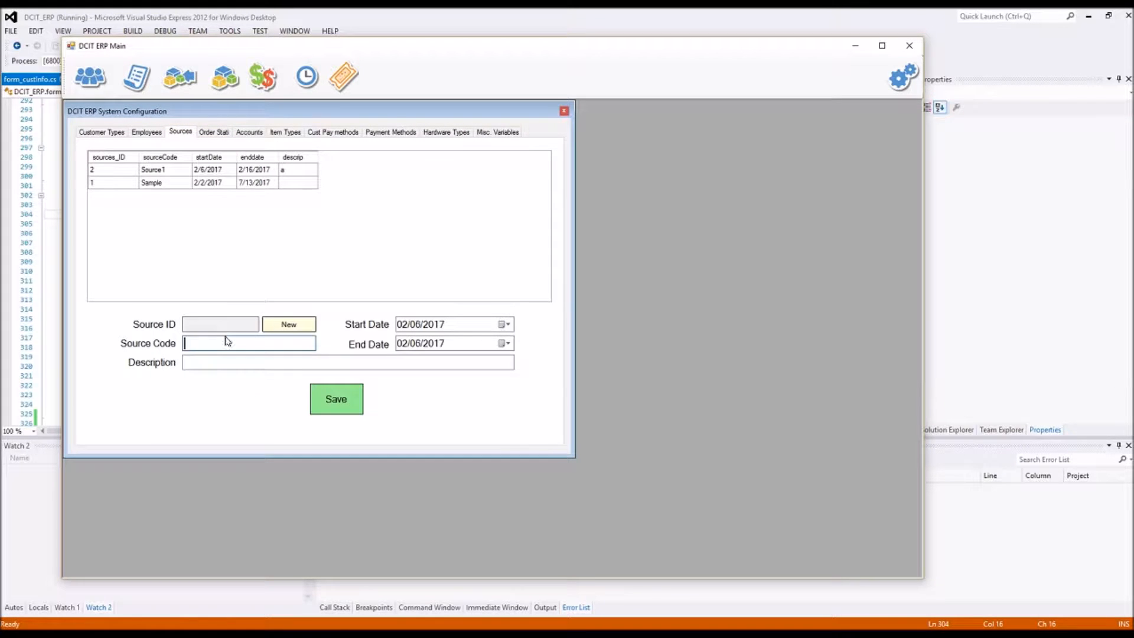
click(505, 344)
click(444, 419)
click(247, 343)
text(1234)
click(232, 360)
text(Free Computer Repair)
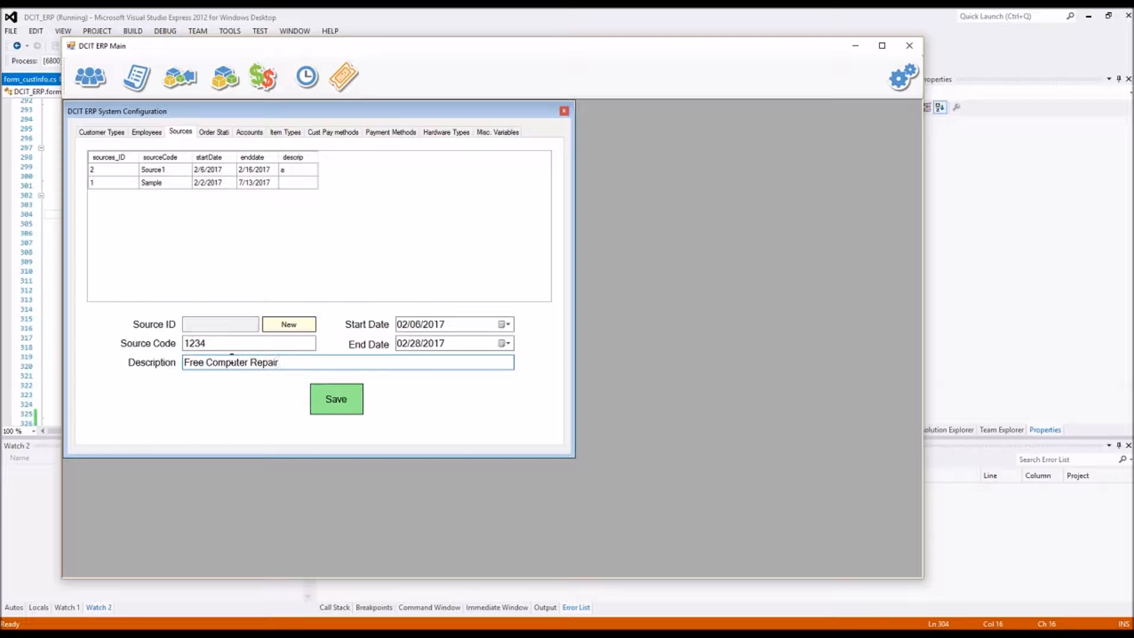
click(337, 399)
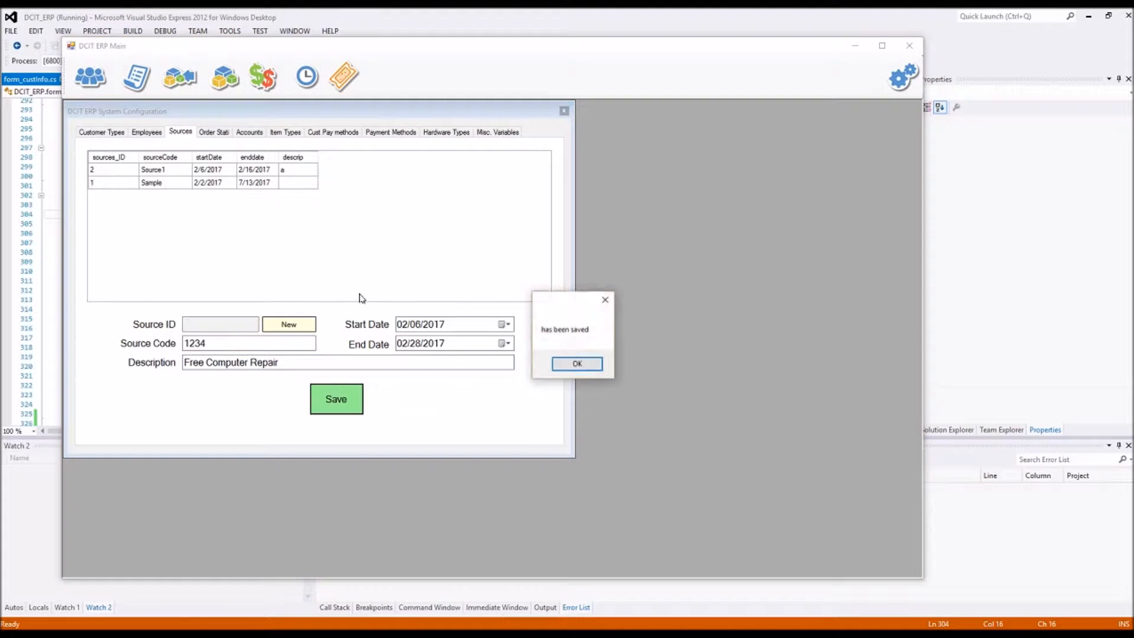
click(566, 363)
Set the start date of source 1234 to 02/03/2017, save it and check the updated record
click(154, 187)
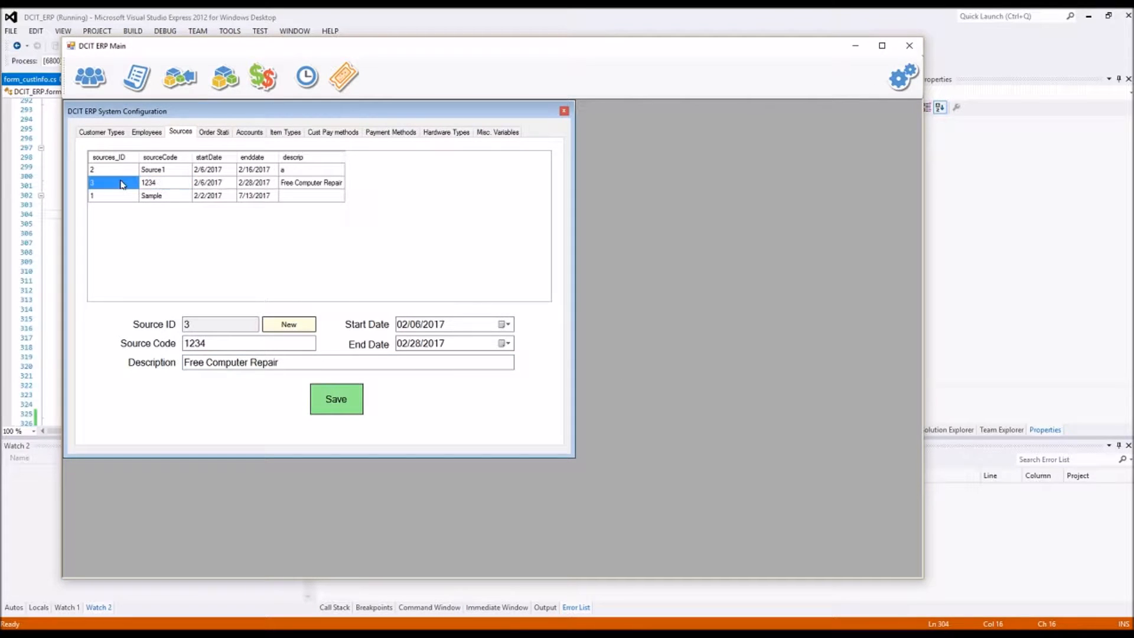
click(220, 184)
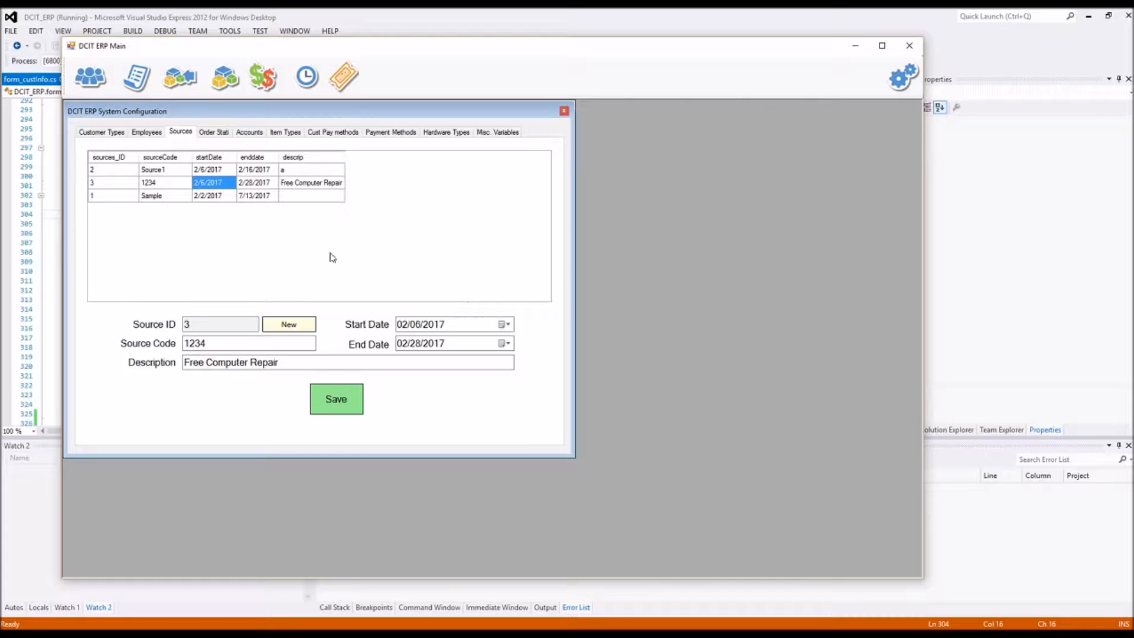
click(505, 324)
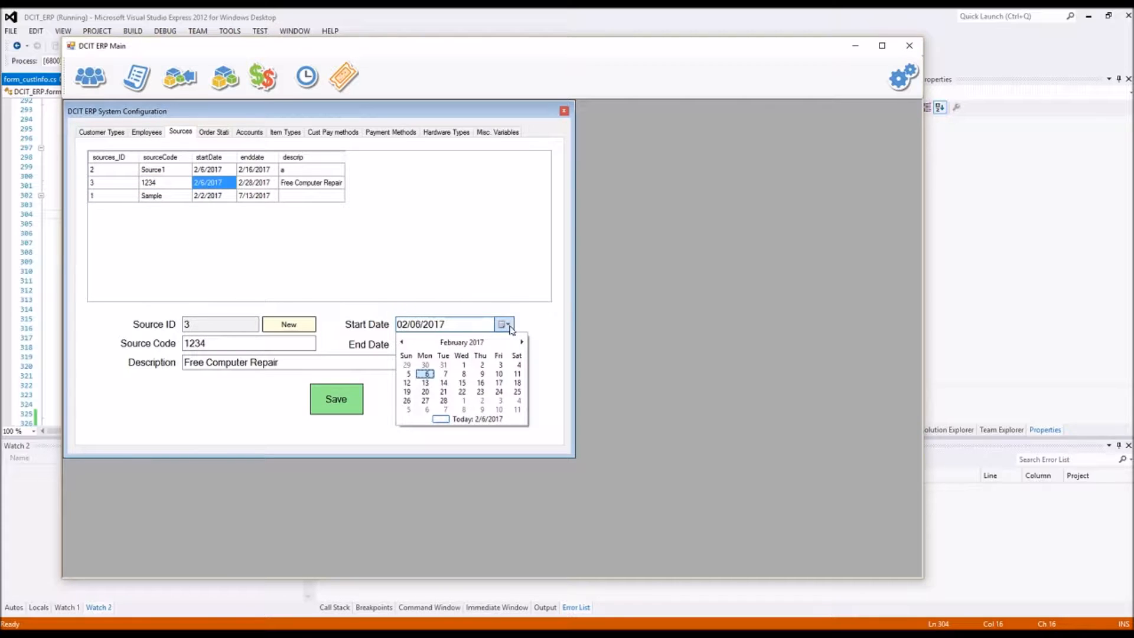
click(500, 365)
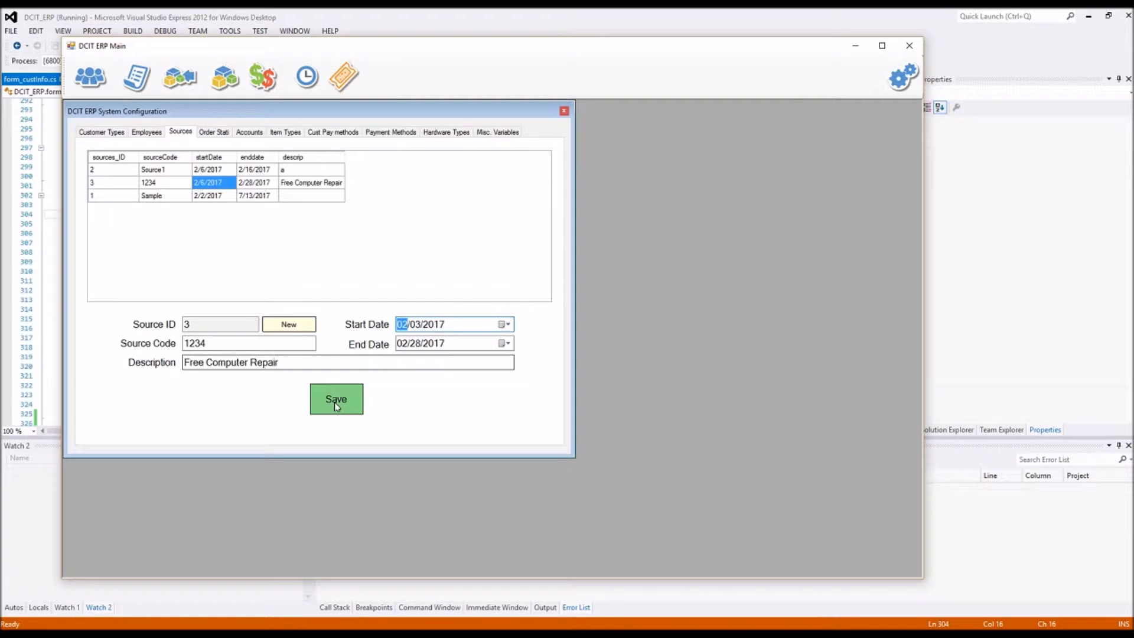
click(334, 399)
click(584, 362)
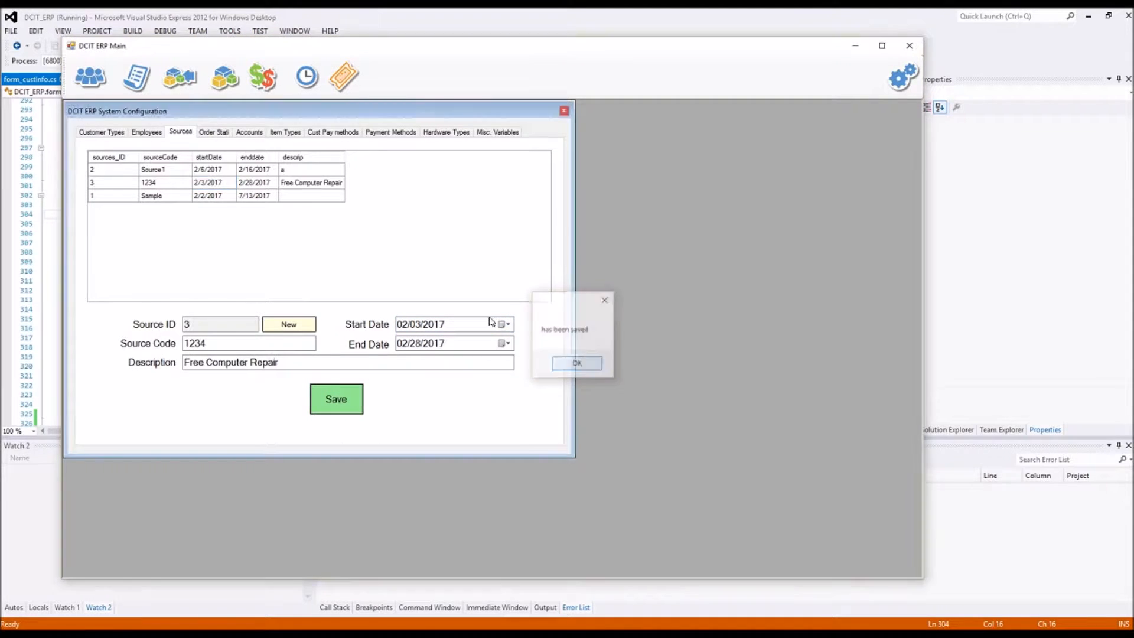
click(216, 186)
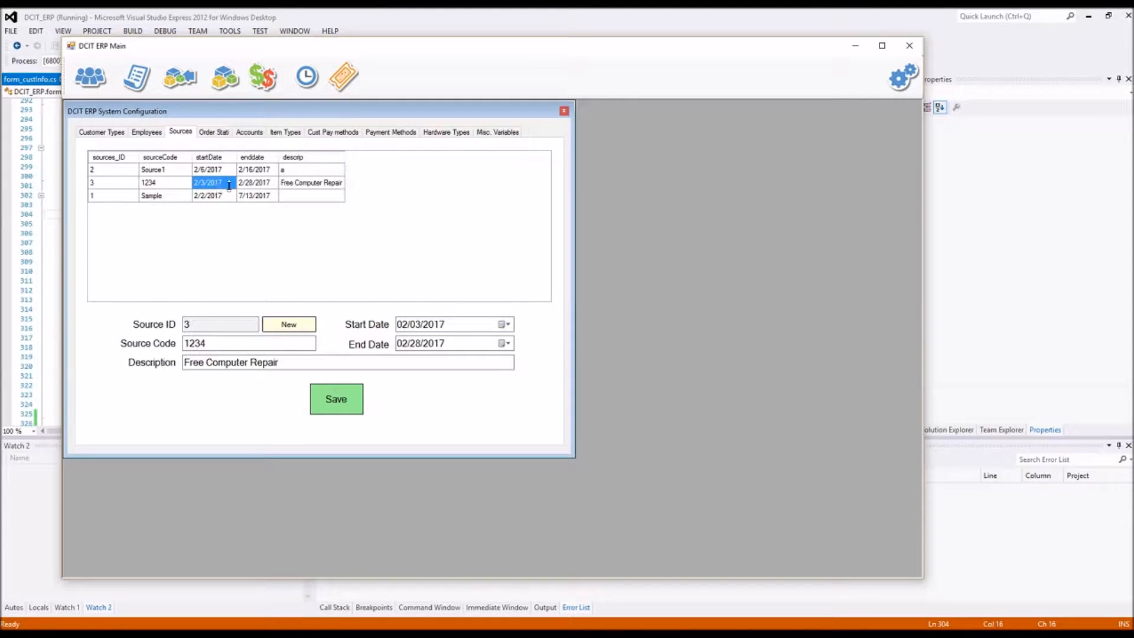
click(256, 187)
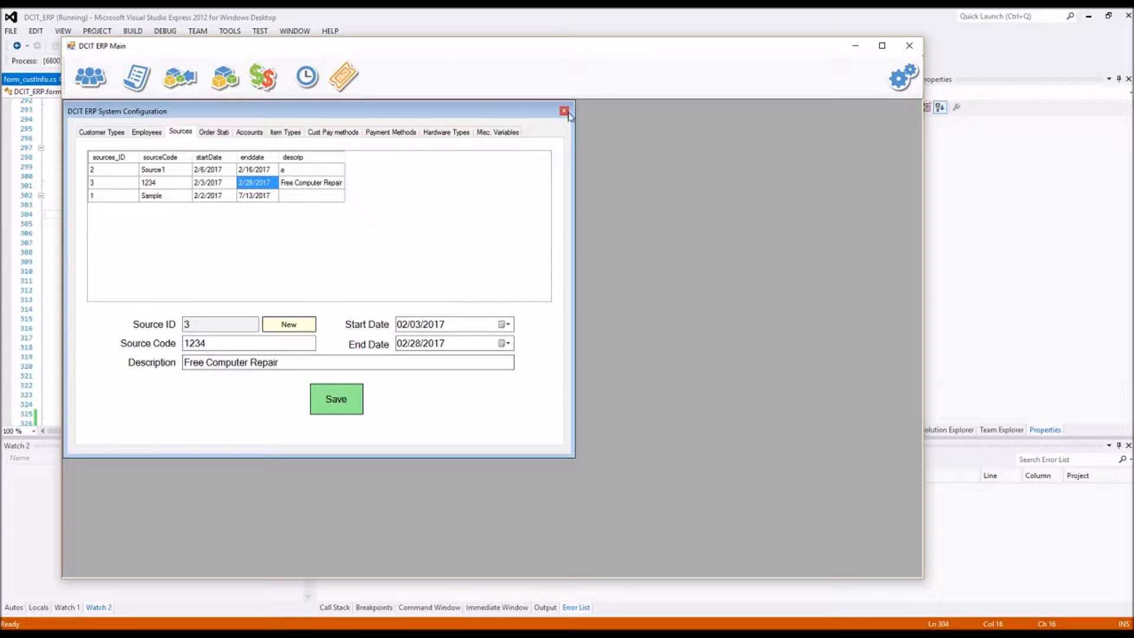
Review the miscellaneous variables for standard markup, tax rate, default tech employee and default order status, and close the configuration
click(483, 132)
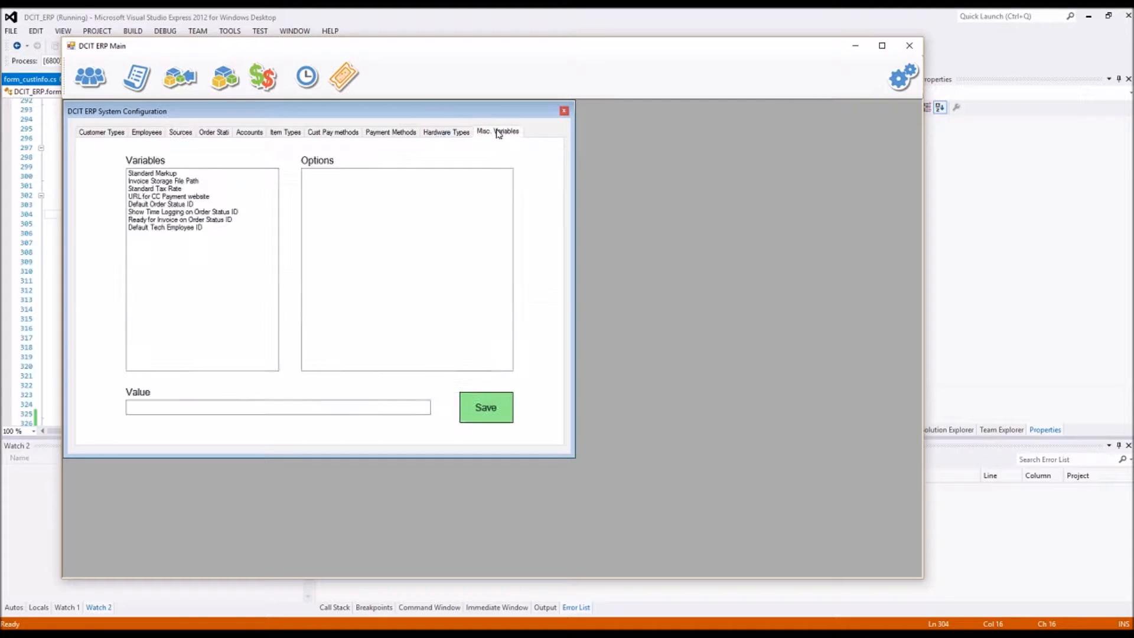
click(144, 173)
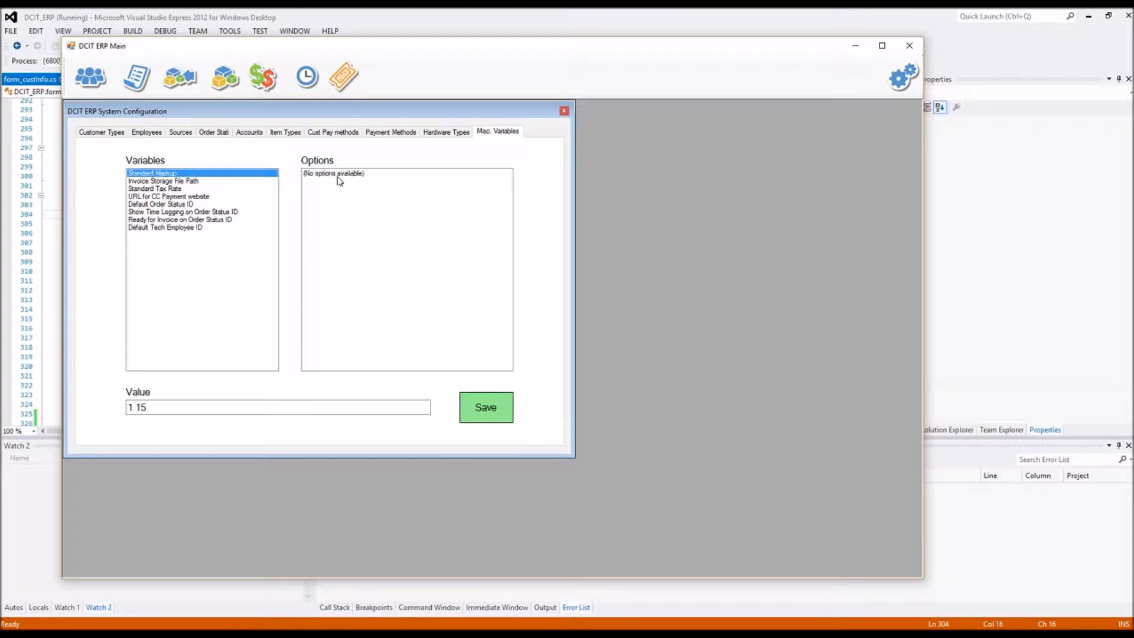
click(161, 188)
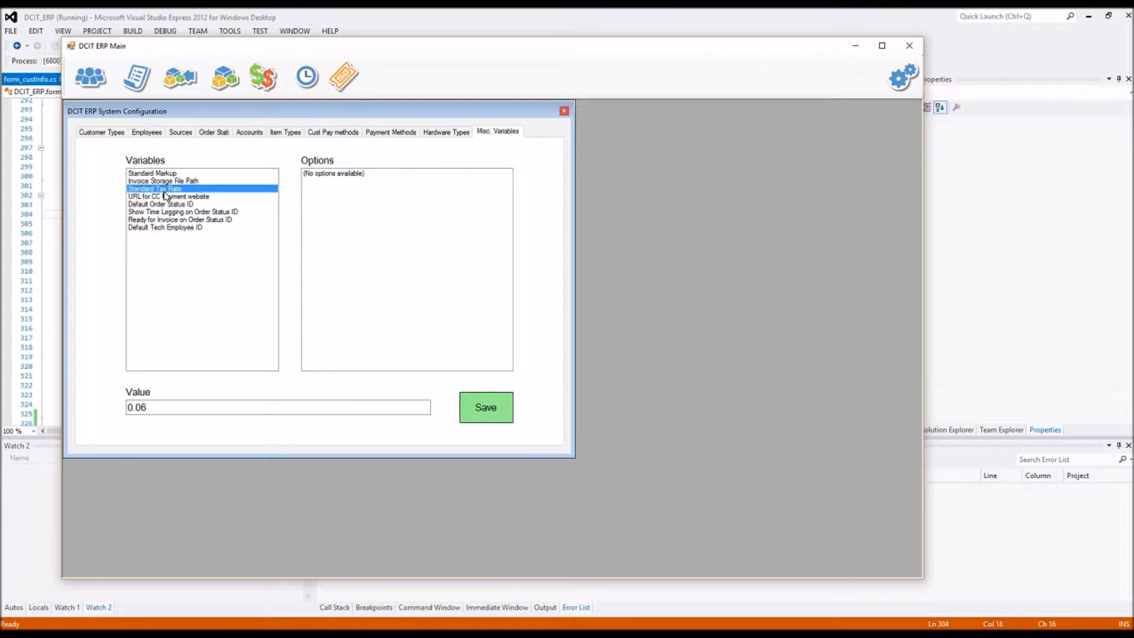
click(160, 173)
key(Tab)
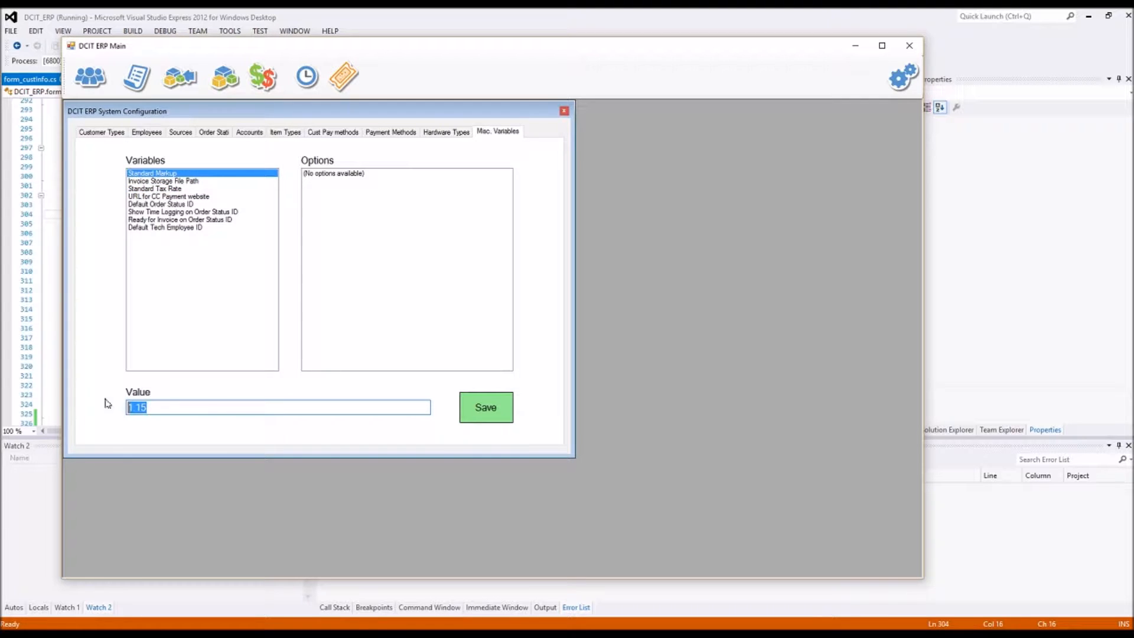
click(161, 189)
drag(147, 407, 119, 405)
click(231, 276)
click(185, 228)
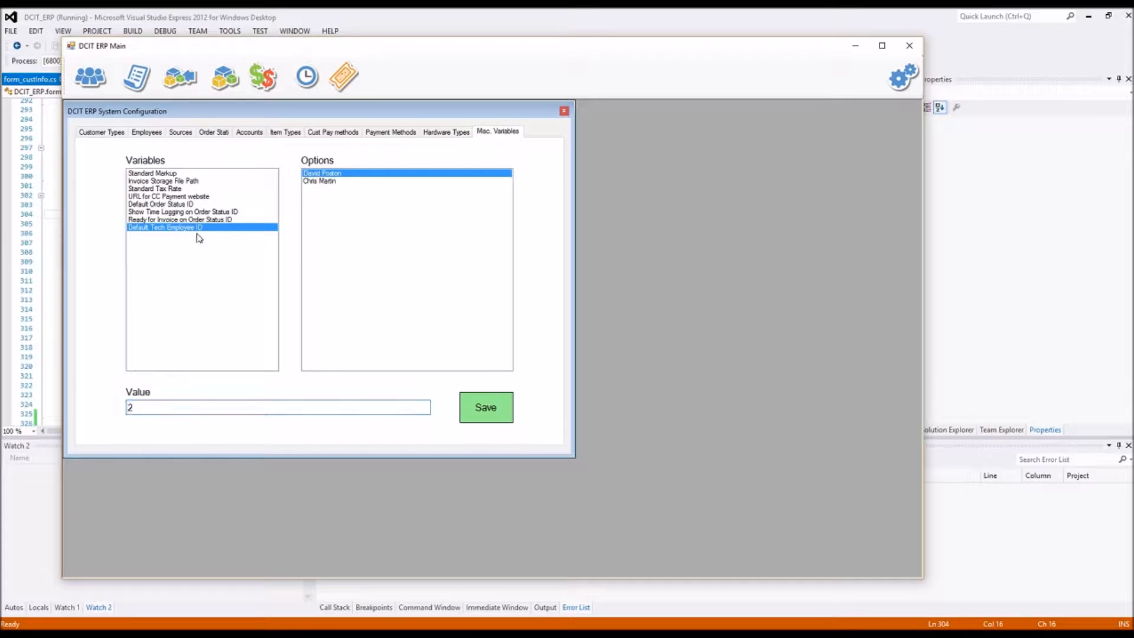
click(168, 205)
double_click(138, 405)
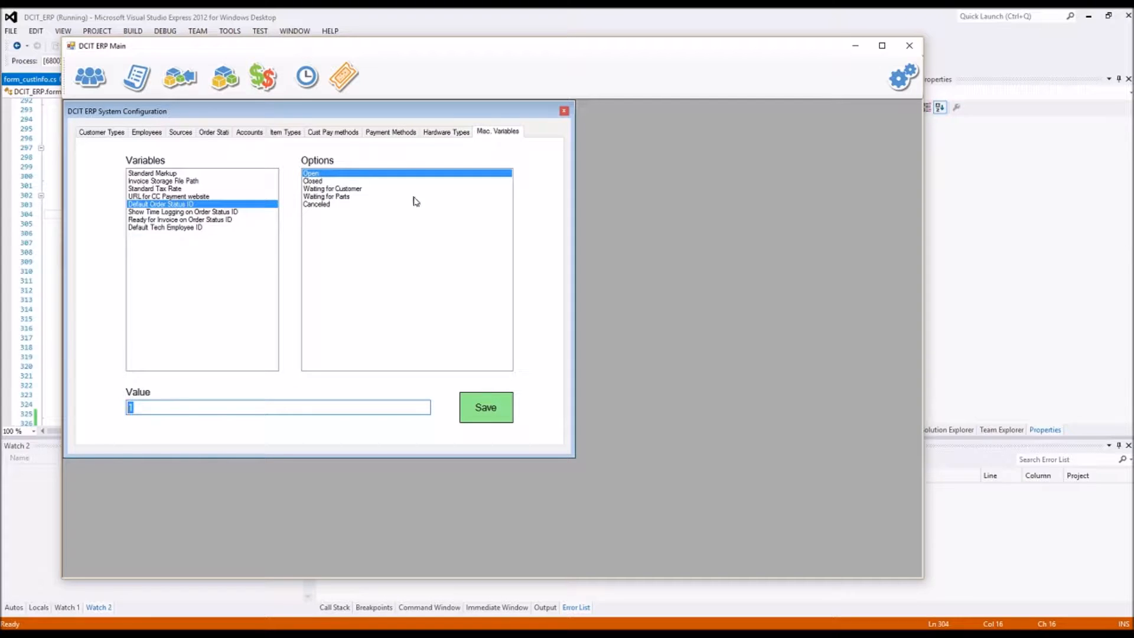
click(564, 111)
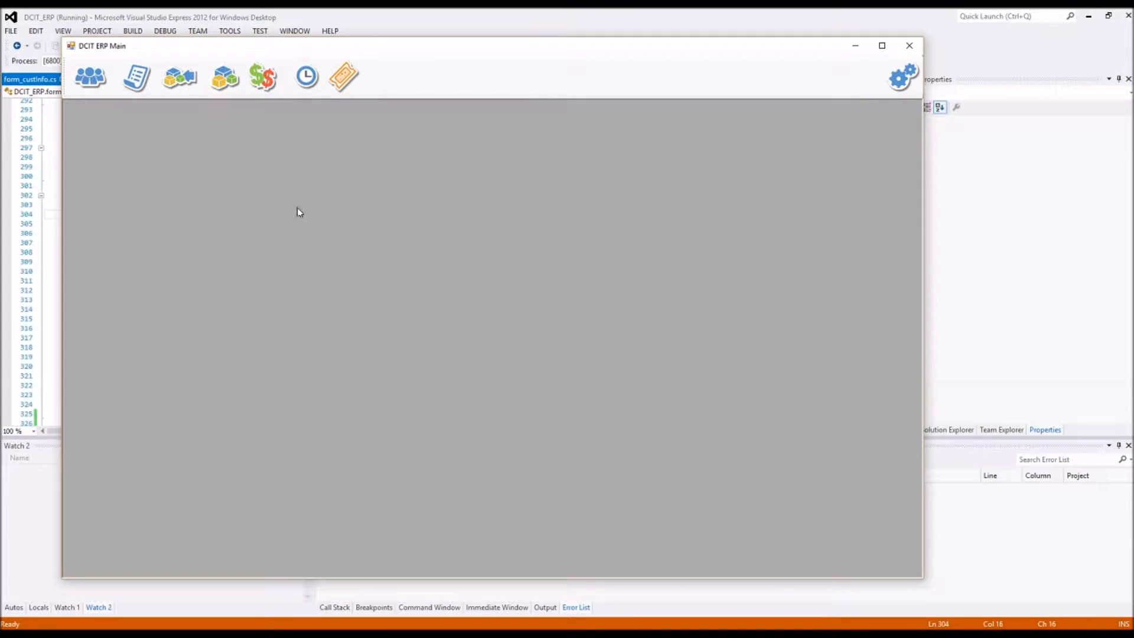
Open the inventory, list all items and search it for "PSU"
drag(299, 41, 286, 36)
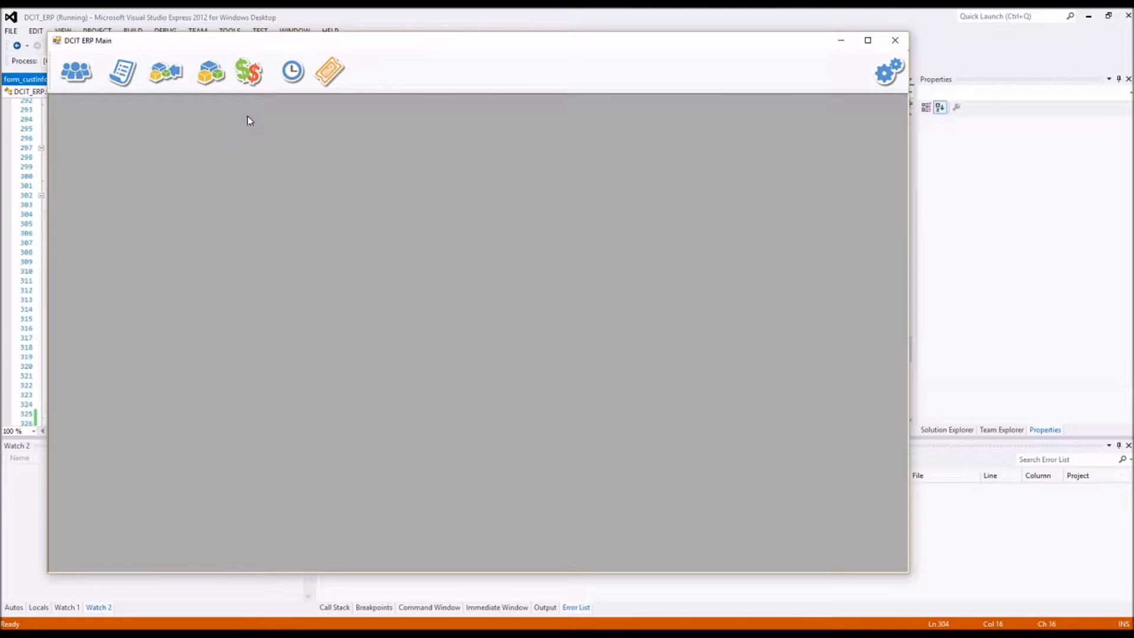
click(215, 82)
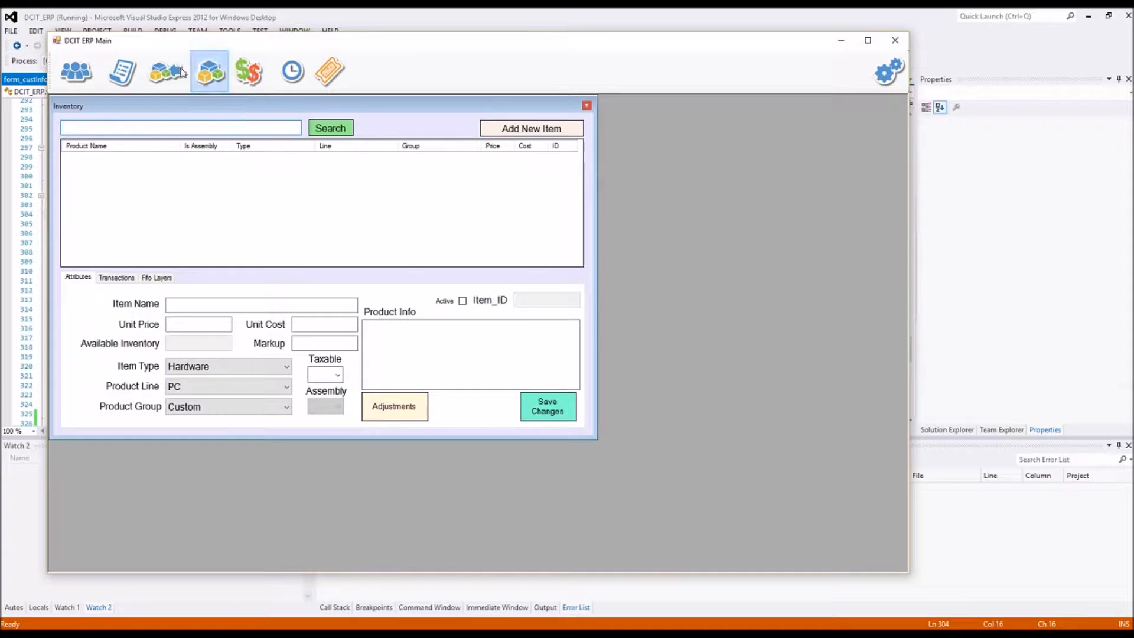
click(327, 130)
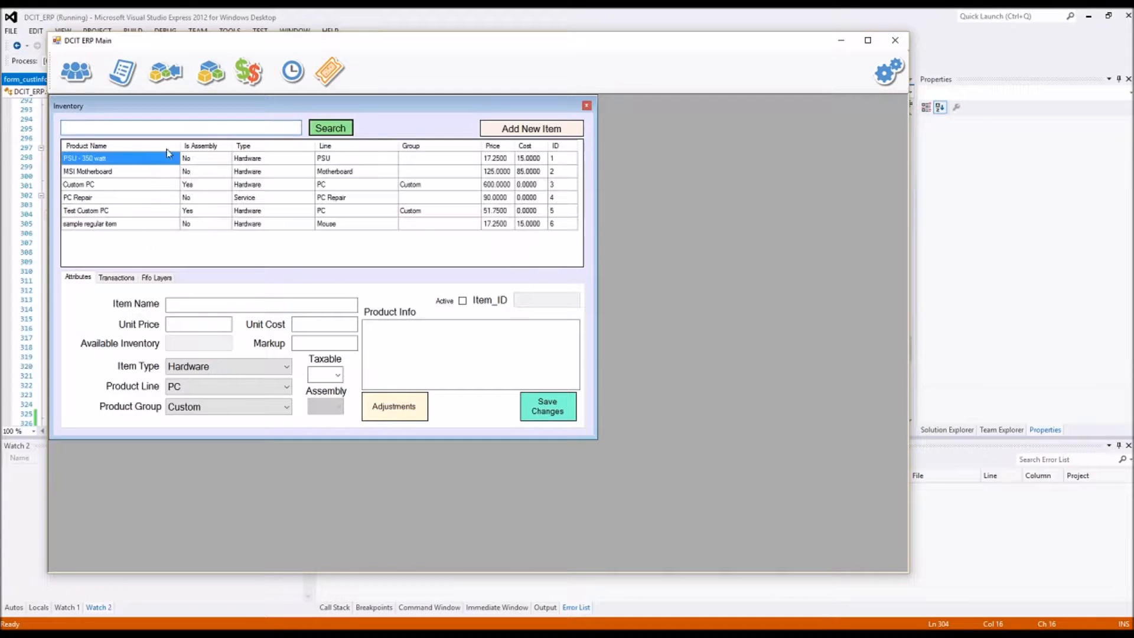
click(132, 126)
text(PSU)
click(331, 128)
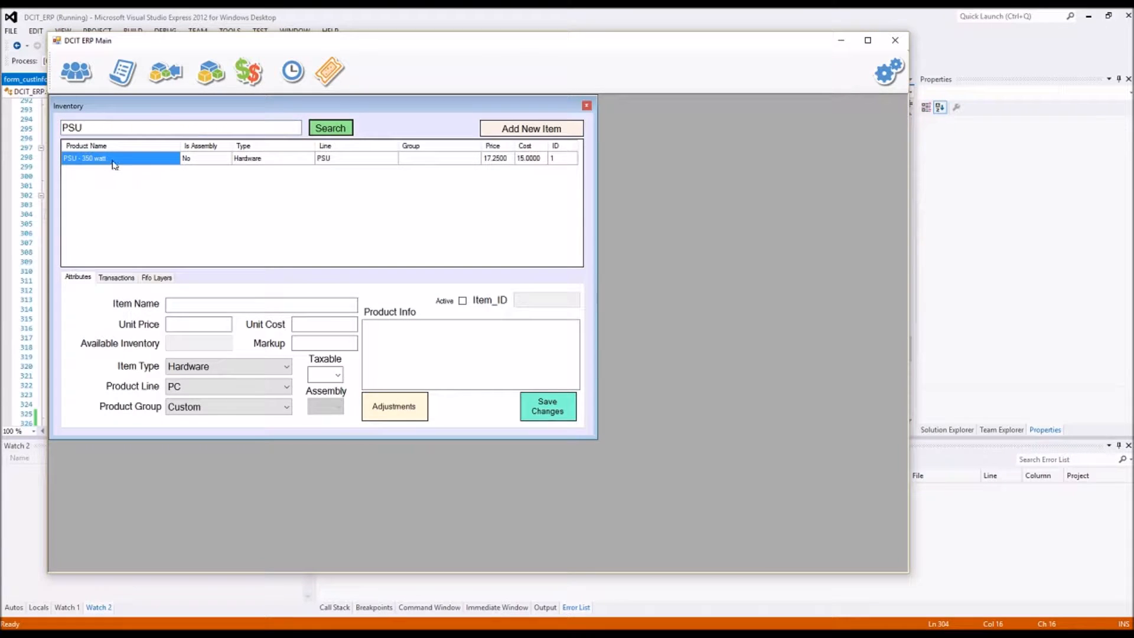
Search the inventory for "350" and load the details of the PSU - 350 watt item
drag(271, 128, 27, 120)
text(350)
click(264, 159)
click(325, 159)
click(467, 158)
click(250, 158)
click(198, 160)
Clear the inventory search term and list all items again
drag(96, 127, 9, 129)
key(BackSpace)
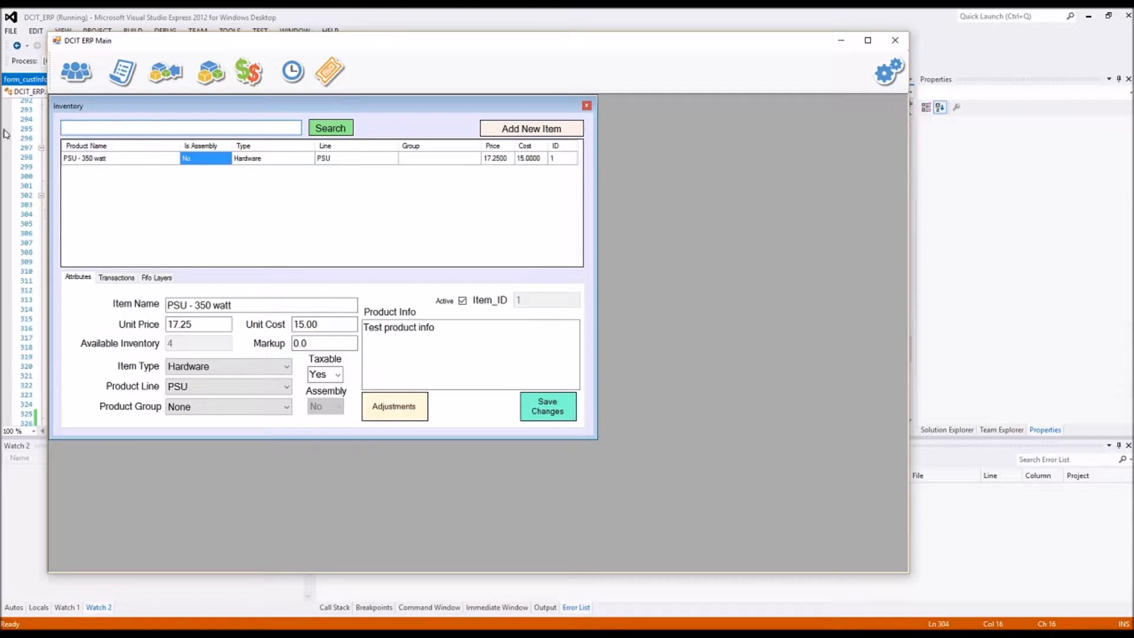
click(331, 128)
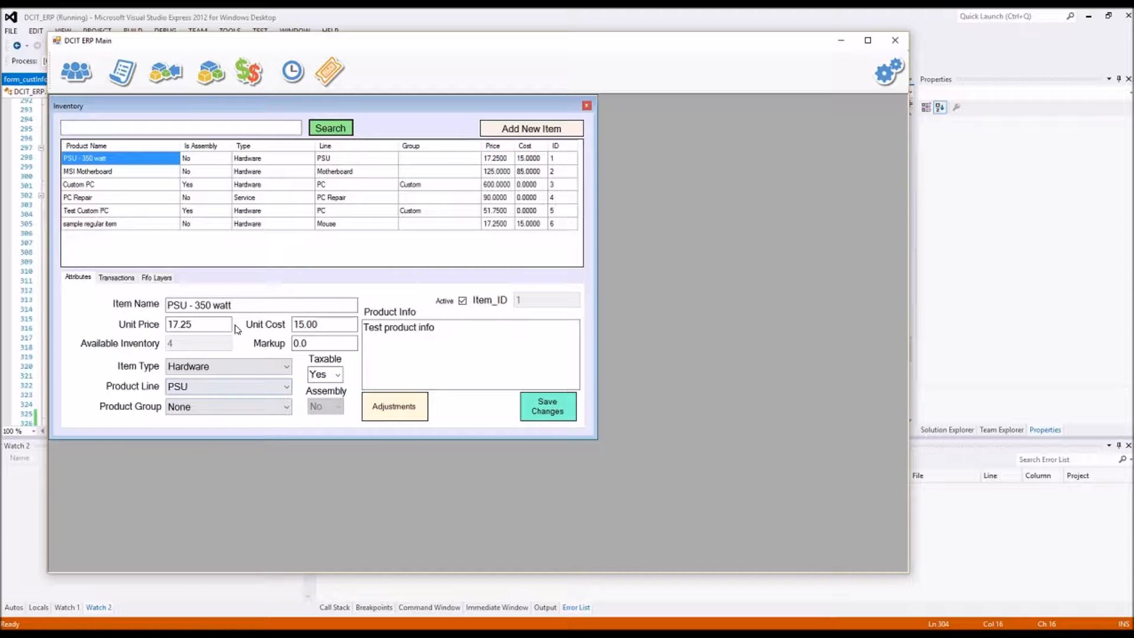
Examine the PSU item's name, unit price and unit cost, and the available item type and product line options
drag(254, 303, 154, 302)
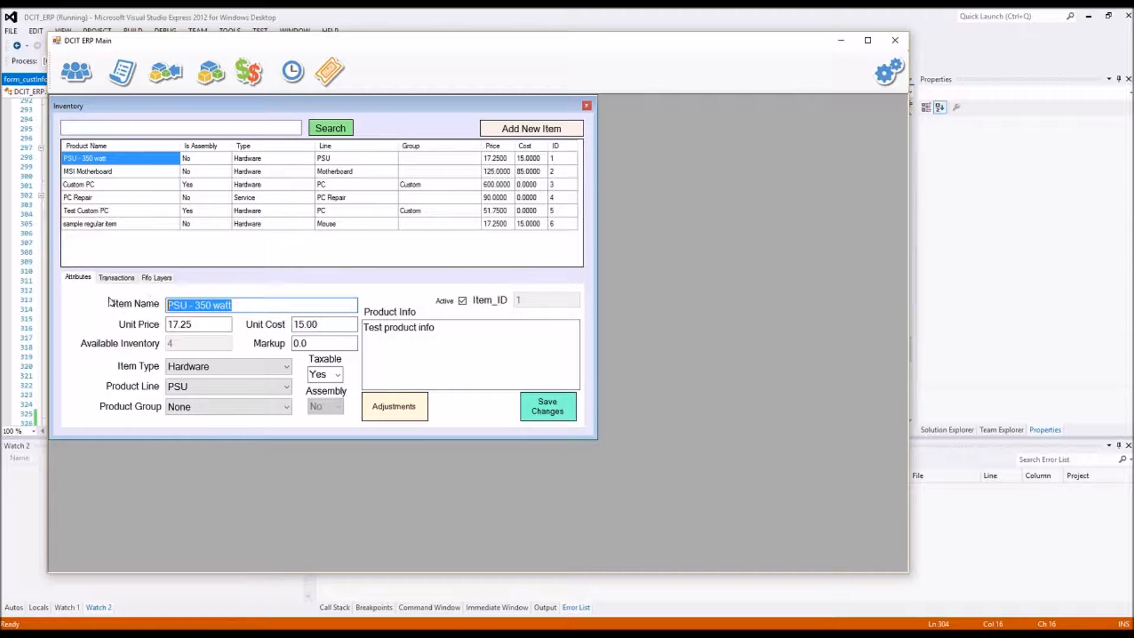
key(Tab)
click(315, 326)
drag(315, 328, 269, 337)
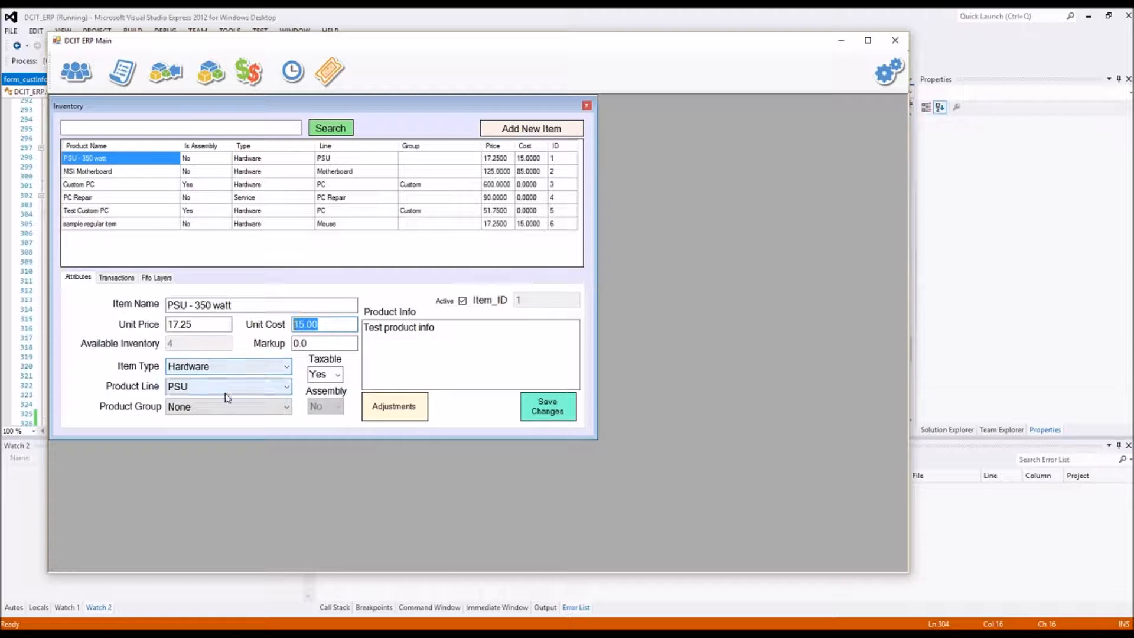
click(274, 367)
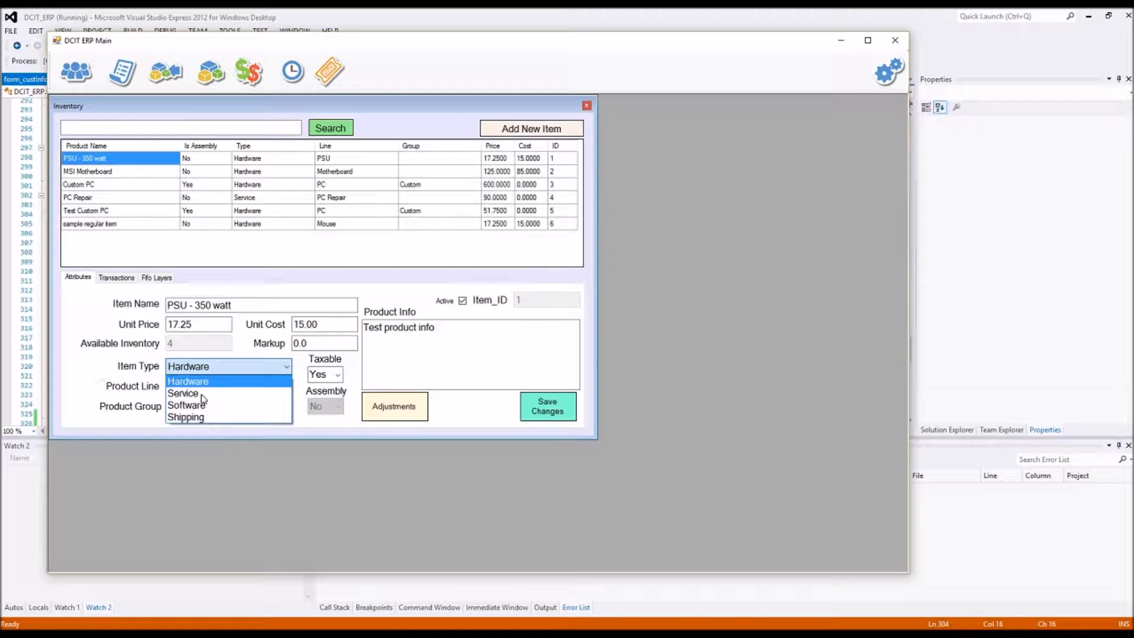
click(103, 361)
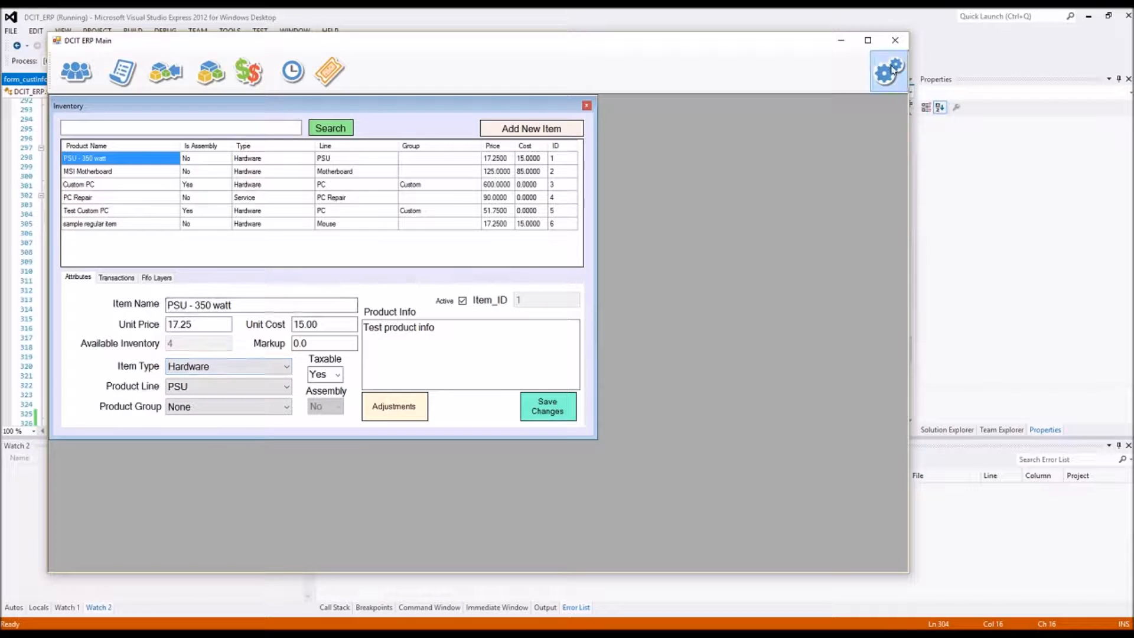
click(282, 388)
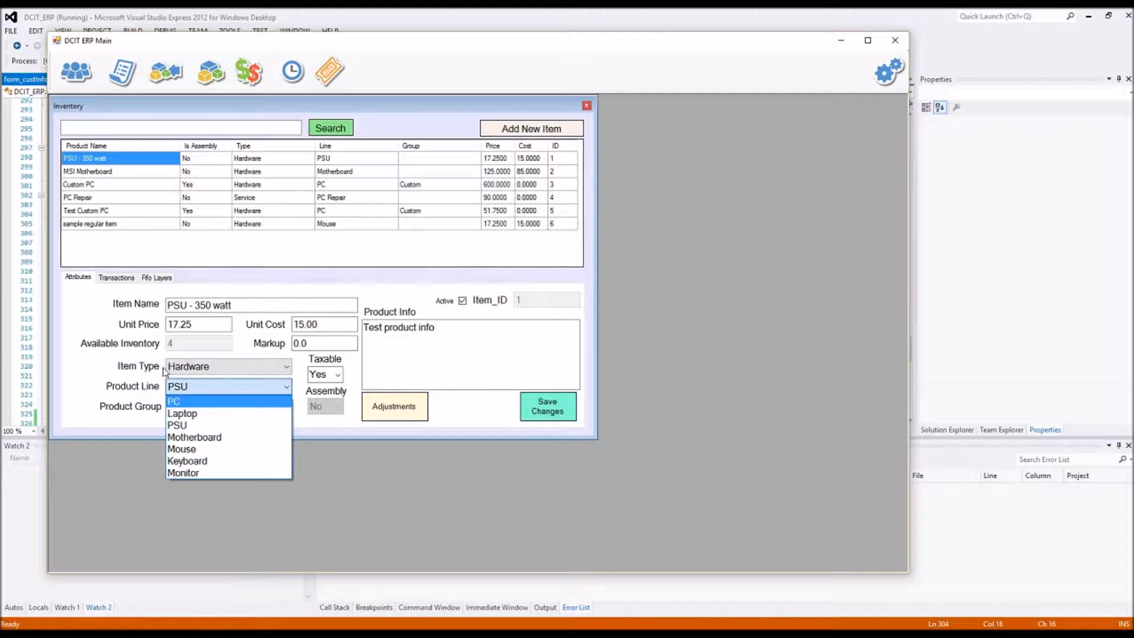
click(111, 378)
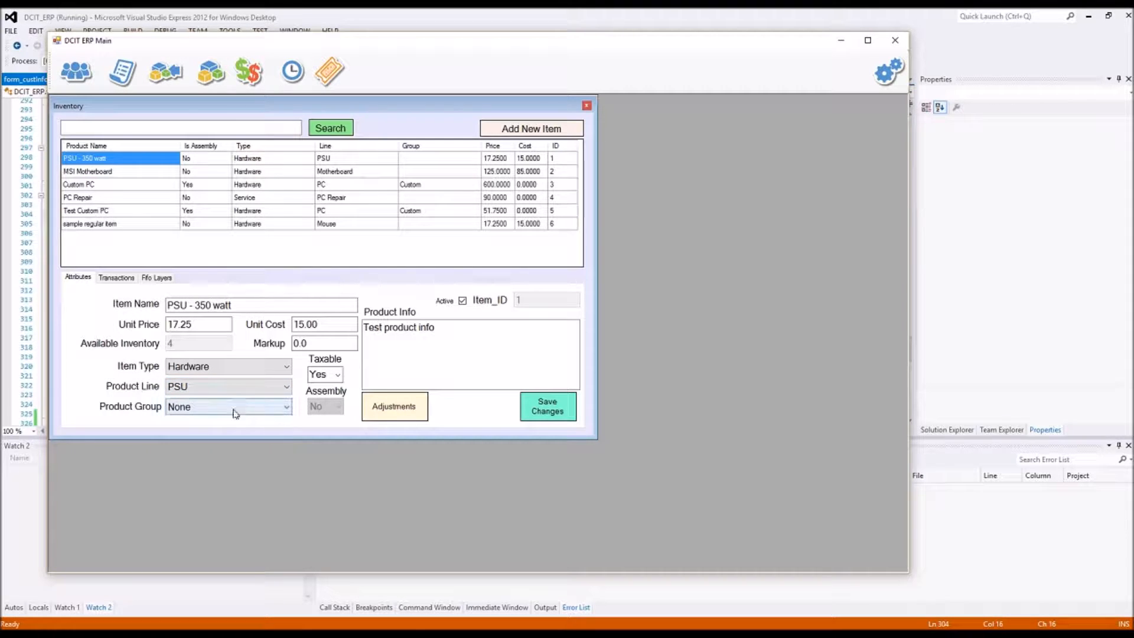
Examine the product group and item type options available for the PSU - 350 watt item
click(284, 407)
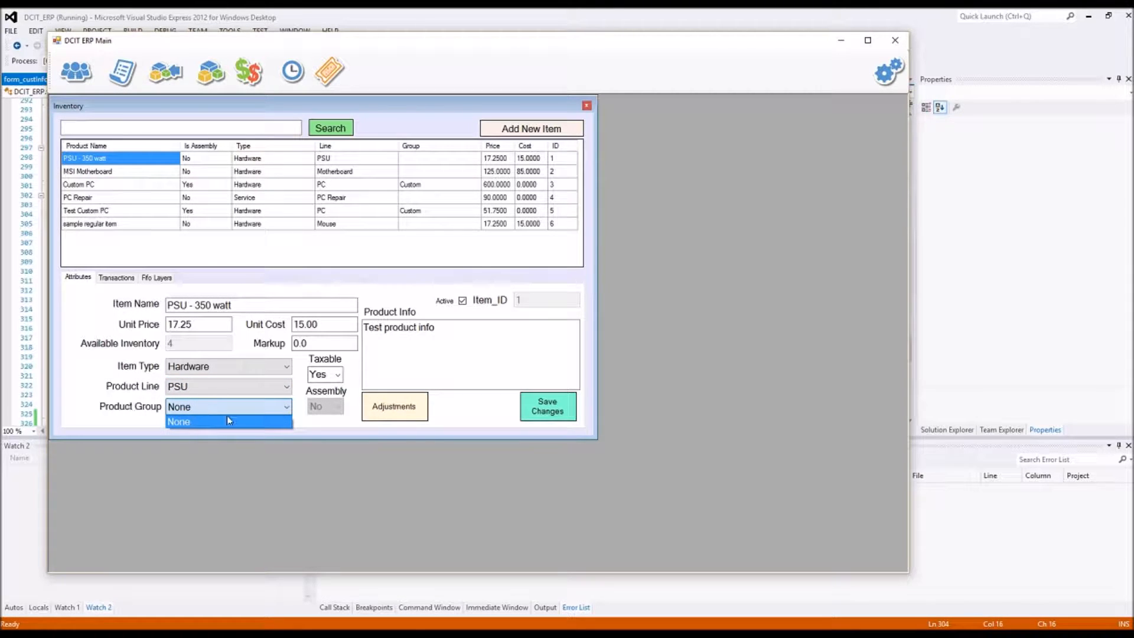
click(182, 405)
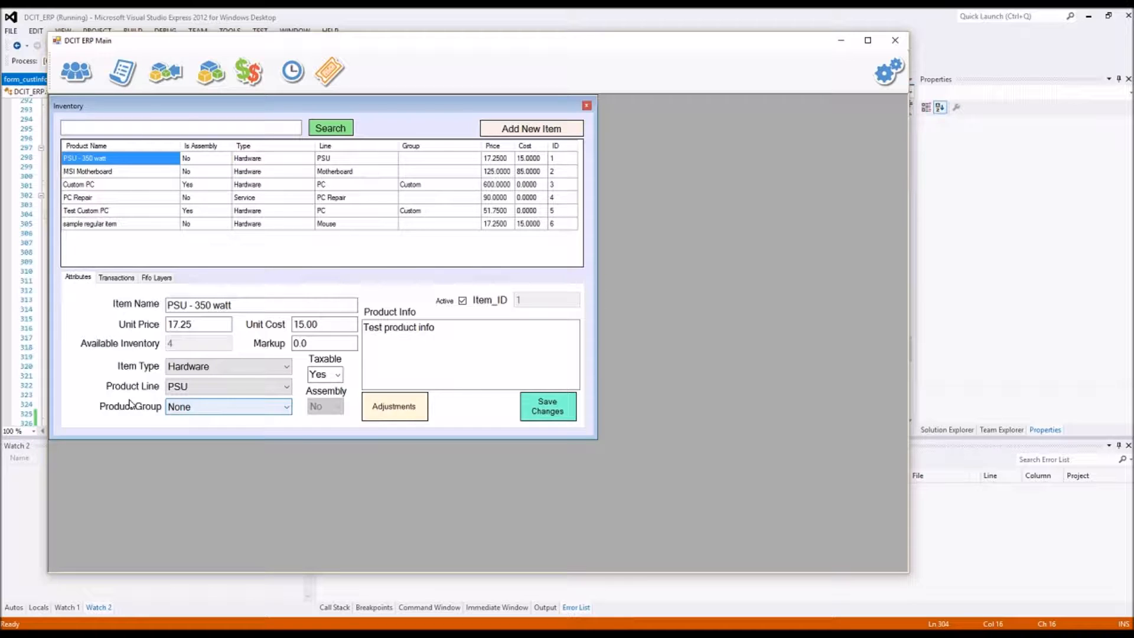
click(202, 407)
click(133, 404)
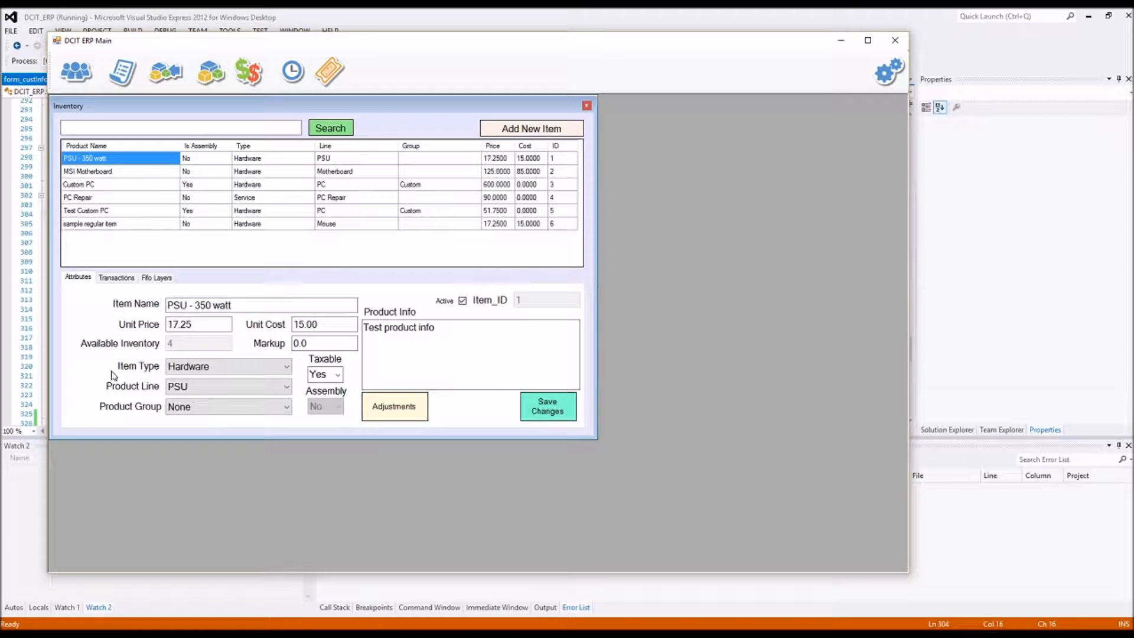
click(179, 366)
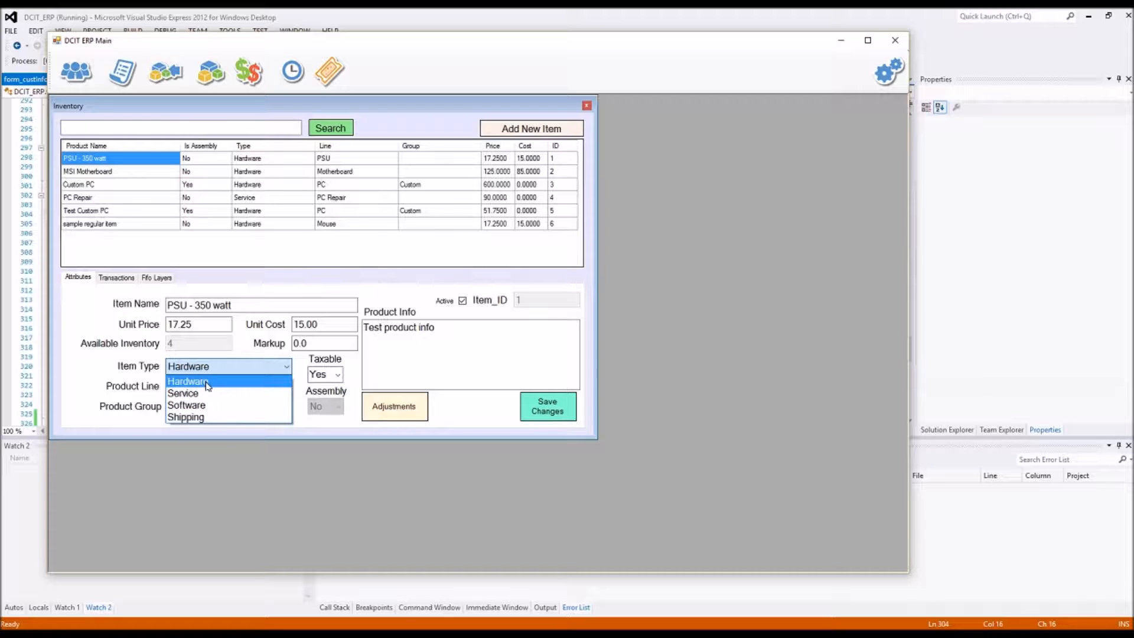
click(145, 377)
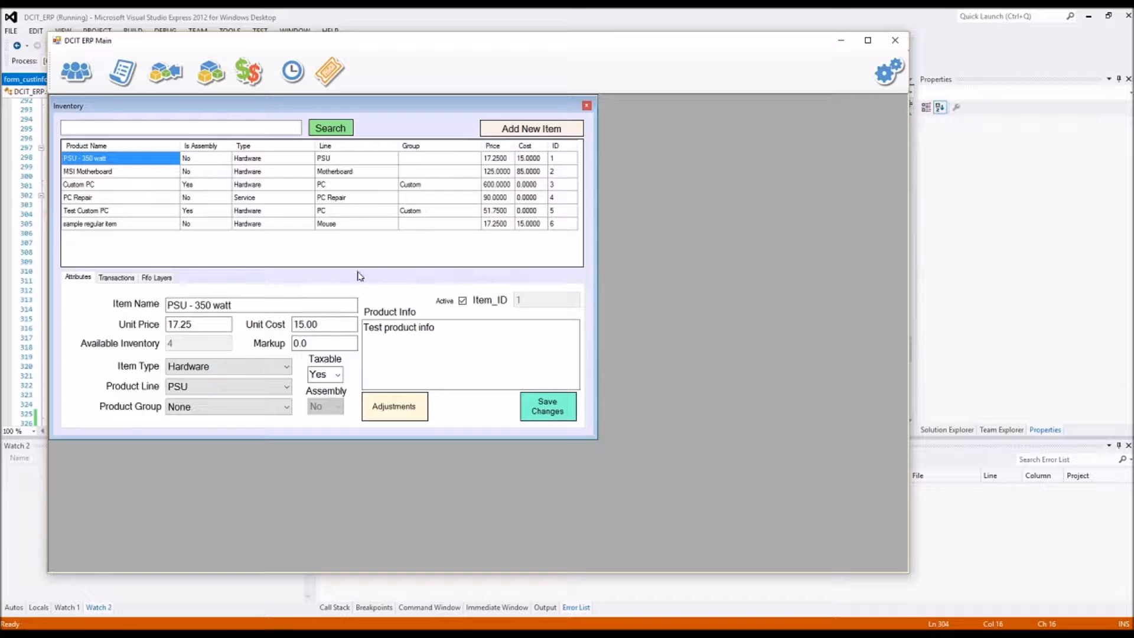
Review the PSU item's transaction history, checking the quantity, unit cost and reason of the sales and PO receipt entries
click(129, 280)
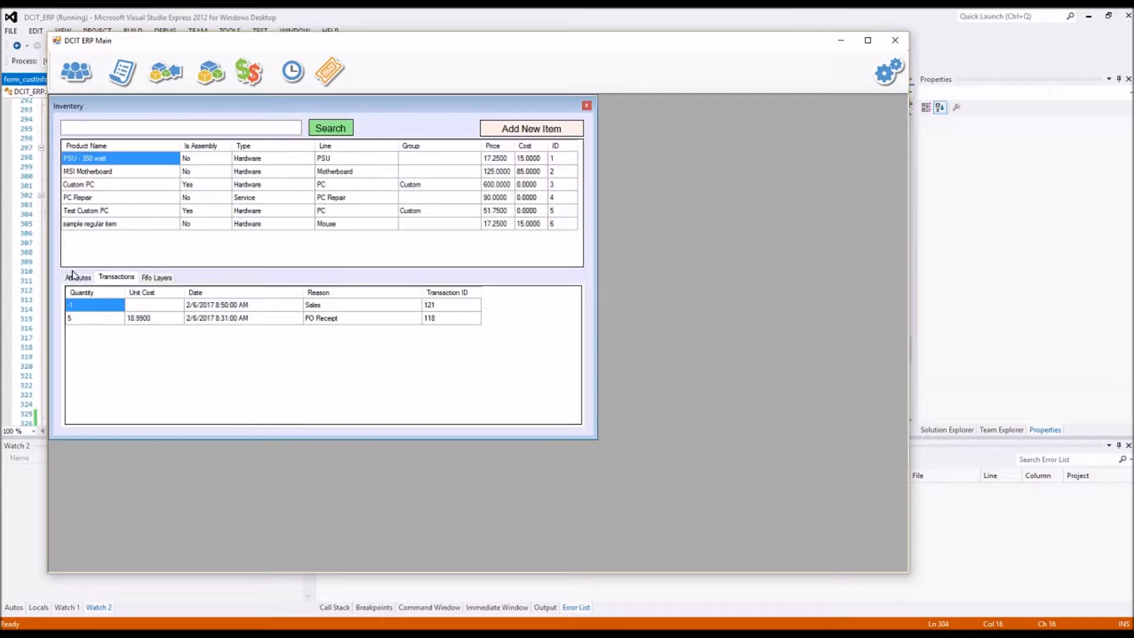
click(89, 280)
click(113, 279)
click(321, 305)
click(327, 318)
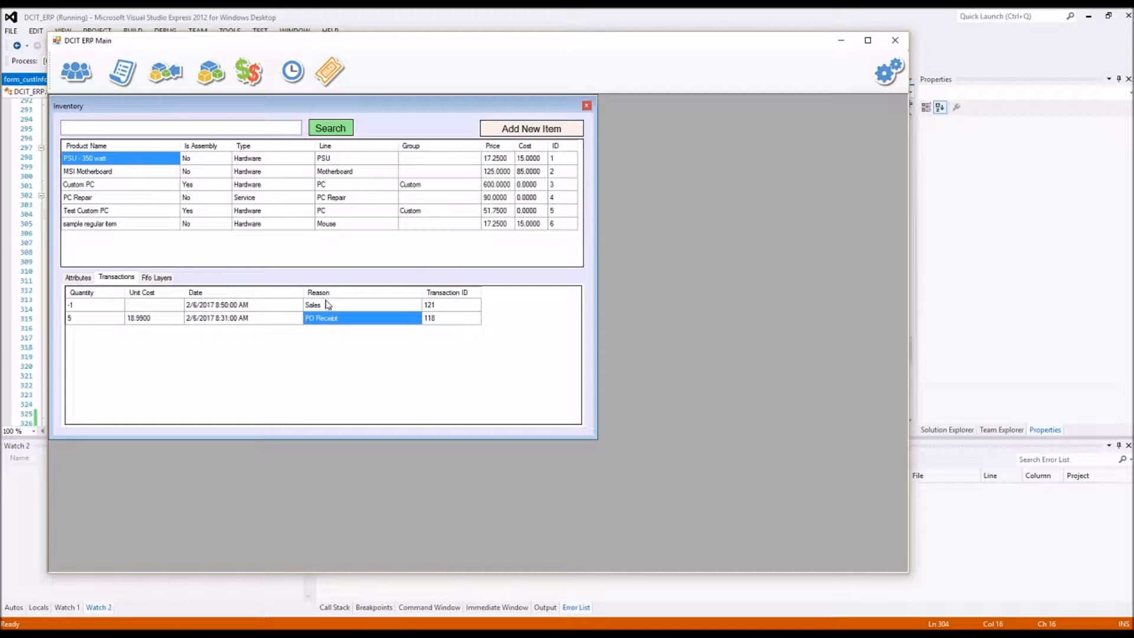
click(254, 305)
click(330, 307)
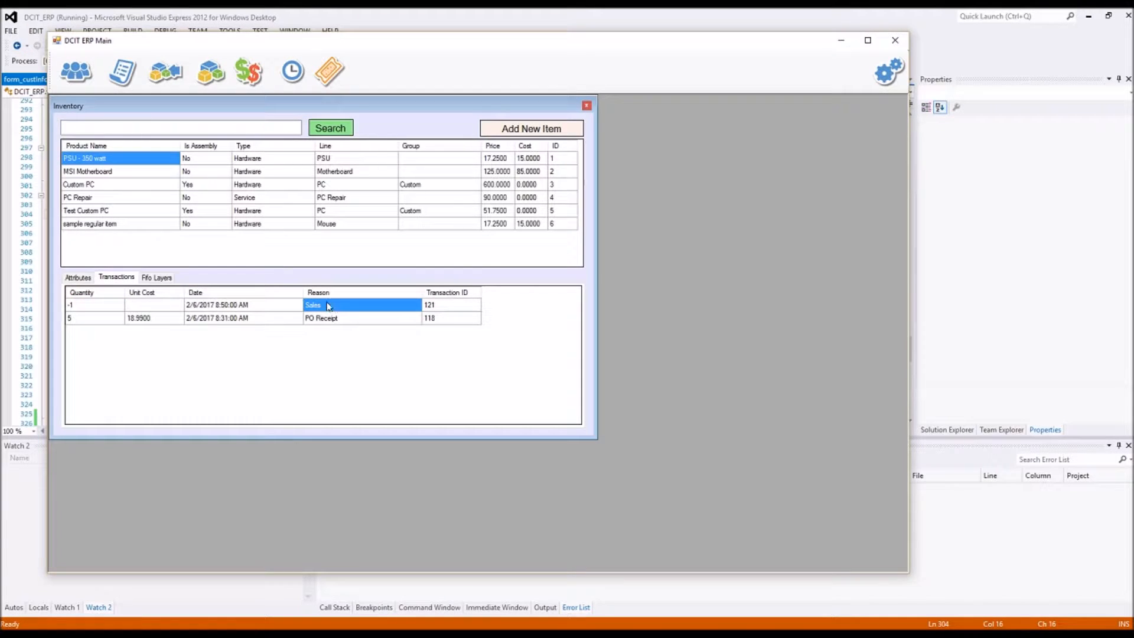
click(67, 306)
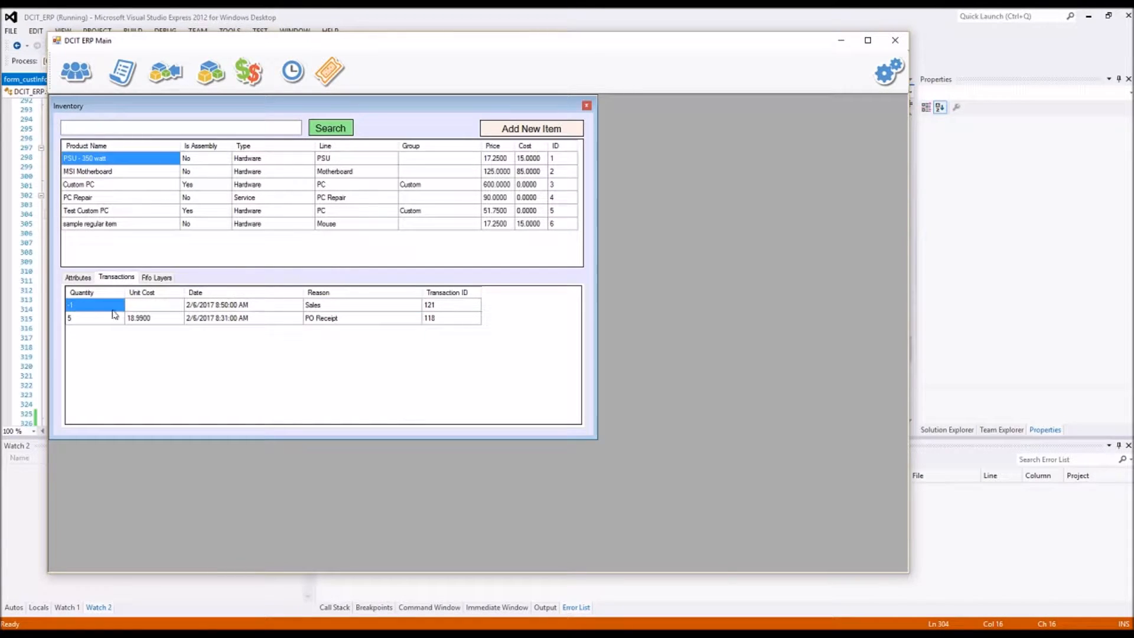
click(326, 319)
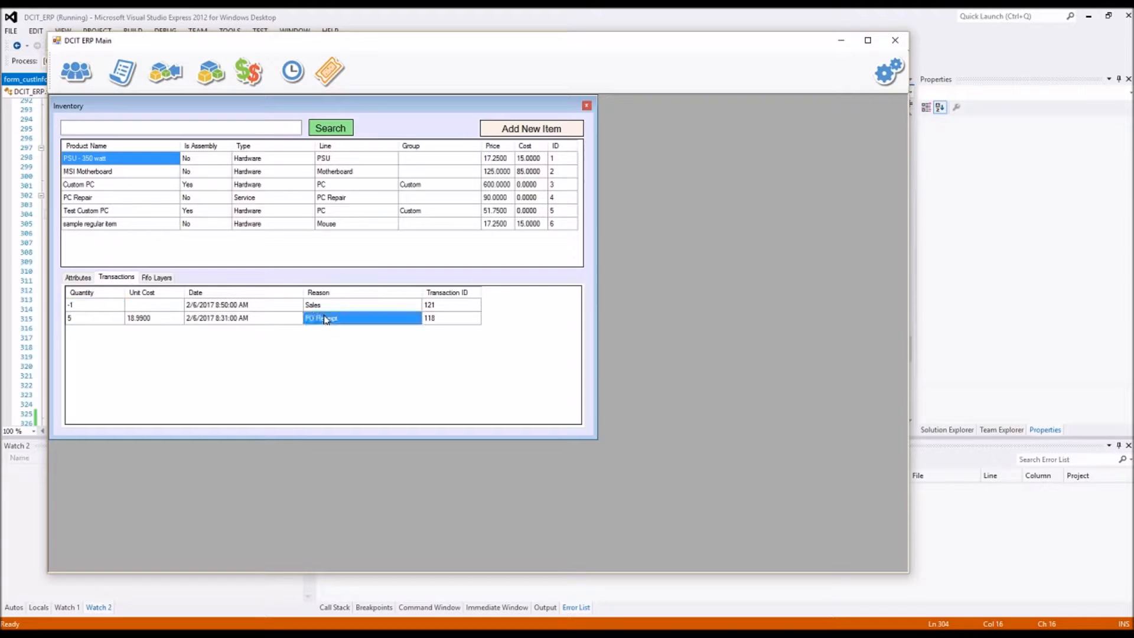
click(95, 323)
click(154, 321)
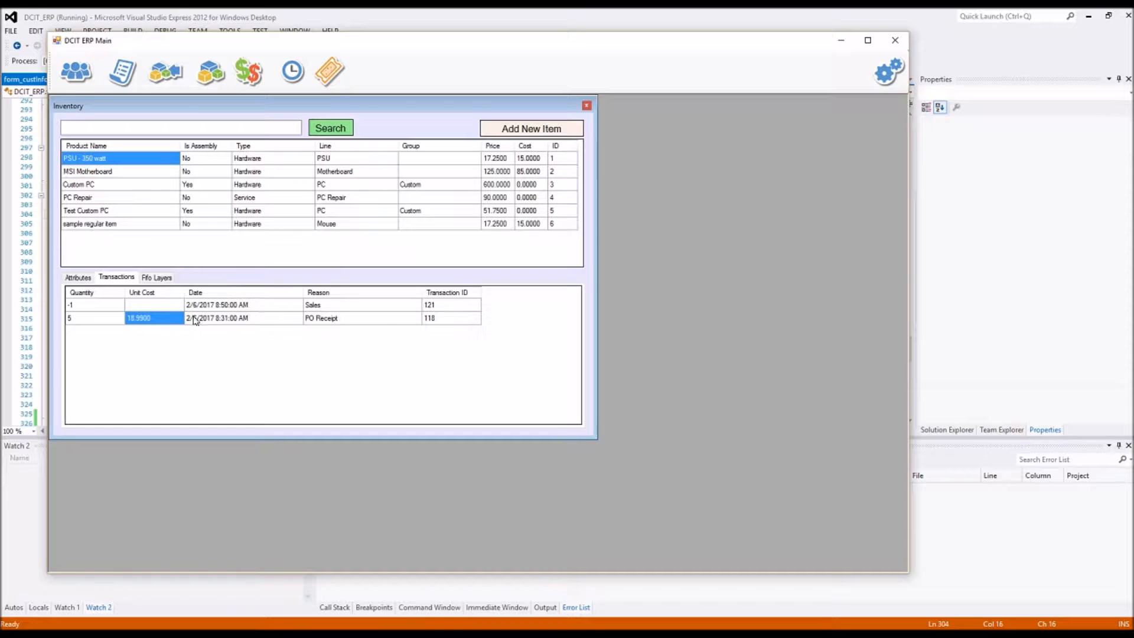
Examine the PSU item's FIFO layers, checking the quantity, unit cost, date and layer ID
click(159, 278)
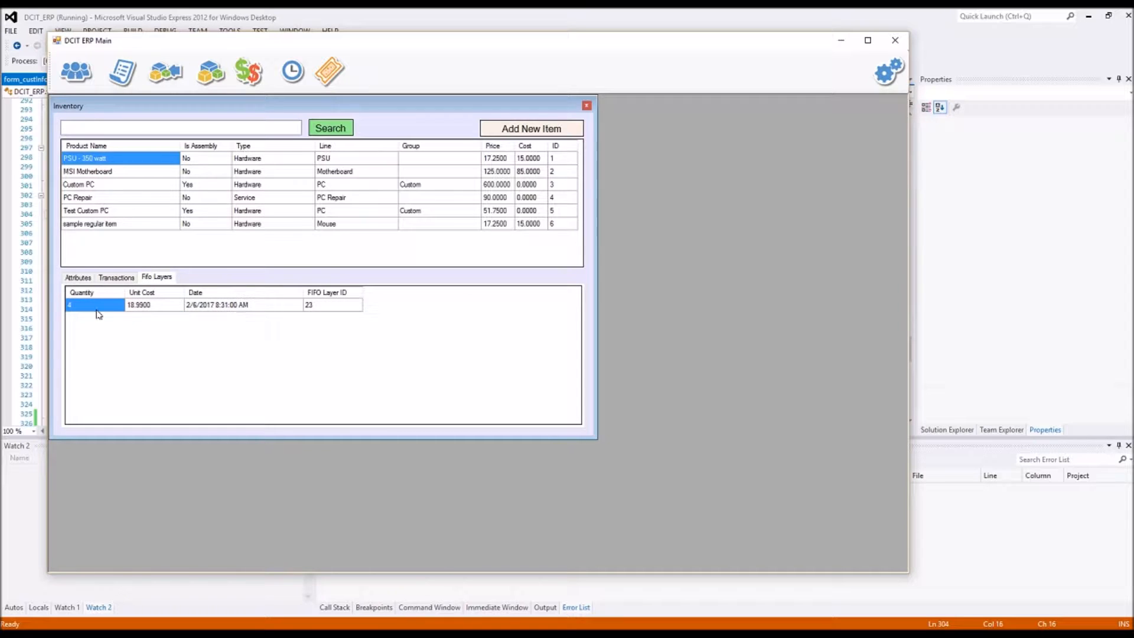
click(161, 305)
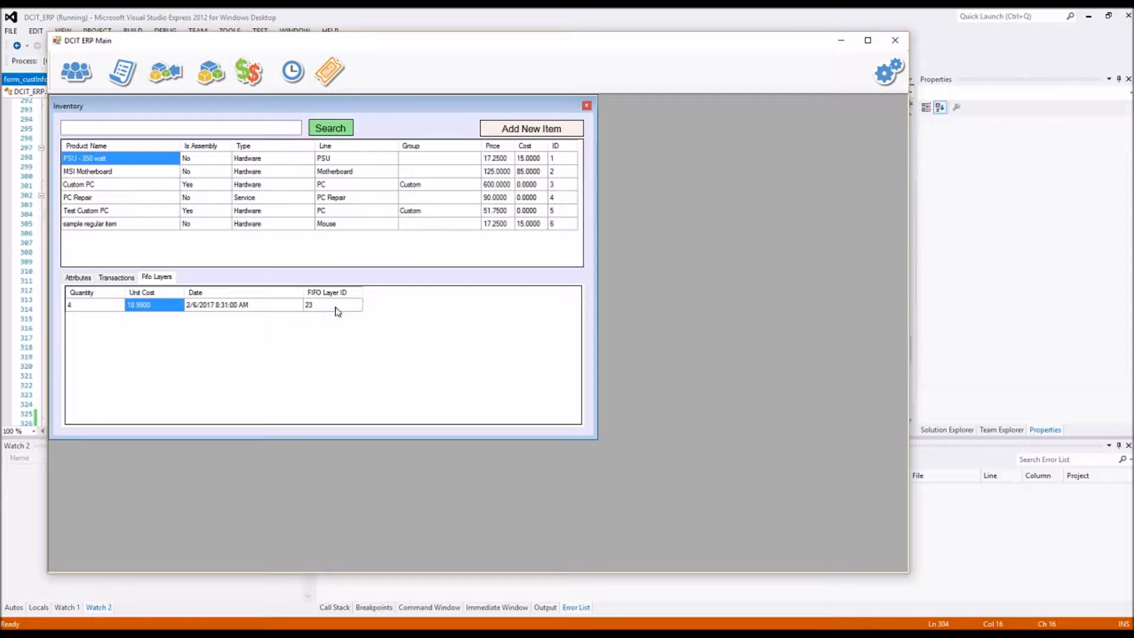
click(317, 306)
click(225, 294)
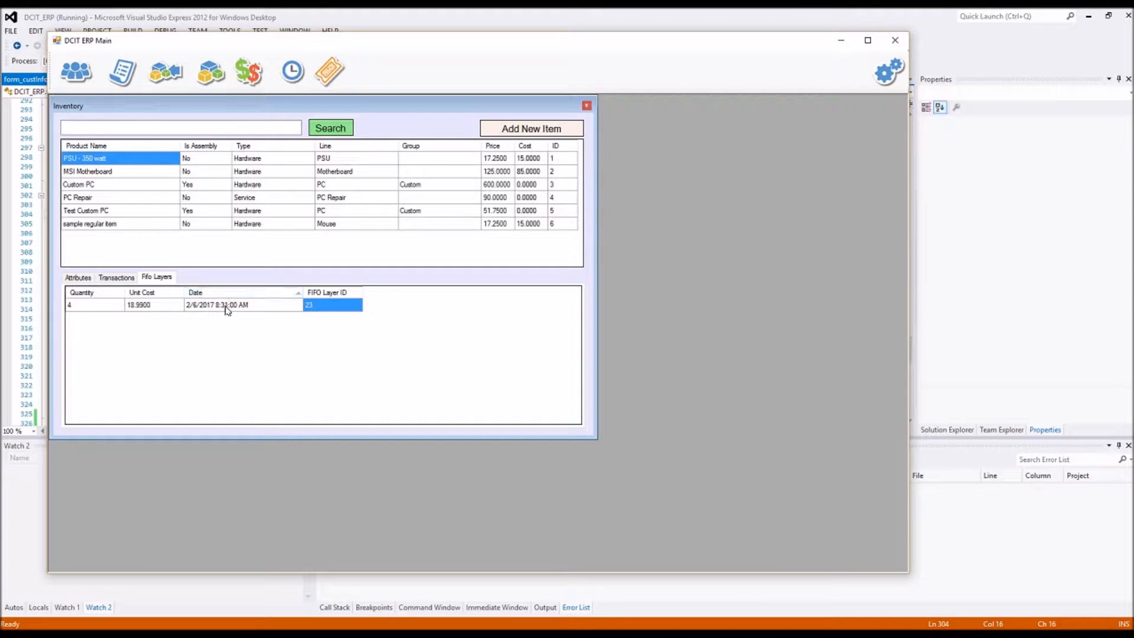
click(226, 304)
Inspect the FIFO layers of the sample regular item and return to its attributes
click(118, 224)
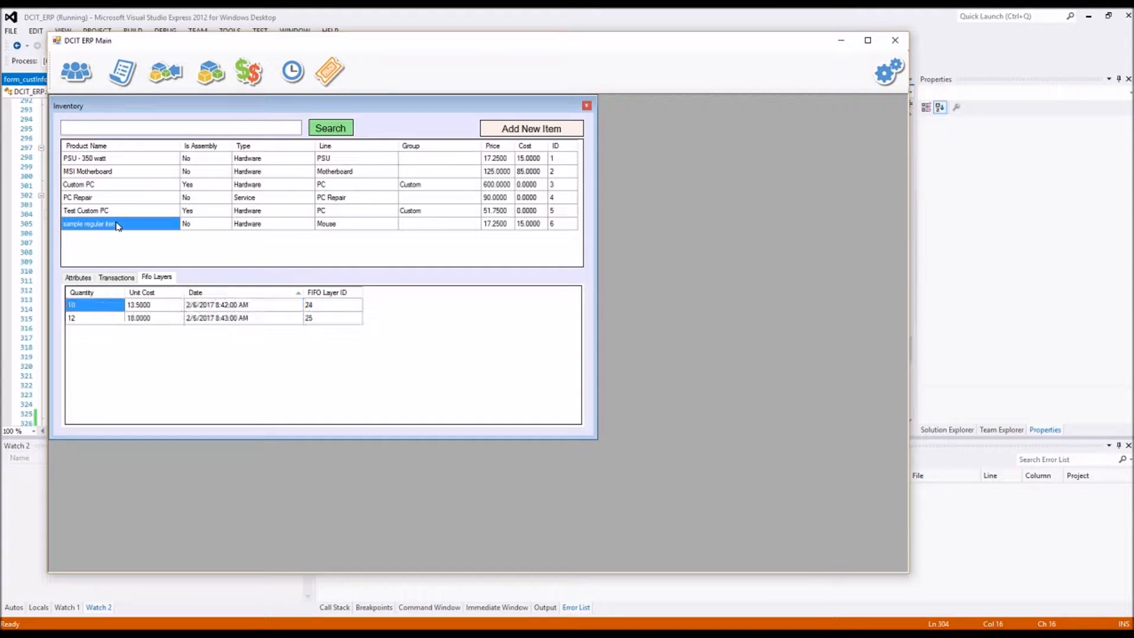
click(108, 318)
click(247, 325)
click(319, 319)
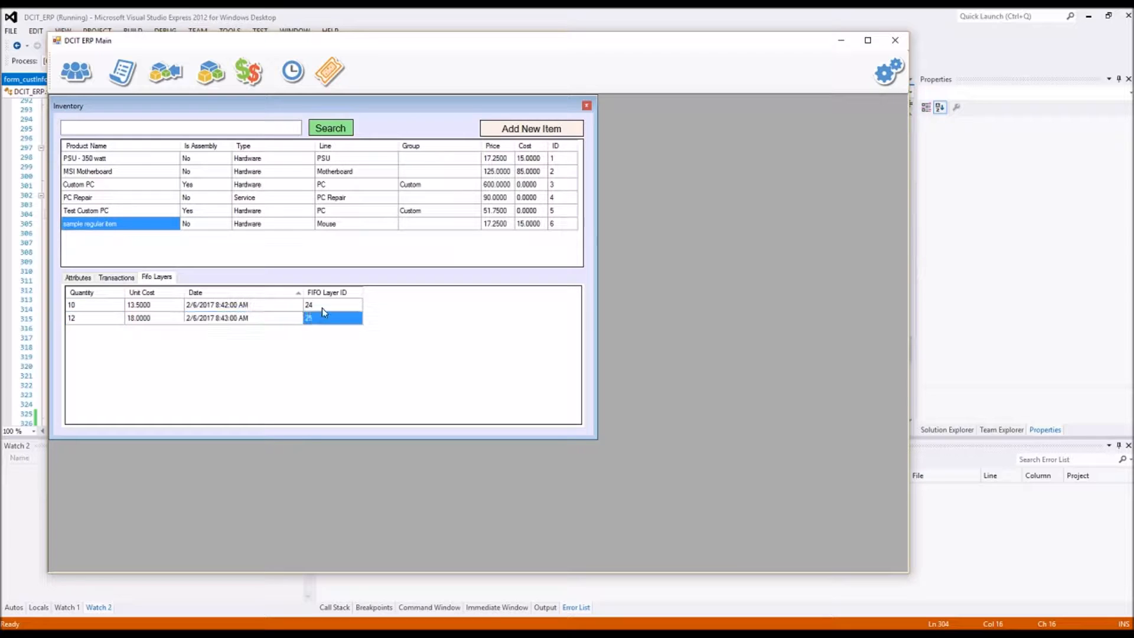
click(321, 306)
click(83, 277)
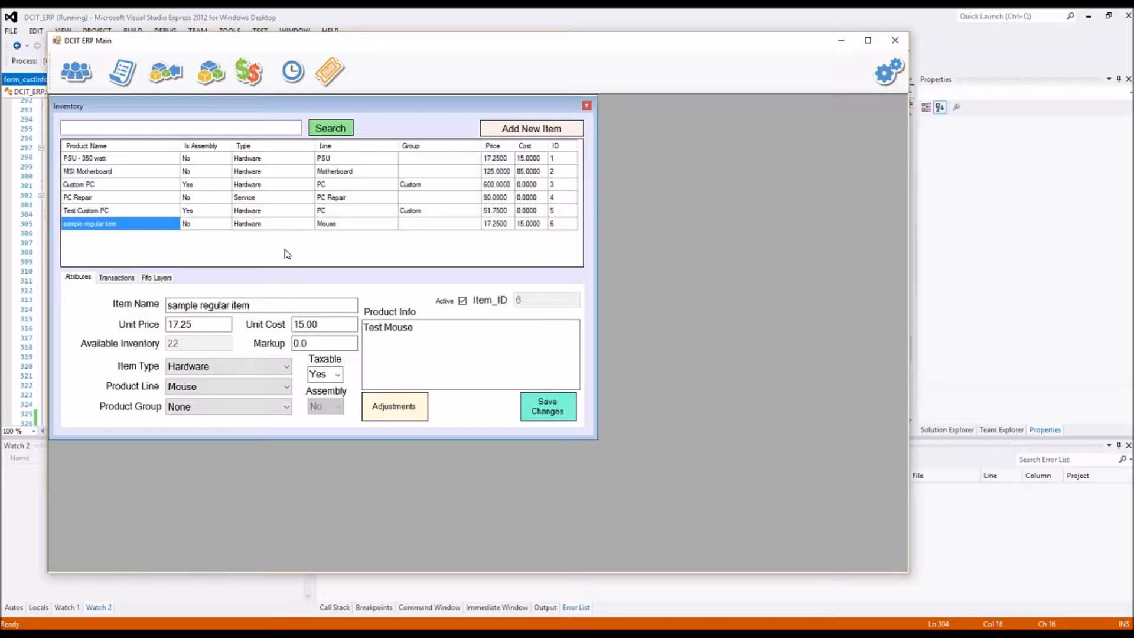
Start a new inventory item named "Test Proc" with a unit cost of 65
click(509, 129)
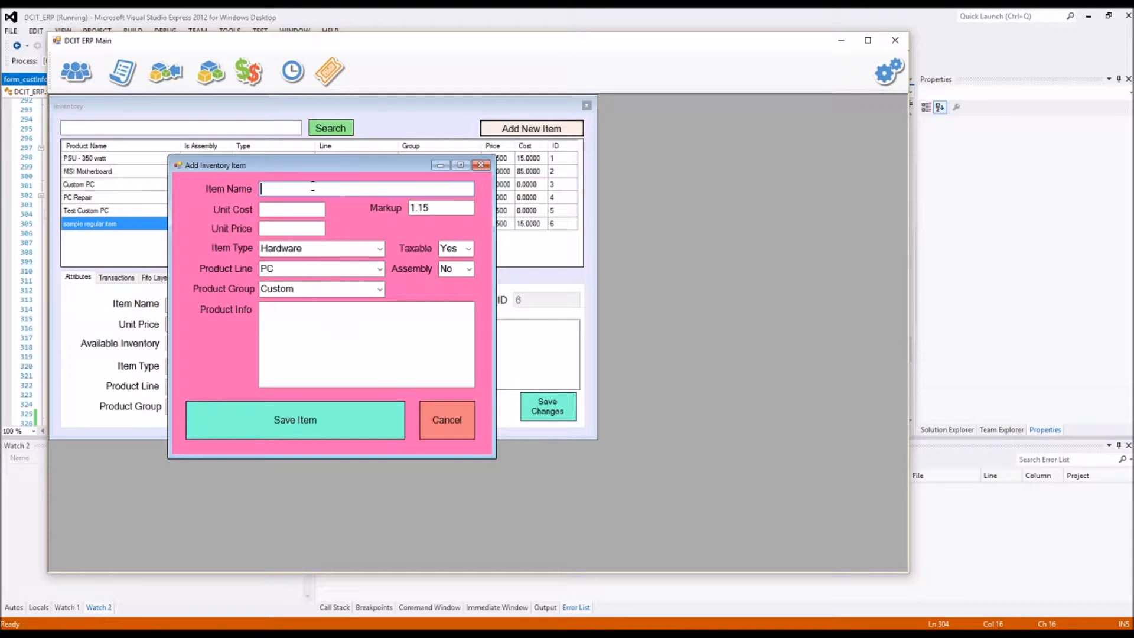
text(Test Proce)
key(BackSpace)
key(BackSpace)
key(Tab)
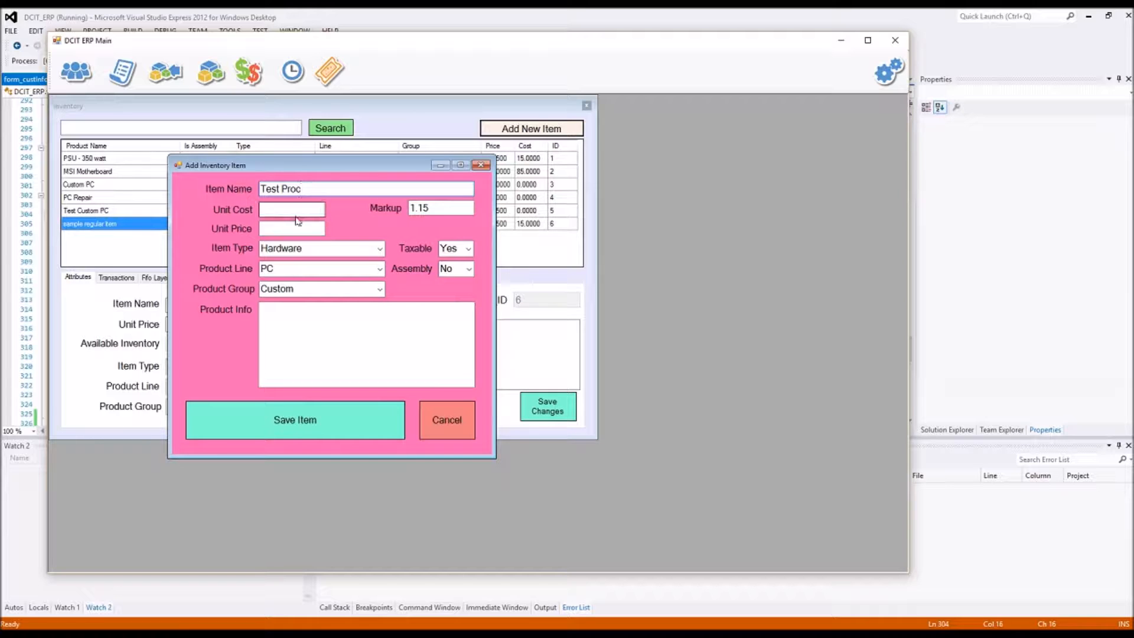
text(65)
key(Tab)
click(292, 210)
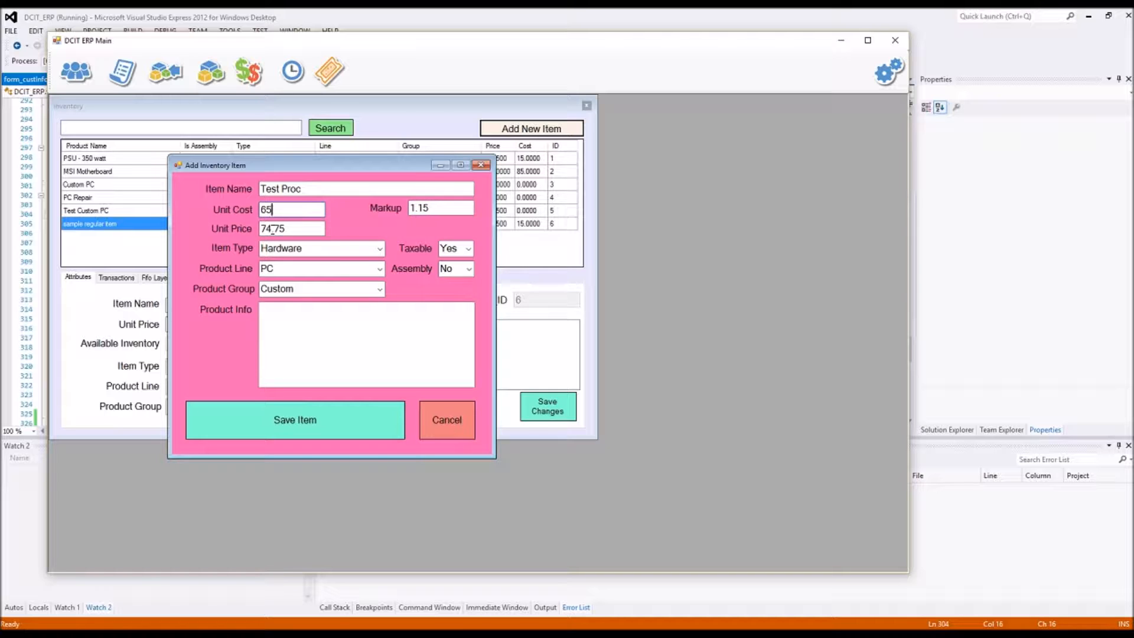
key(Tab)
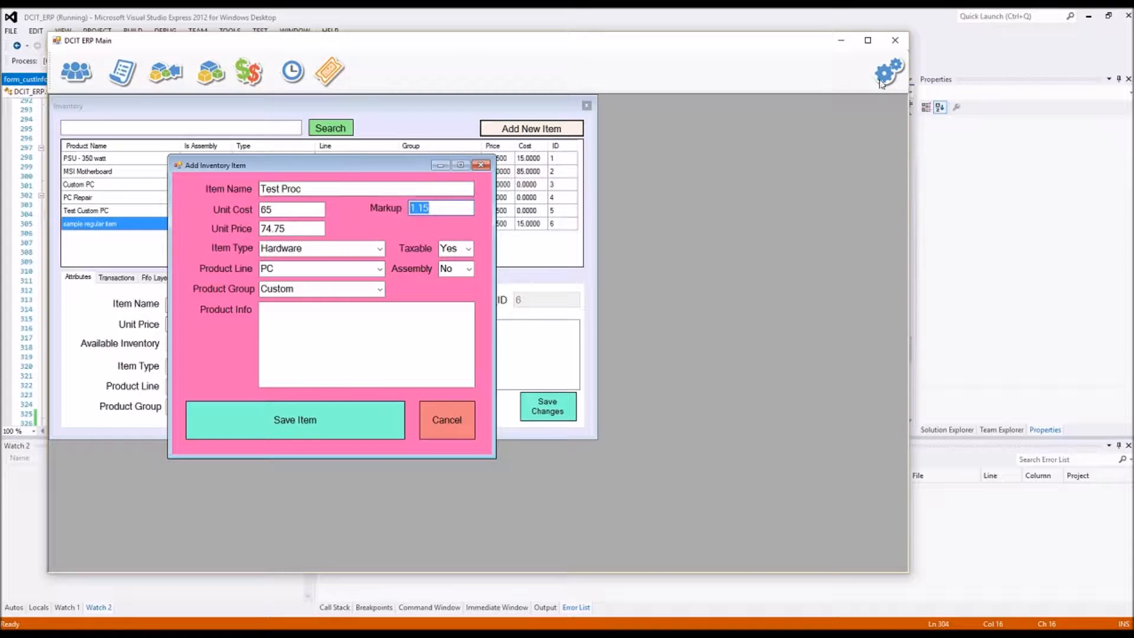
Try a markup of 1.25 and a unit price of 70 for the new item
drag(435, 208, 404, 208)
drag(288, 228, 232, 237)
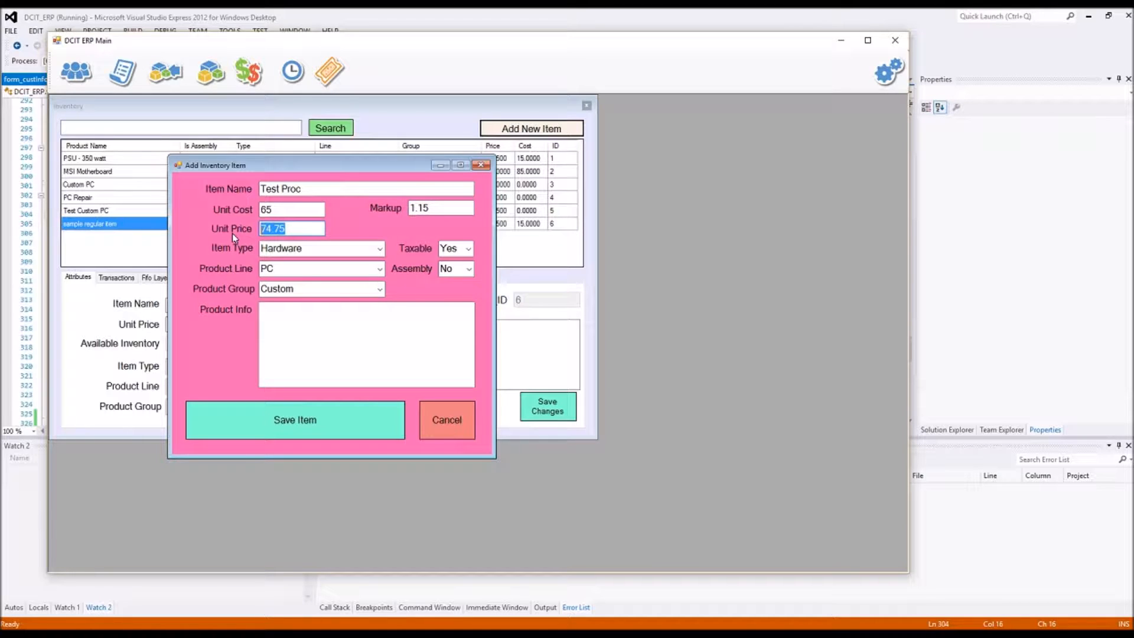
drag(431, 208, 387, 220)
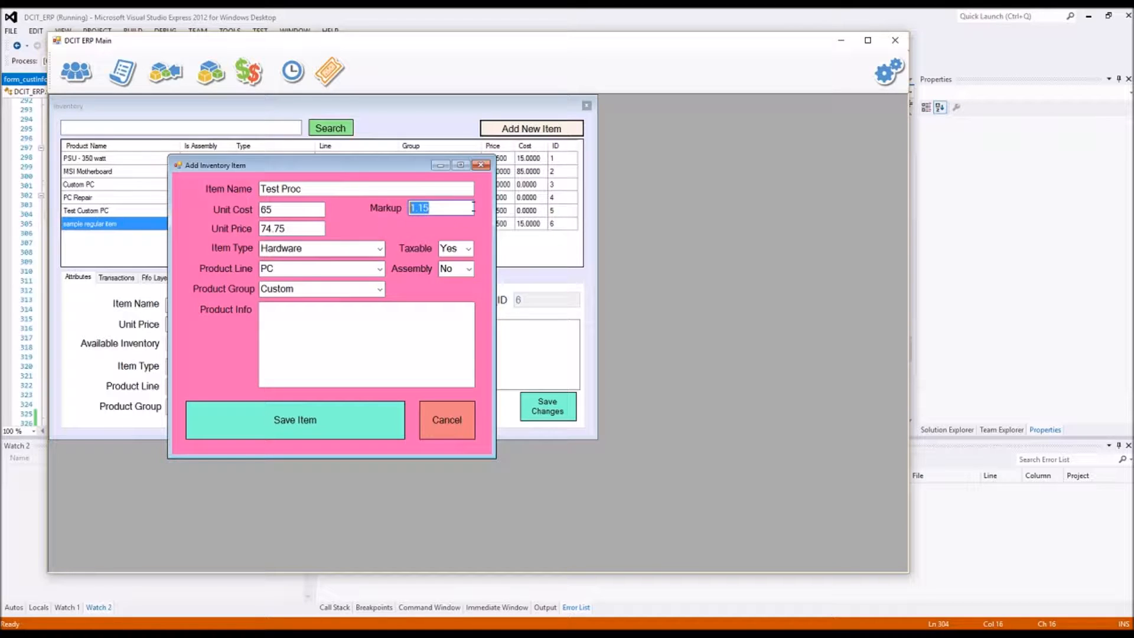
text(1.25)
drag(289, 228, 230, 235)
text(70)
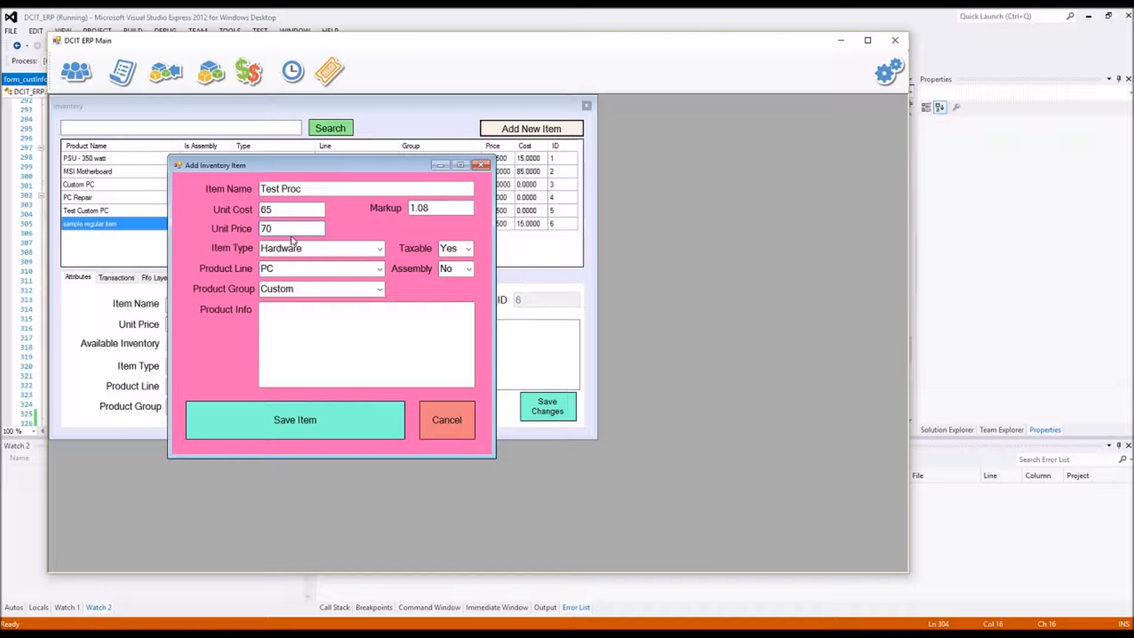
Set the new item's markup to 1.15 so the unit price is recalculated from it
drag(440, 208, 286, 229)
click(287, 229)
click(436, 209)
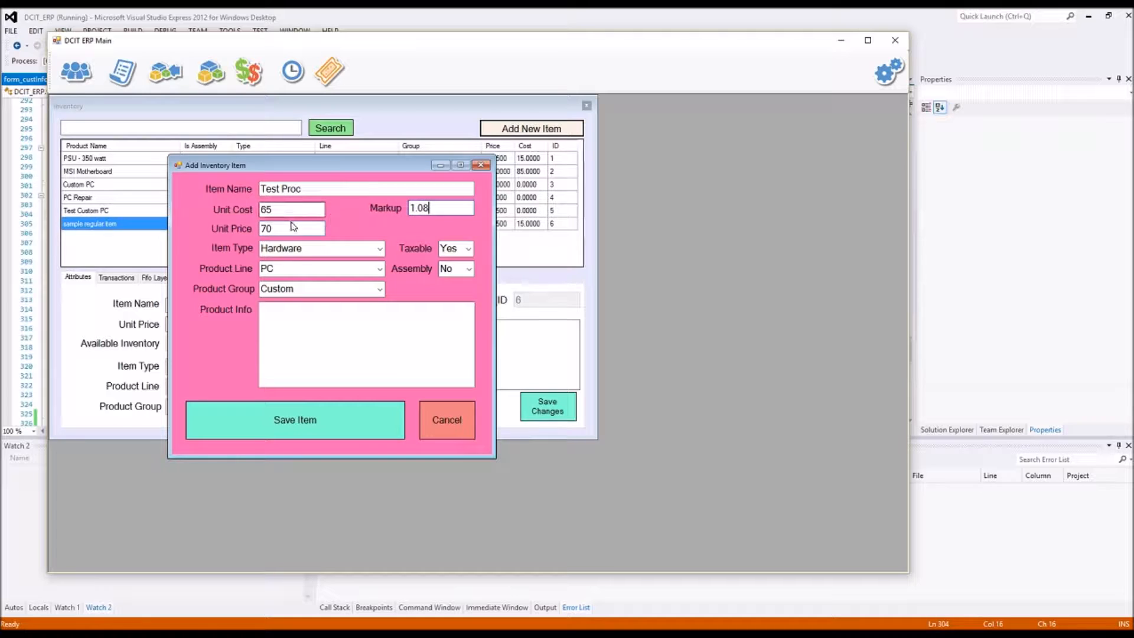
drag(290, 229, 240, 231)
drag(437, 209, 350, 213)
text(1.15)
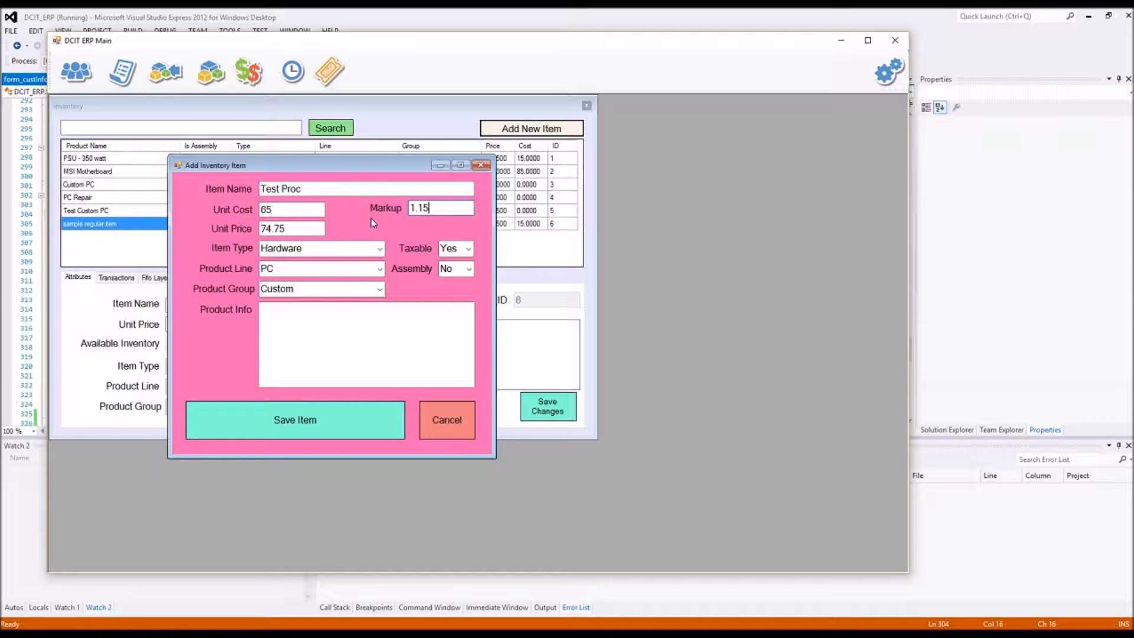
Keep Hardware as the new item's type and choose Motherboard as its product line
click(379, 249)
click(381, 250)
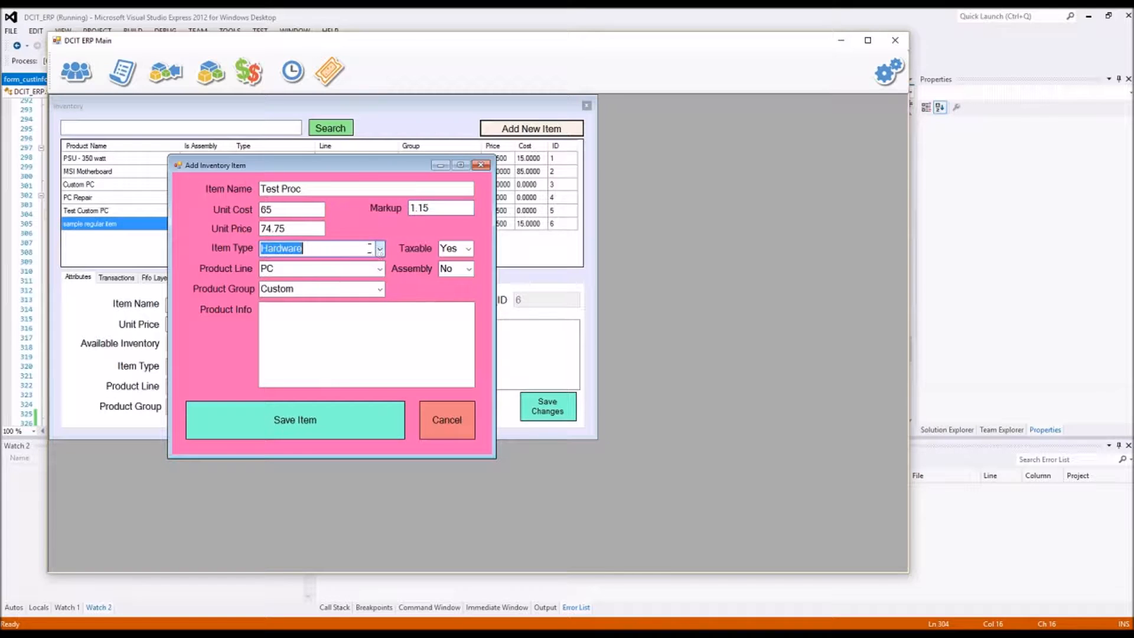
click(382, 269)
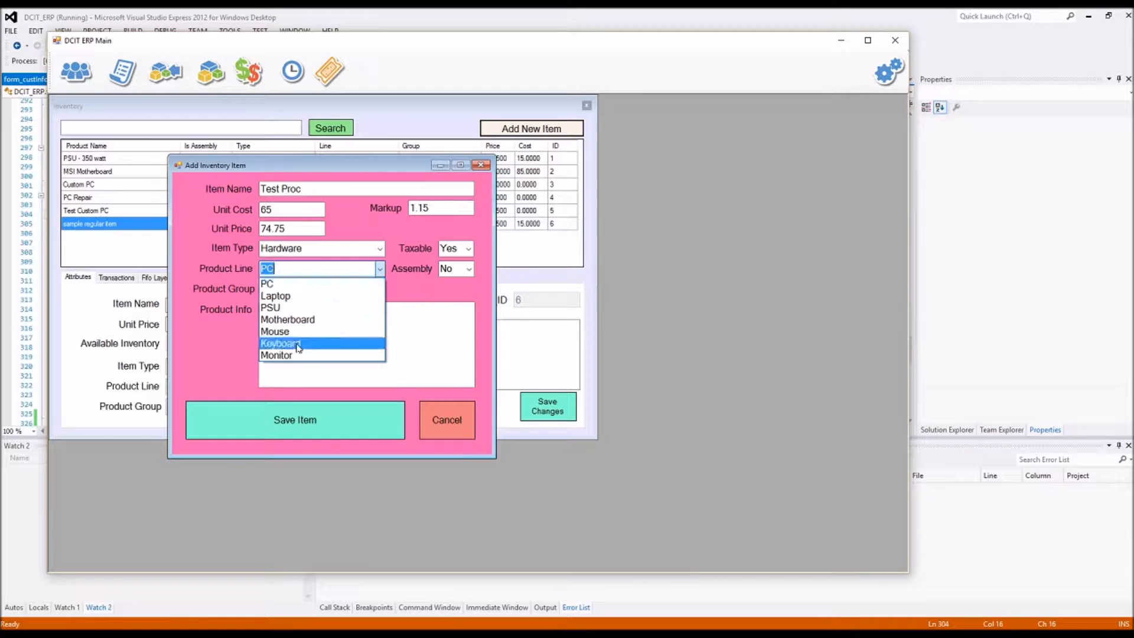
click(310, 318)
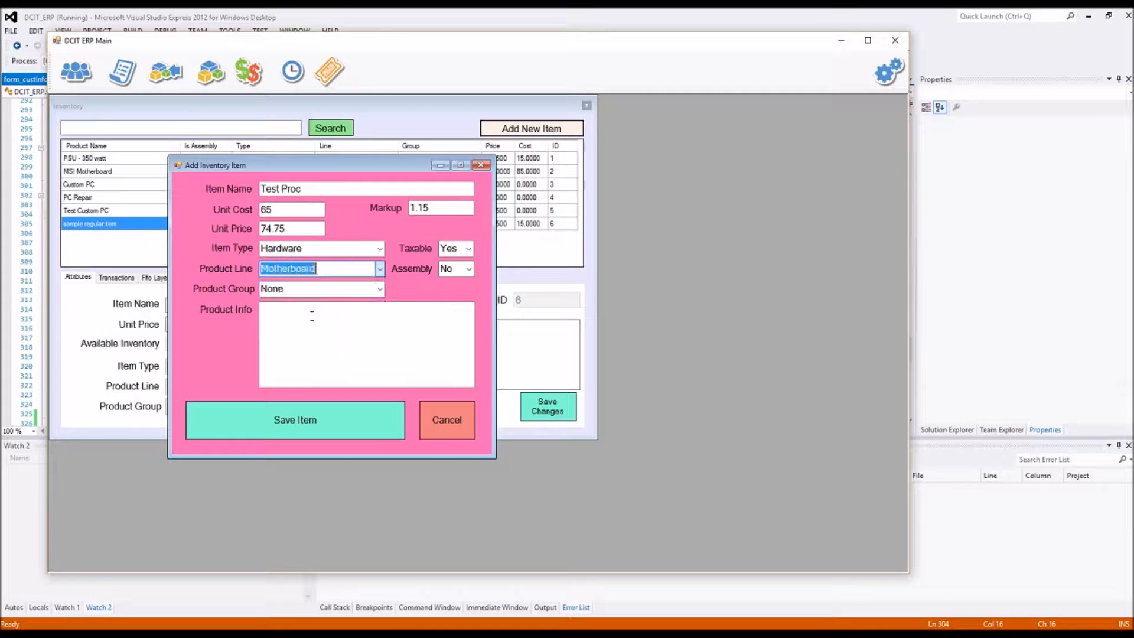
click(384, 268)
click(384, 269)
Enter "Really Cool Processor" as the new item's product info
click(333, 326)
text(Really Cool Processor)
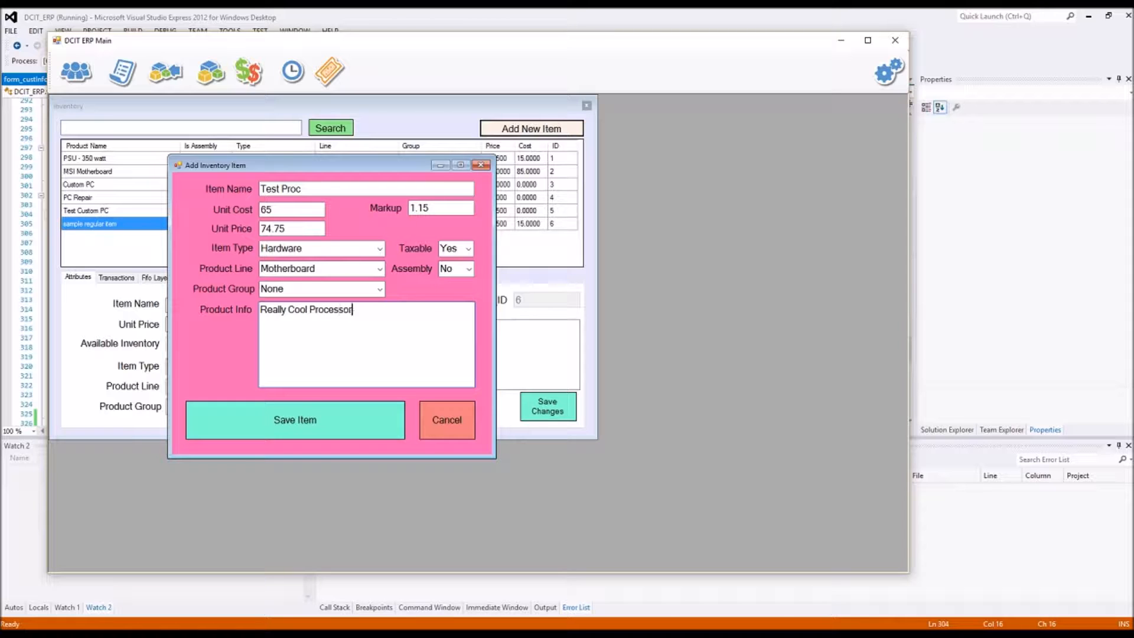
drag(355, 312, 324, 313)
Review the new item's Assembly options and its item name, leaving Assembly at No
click(468, 269)
click(472, 274)
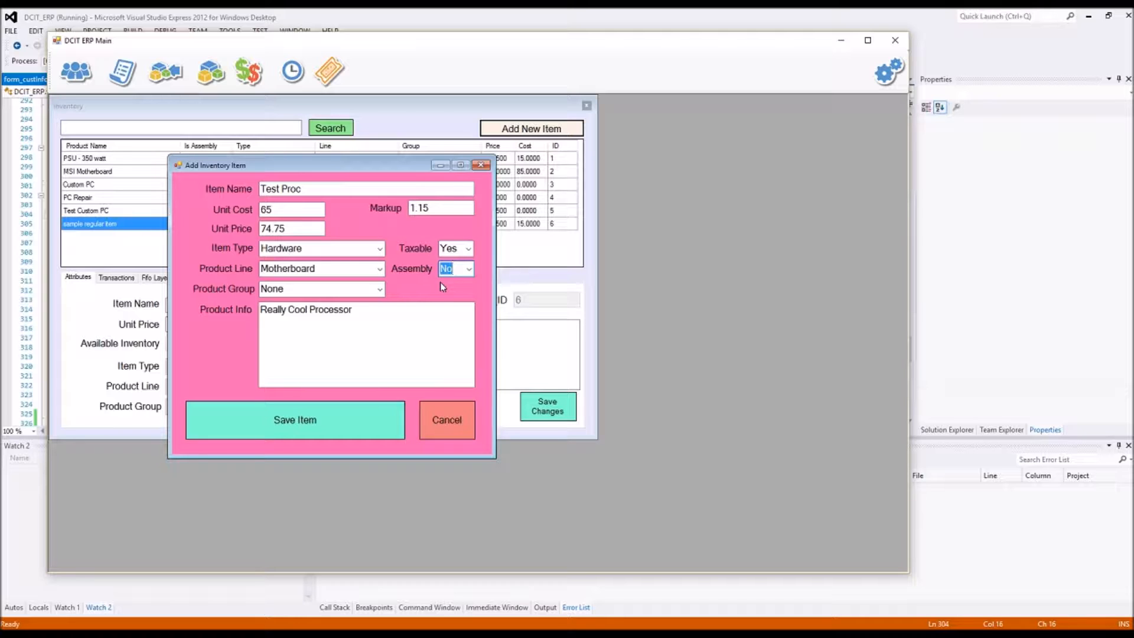
click(468, 270)
click(417, 292)
drag(310, 189, 259, 189)
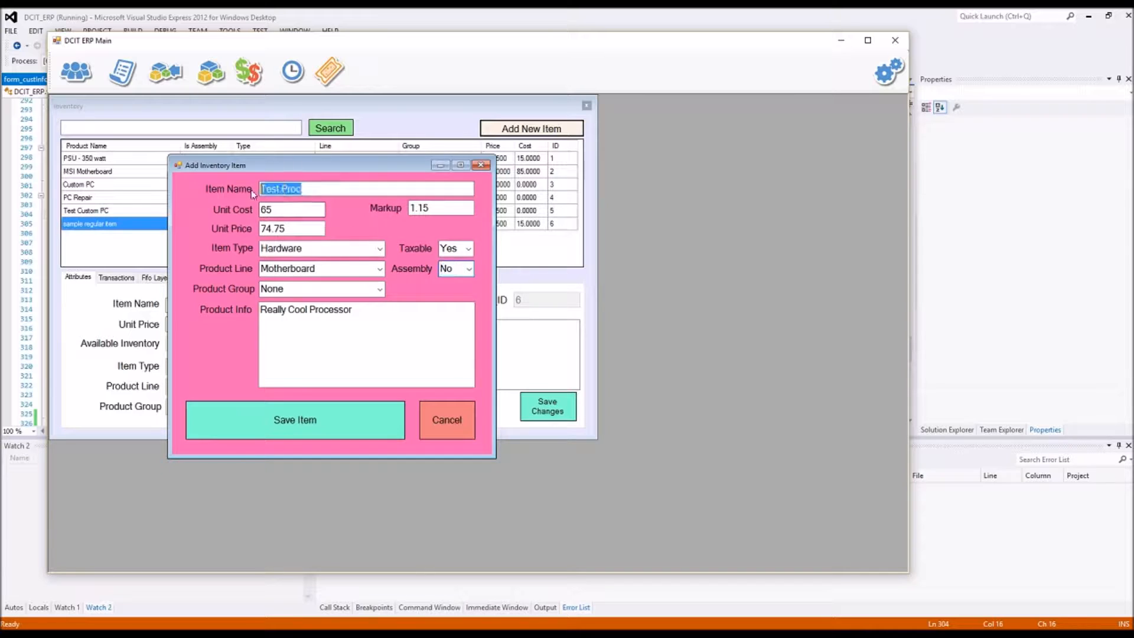
click(445, 306)
click(469, 270)
click(409, 287)
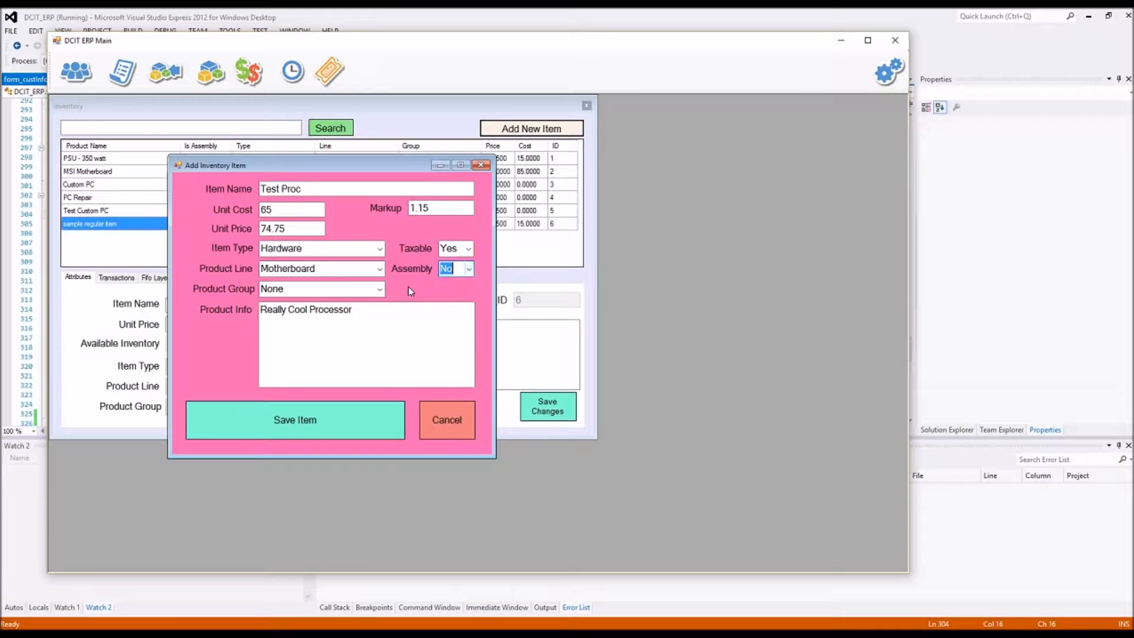
Save the new item and select Test Proc in the inventory list
click(342, 423)
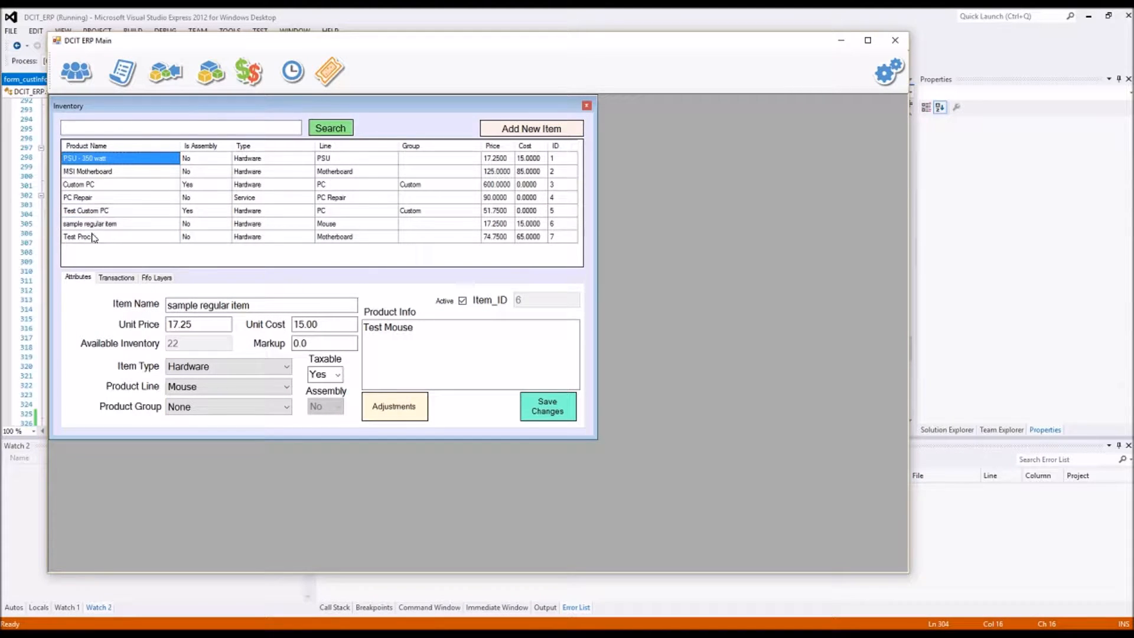
click(93, 236)
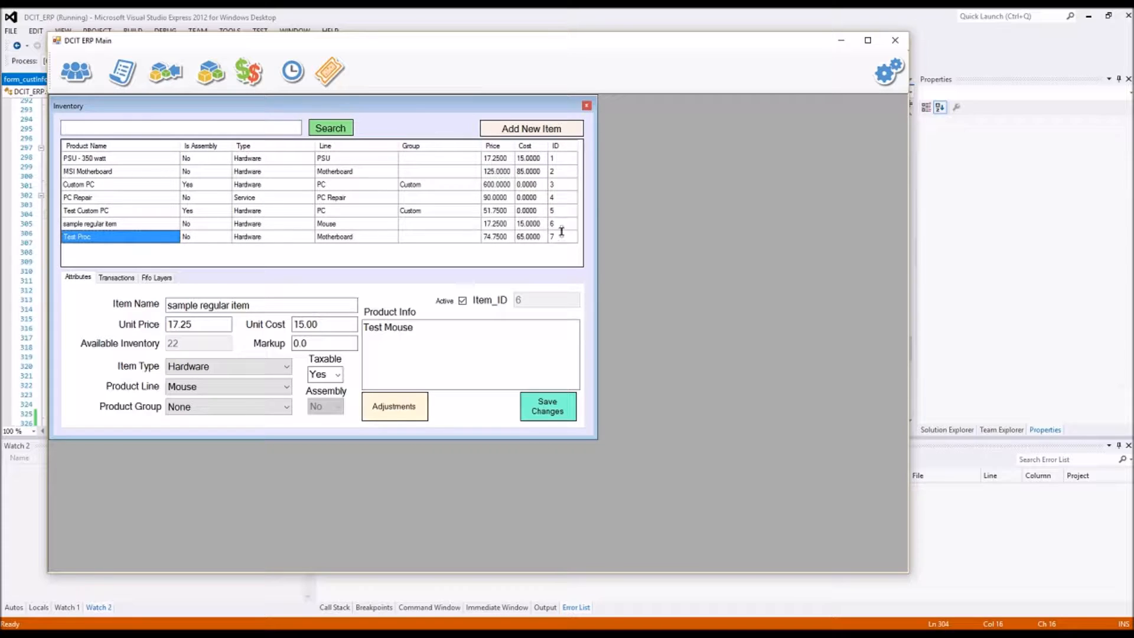
Close Inventory, open Purchasing, list the existing purchase orders and review the items on each of them
click(587, 106)
click(122, 71)
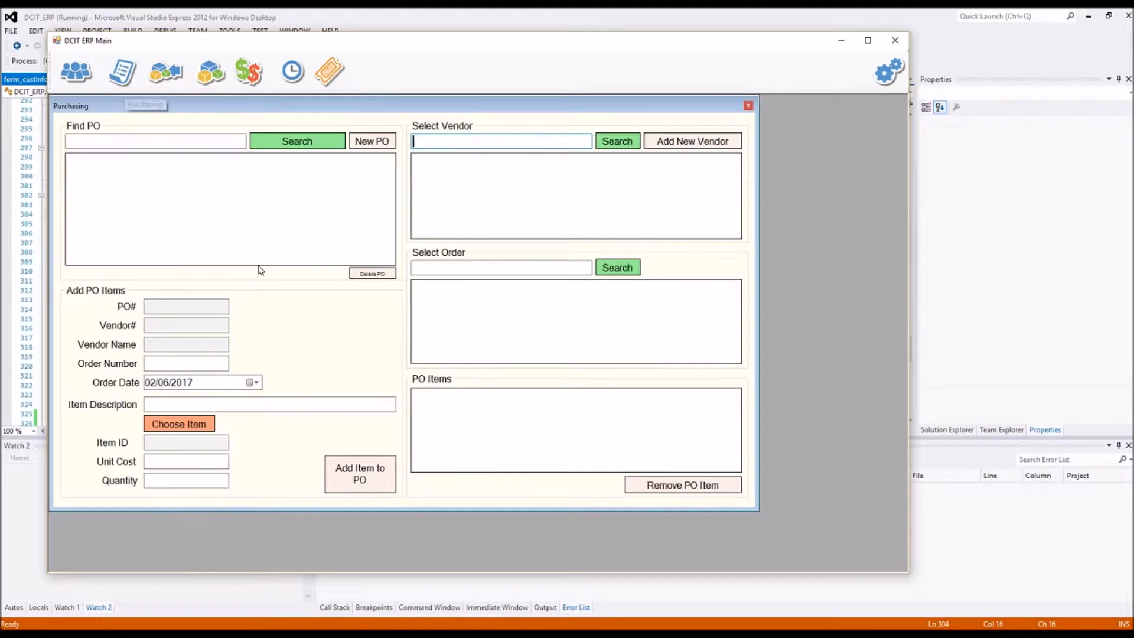
click(302, 146)
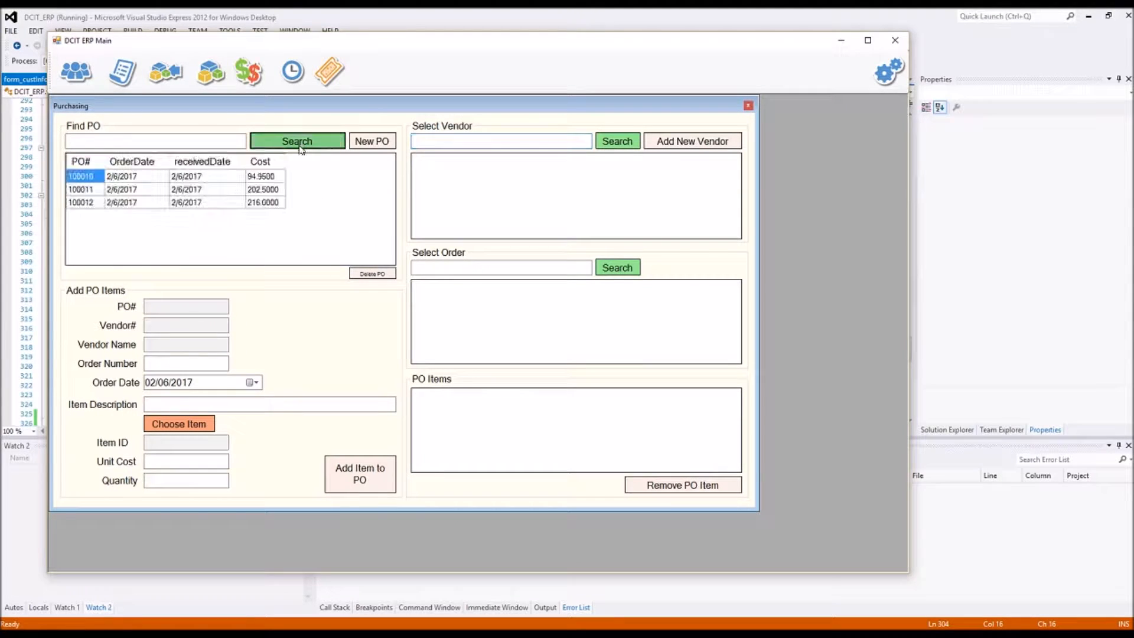
click(207, 176)
click(211, 190)
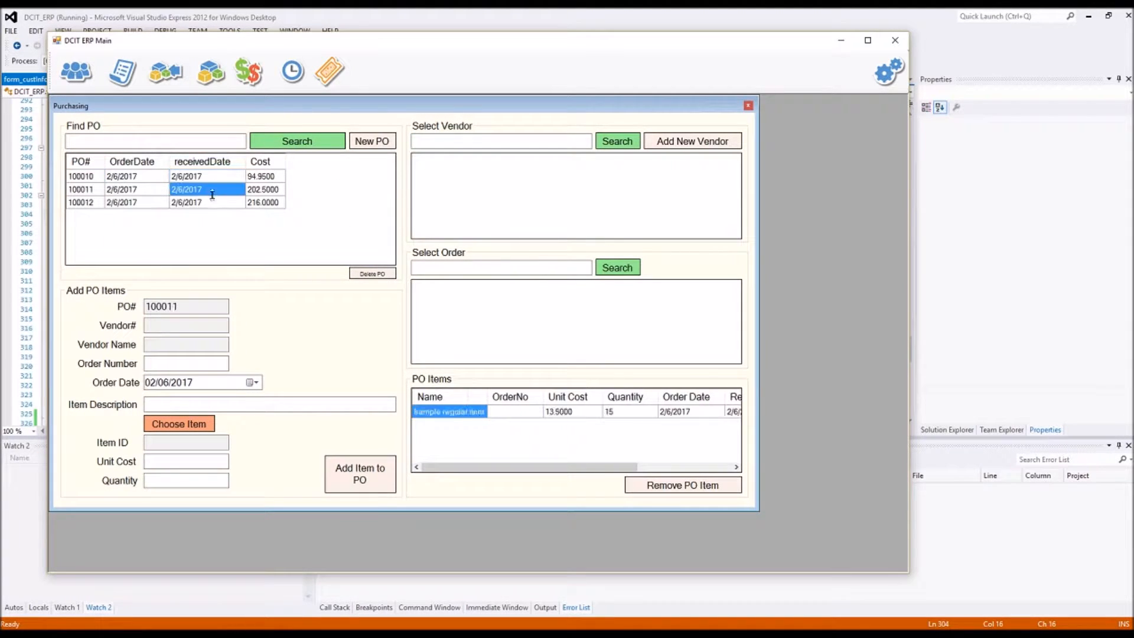
click(217, 204)
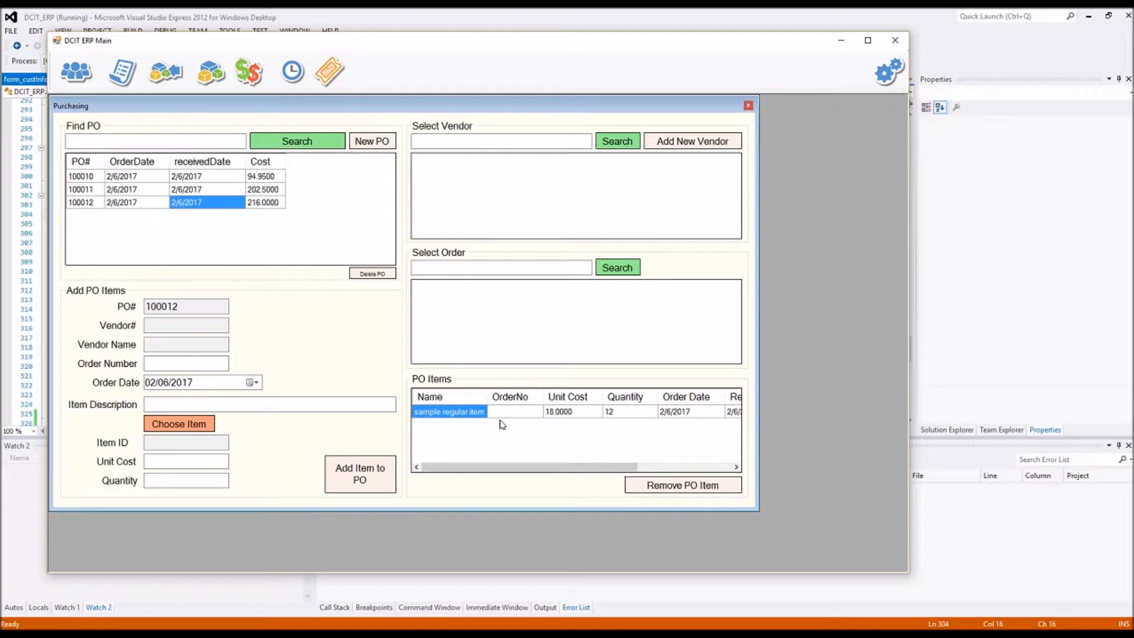
click(499, 411)
click(217, 177)
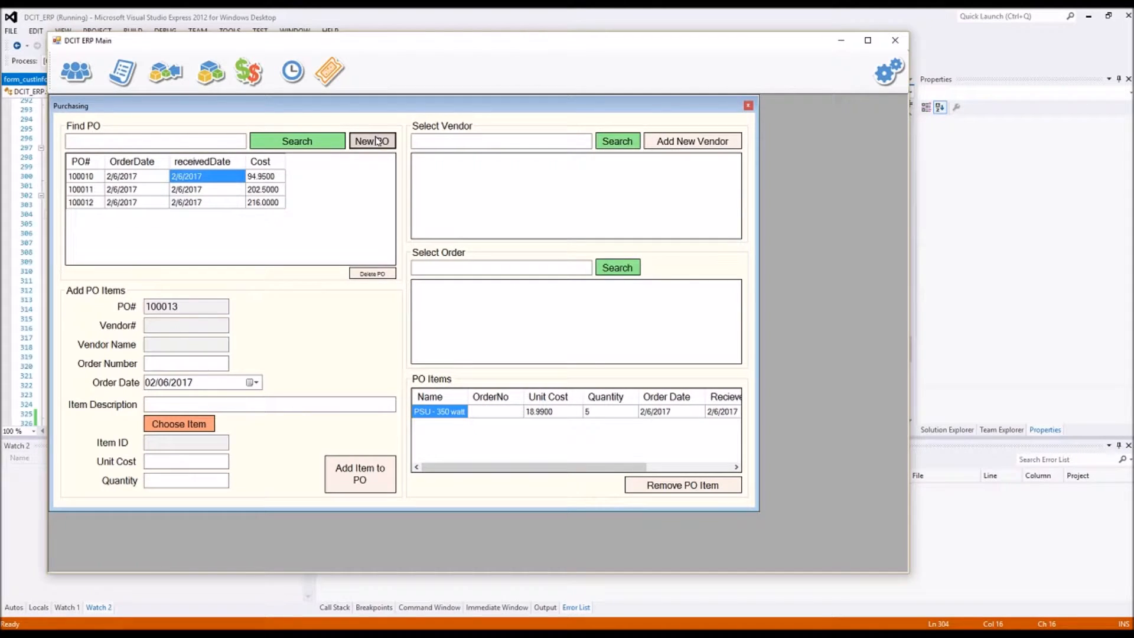
Start a new purchase order and choose Amazon.com as its vendor from the vendor search
drag(192, 305, 124, 306)
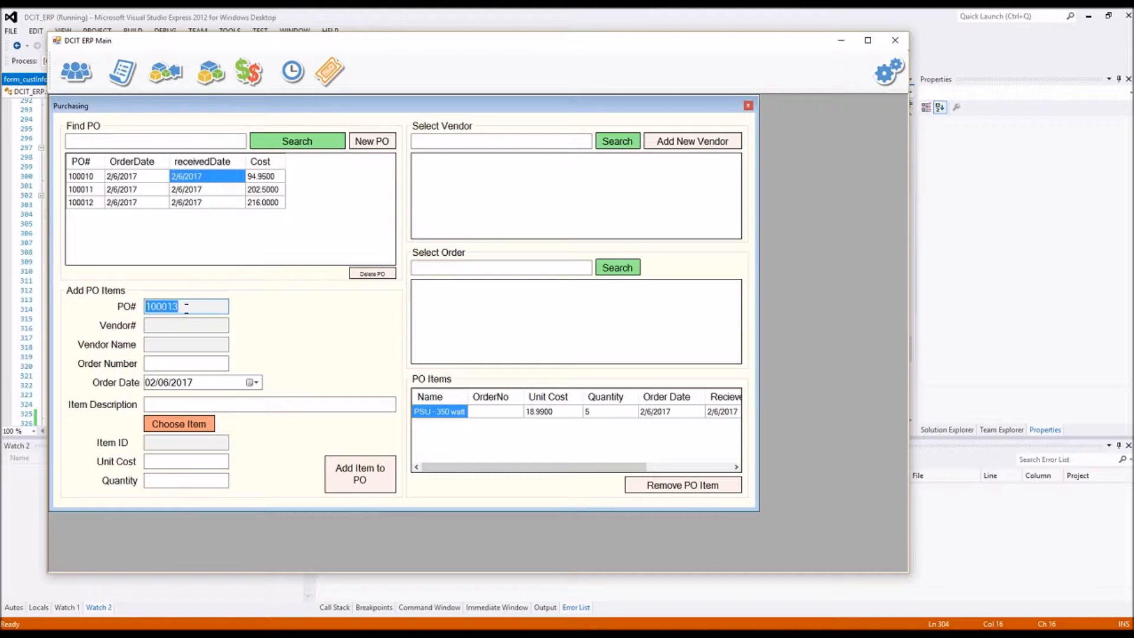
click(192, 306)
drag(194, 306, 141, 307)
click(602, 147)
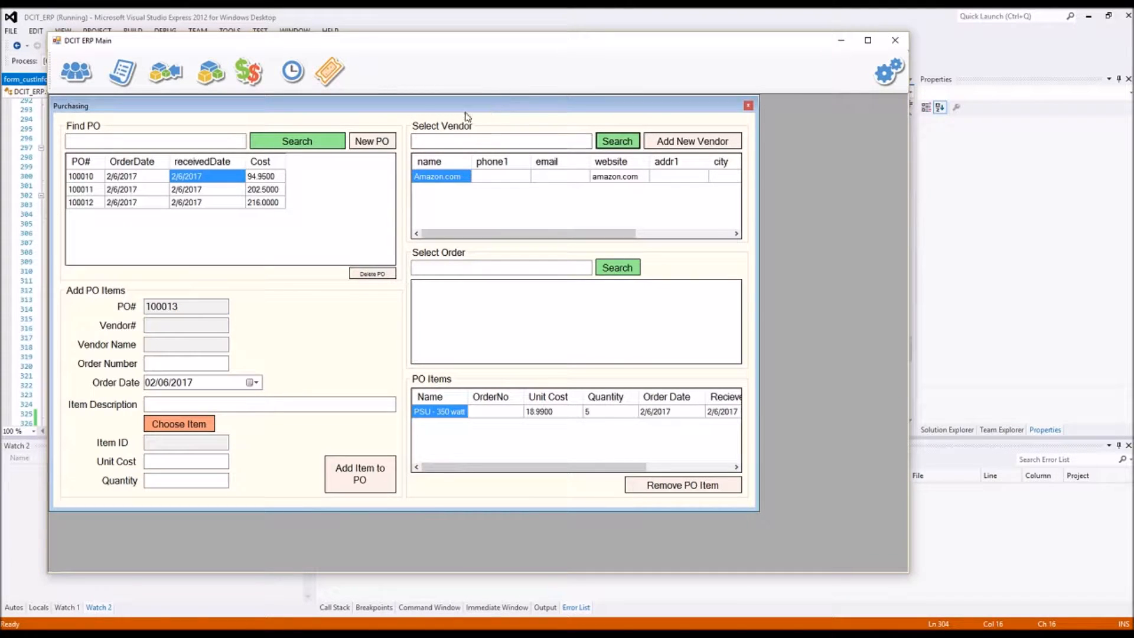
double_click(458, 176)
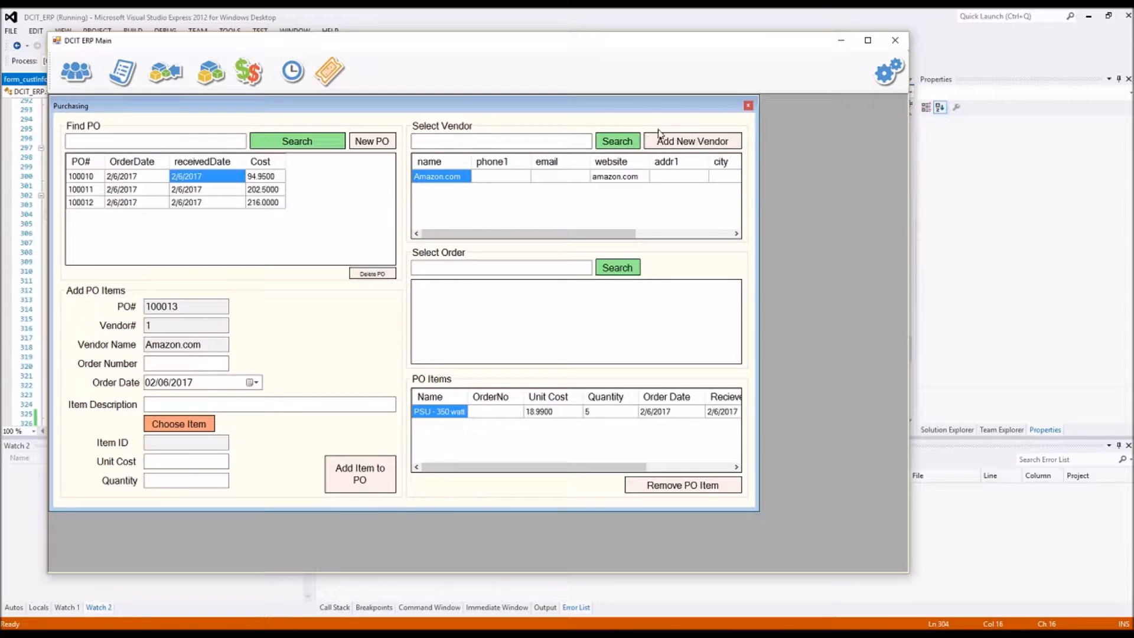
Search the existing orders that the new purchase order can be linked to and look through the list
click(676, 144)
click(618, 271)
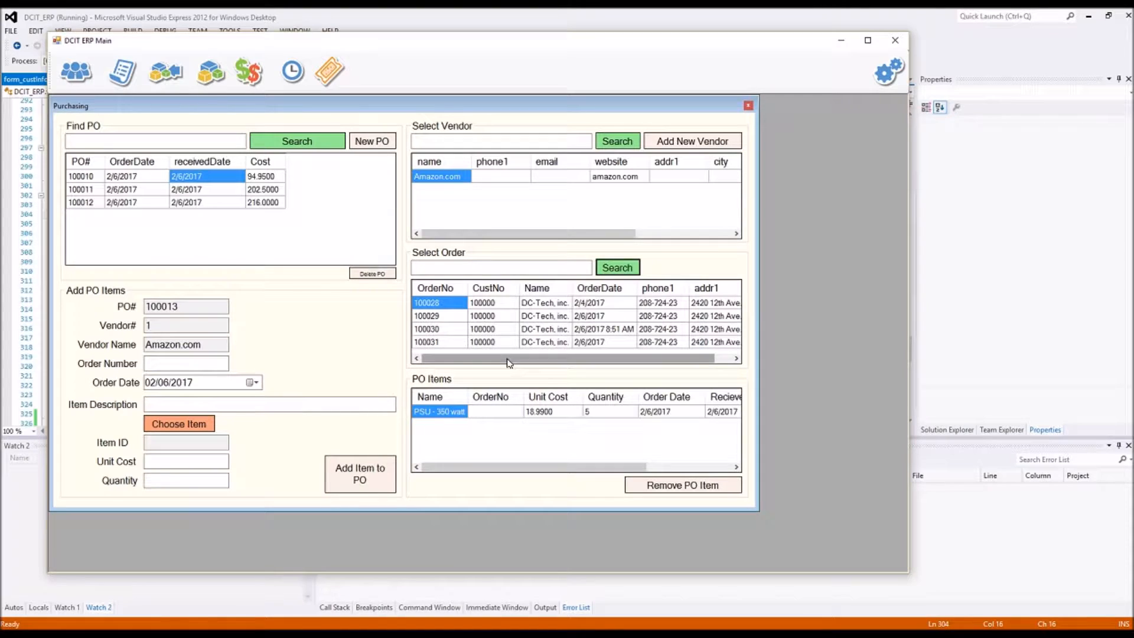
drag(507, 359, 450, 370)
click(183, 404)
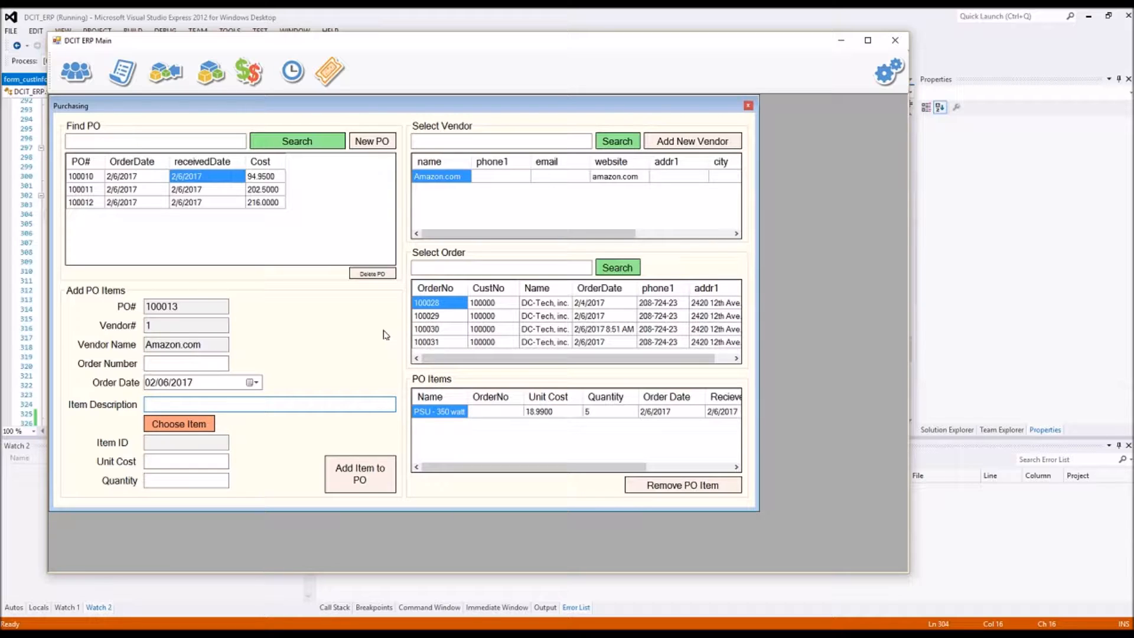
Try linking the purchase order to each of the listed orders, and clear the order number again
click(440, 317)
click(446, 330)
click(453, 343)
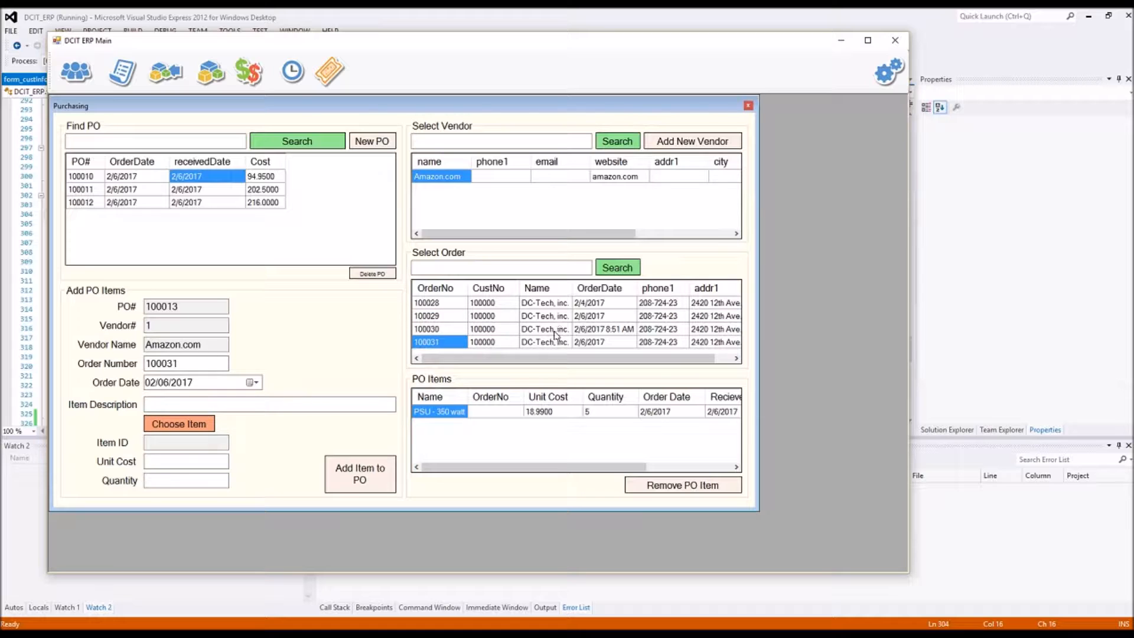
click(450, 303)
click(447, 317)
click(445, 330)
click(443, 343)
double_click(168, 363)
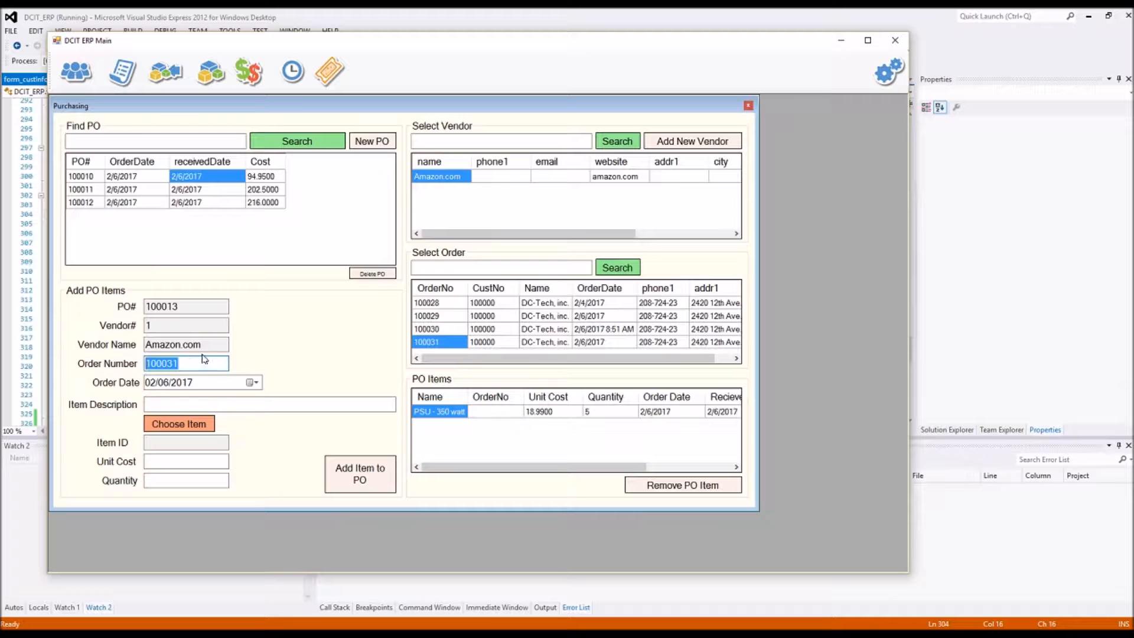
key(BackSpace)
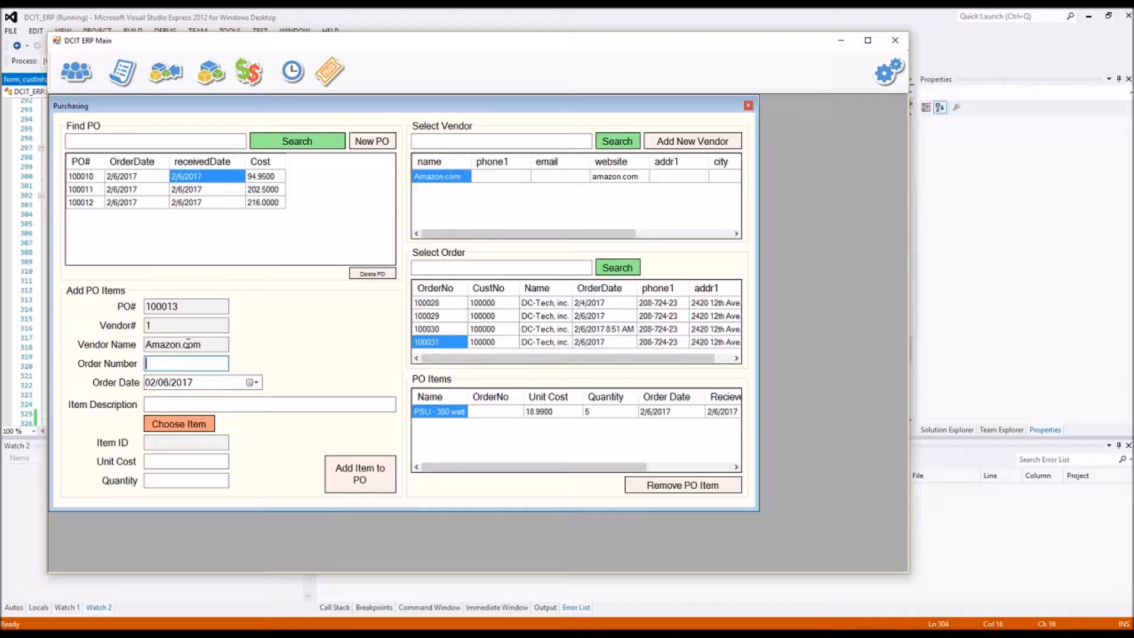
Add the Test Proc item to the purchase order with a unit cost of 58.99 and a quantity of 10
click(188, 427)
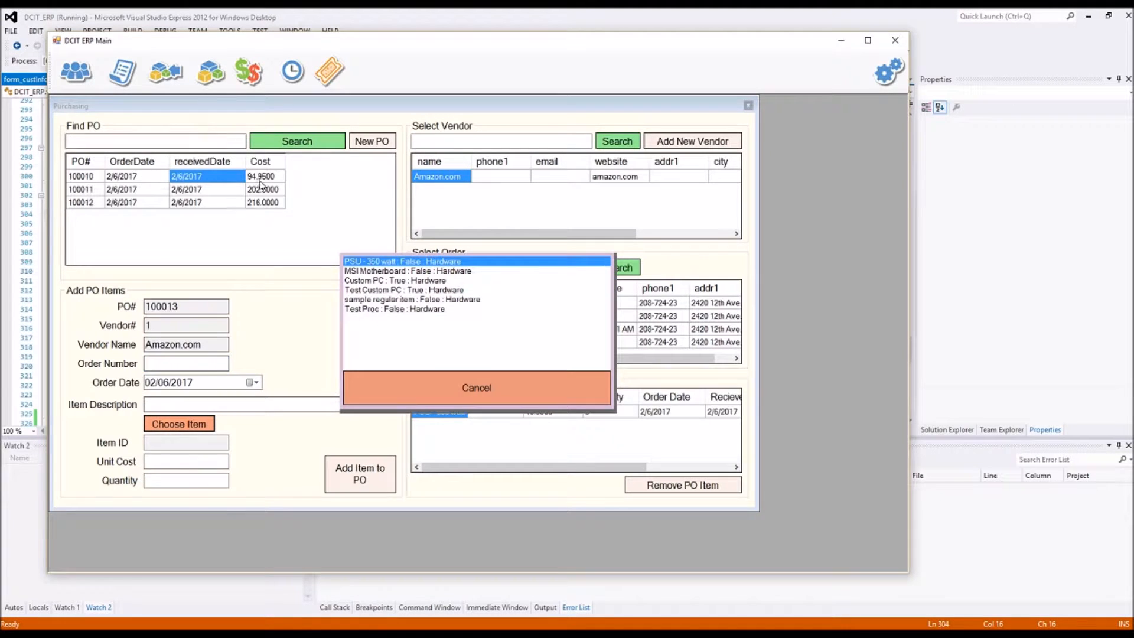
click(373, 310)
drag(173, 464, 137, 463)
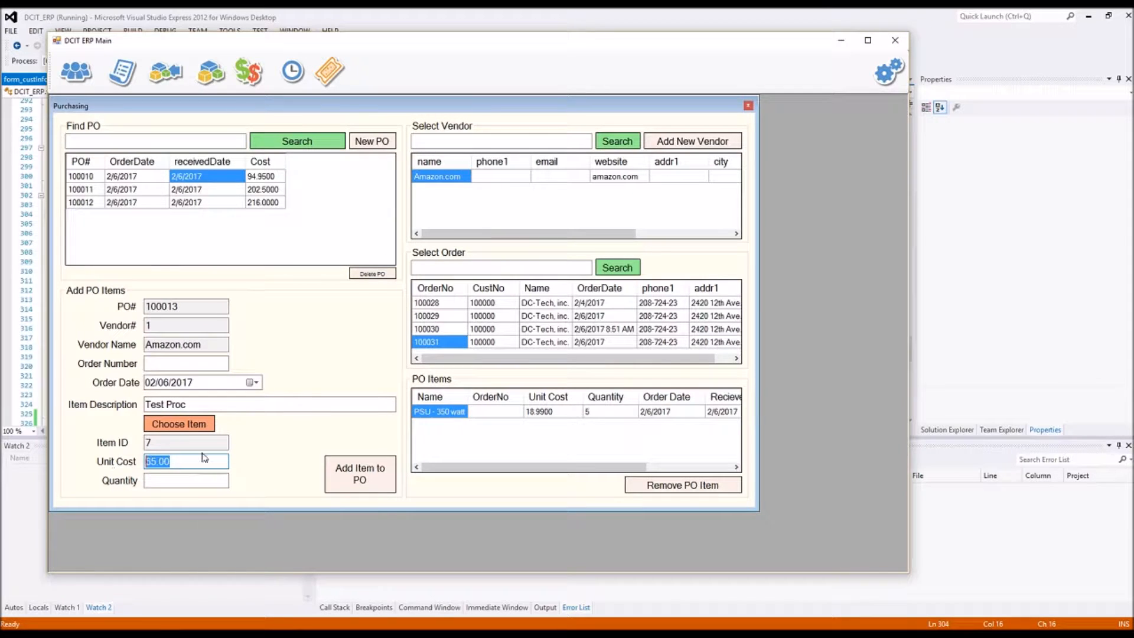
click(184, 461)
double_click(184, 461)
text(58.99)
click(201, 476)
text(10)
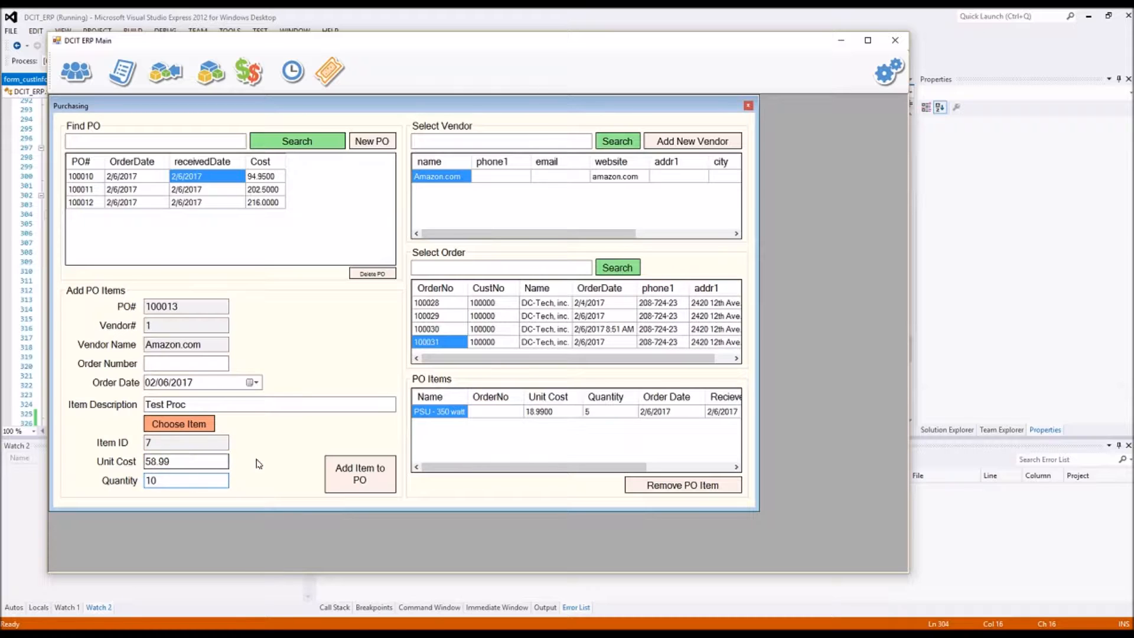
click(360, 473)
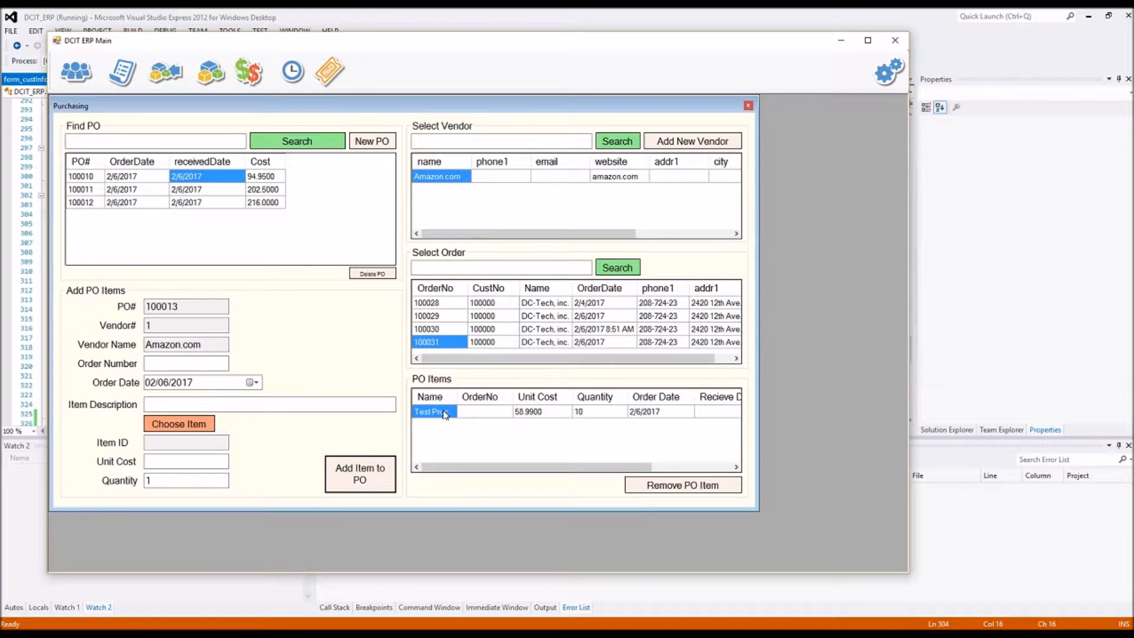
Review the added Test Proc line's unit cost, quantity, order date, receive date and vendor in the purchase order items
click(536, 413)
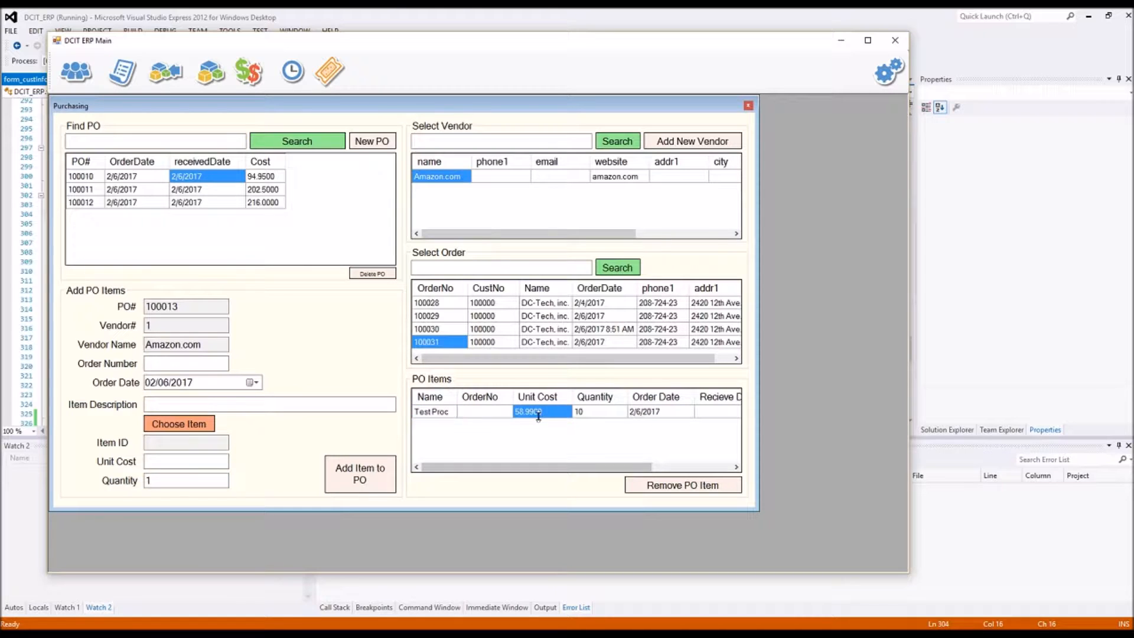
click(608, 413)
mouse_move(612, 466)
mouse_down()
mouse_move(707, 463)
mouse_move(590, 464)
mouse_up()
click(437, 413)
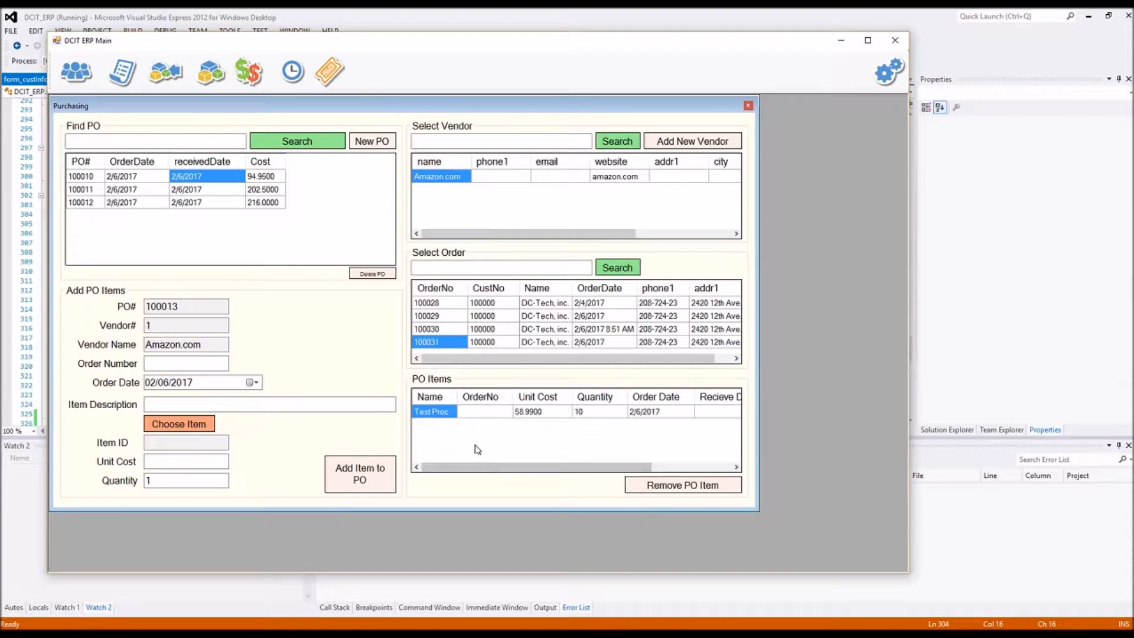
drag(489, 467, 622, 459)
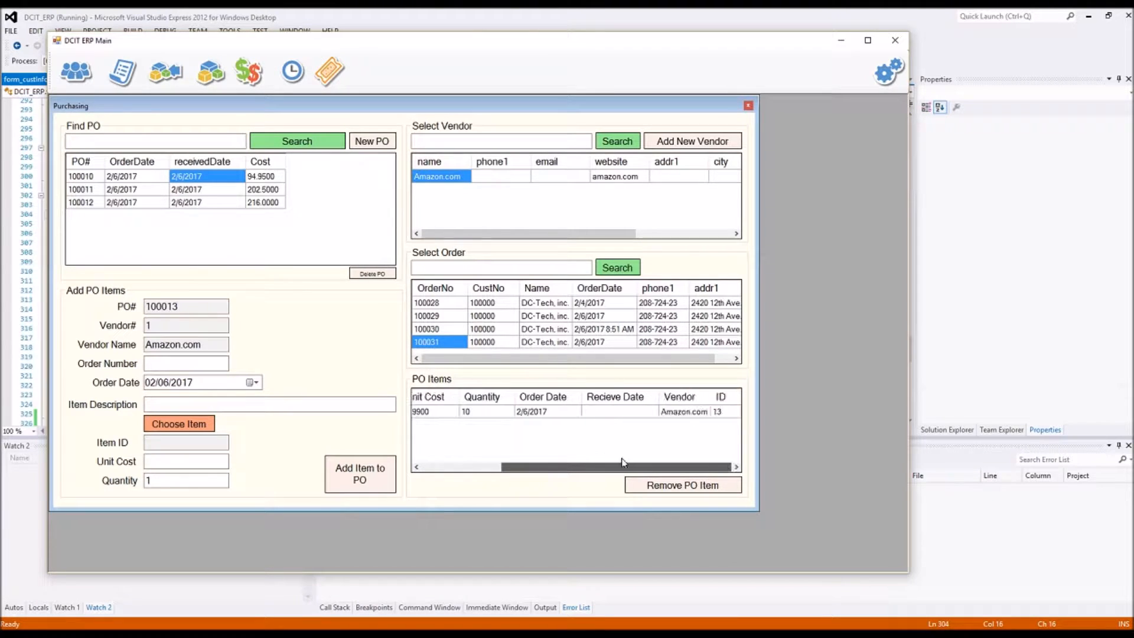
click(684, 412)
drag(552, 466, 473, 468)
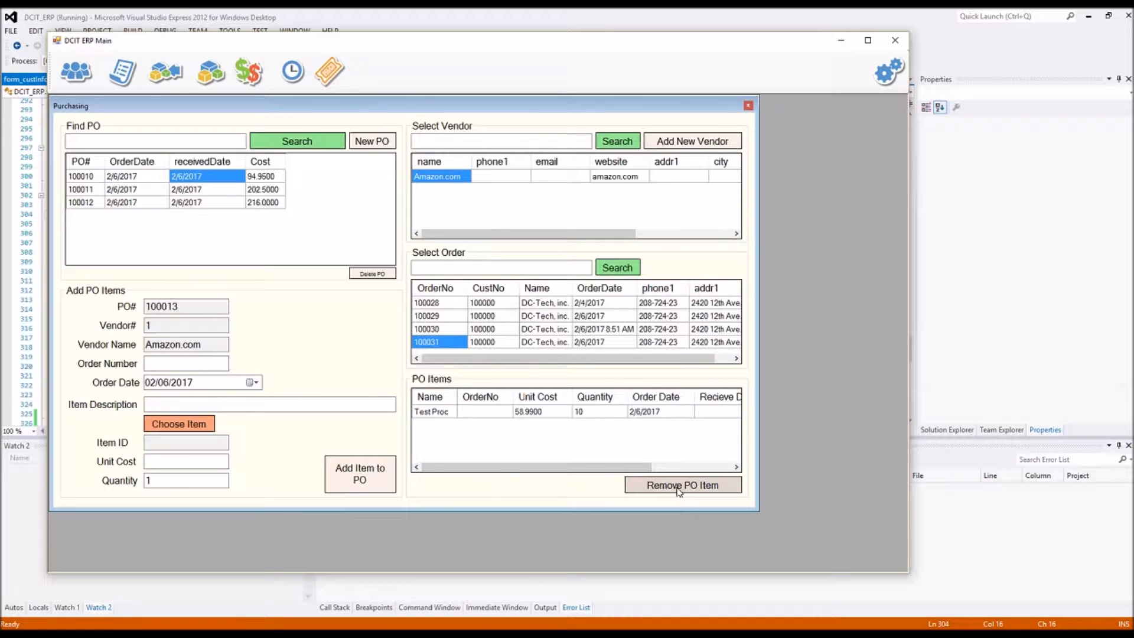
click(588, 411)
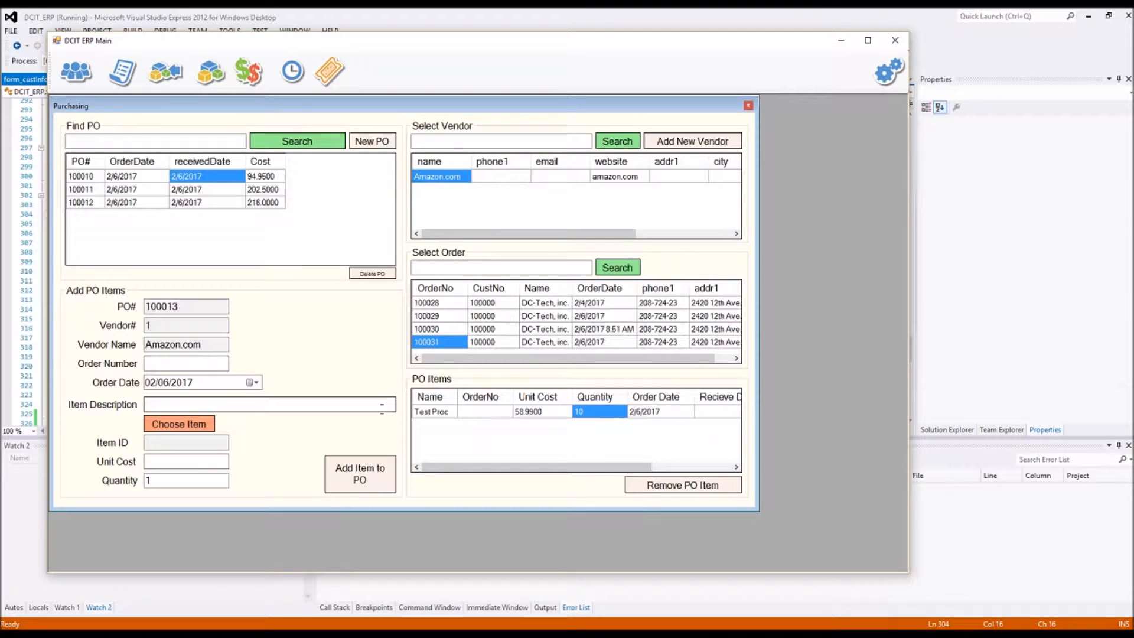
Close Purchasing, open Receiving, search for unreceived purchase orders and select the one containing Test Proc
click(748, 106)
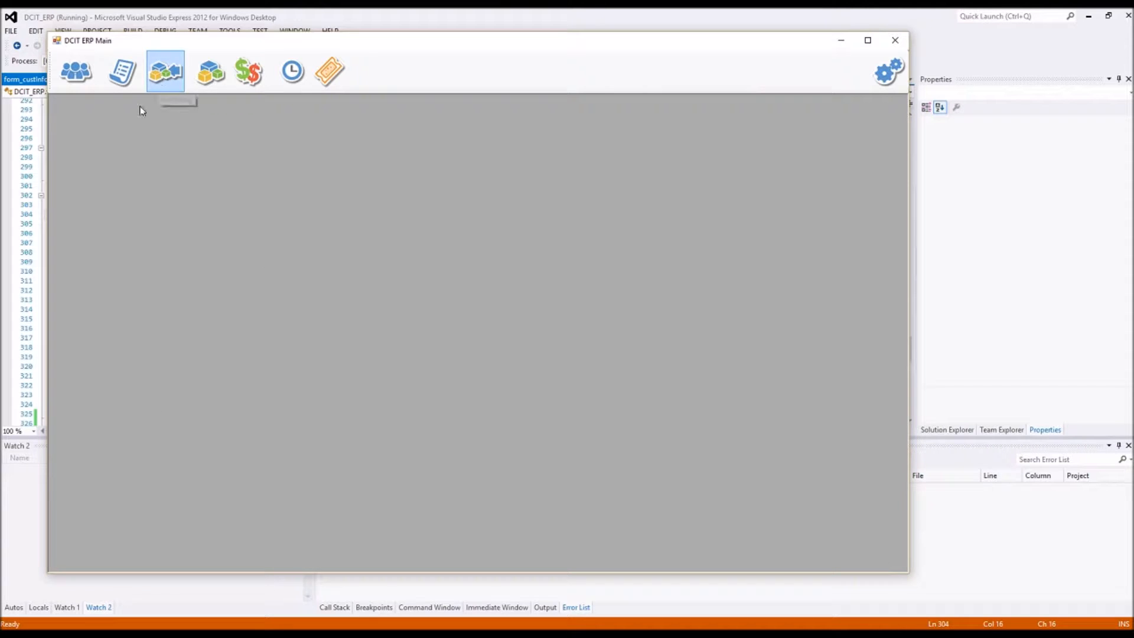
click(169, 82)
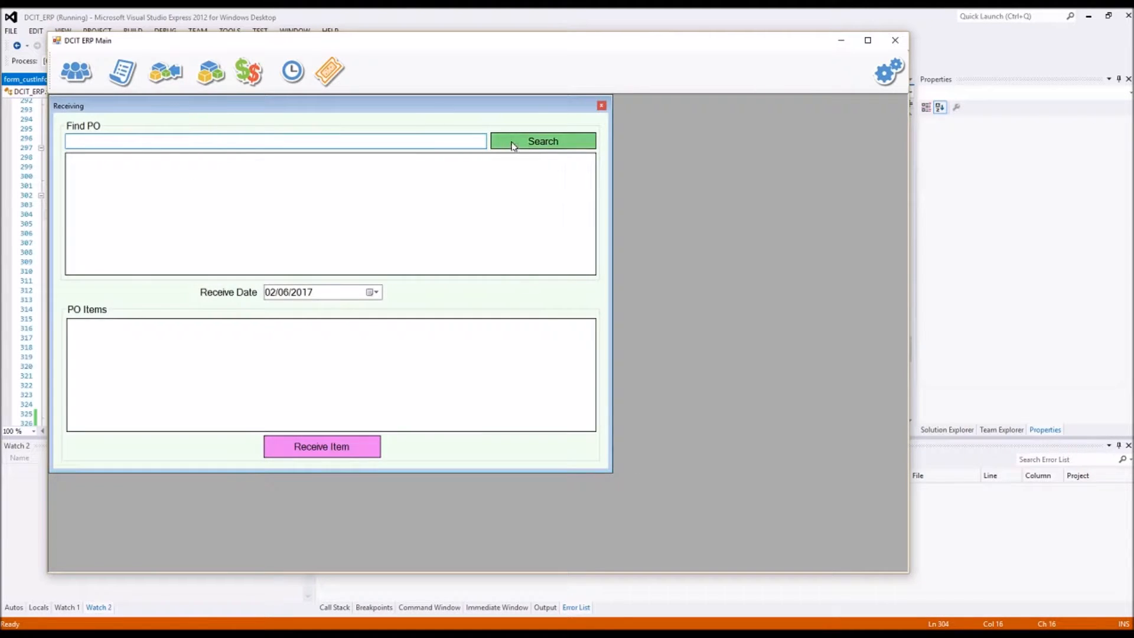
click(514, 143)
click(207, 176)
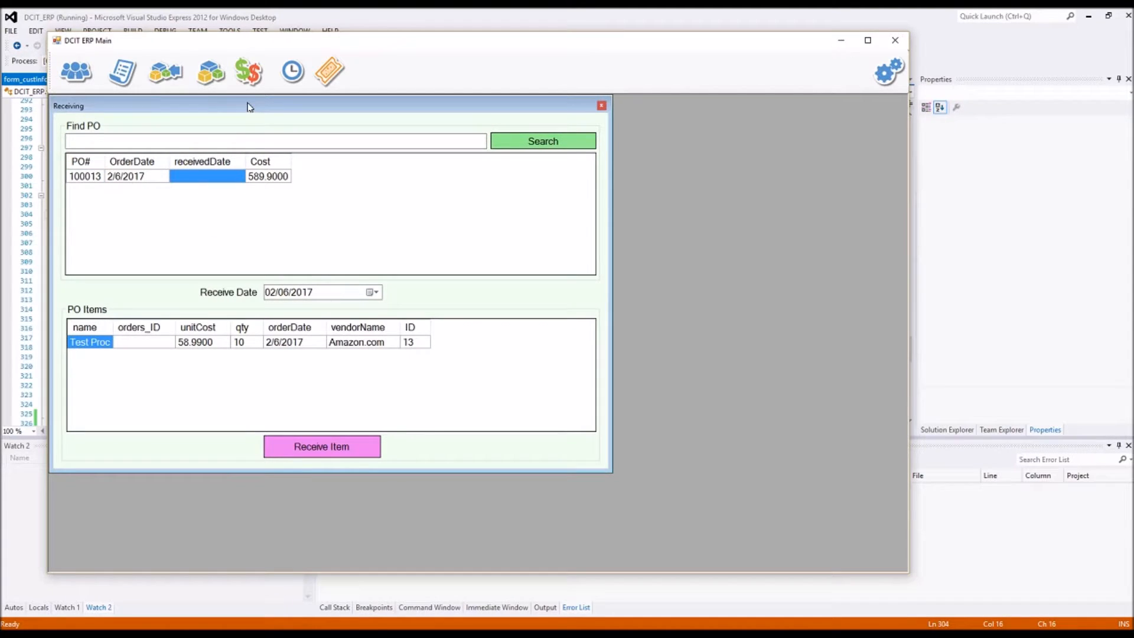
click(155, 176)
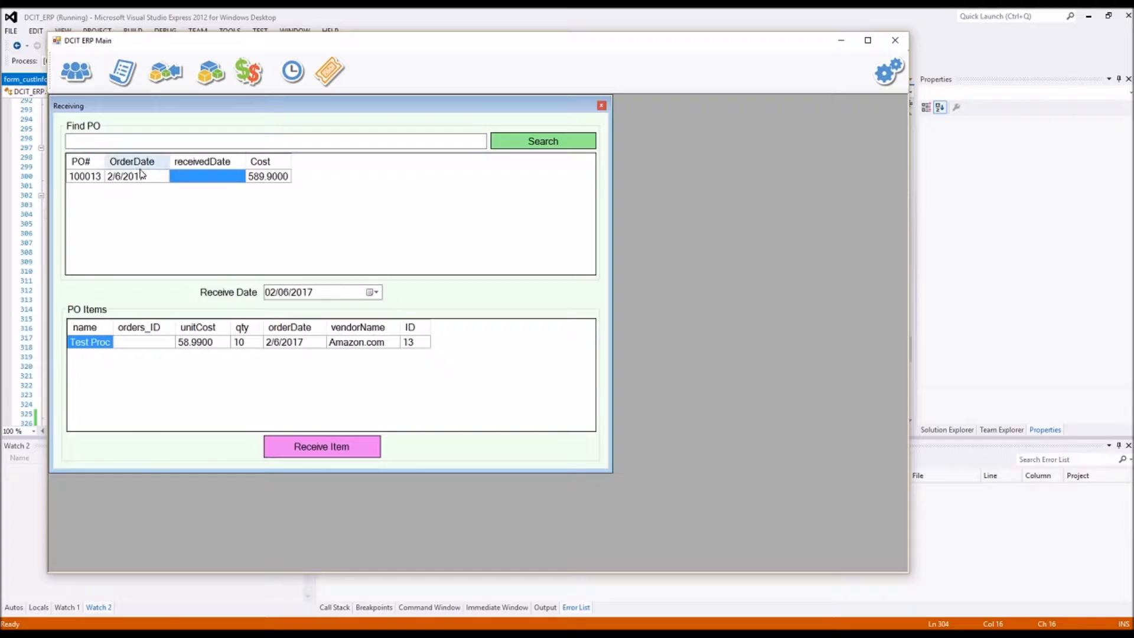
Check the Test Proc line's linked order, unit cost, quantity and order date, and receive the item
click(143, 340)
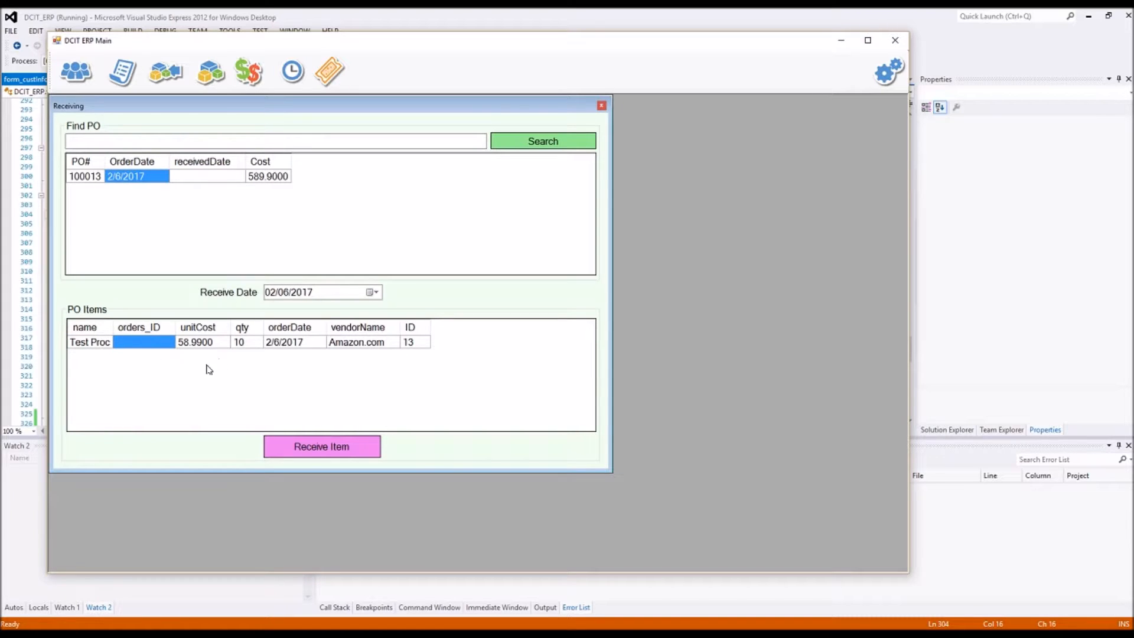
click(205, 343)
click(250, 338)
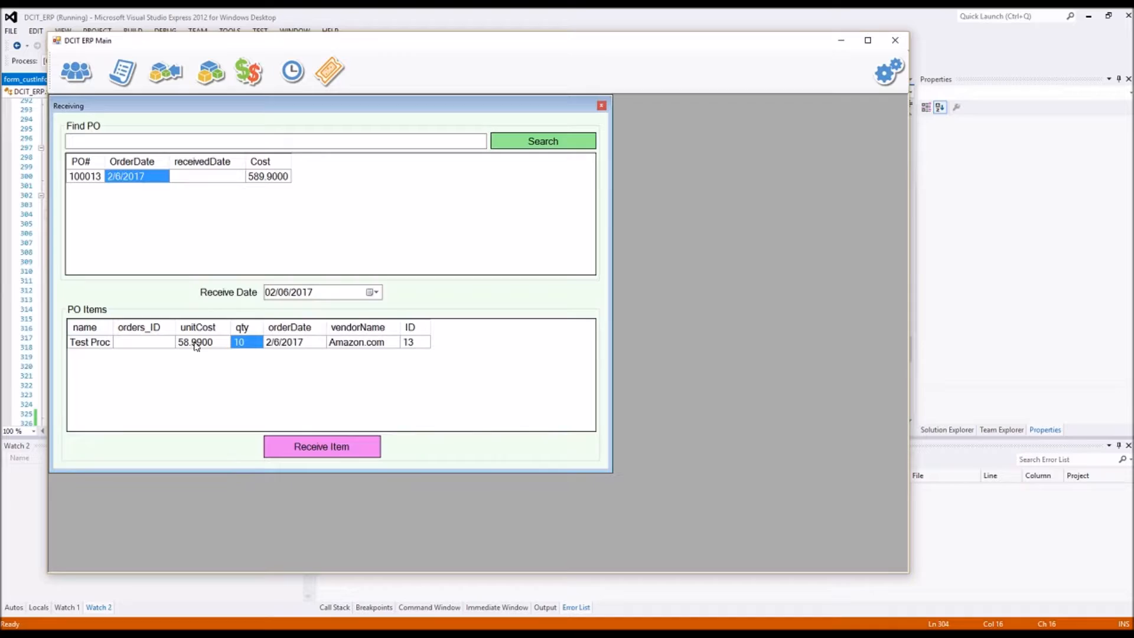
click(300, 341)
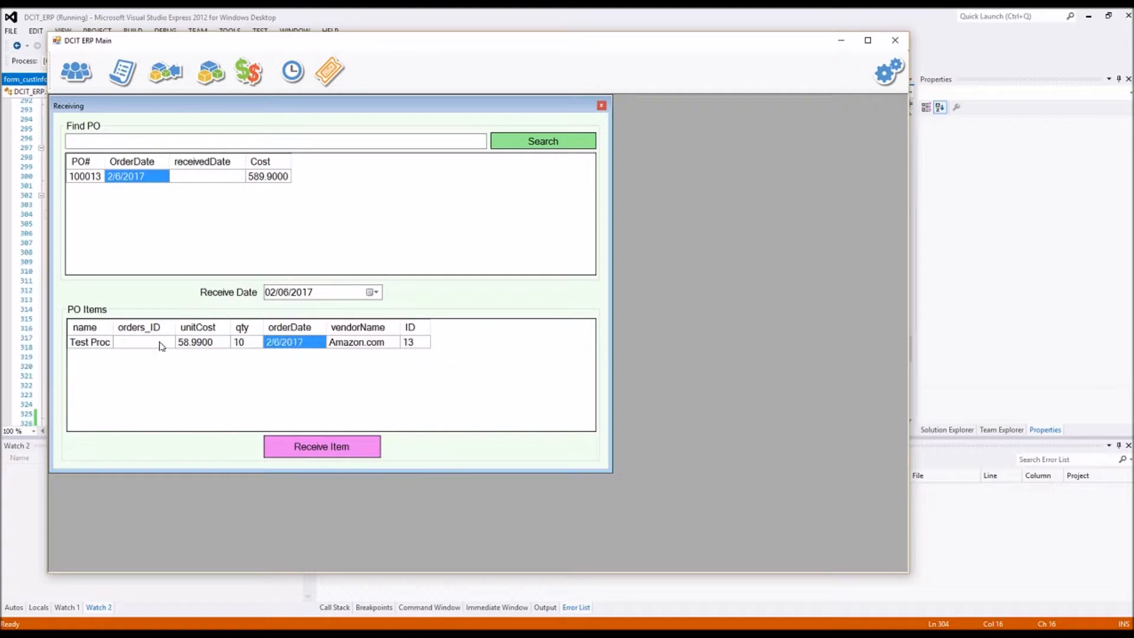
click(254, 344)
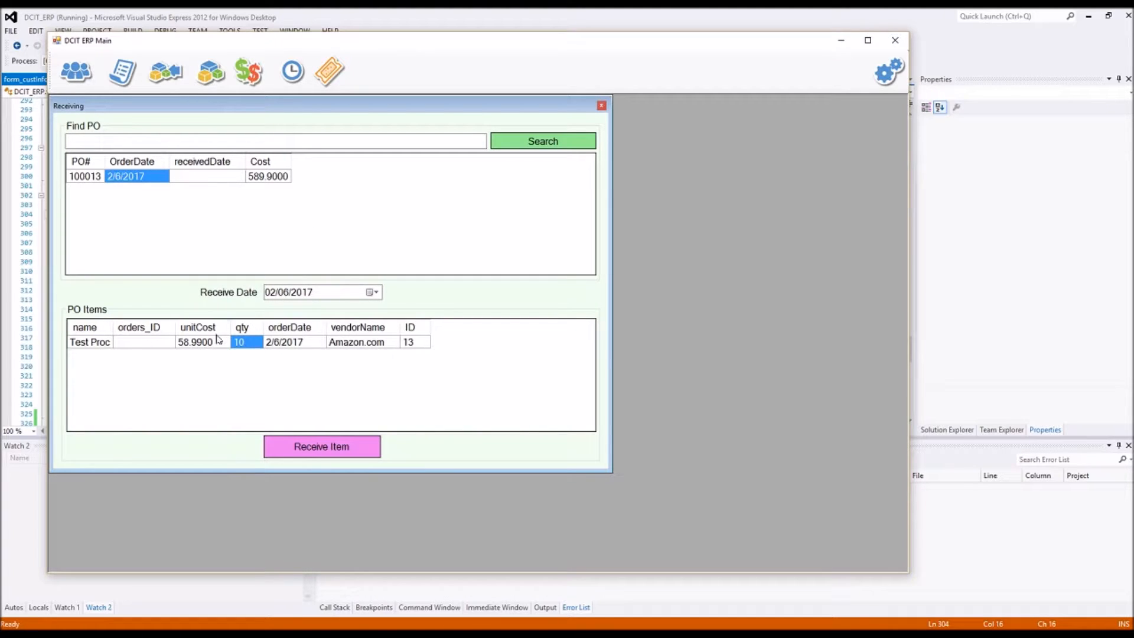
click(328, 454)
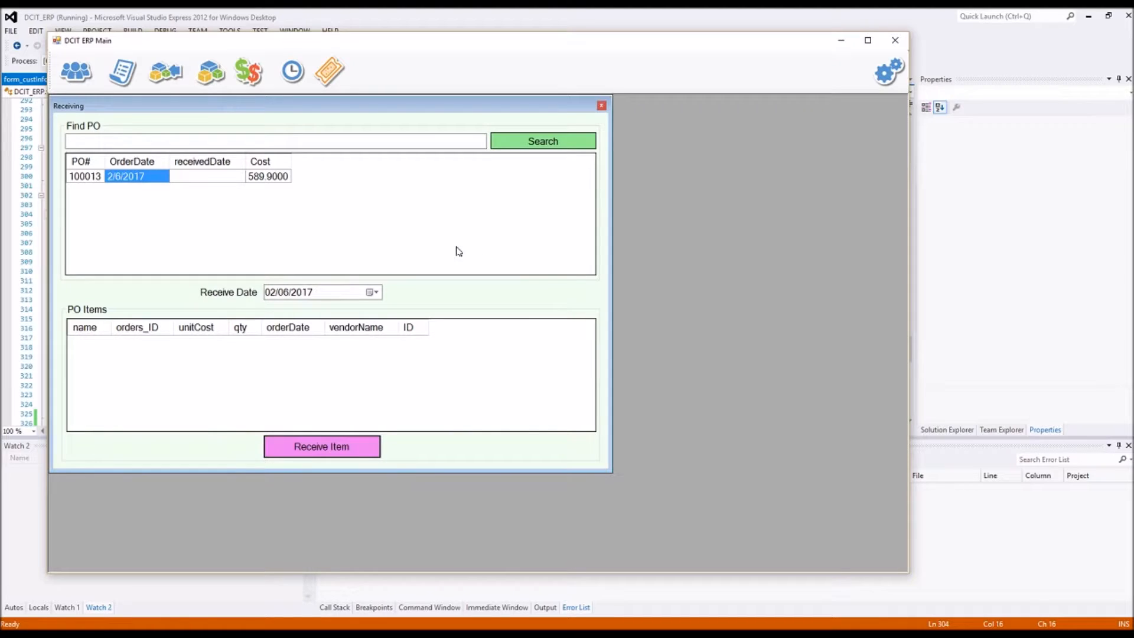
Close Receiving, reopen Purchasing, list the purchase orders and check the received date of the Test Proc purchase order
click(602, 106)
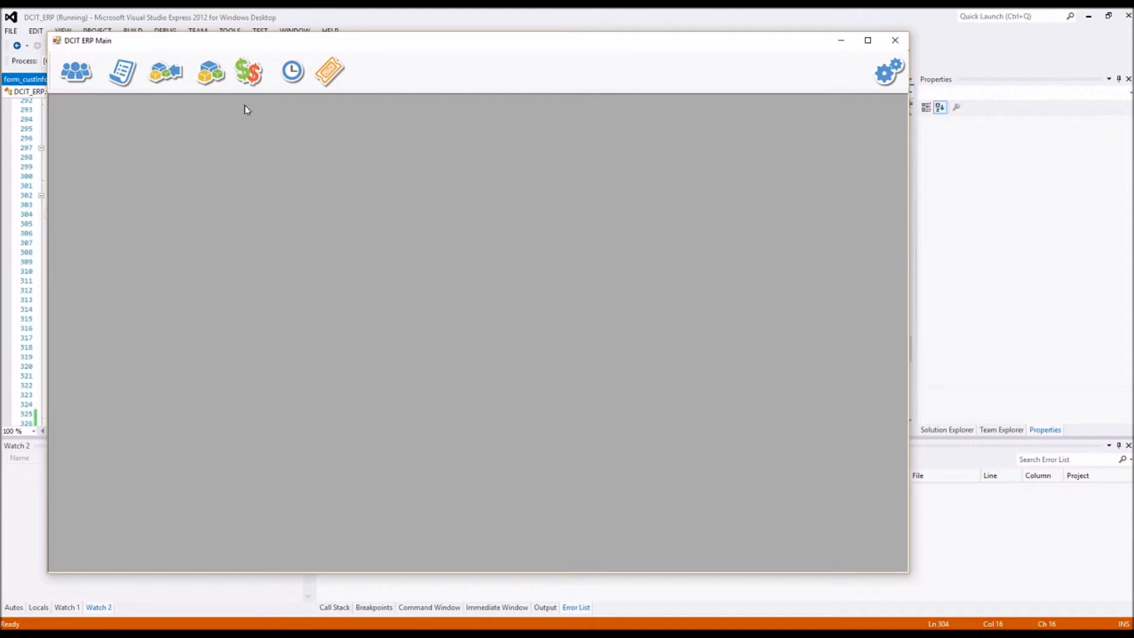
click(123, 71)
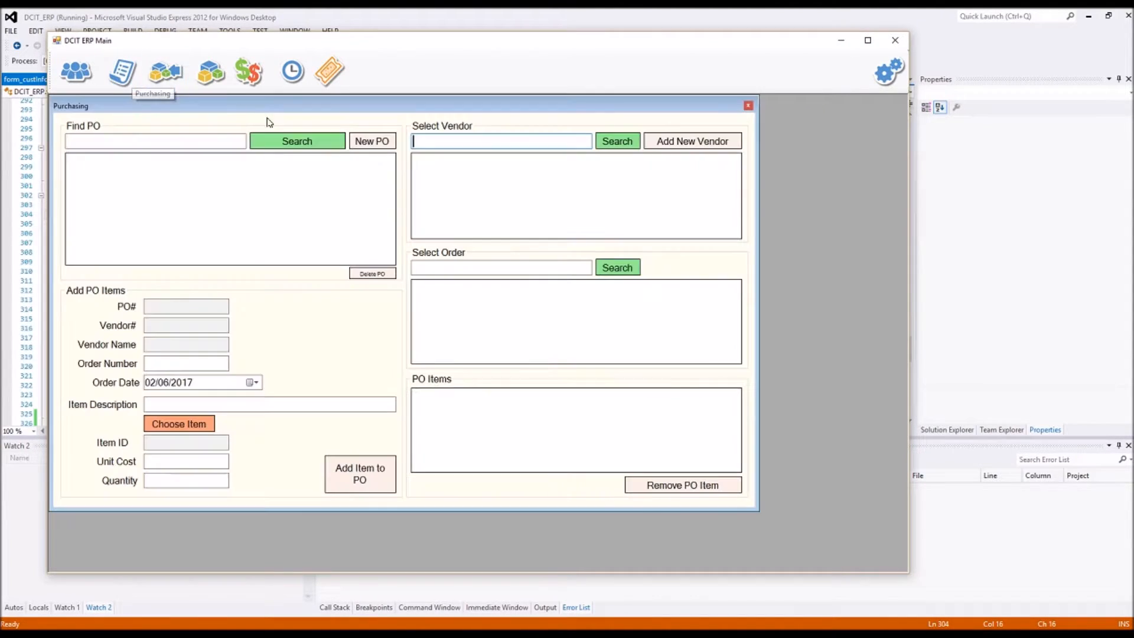
click(283, 145)
click(137, 216)
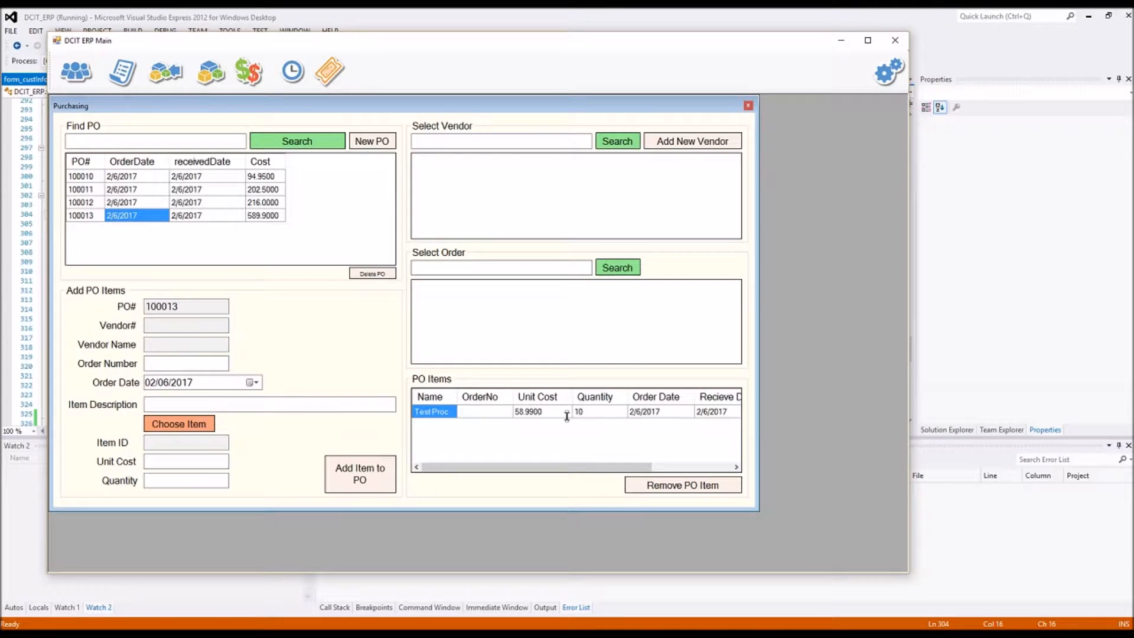
click(206, 220)
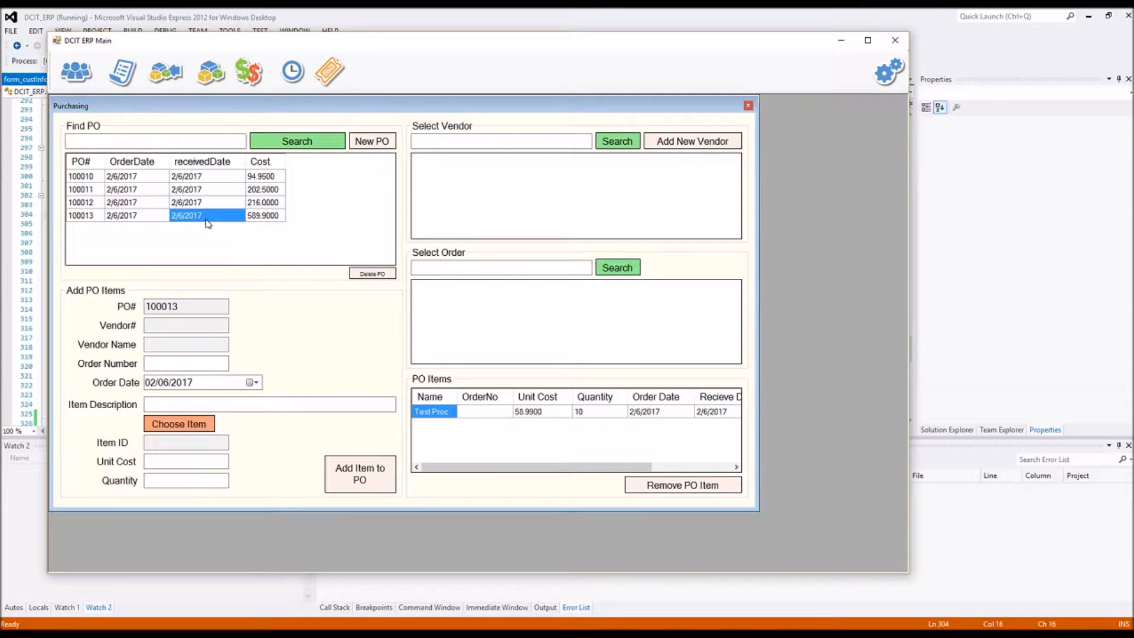
Check the receive date of the Test Proc line in the purchase order items and close Purchasing
click(716, 411)
drag(614, 465, 579, 471)
click(749, 106)
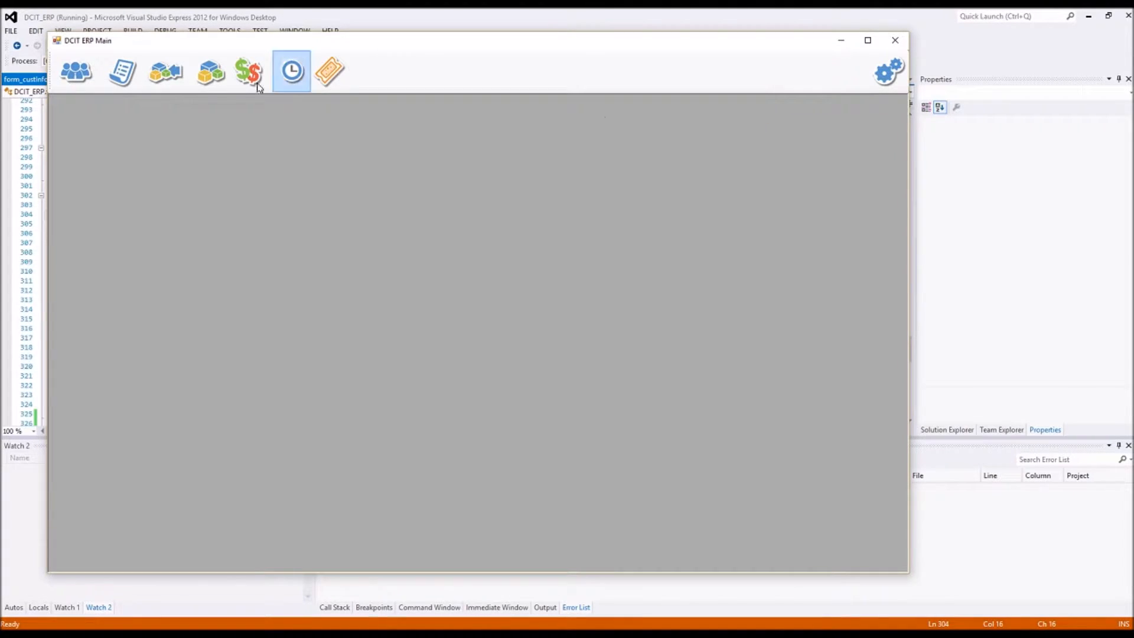
Open Inventory, list all items and check Test Proc's unit price, unit cost and available inventory
click(211, 74)
click(330, 128)
click(88, 236)
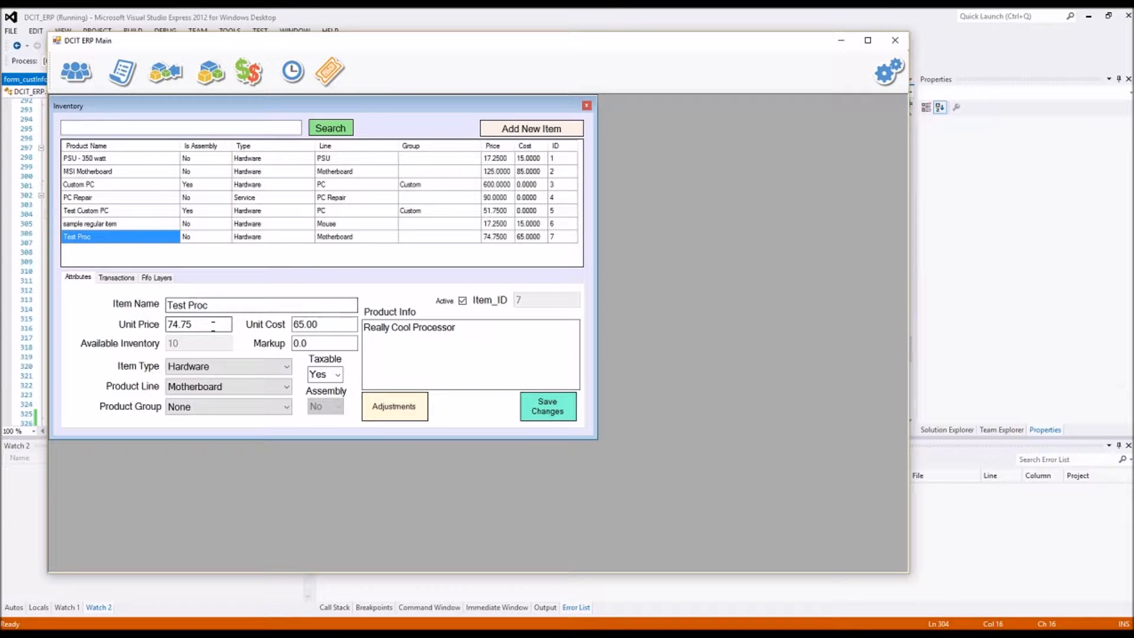
click(335, 324)
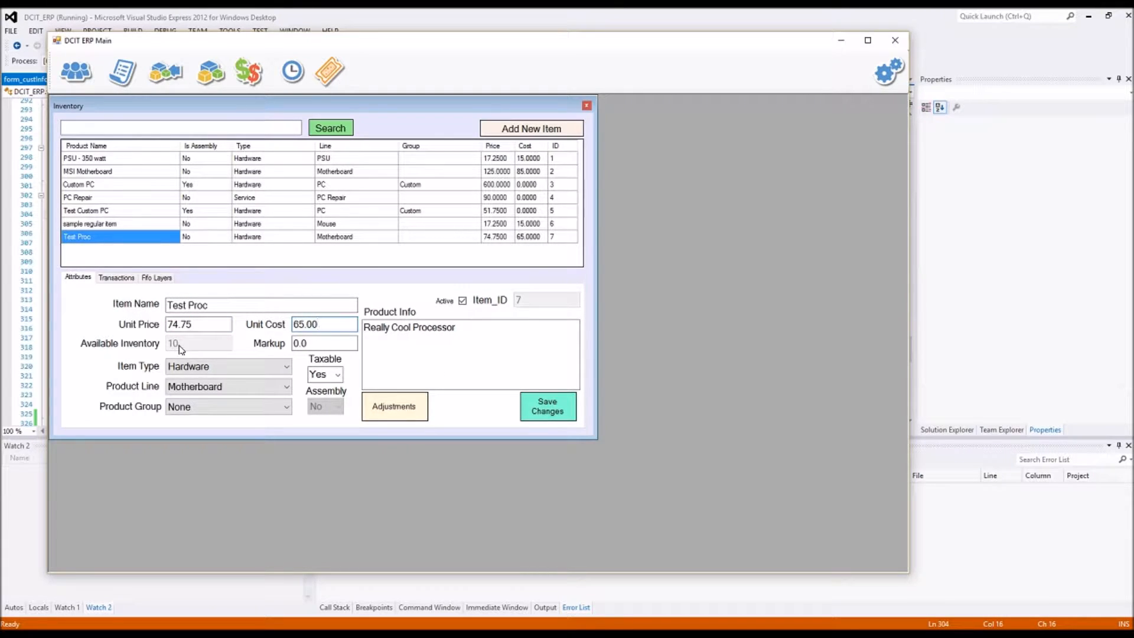
Examine Test Proc's inventory transaction, including its reason, date, unit cost and quantity
click(117, 277)
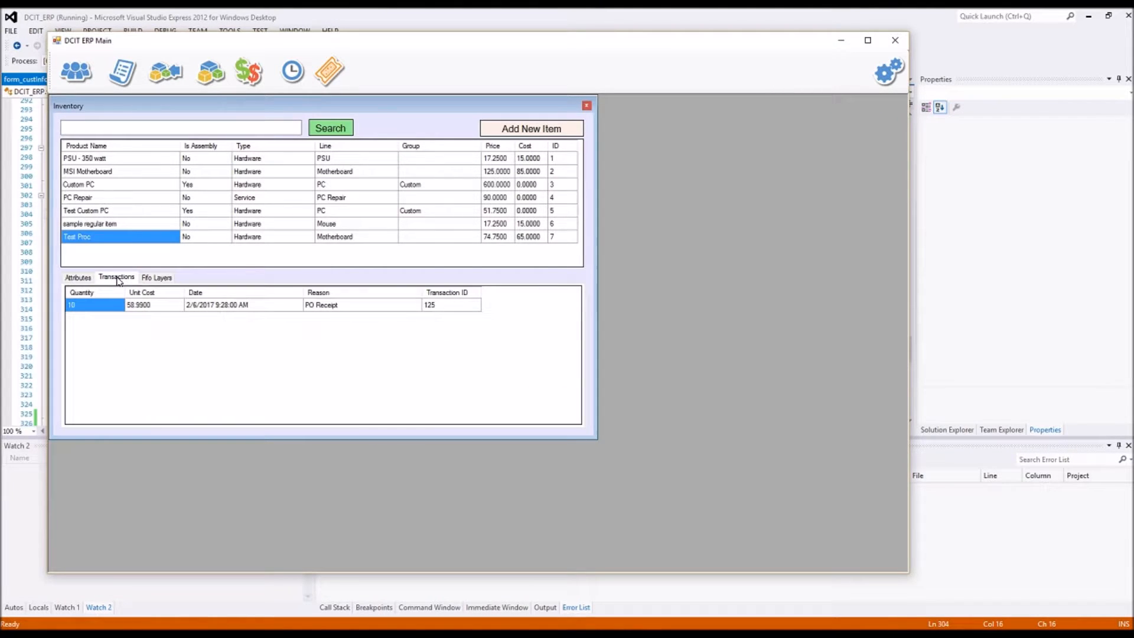
click(335, 308)
click(223, 307)
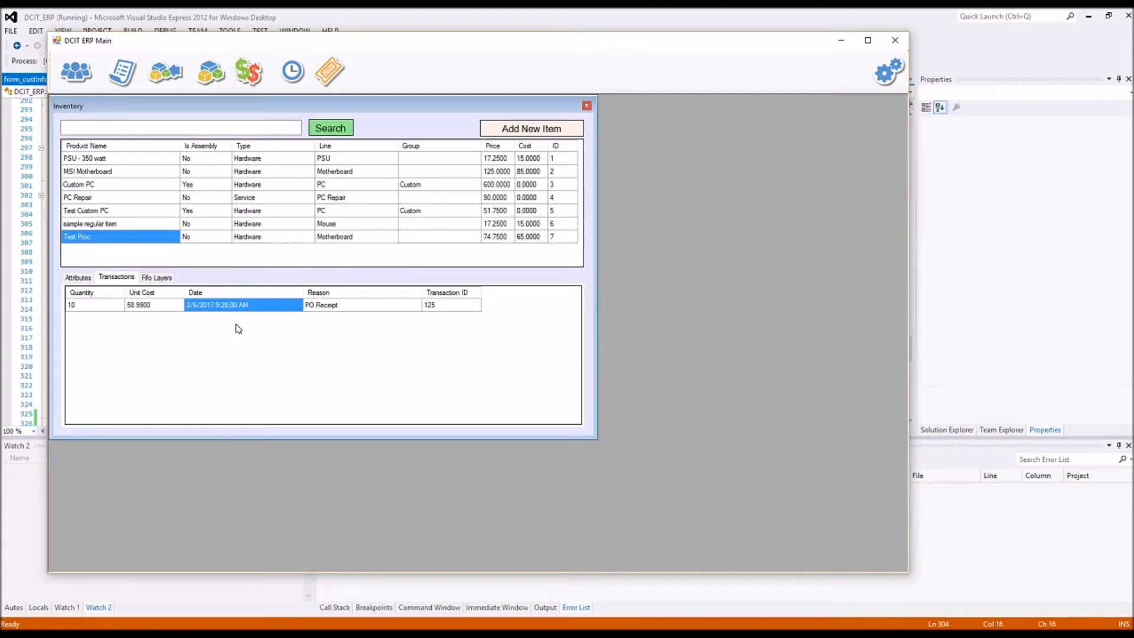
click(164, 305)
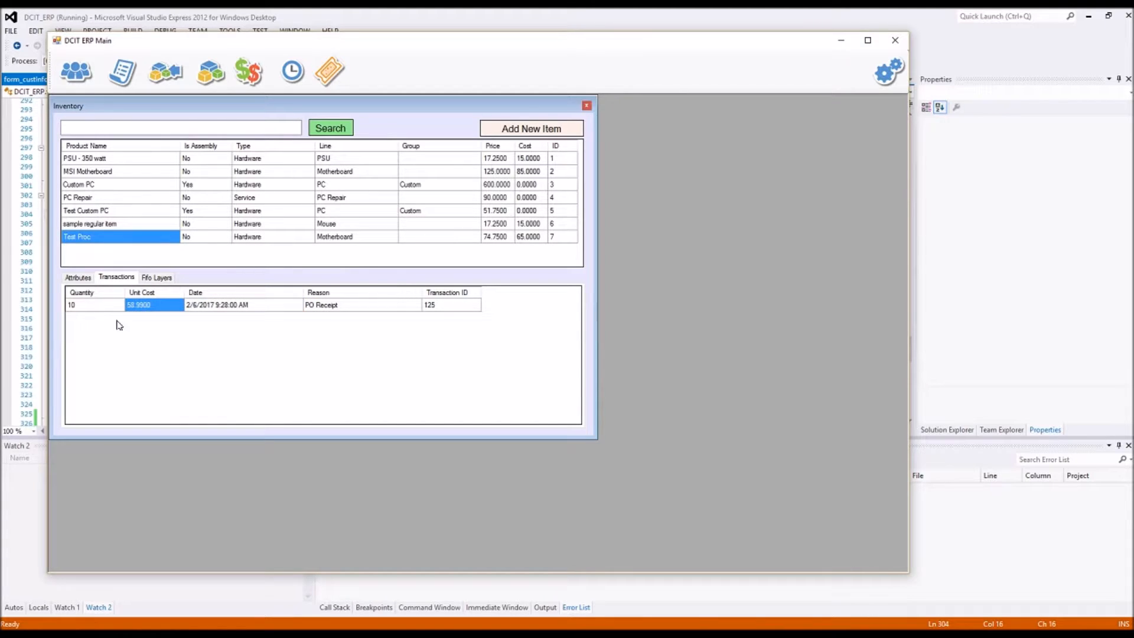
click(105, 305)
Compare the FIFO layers of Test Proc and sample regular item, return to Test Proc's attributes and close Inventory
click(147, 278)
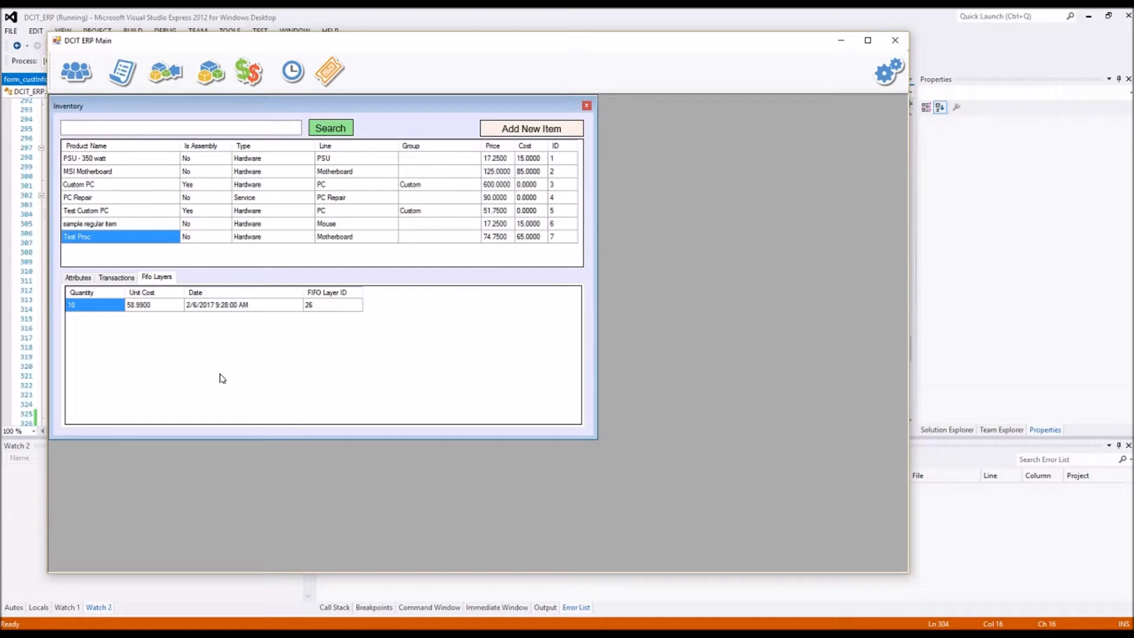
click(100, 225)
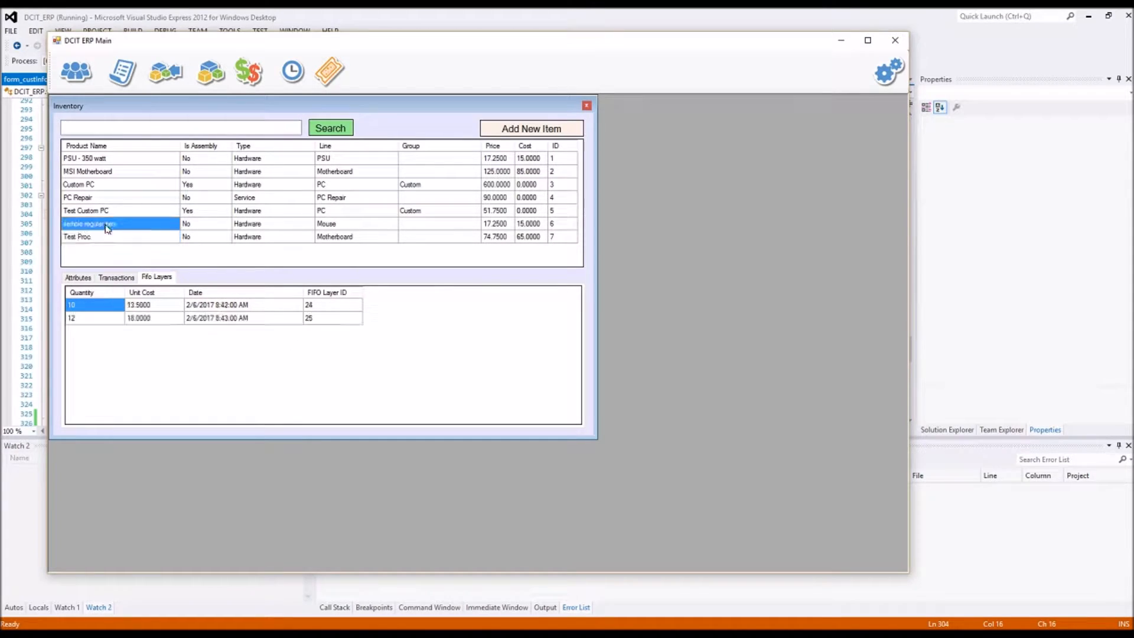
click(195, 322)
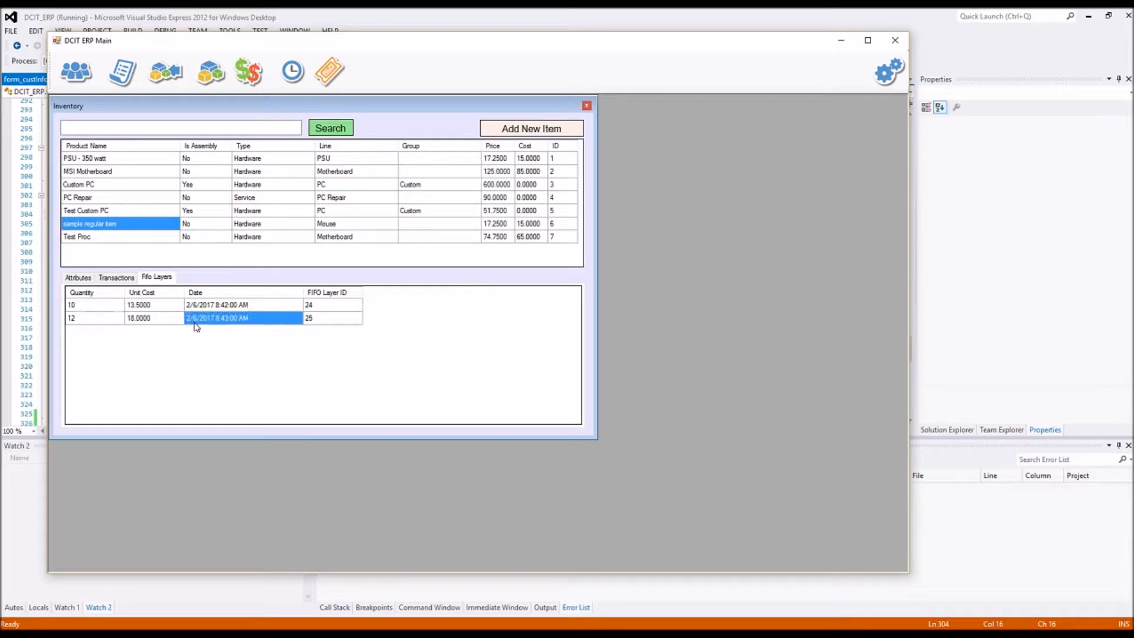
click(68, 225)
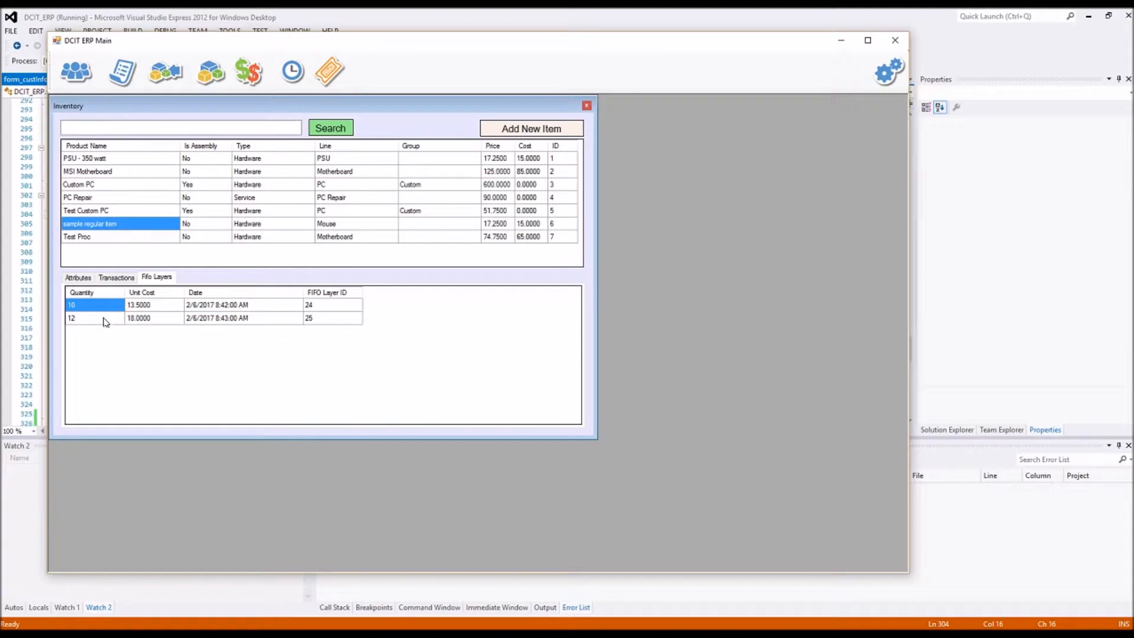
click(159, 304)
click(251, 320)
click(114, 237)
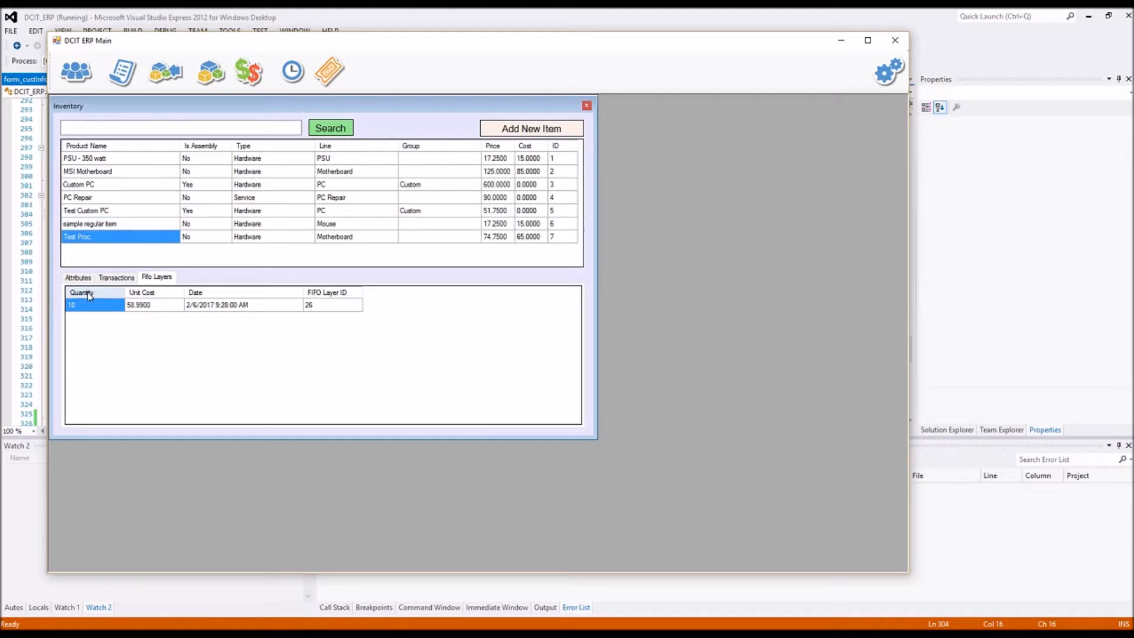
click(76, 278)
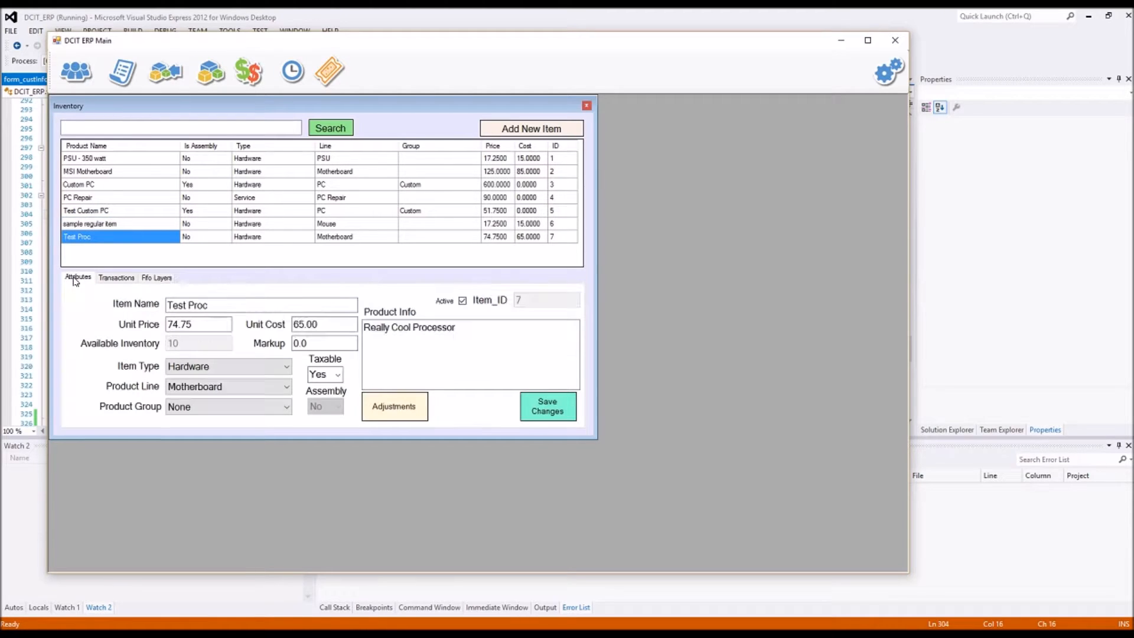
click(587, 107)
Open the customer search, list all customers, and open and close the DC-Tech, inc. record
click(65, 66)
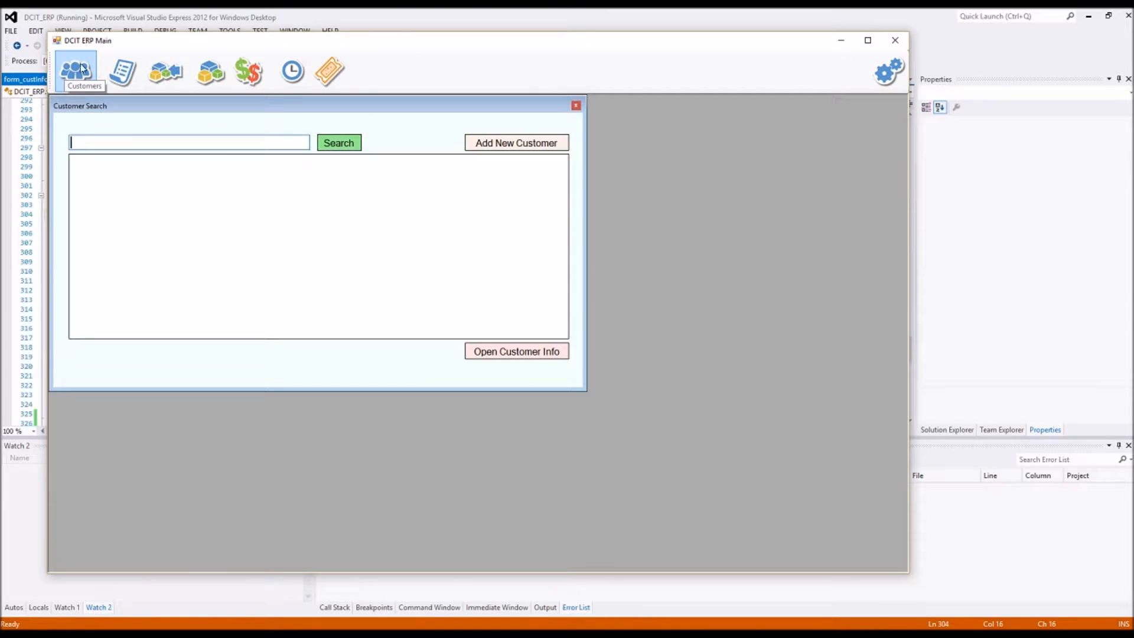
click(329, 144)
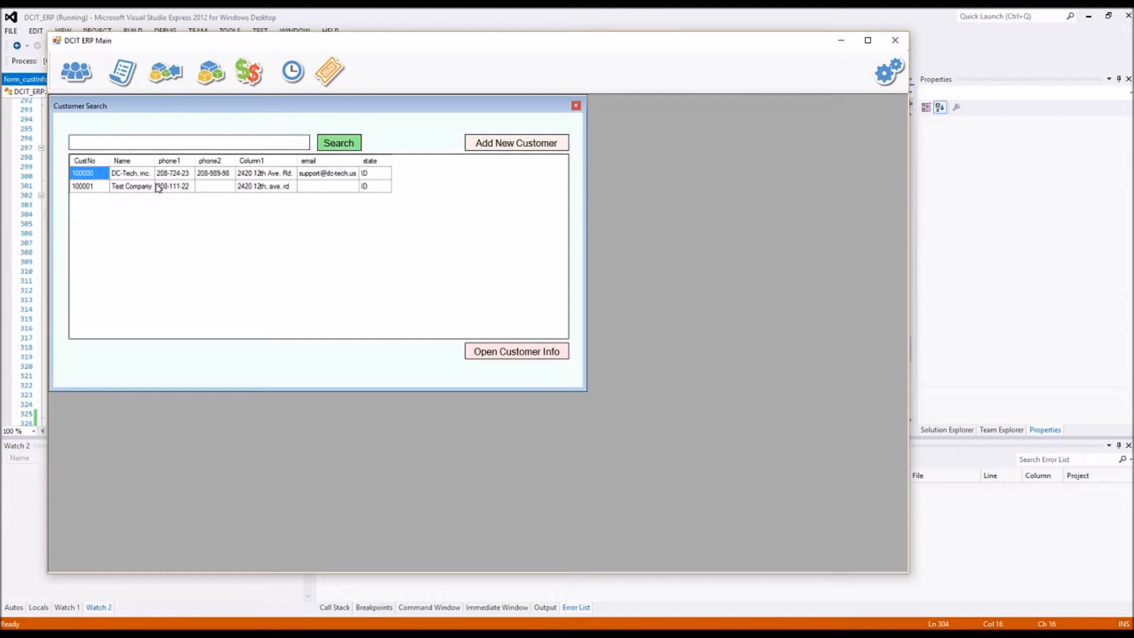
click(174, 176)
double_click(142, 177)
click(828, 107)
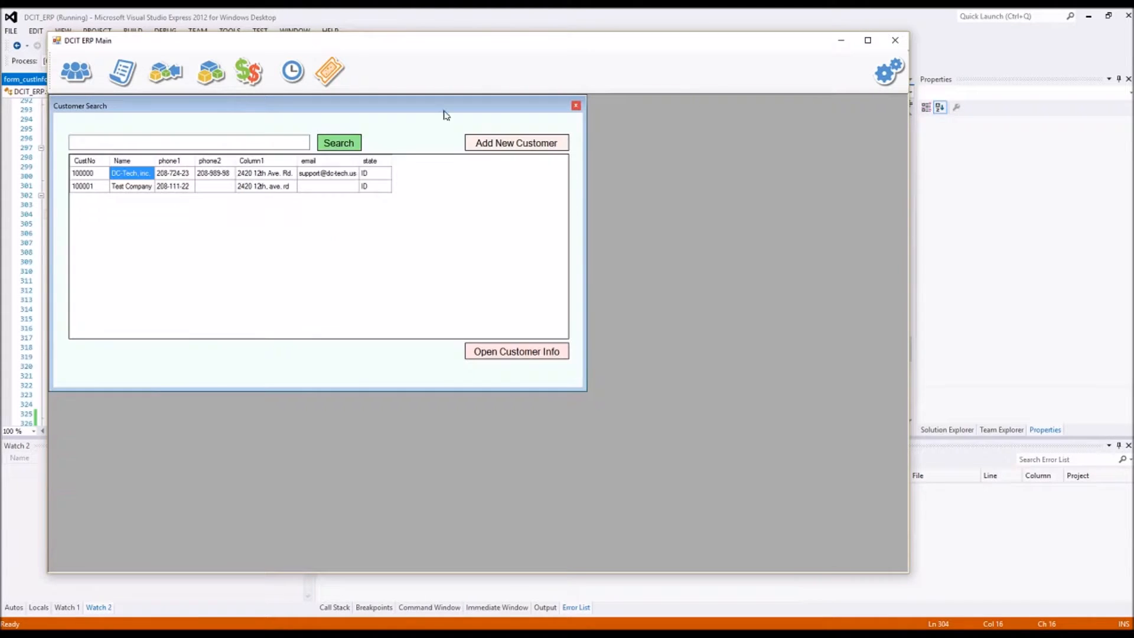
Open the new customer form, look through the customer type options and cancel without creating a customer
click(498, 147)
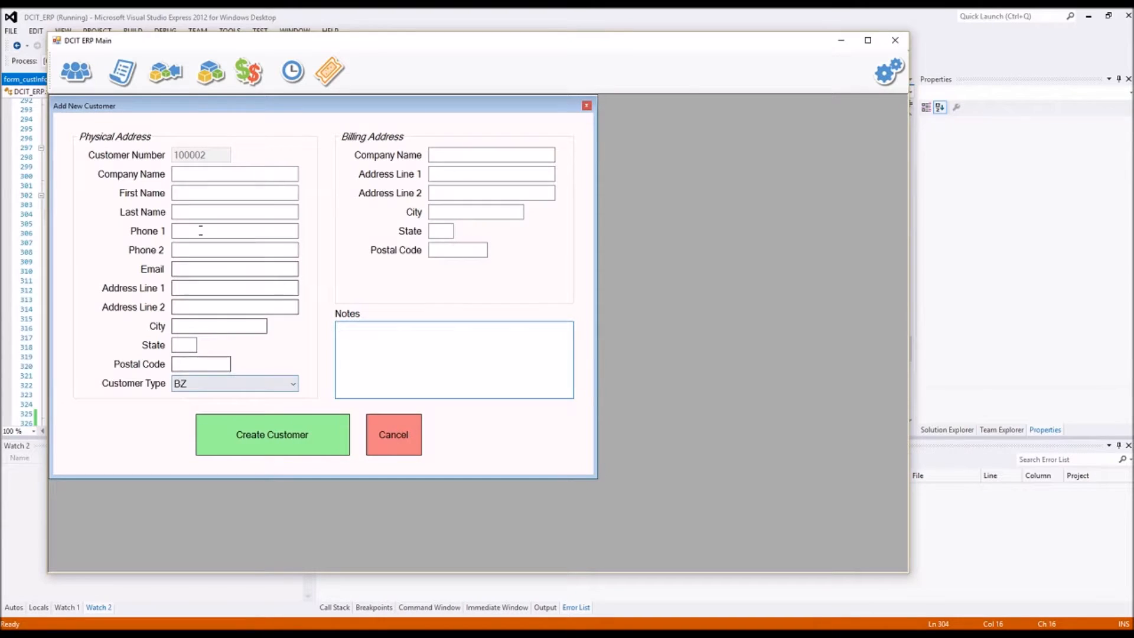
click(290, 384)
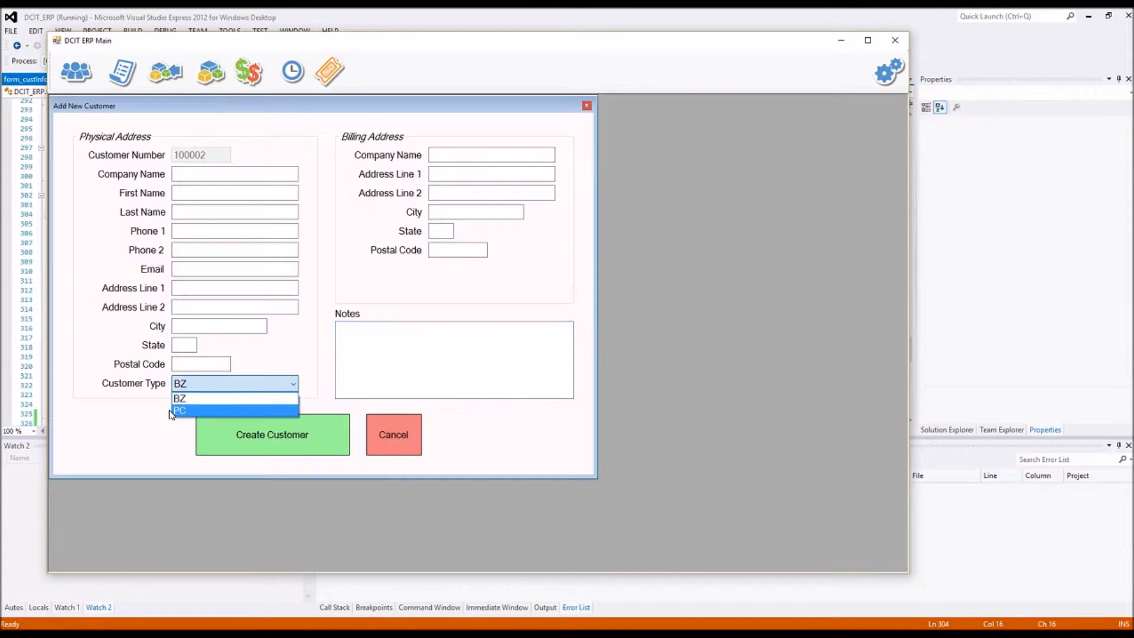
click(192, 399)
click(190, 384)
click(129, 427)
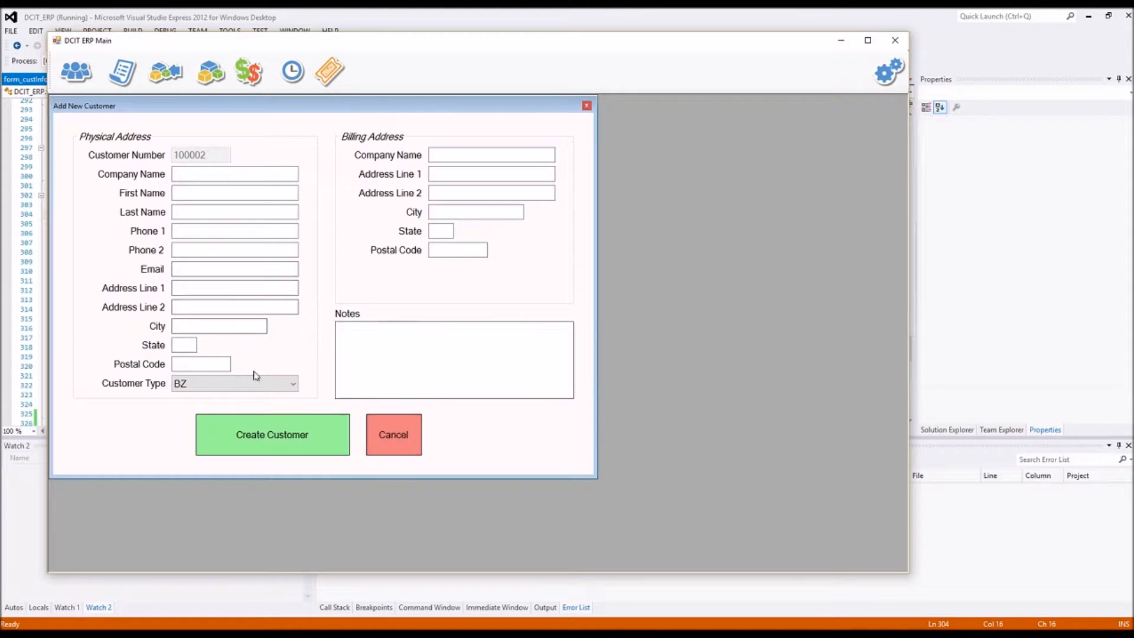
click(400, 436)
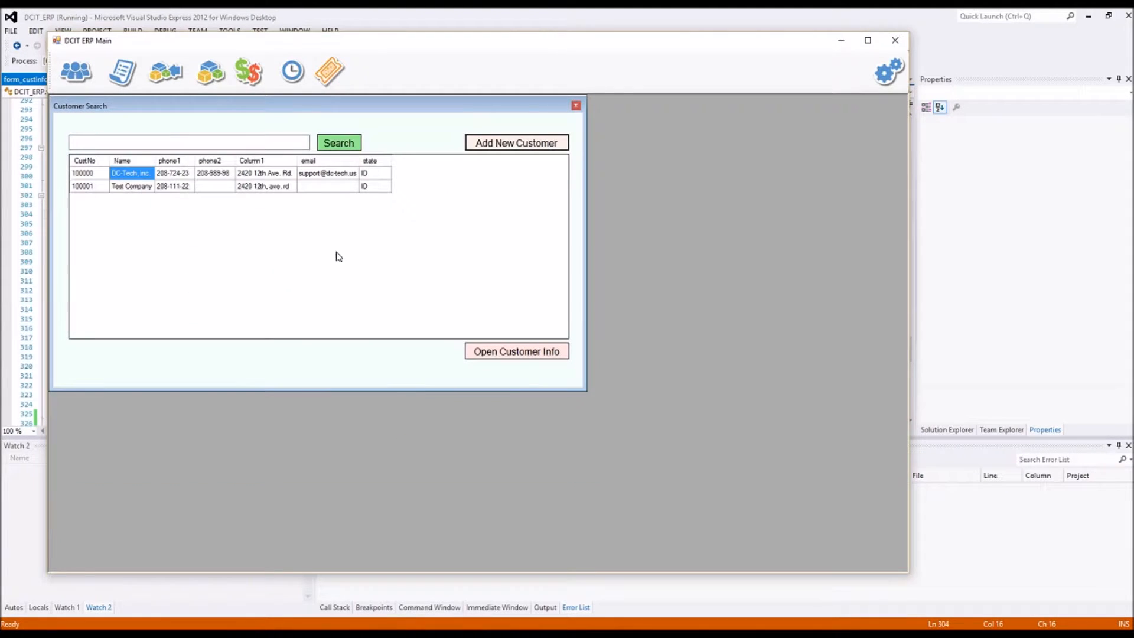
Open the DC-Tech, inc. customer record and review its order amounts and the models and specs of its hardware
double_click(228, 176)
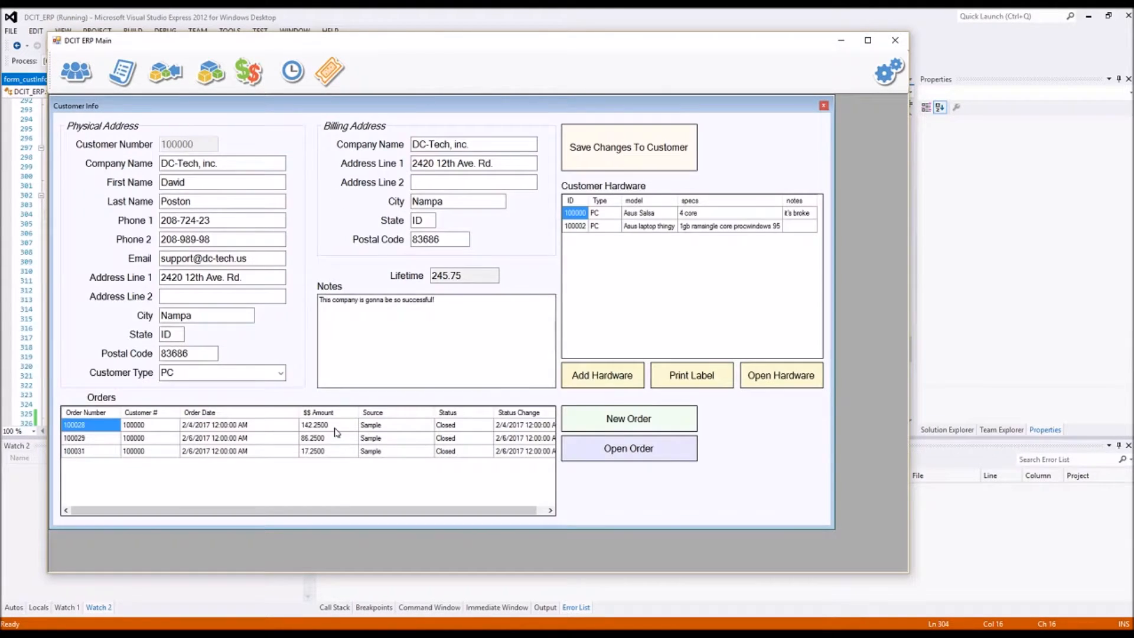
click(336, 426)
click(337, 438)
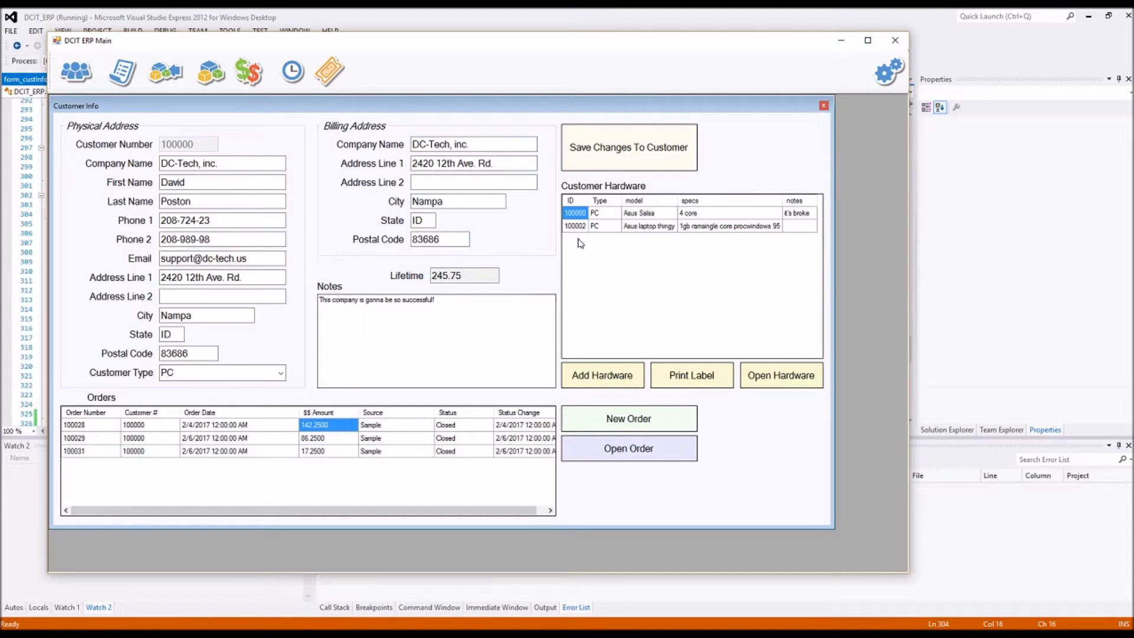
click(649, 213)
click(652, 227)
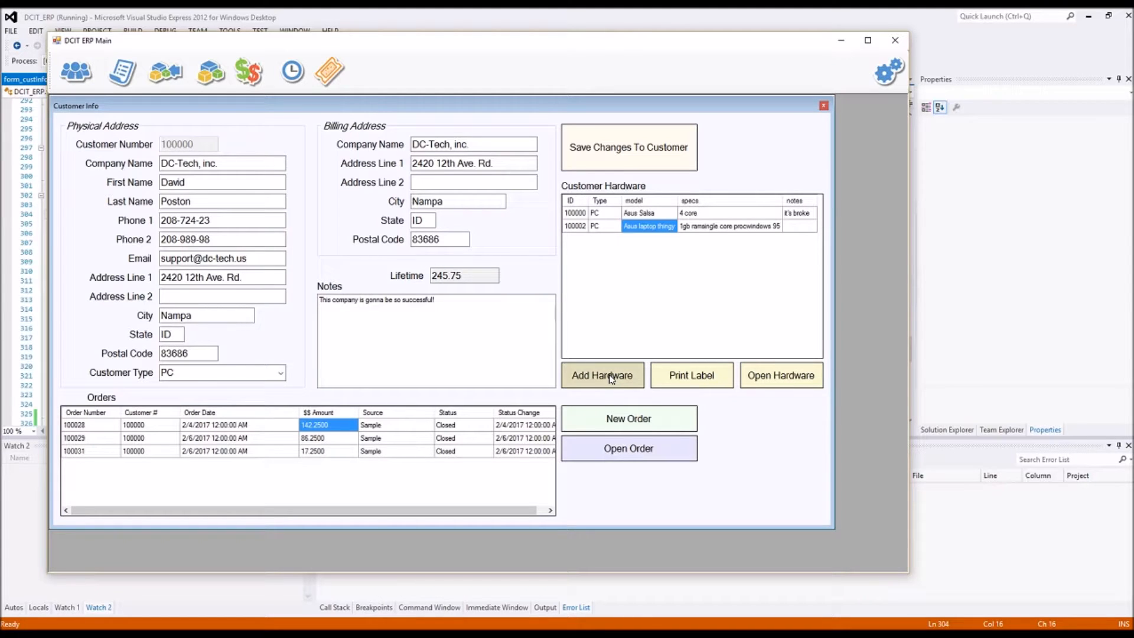
click(722, 231)
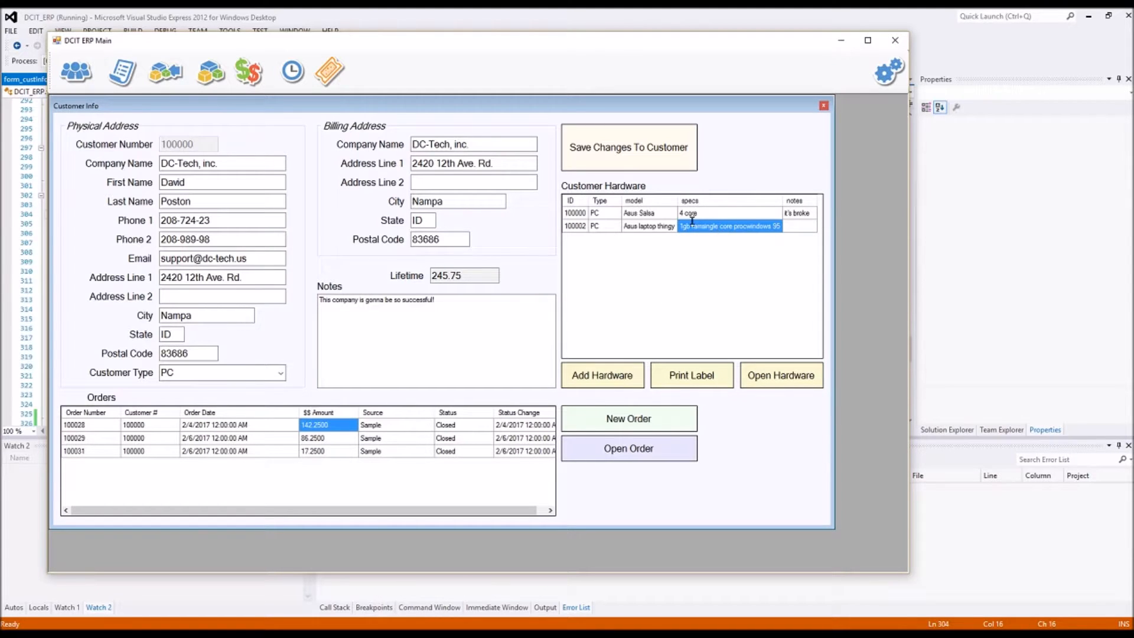
Start a new hardware entry for the customer with hardware type PC and model "Dell Thingy"
click(612, 376)
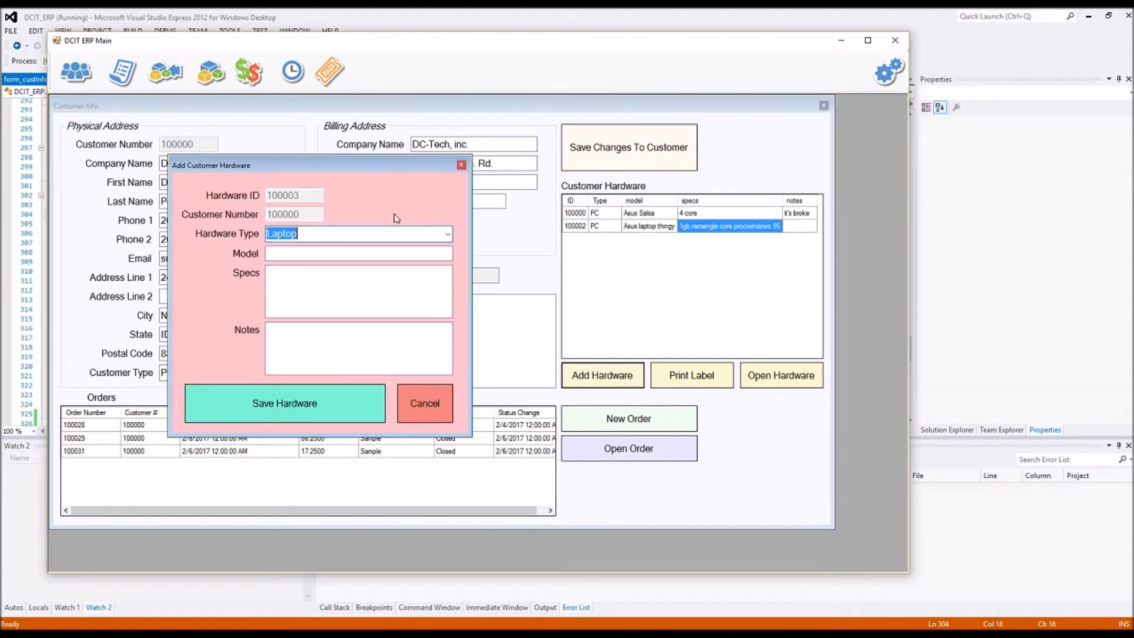
click(448, 234)
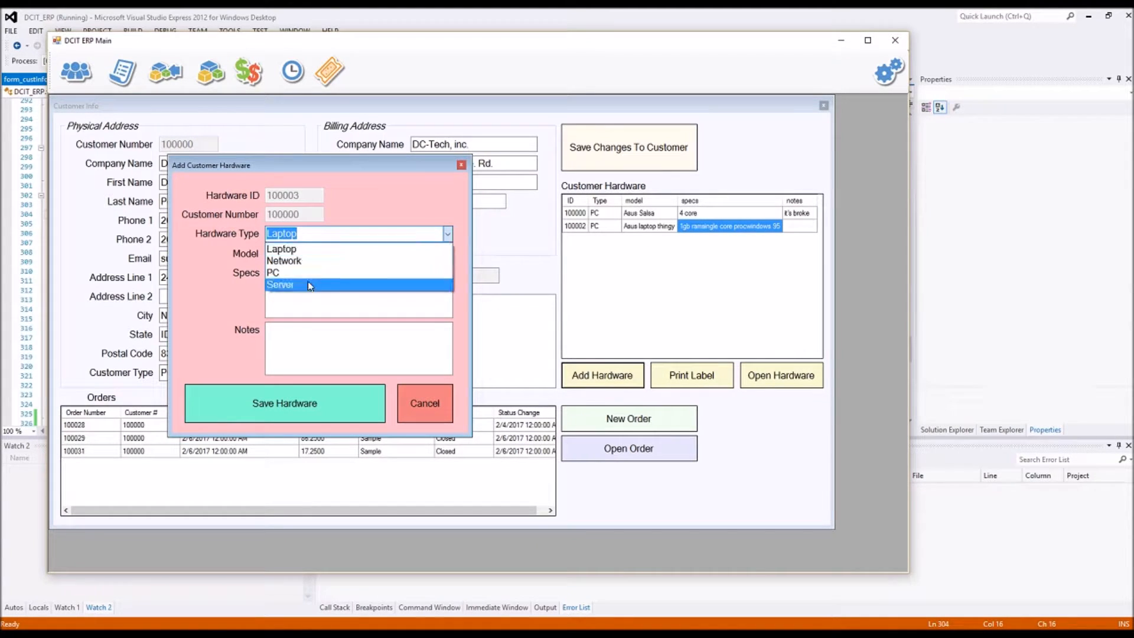
click(304, 272)
click(304, 253)
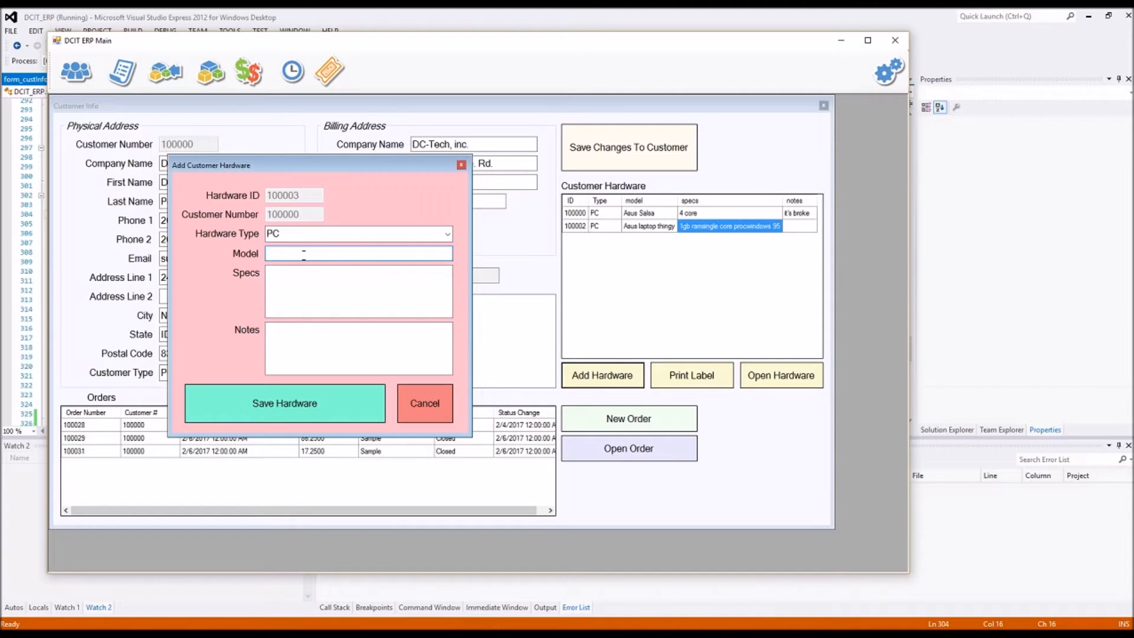
text(Dell THingy)
key(BackSpace)
key(BackSpace)
key(BackSpace)
key(BackSpace)
key(BackSpace)
text(hingy)
key(Tab)
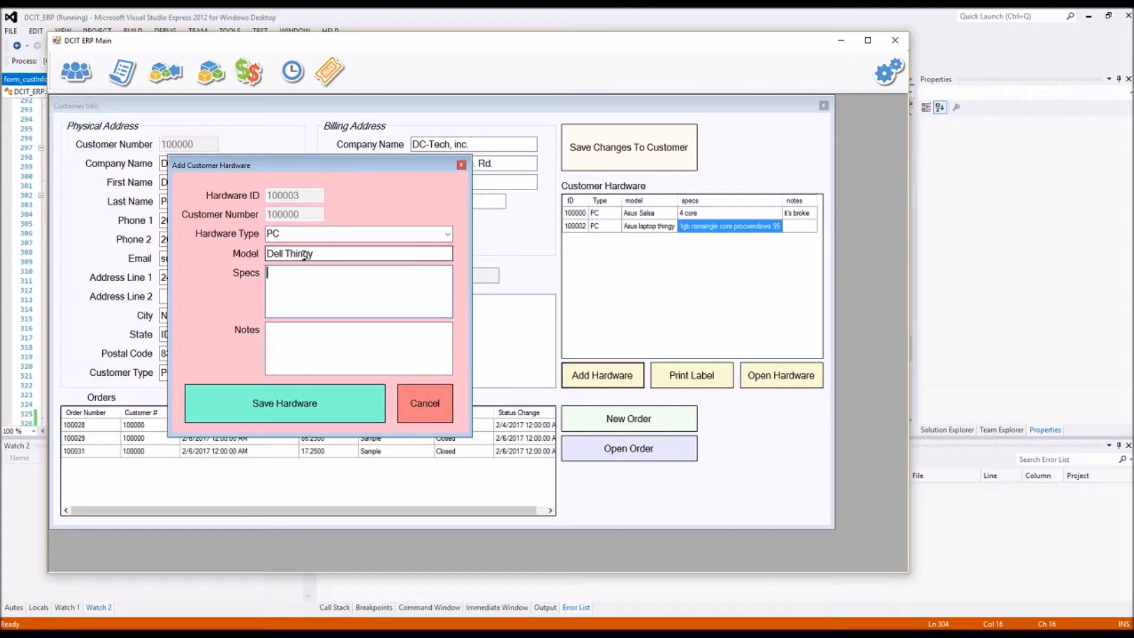
Enter the specs "260gb ram" and "3million tb hdd" on separate lines and save the hardware
text(1 gb)
key(BackSpace)
key(BackSpace)
key(BackSpace)
key(BackSpace)
key(BackSpace)
text(16)
key(BackSpace)
key(BackSpace)
text(260gb ram)
key(Return)
text(3million tb)
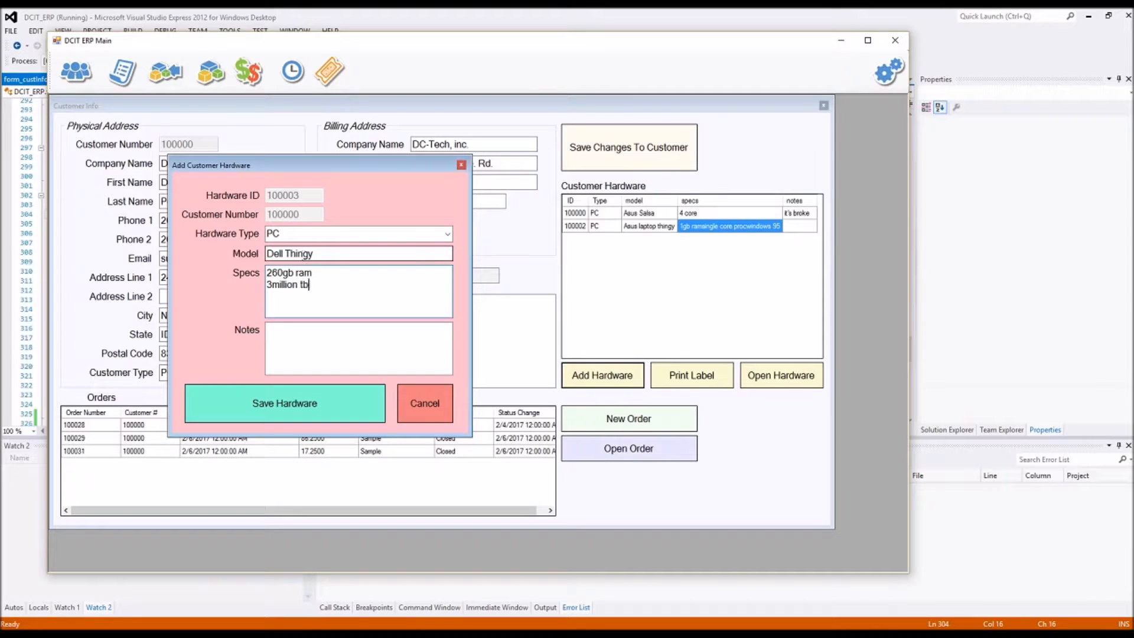
text( had)
click(325, 406)
Review the entries in the customer's hardware list and print a label for the Dell Thingy
click(636, 240)
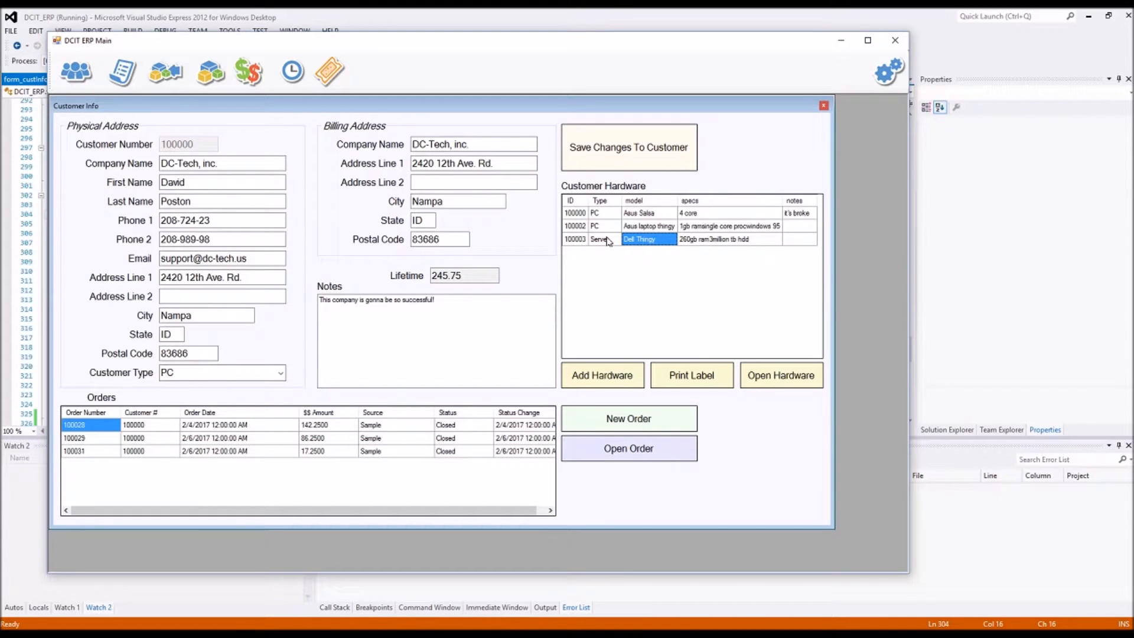
click(640, 212)
click(658, 228)
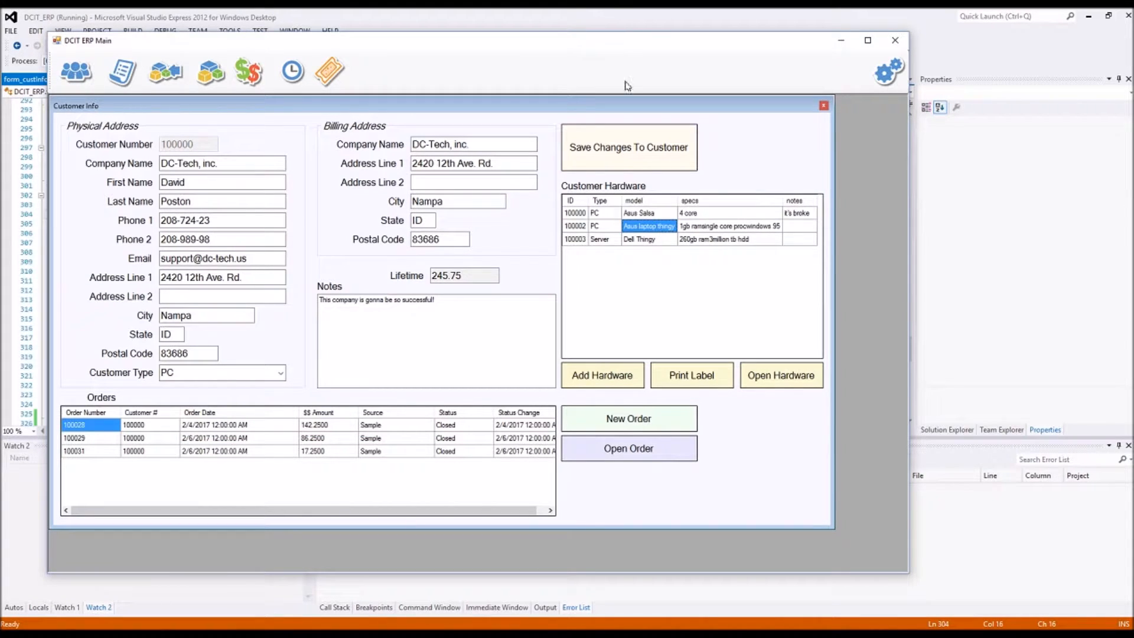
click(649, 240)
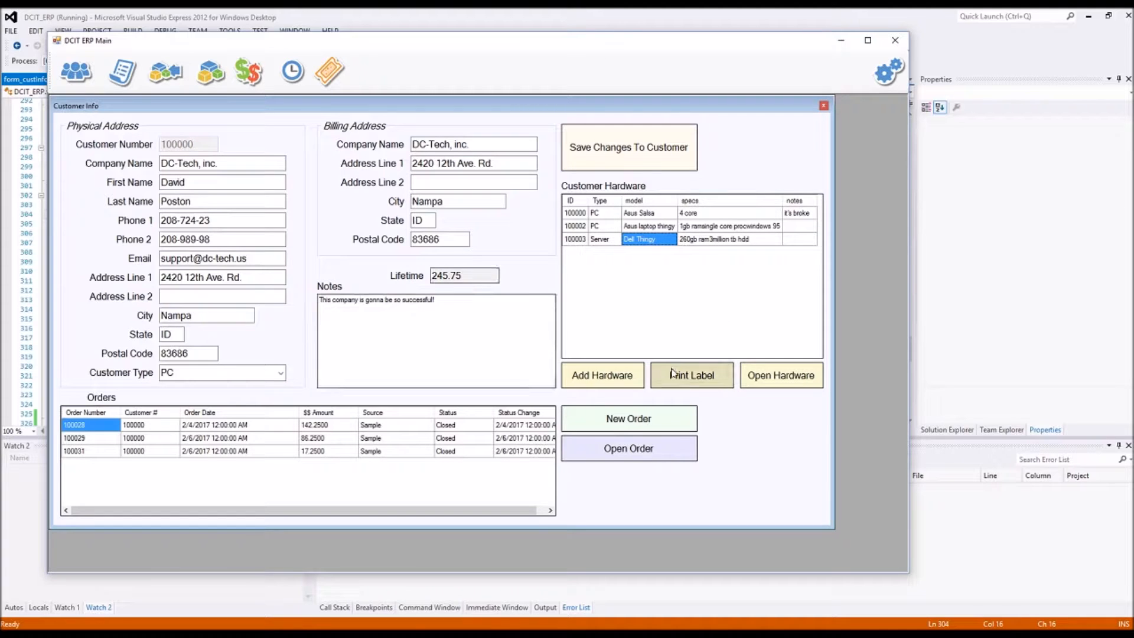
click(694, 378)
click(663, 331)
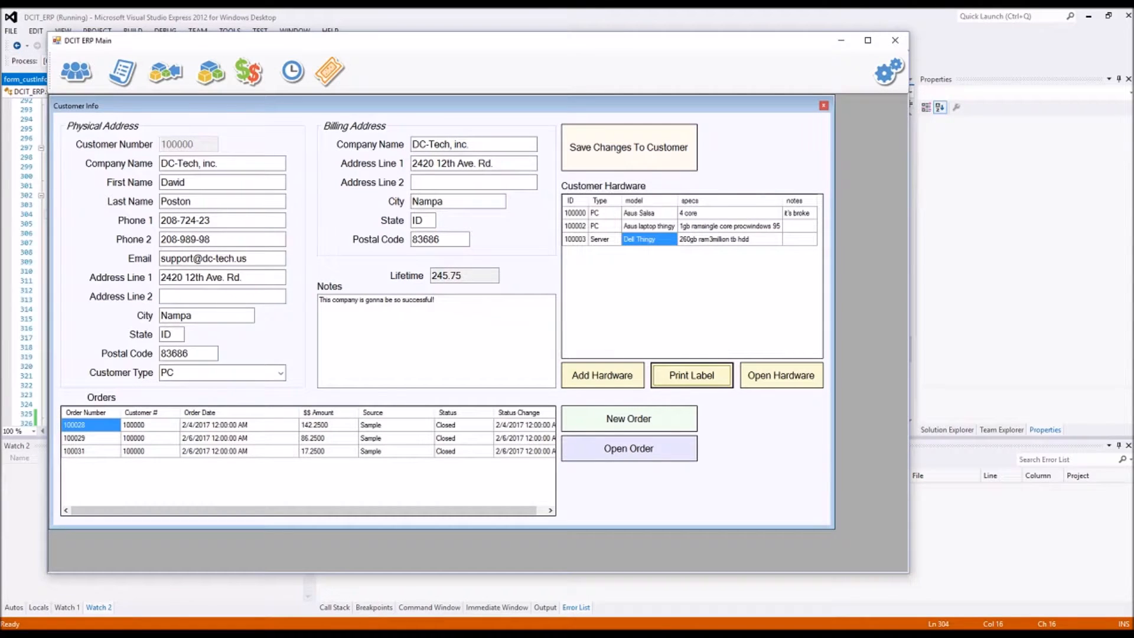
Switch to File Explorer and open the label file 1.pdf in Adobe Acrobat Reader
click(260, 634)
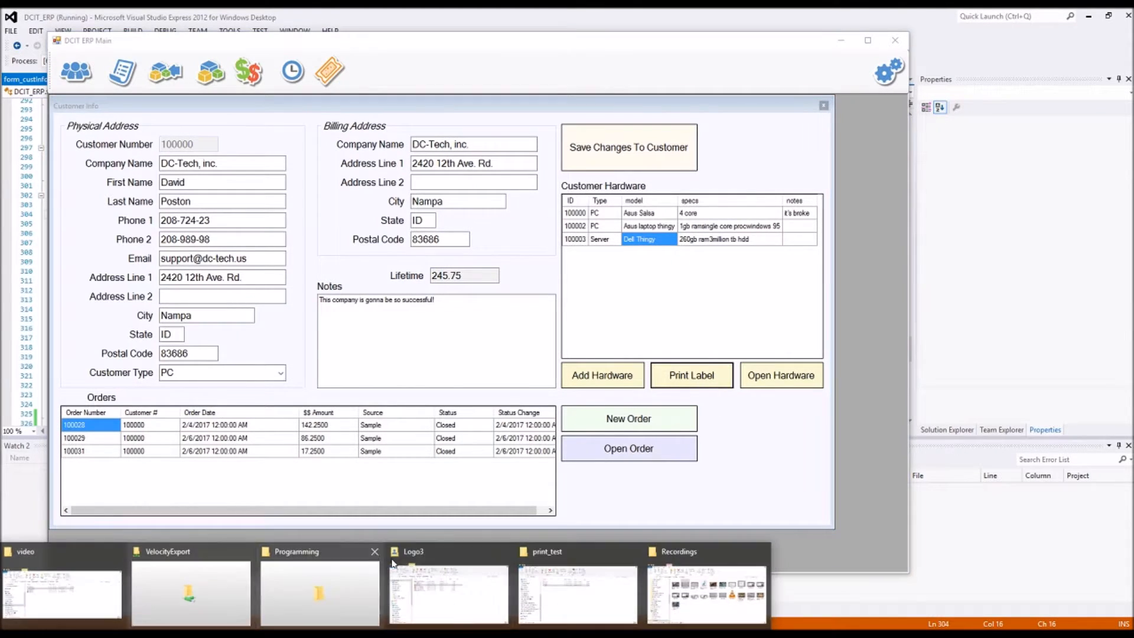
click(667, 586)
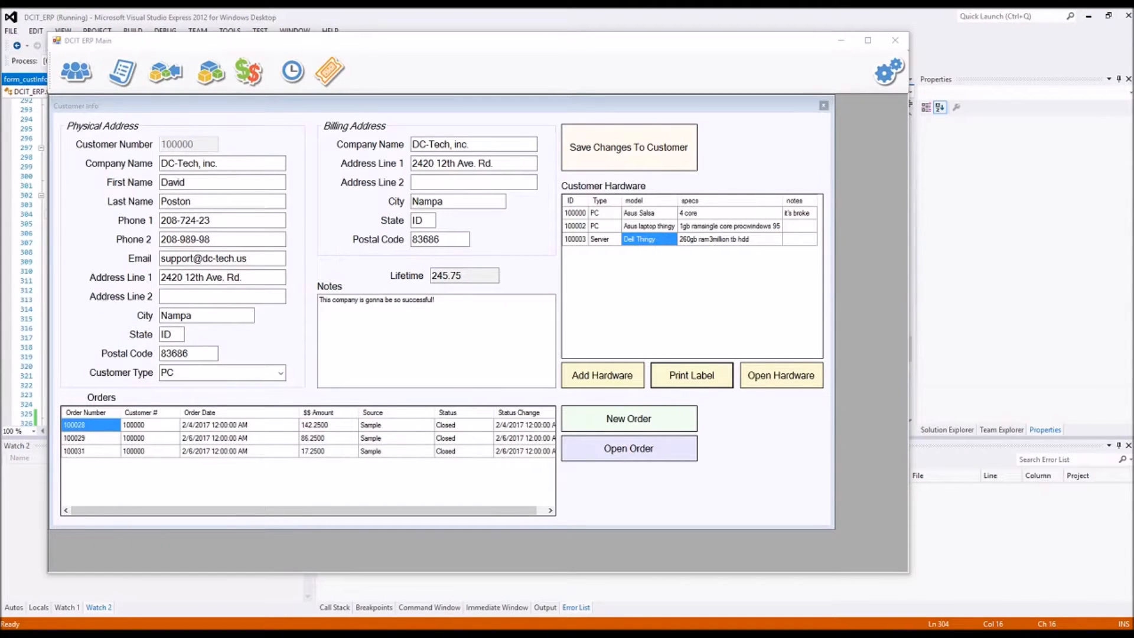
mouse_move(1133, 120)
mouse_down()
mouse_move(992, 120)
mouse_move(1133, 121)
mouse_up()
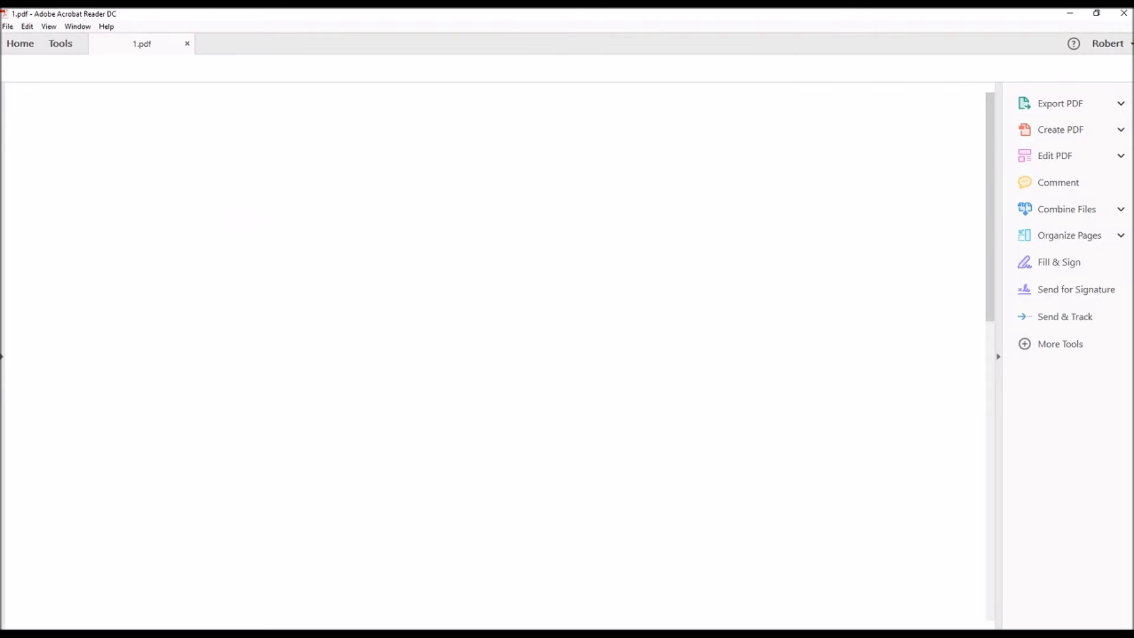
Shrink the Acrobat Reader window, inspect the printed hardware label 1.pdf, and close it to return to the customer record
double_click(380, 16)
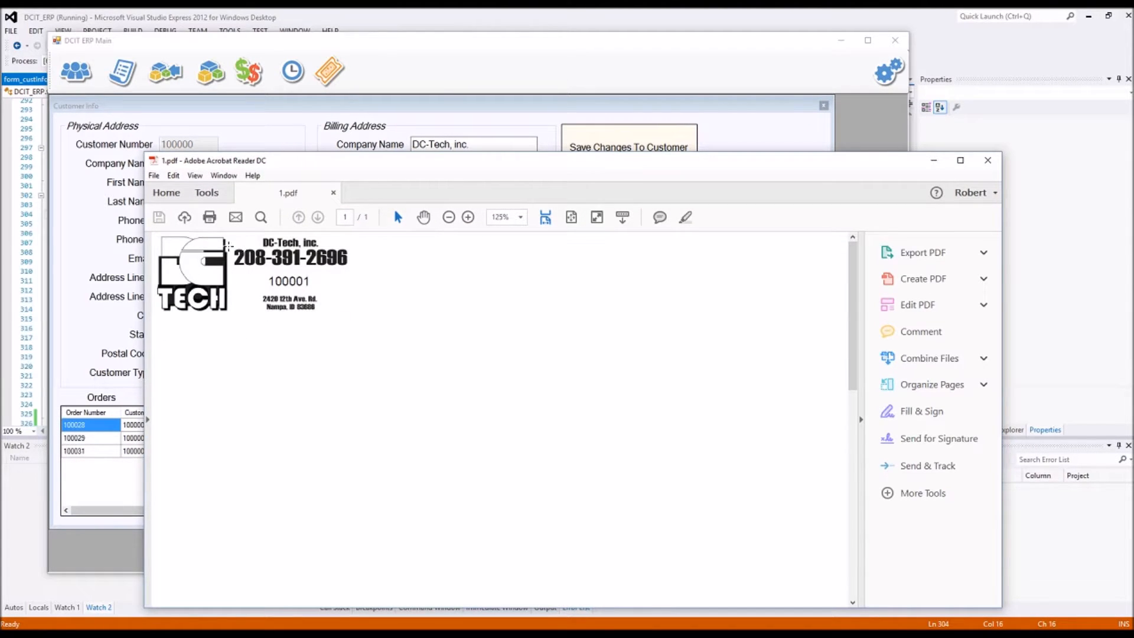
click(268, 280)
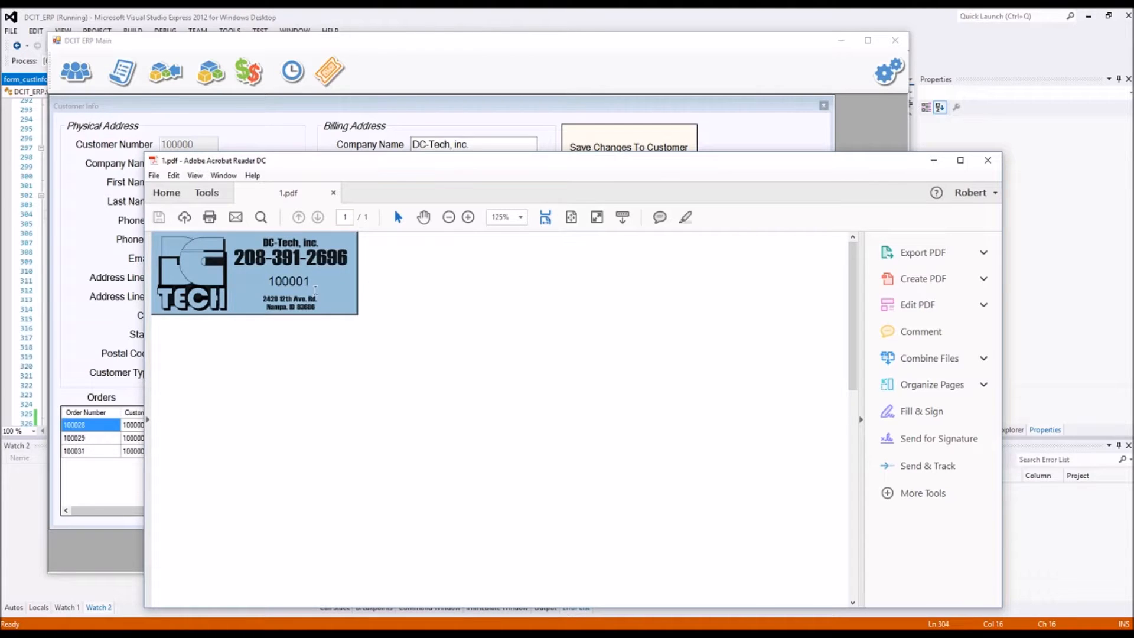
click(319, 345)
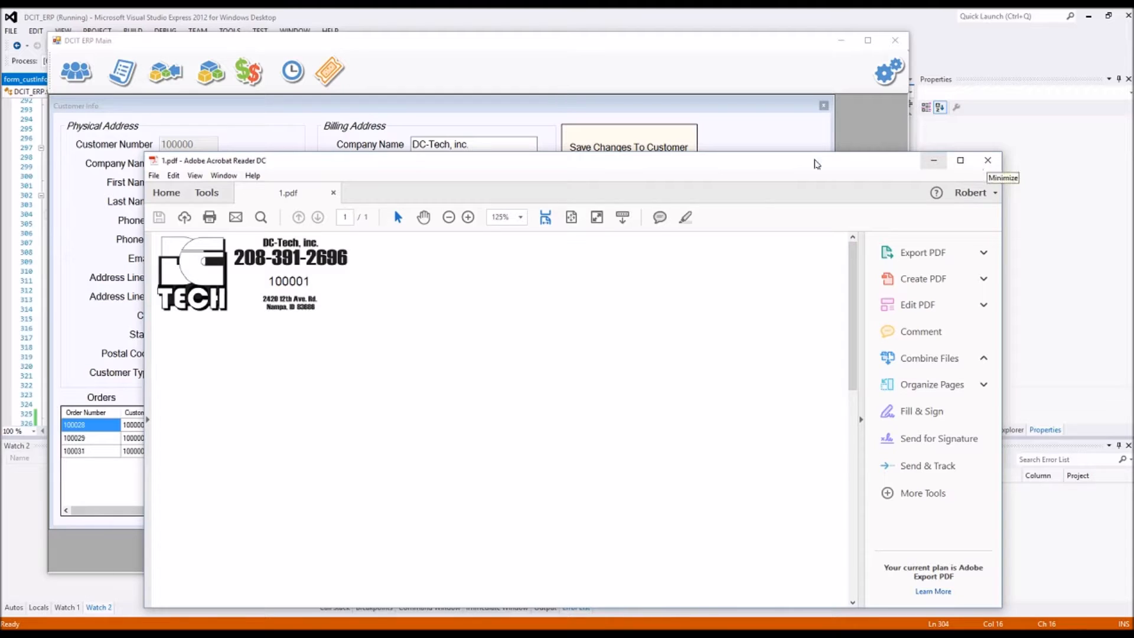
click(993, 166)
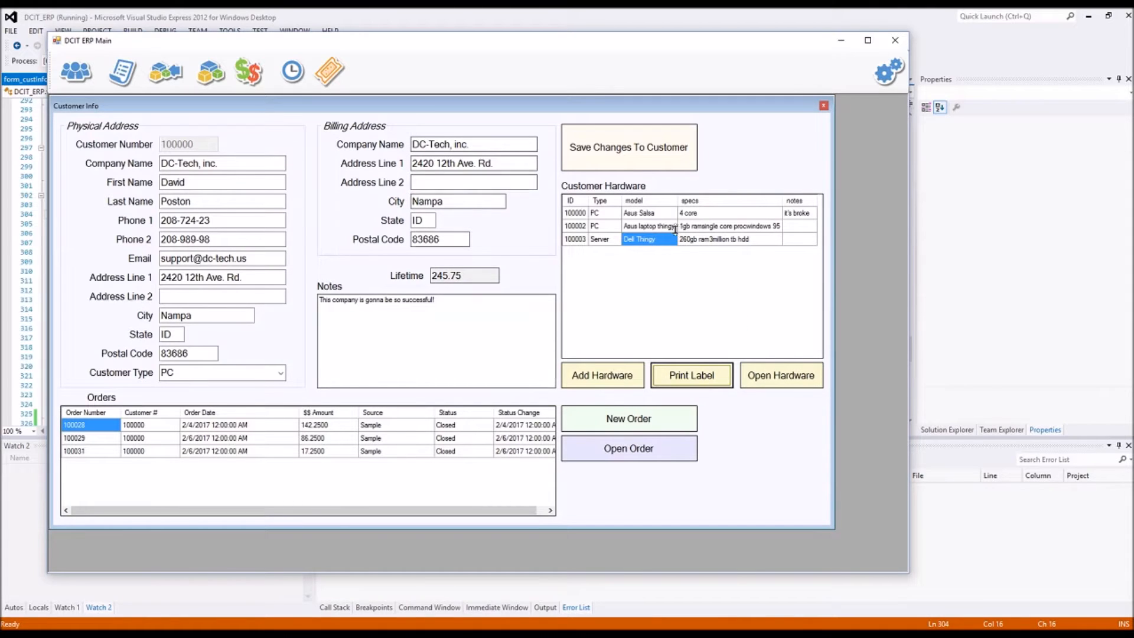
Open the Dell Thingy hardware record from the customer's hardware list, view its details, and close it without saving
click(712, 239)
click(783, 371)
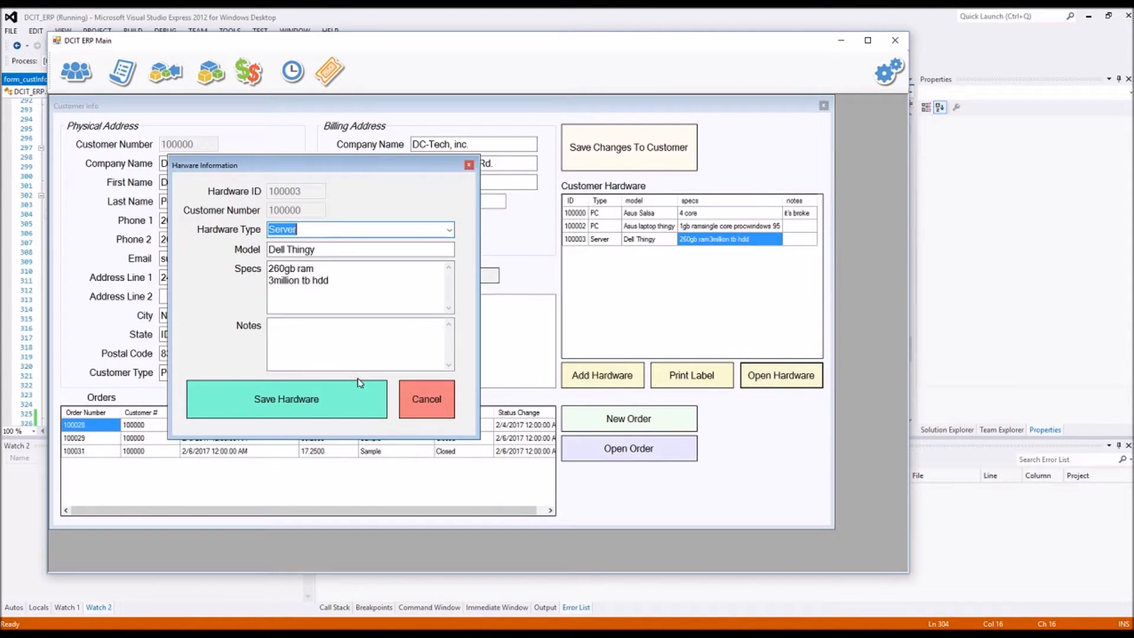
click(434, 397)
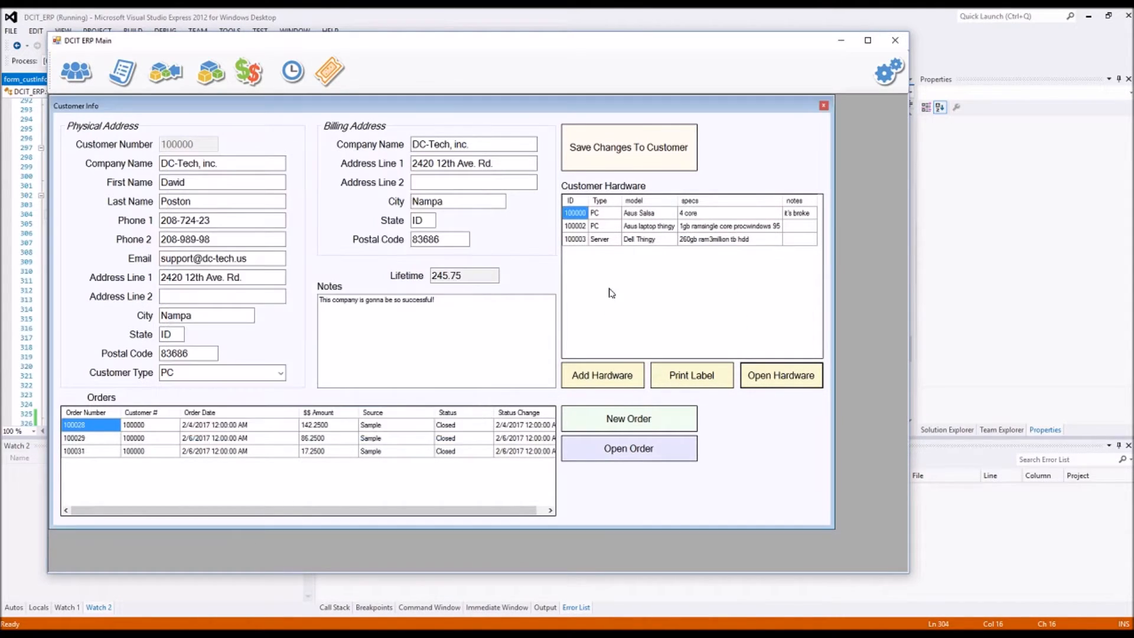
Review the customer's lifetime value and the status and status change date of the listed orders
double_click(433, 276)
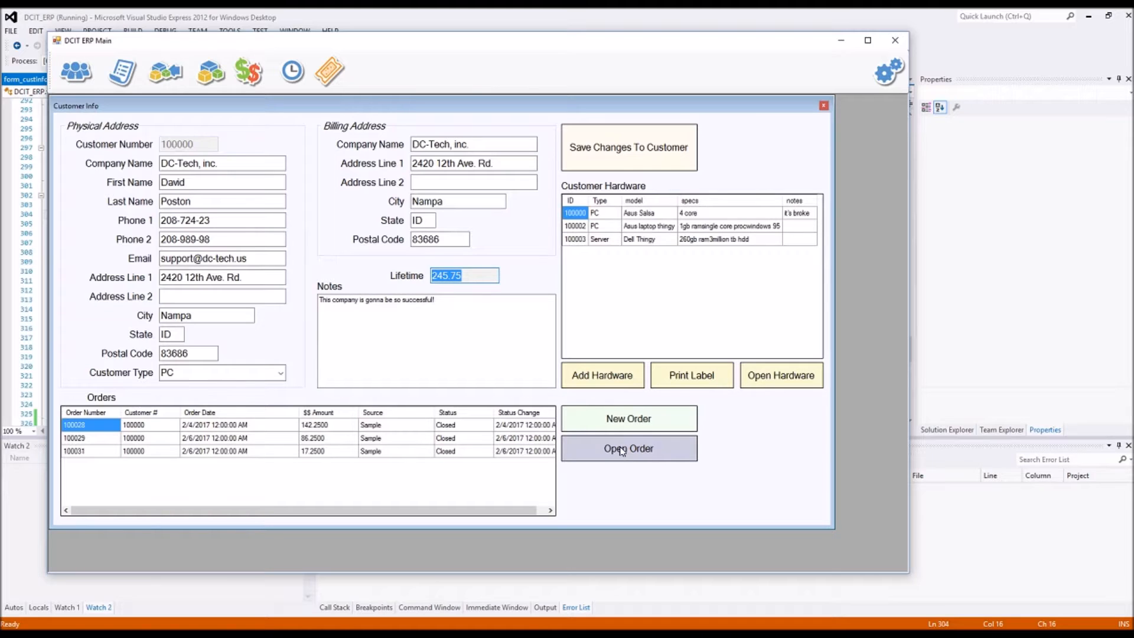
click(471, 451)
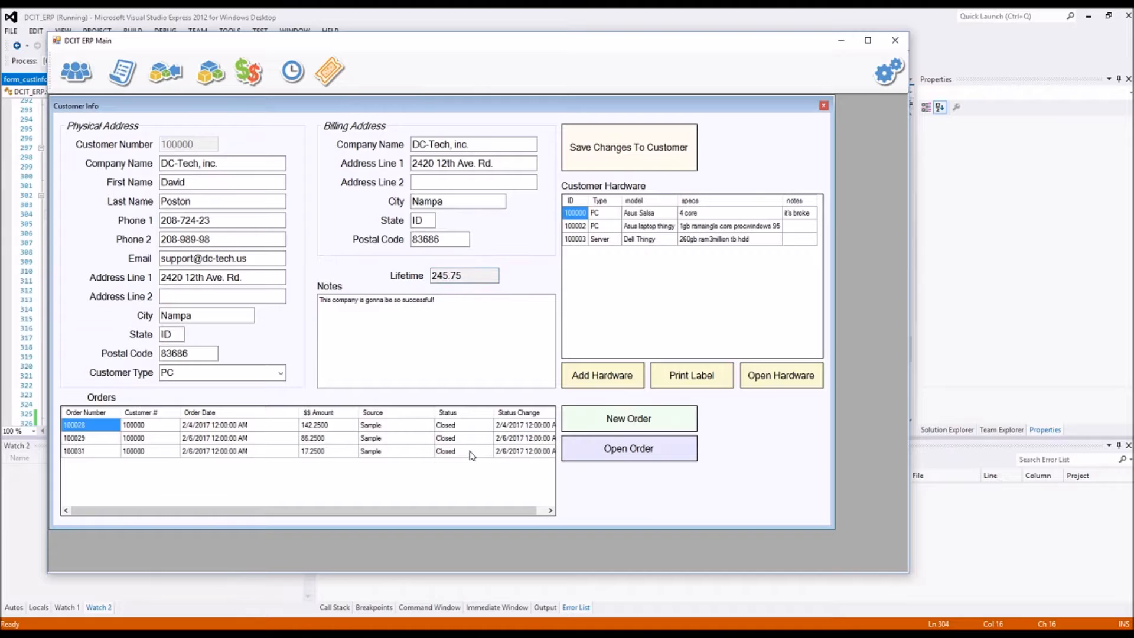
click(74, 426)
drag(460, 453, 465, 429)
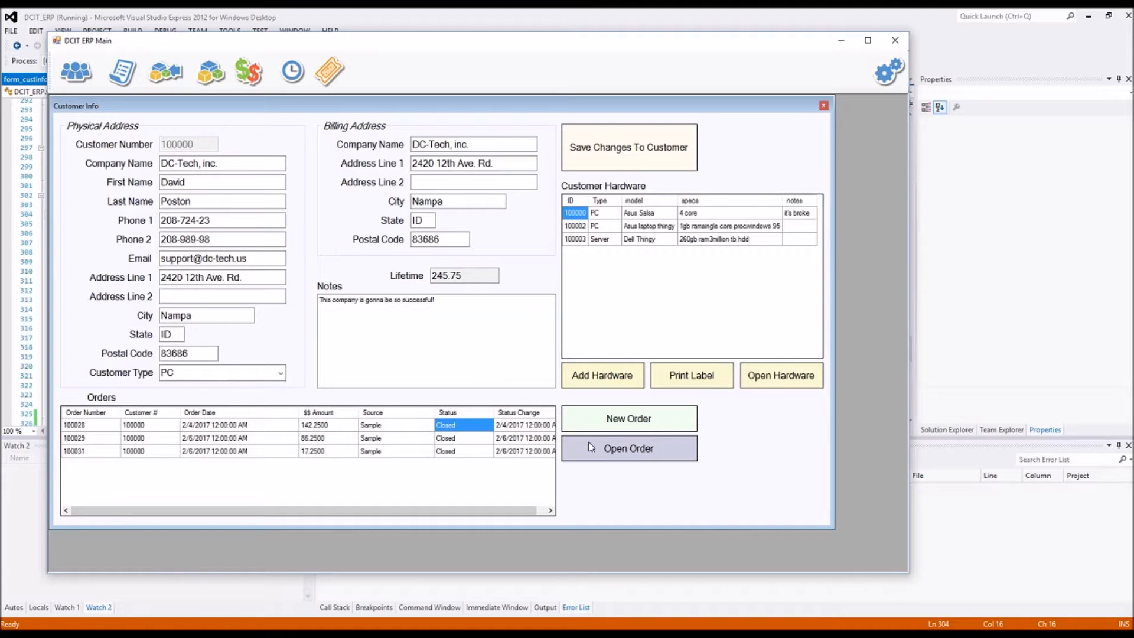
click(533, 425)
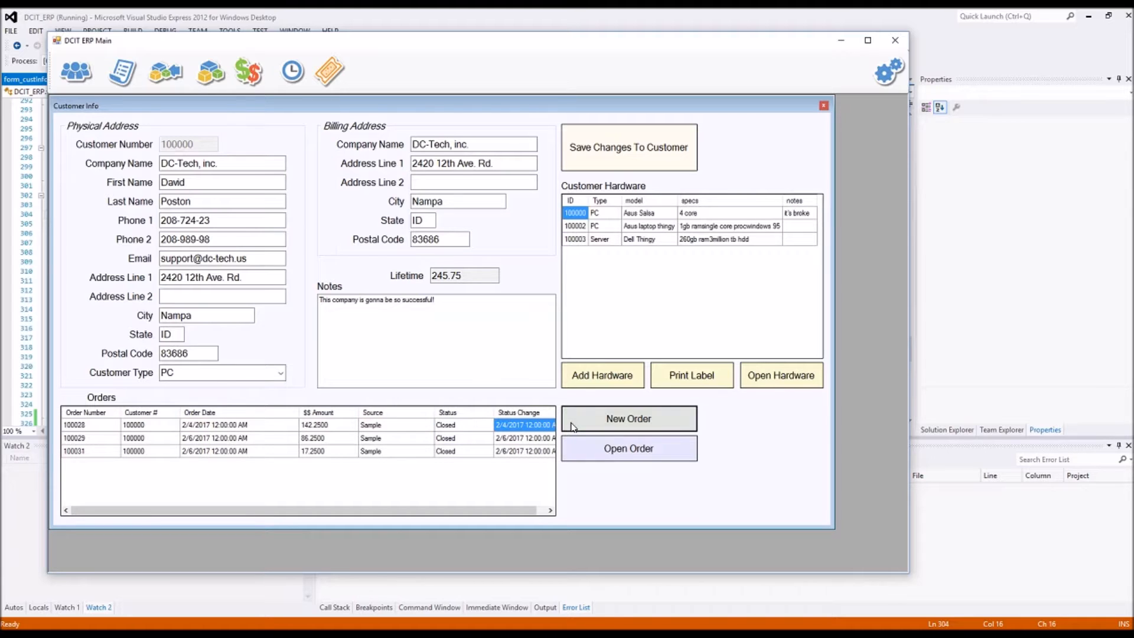
Start a new order for the customer, keep the order status Open, and set the source to 1234
click(573, 426)
drag(340, 105, 372, 106)
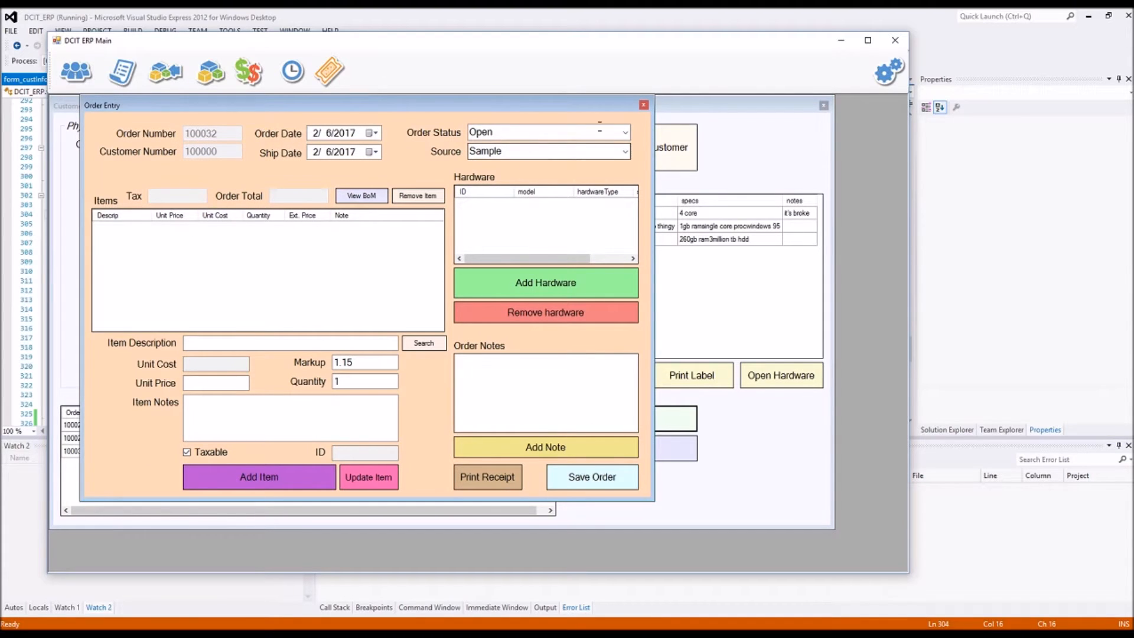
click(625, 132)
click(502, 148)
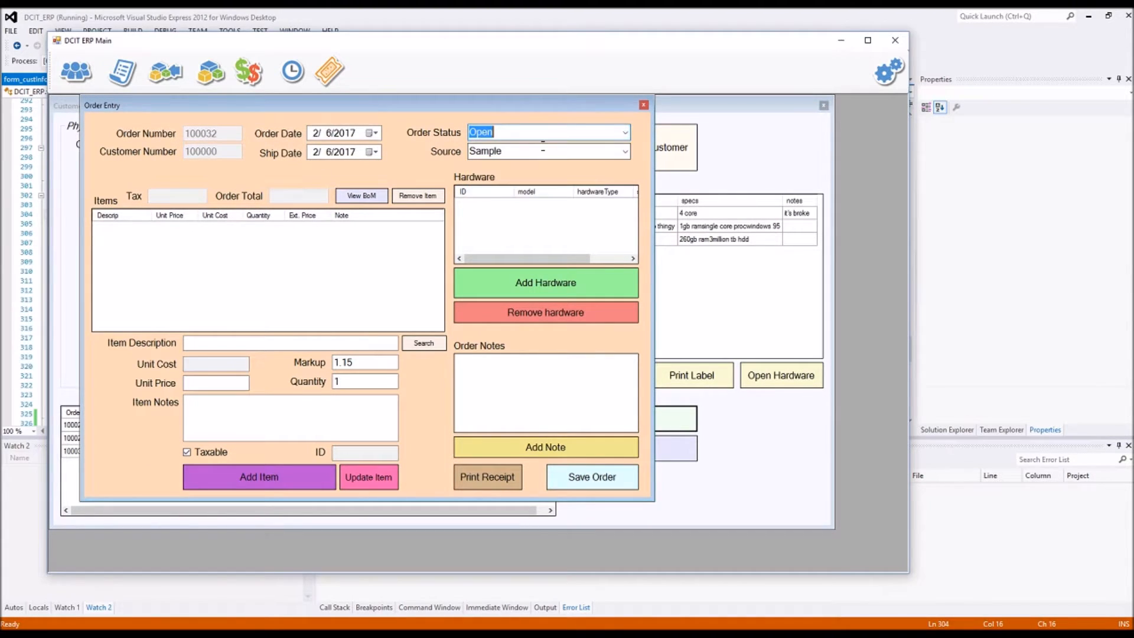
click(623, 151)
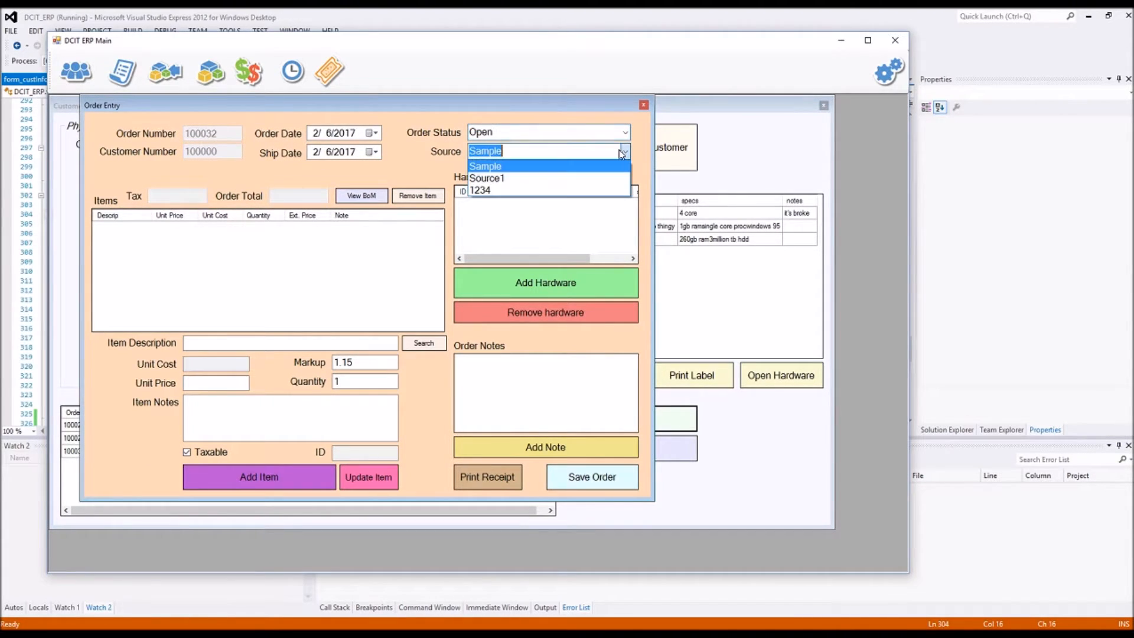
click(493, 190)
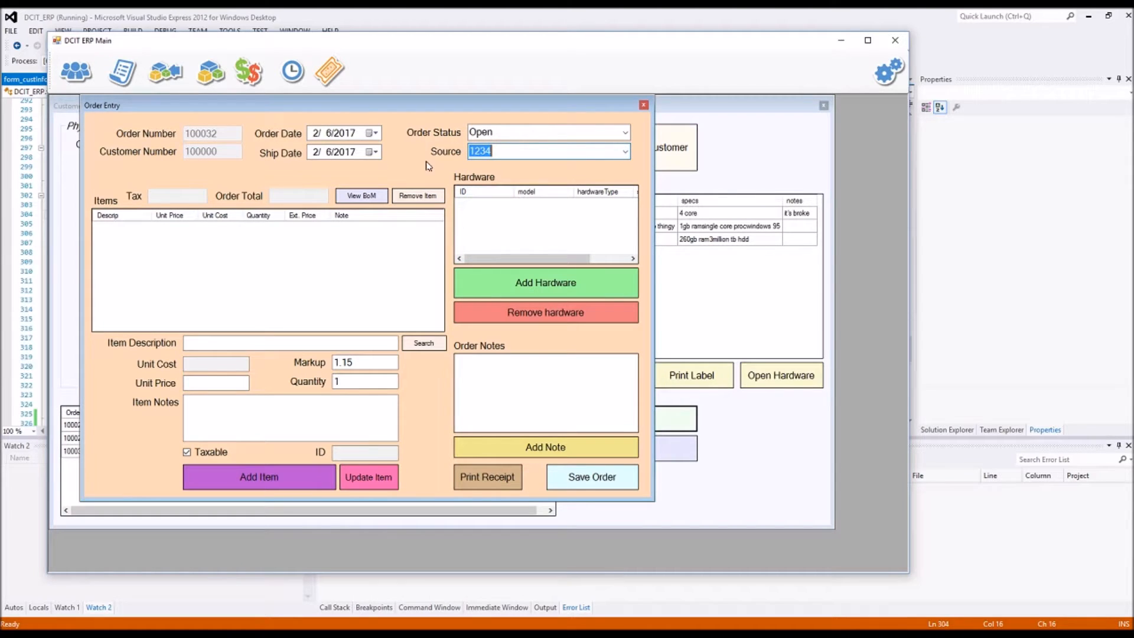
click(625, 152)
click(517, 186)
Browse the full item list, then search the items for "test" and close the results without choosing one
click(423, 349)
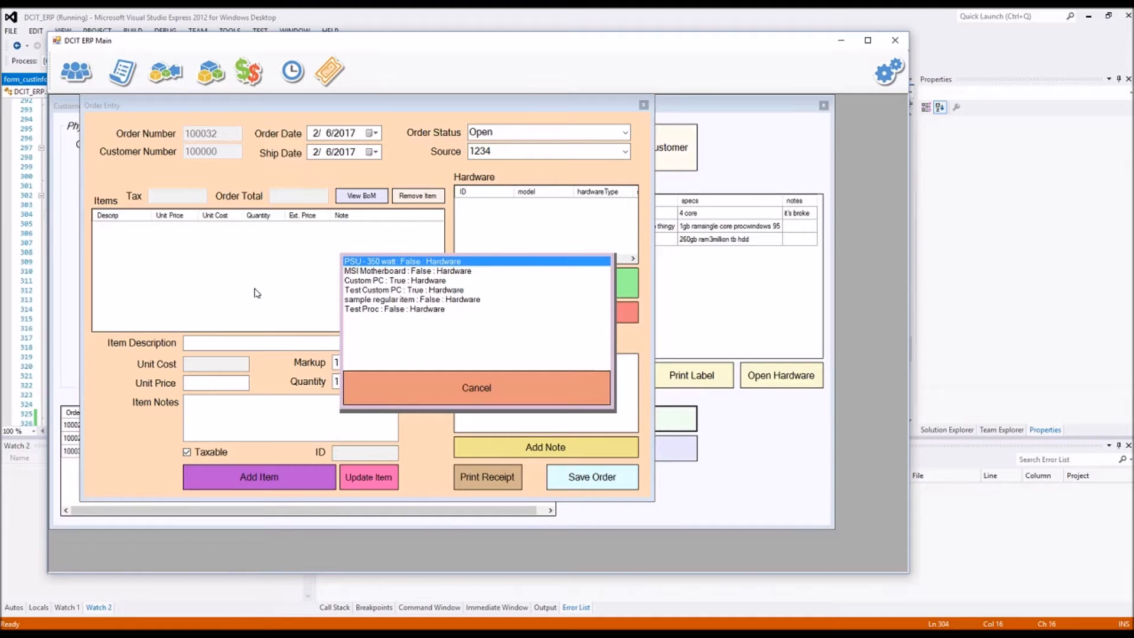
click(441, 389)
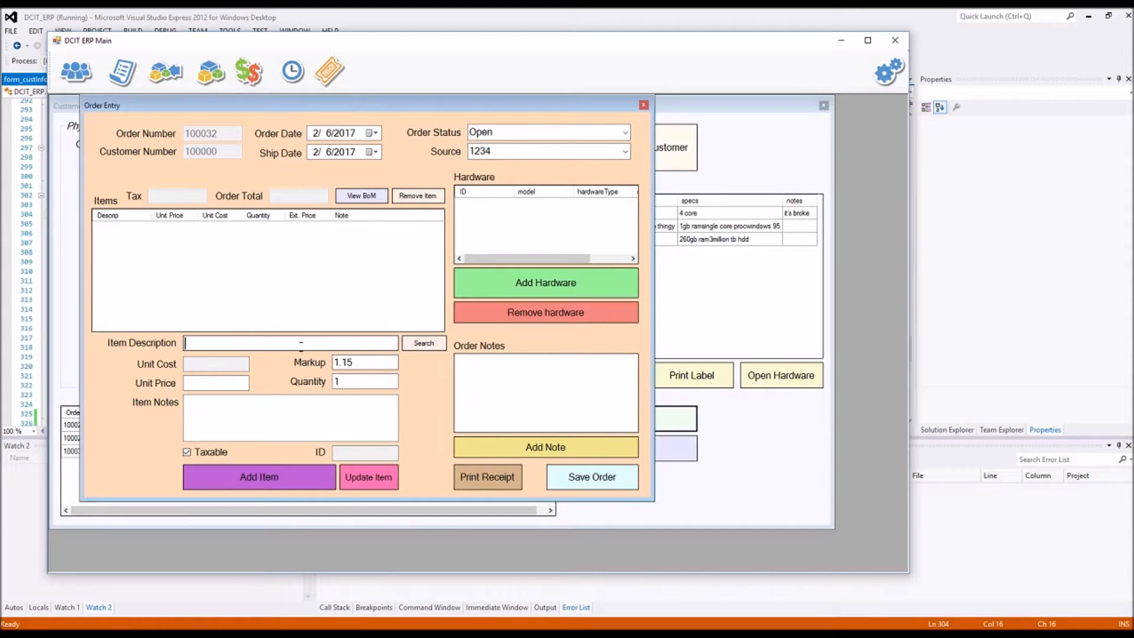
text(test)
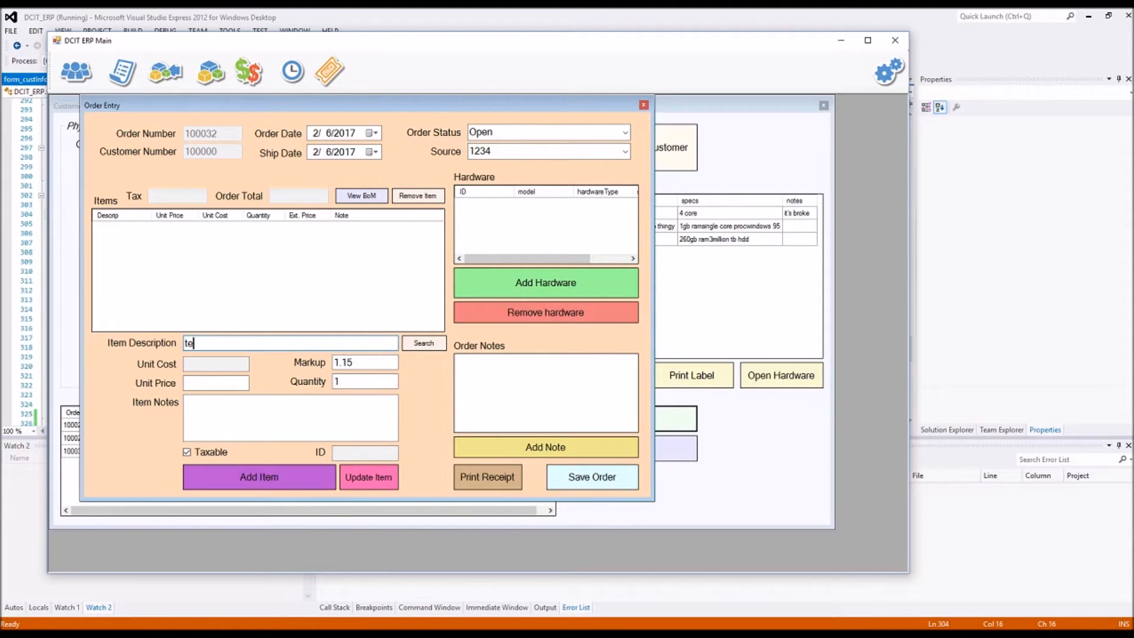
click(423, 343)
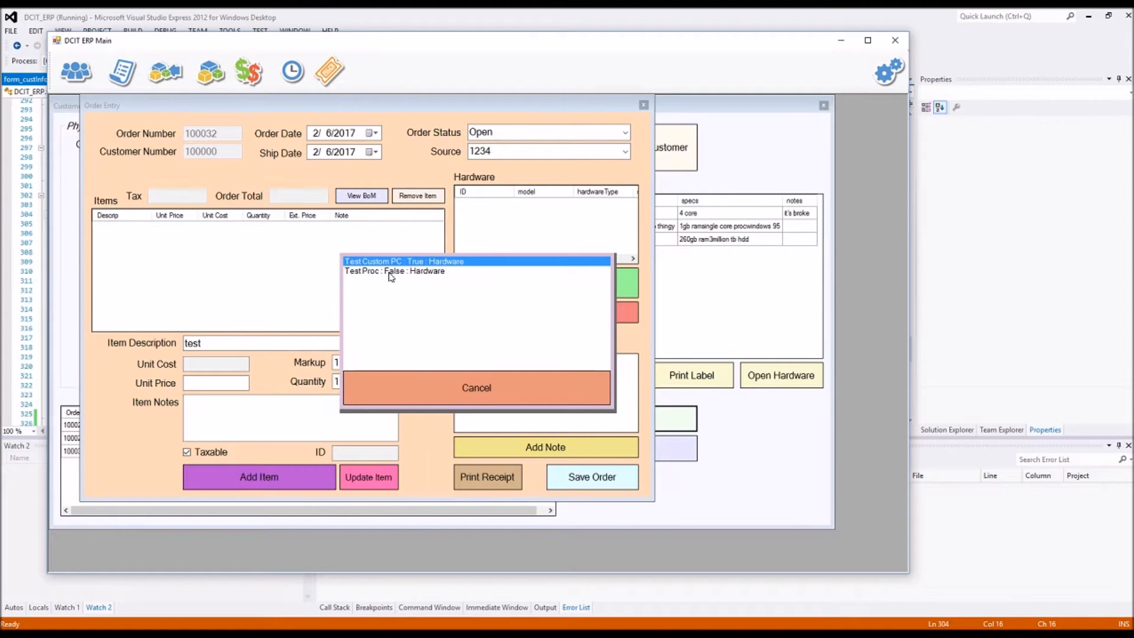
click(289, 287)
Search the items for "proc" and close the results without choosing one
drag(220, 342, 183, 344)
text(rpco)
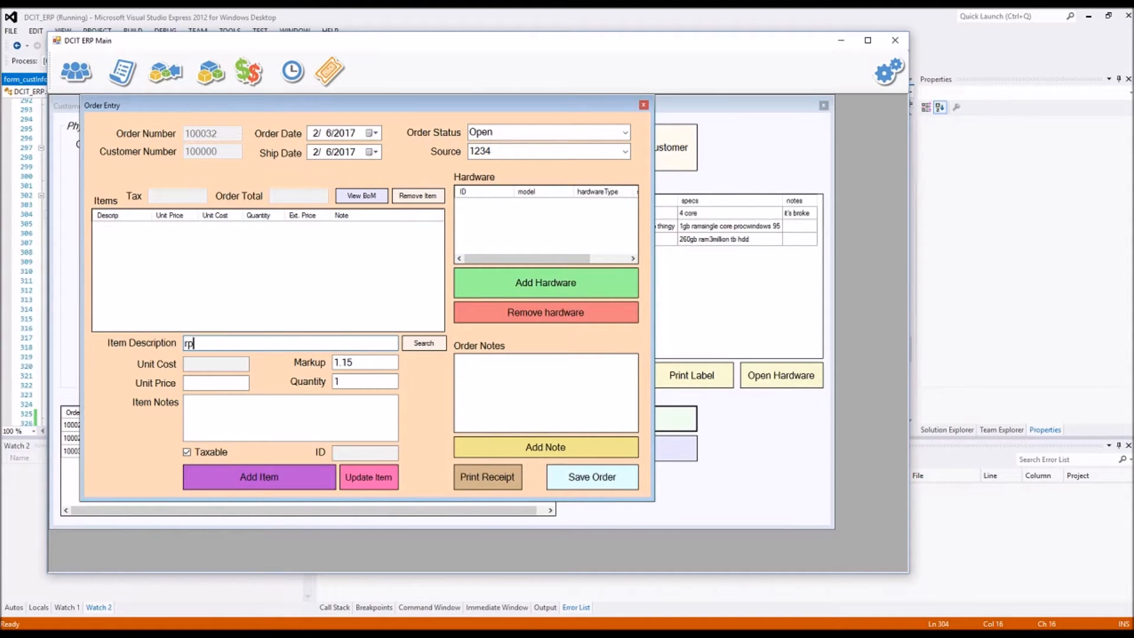
key(BackSpace)
key(BackSpace)
key(BackSpace)
text(proc)
click(423, 343)
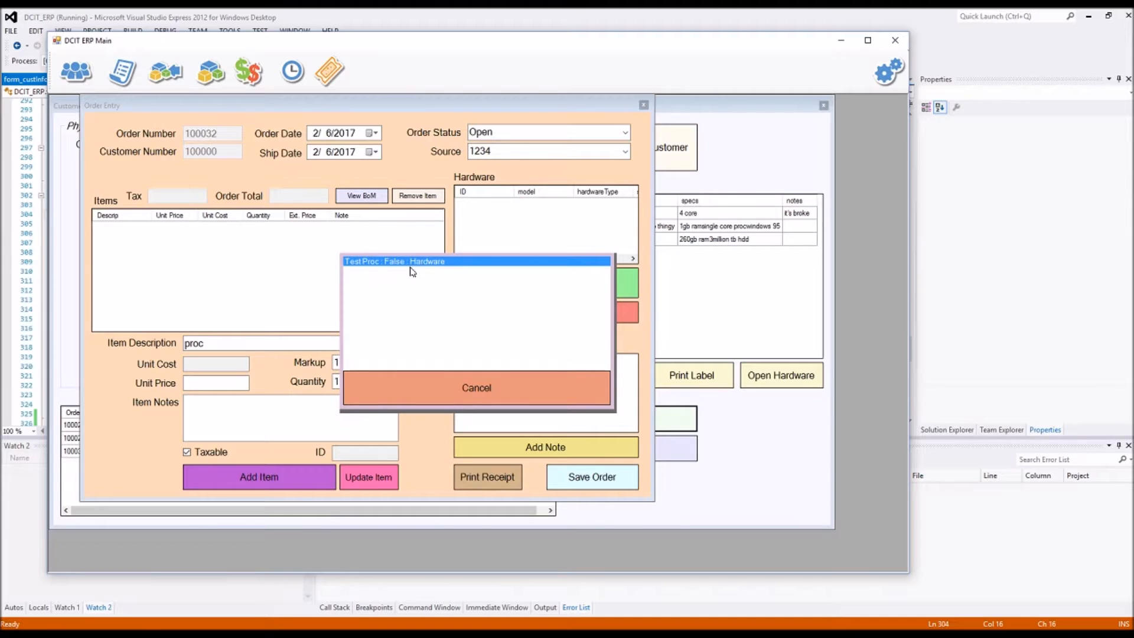
click(468, 391)
Find "sample regular item" in the full item list and add it to the order with quantity 1 at unit price 17.25
key(BackSpace)
click(431, 343)
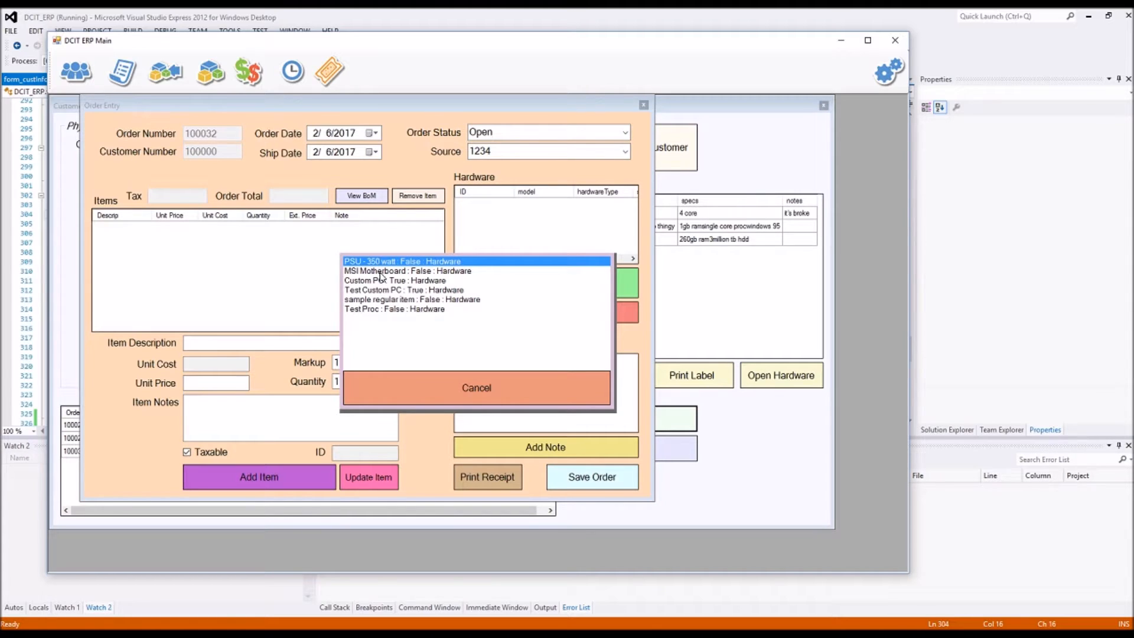
double_click(382, 303)
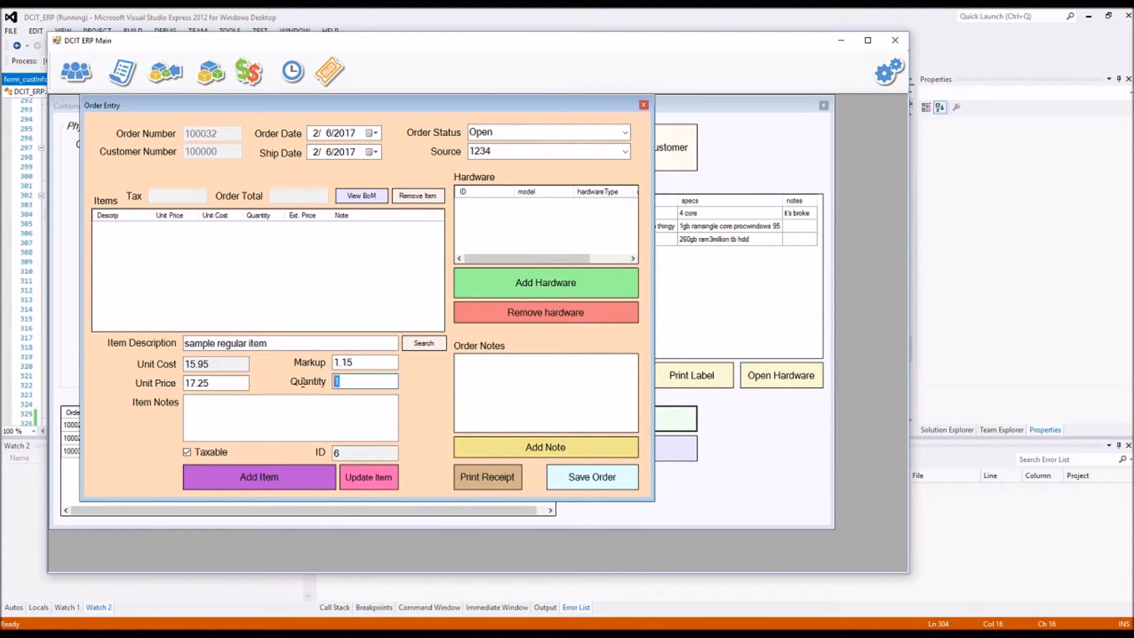
drag(210, 383, 179, 383)
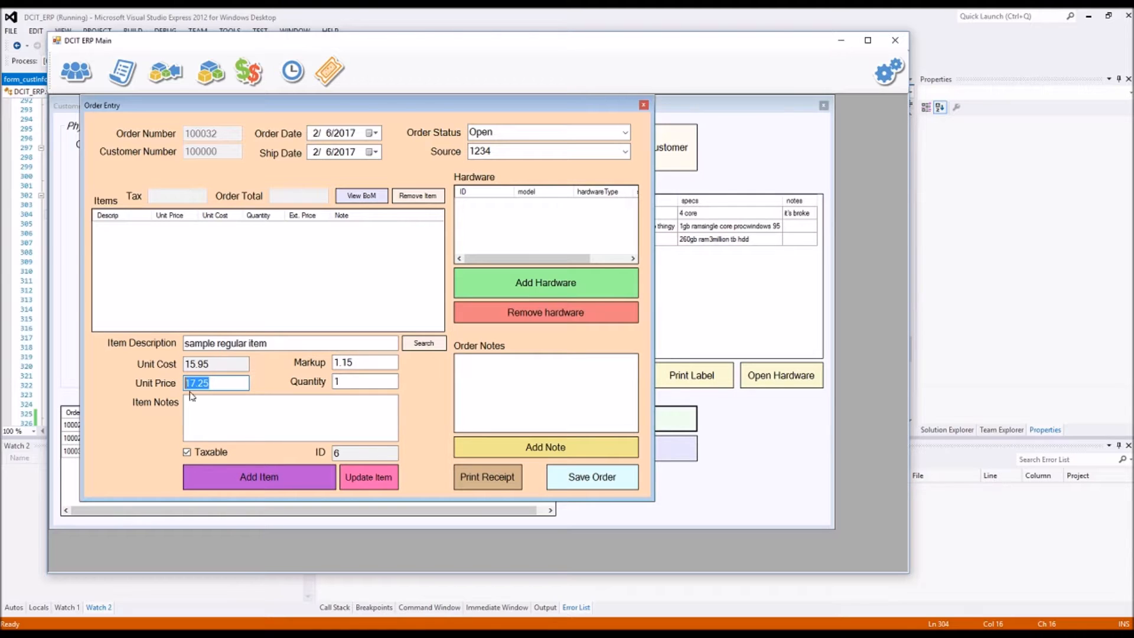
click(224, 382)
drag(222, 363, 182, 383)
click(221, 384)
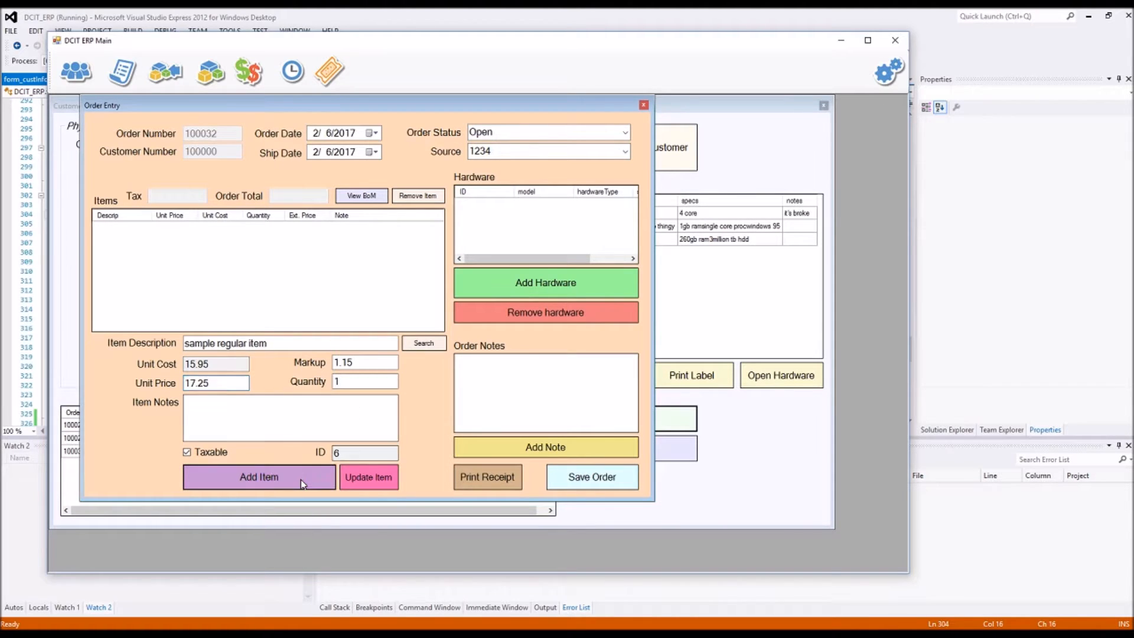
click(258, 476)
Find "Custom PC" in the full item list and add it to the order with quantity 1 at unit price 600.00
click(120, 229)
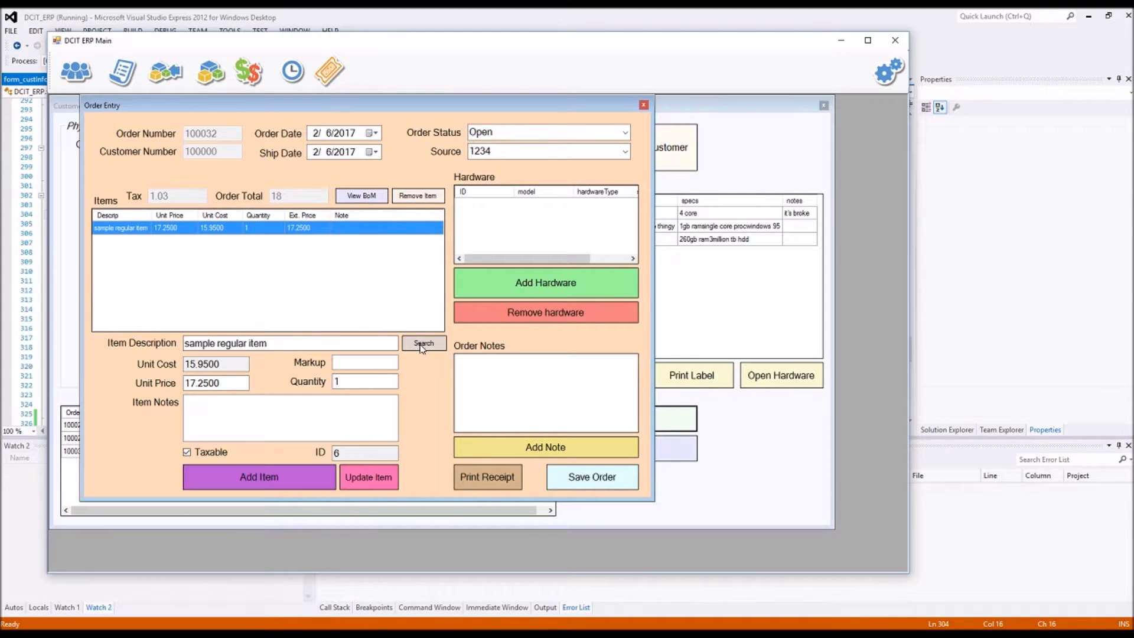
drag(269, 344, 142, 335)
key(BackSpace)
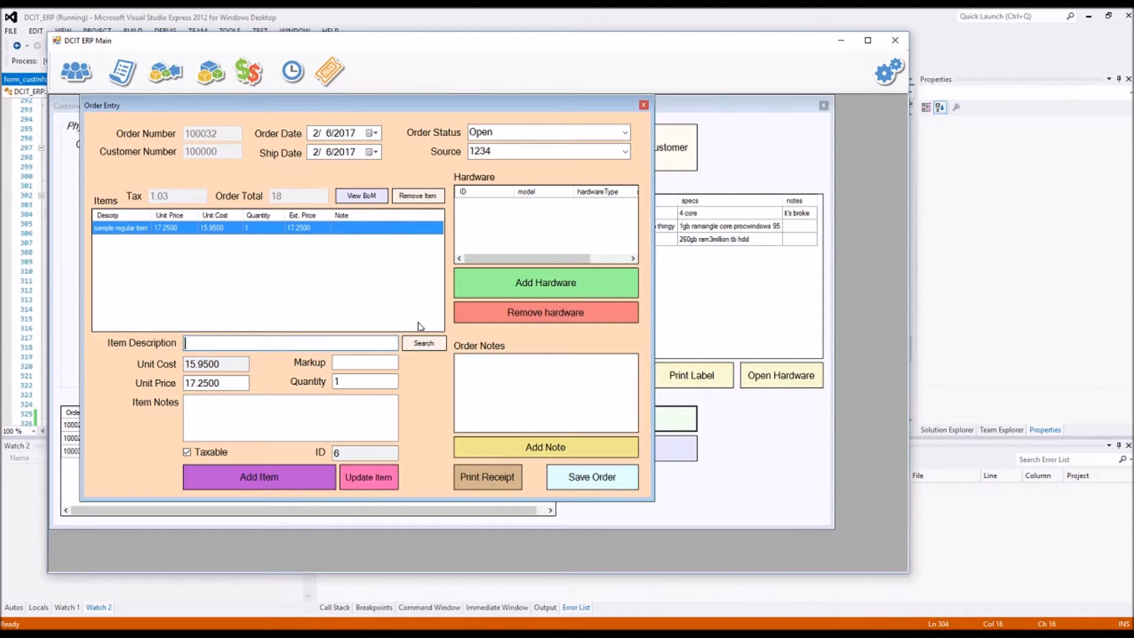
click(424, 343)
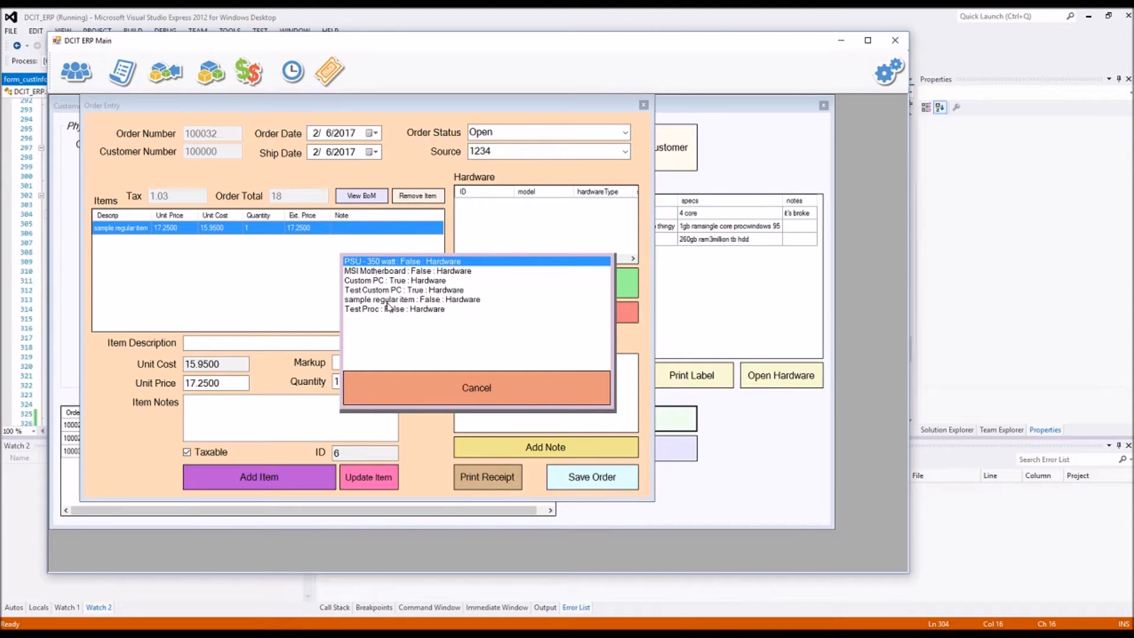
click(389, 282)
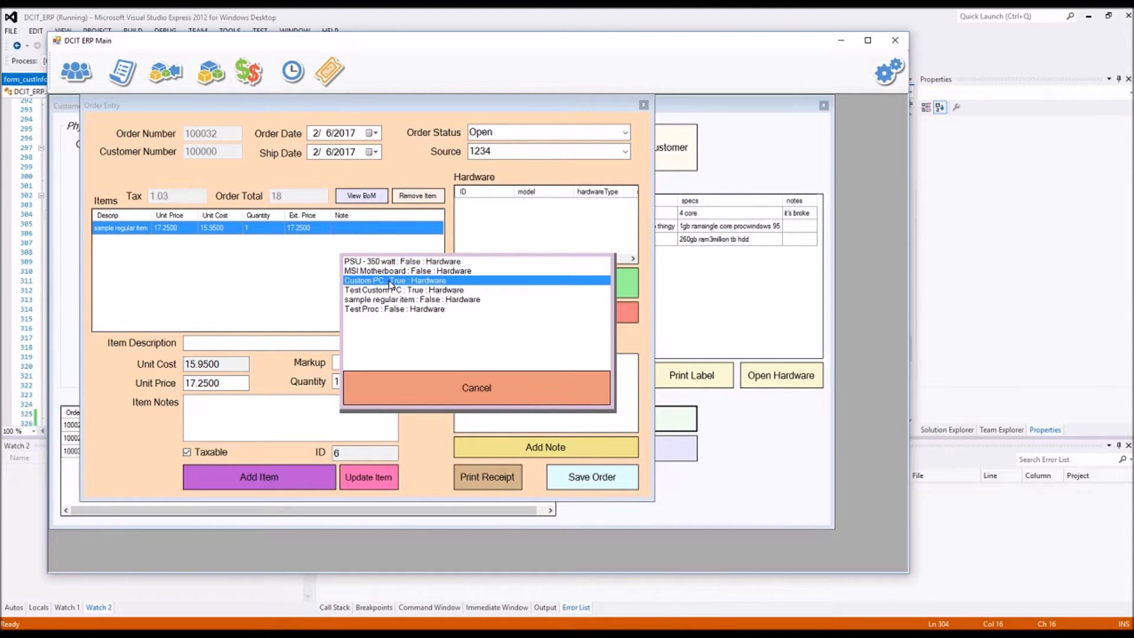
double_click(390, 281)
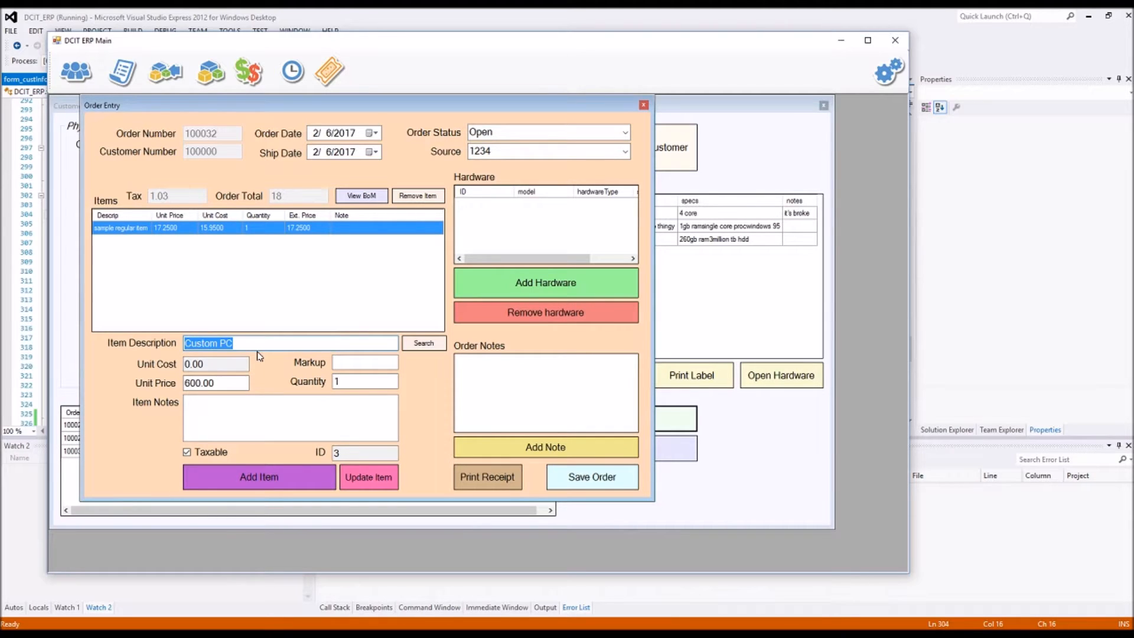
click(251, 343)
key(Tab)
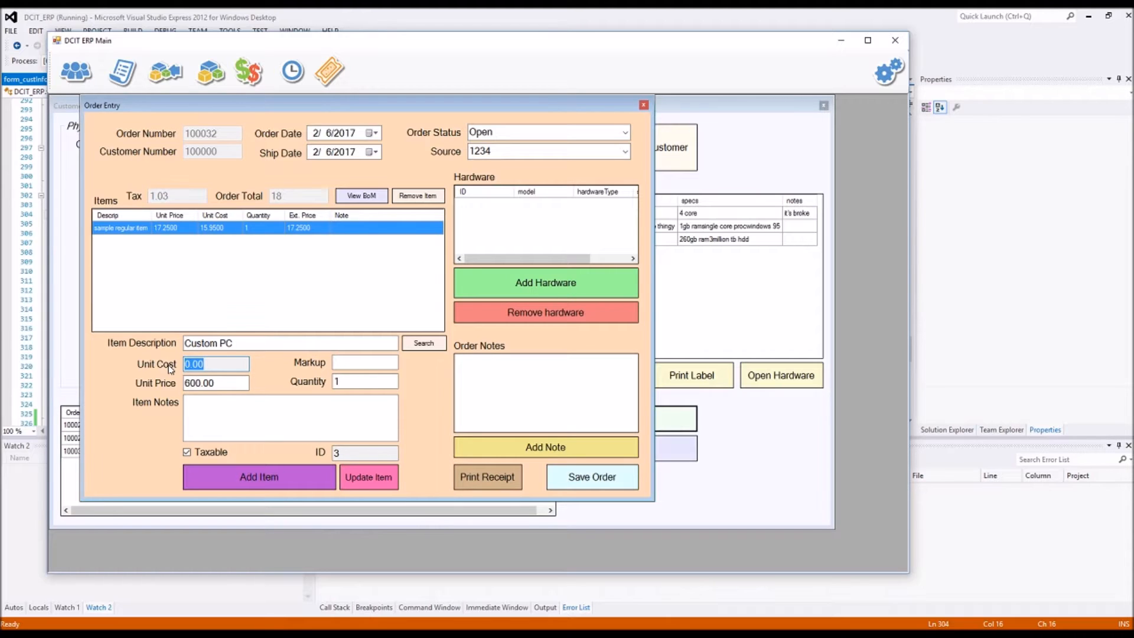
click(228, 383)
double_click(228, 382)
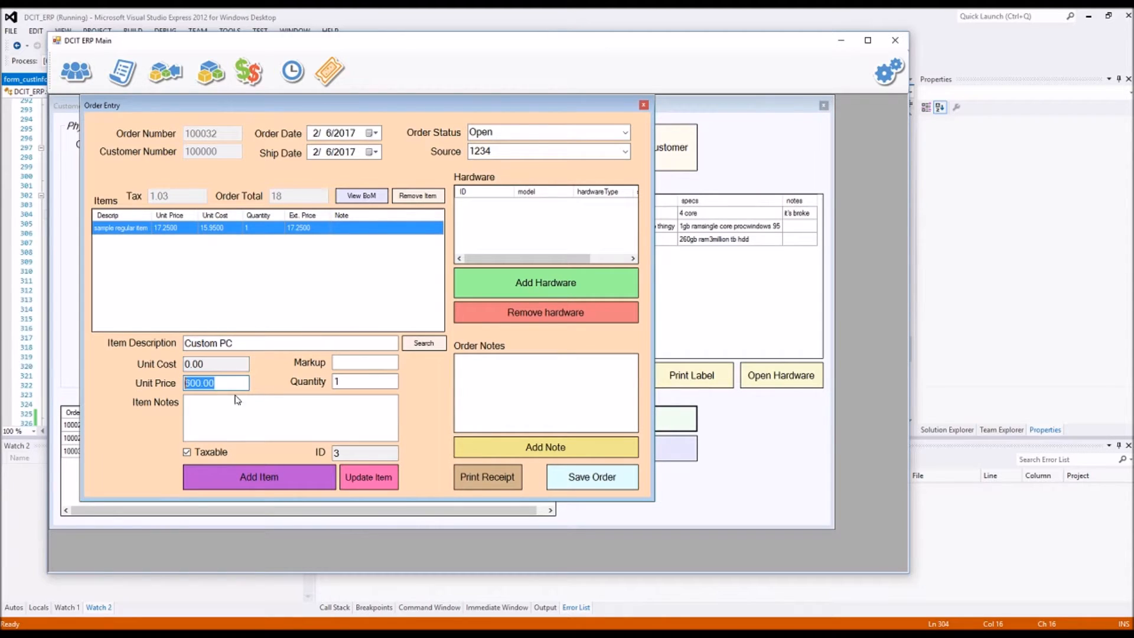
click(285, 467)
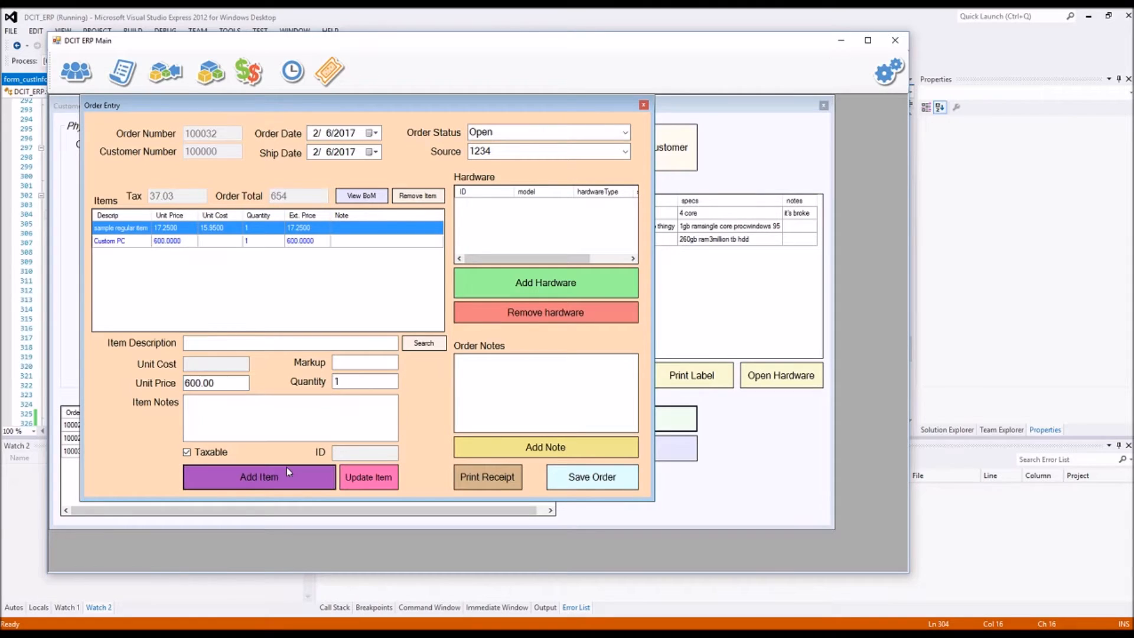
Compare the sample regular item and Custom PC lines in the order, ending with Custom PC selected
click(122, 241)
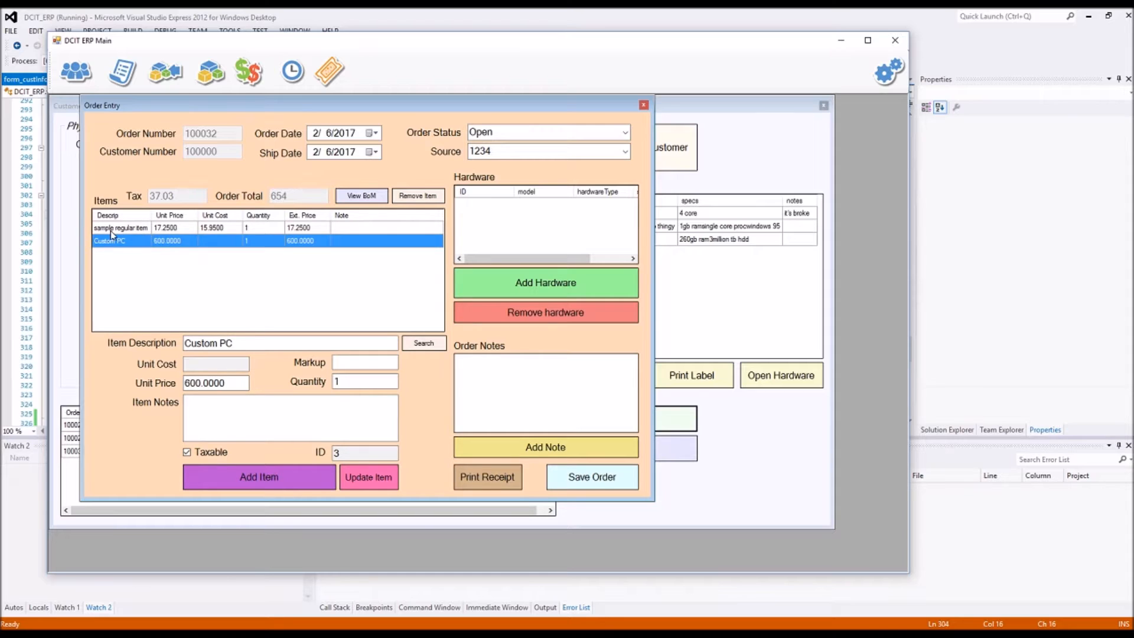
click(123, 229)
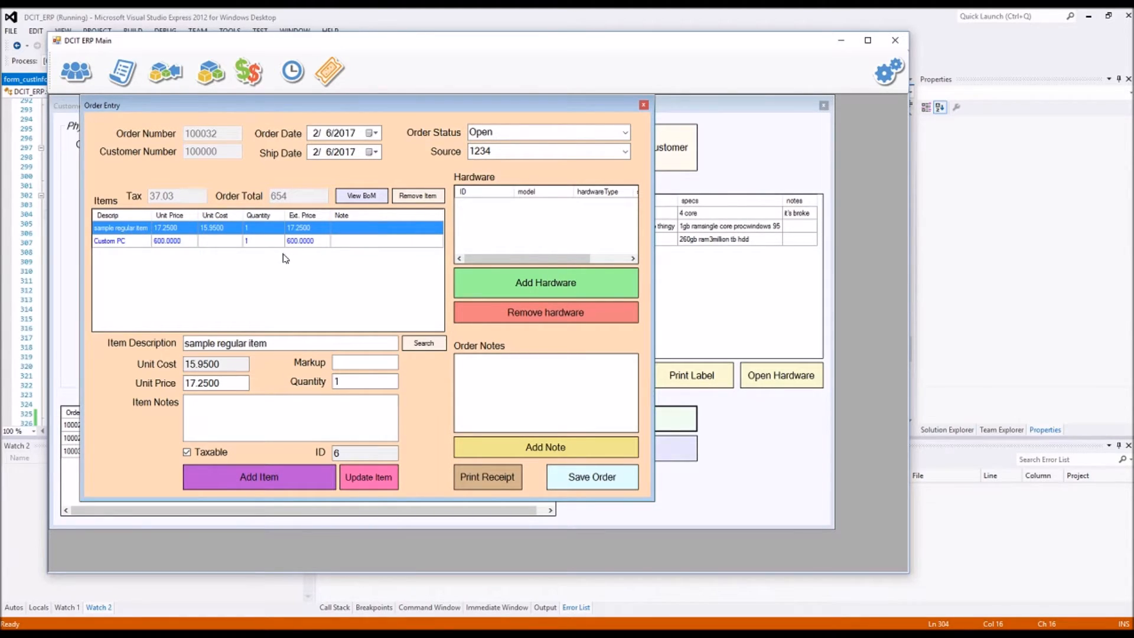
click(131, 244)
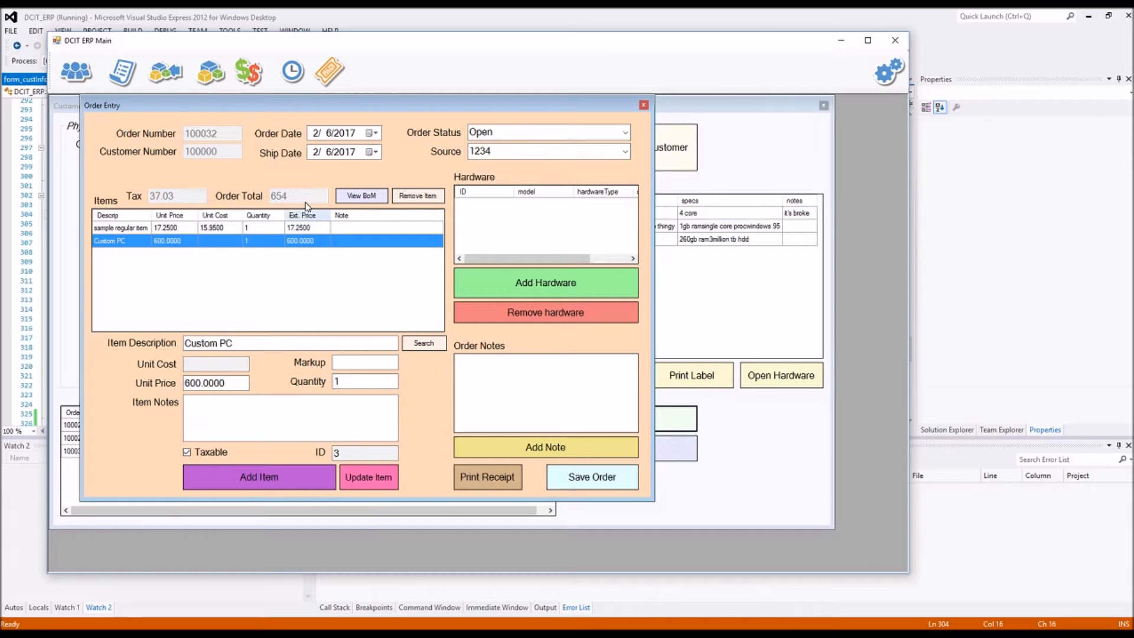
Open the bill of materials for Custom PC and add PSU - 350 watt, MSI Motherboard and Test Proc to it
click(377, 198)
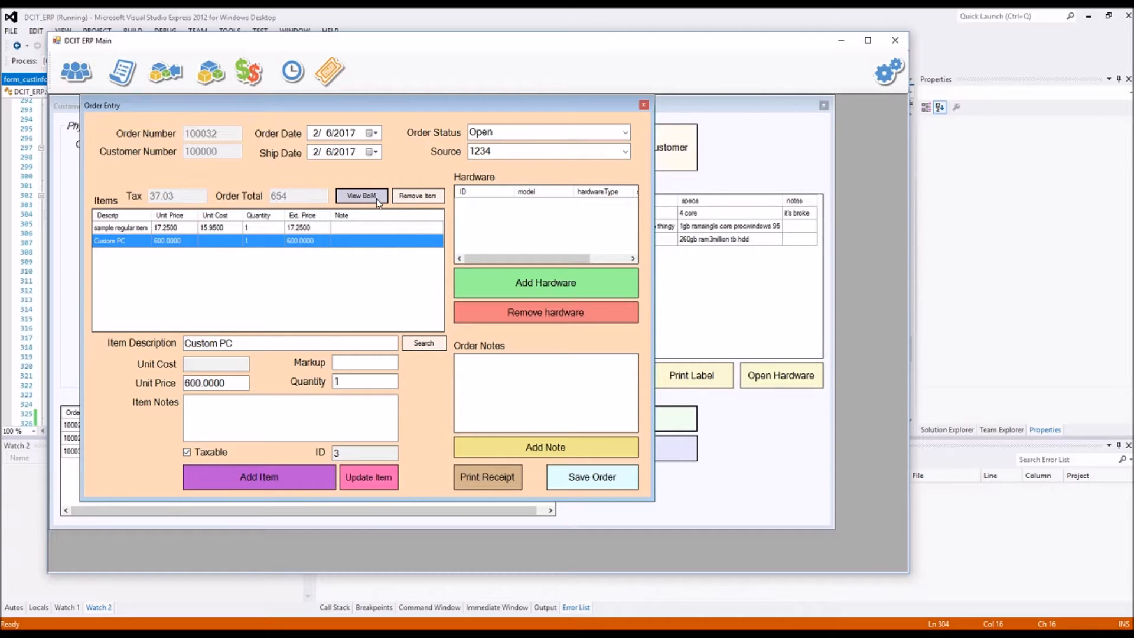
drag(233, 140, 355, 185)
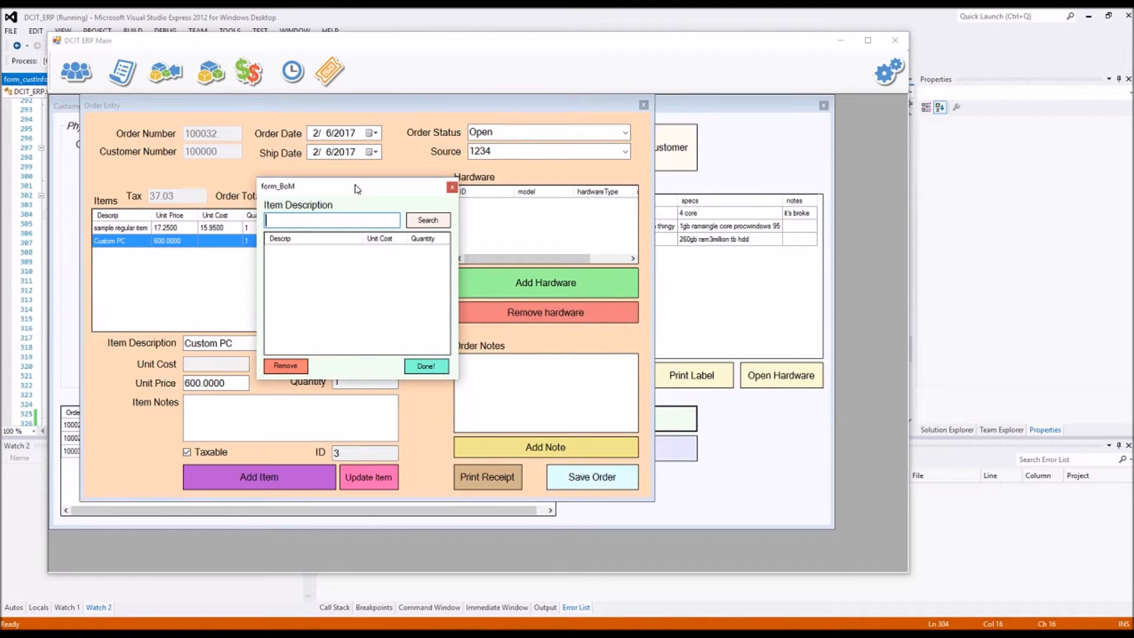
click(427, 221)
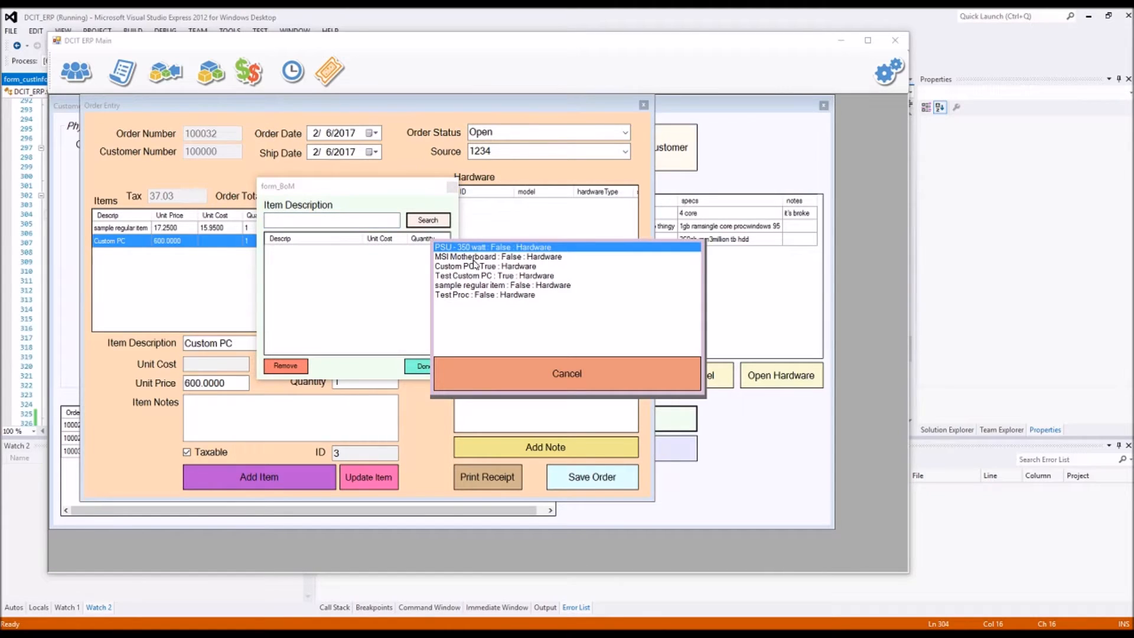
click(461, 248)
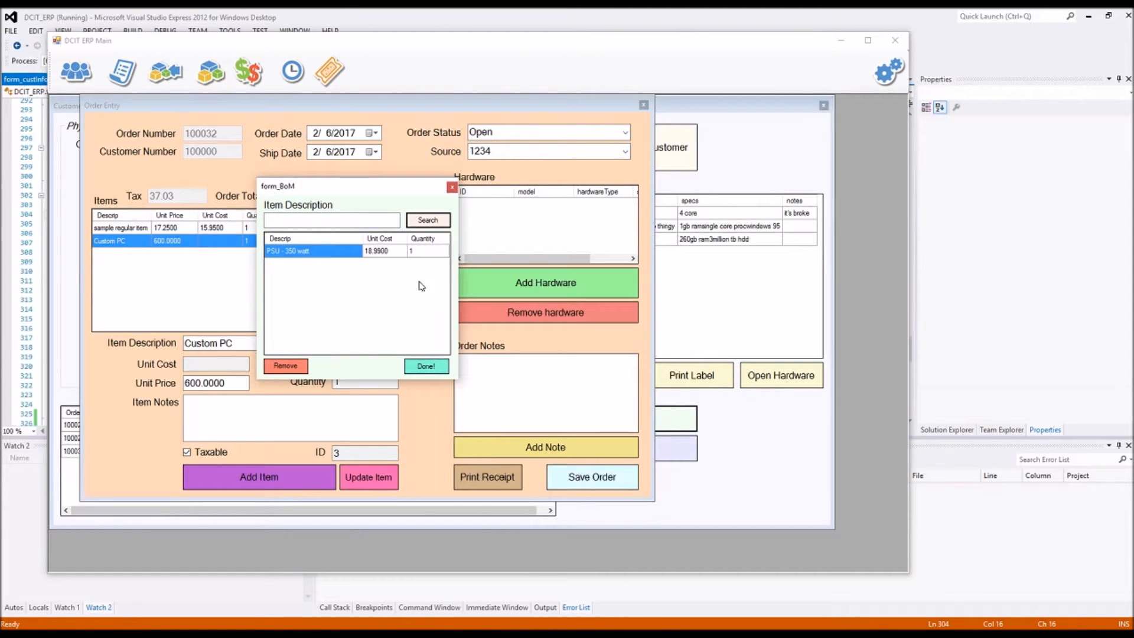
click(423, 221)
click(473, 258)
click(428, 220)
click(466, 296)
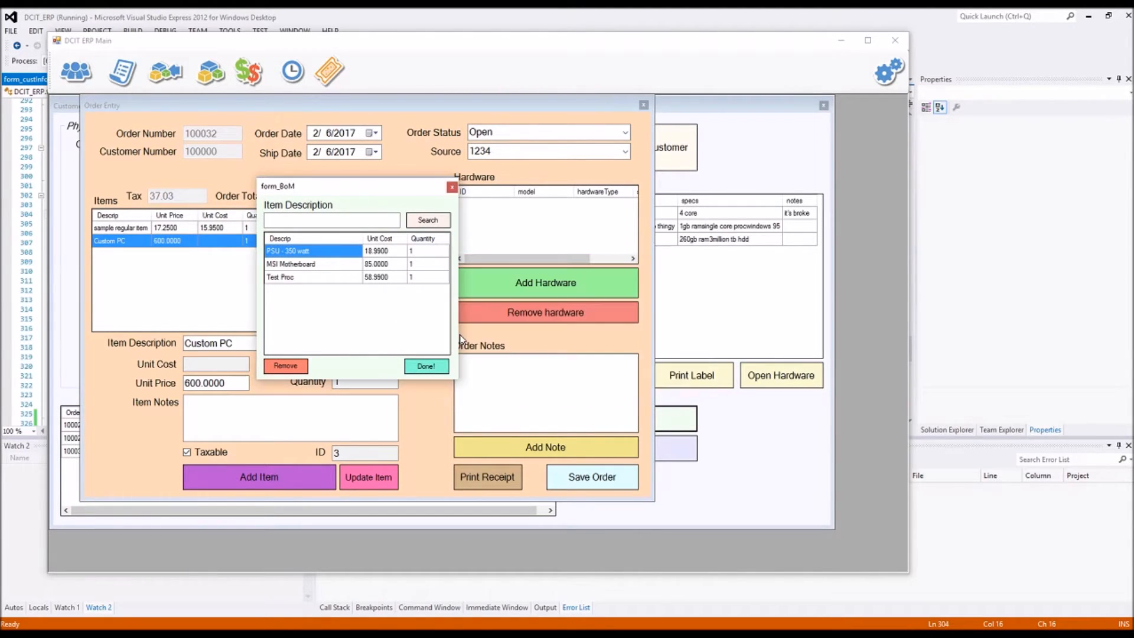
Try a quantity of 2 for the PSU - 350 watt, restore it to 1 and finish the bill of materials
click(420, 252)
text(2)
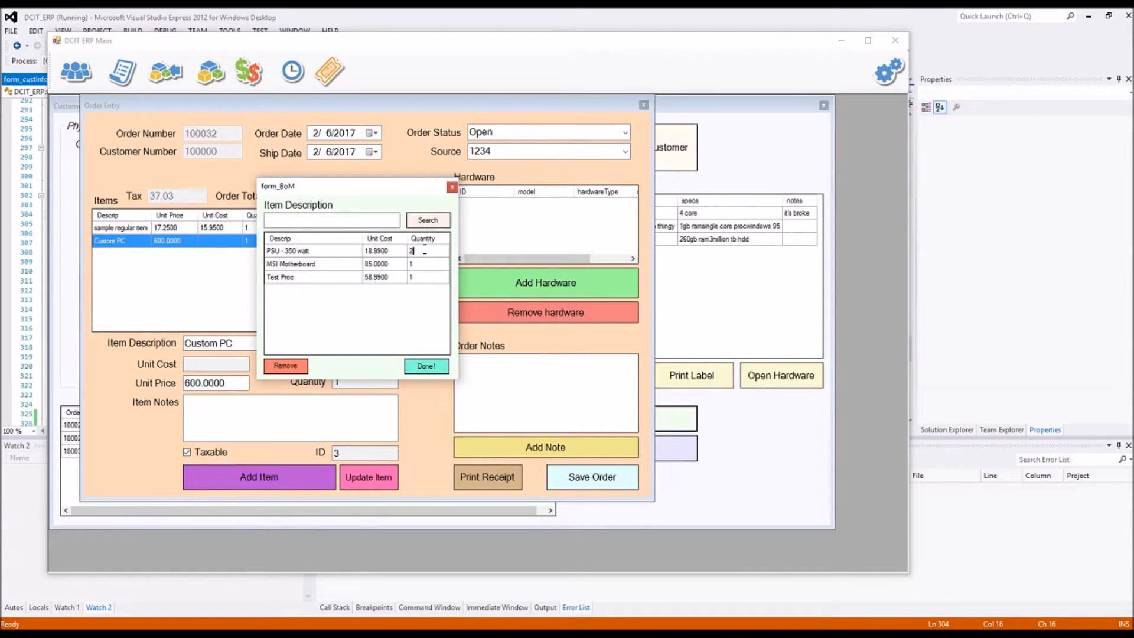
click(427, 367)
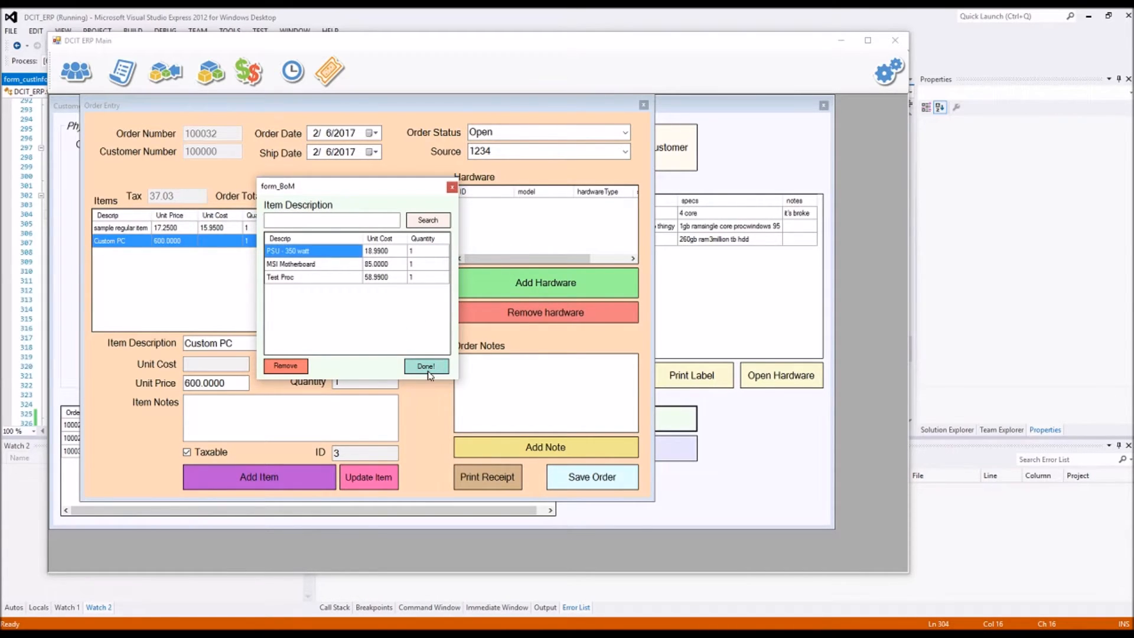
click(428, 373)
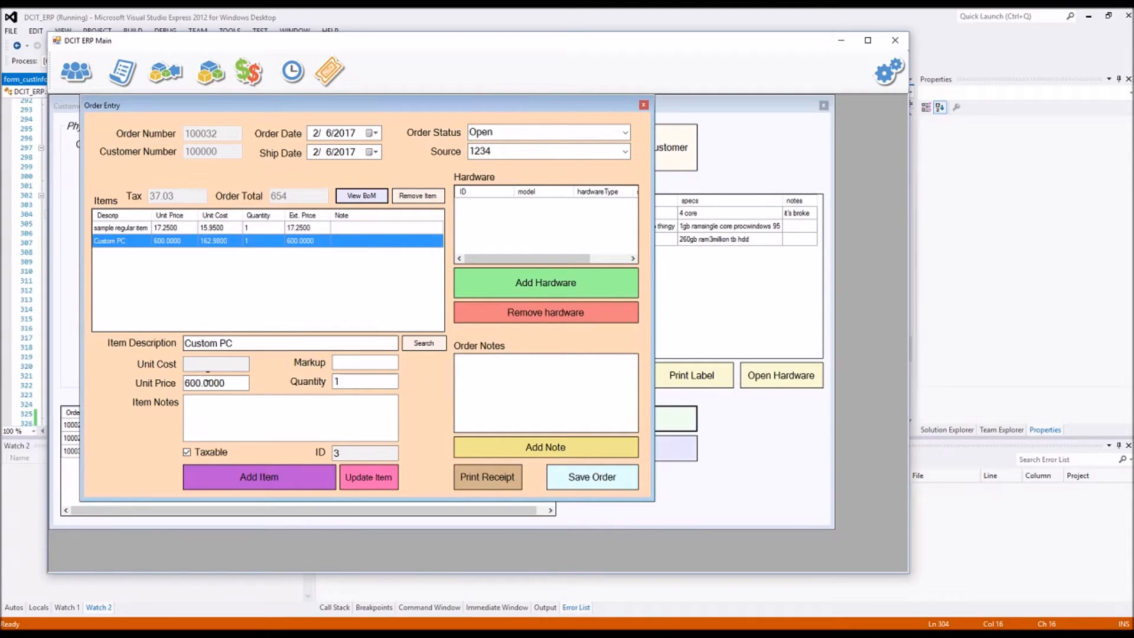
Load the Custom PC line with its updated cost and calculate a unit price from a markup of 1.25
click(218, 245)
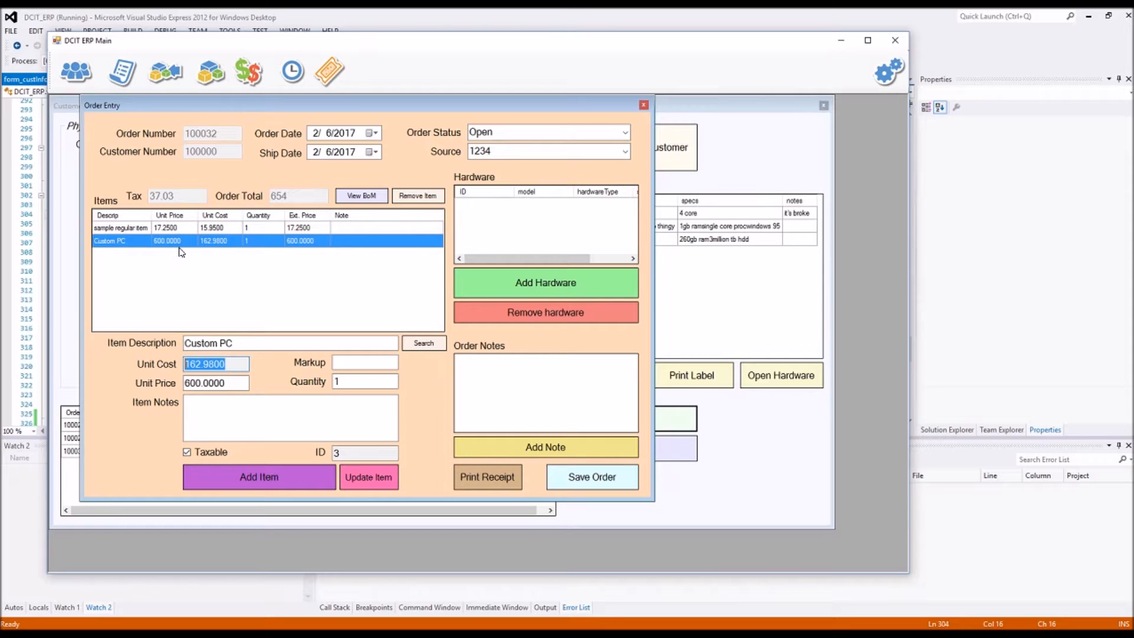
click(215, 383)
click(381, 363)
text(1.25)
click(218, 383)
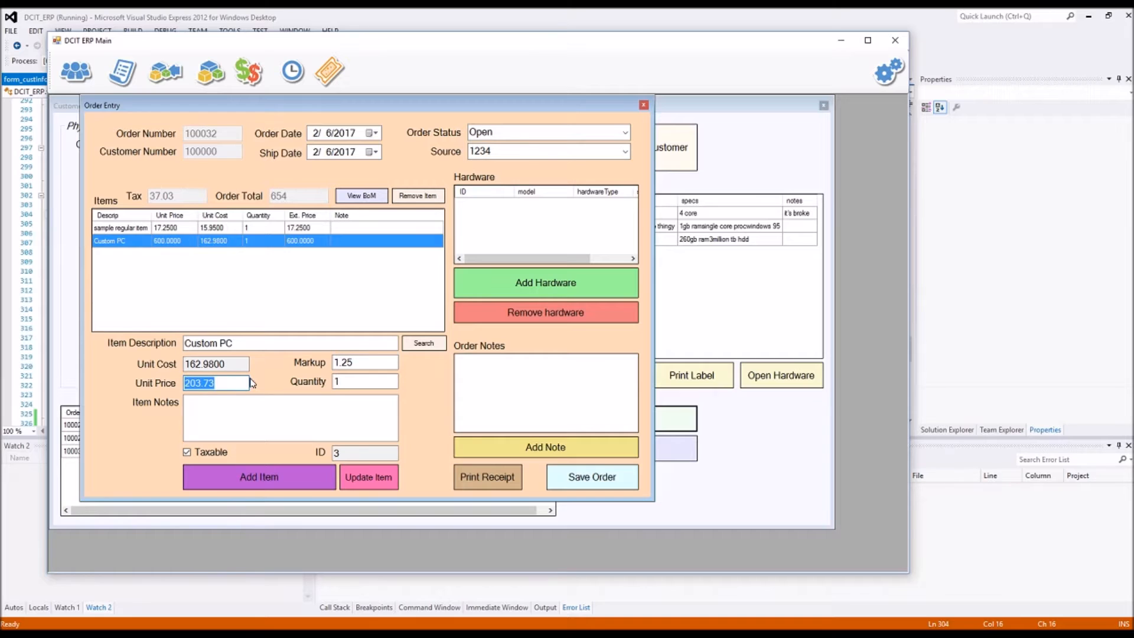
Enter a Custom PC unit price of 195 to recalculate the markup, and try to update the order line
text(195)
key(Tab)
click(233, 382)
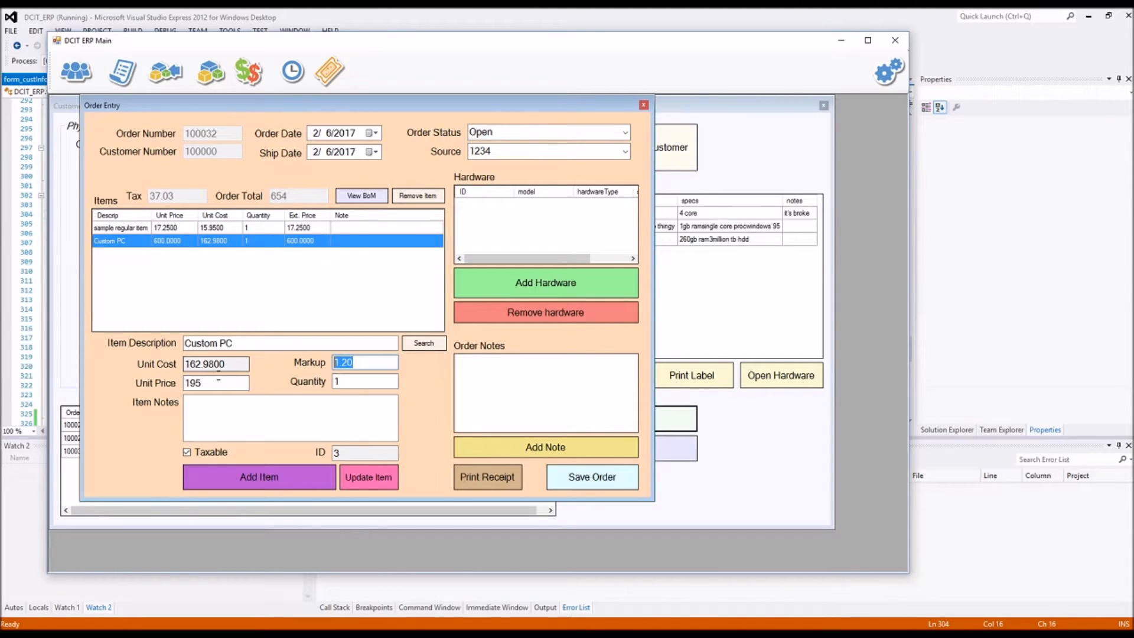
double_click(224, 383)
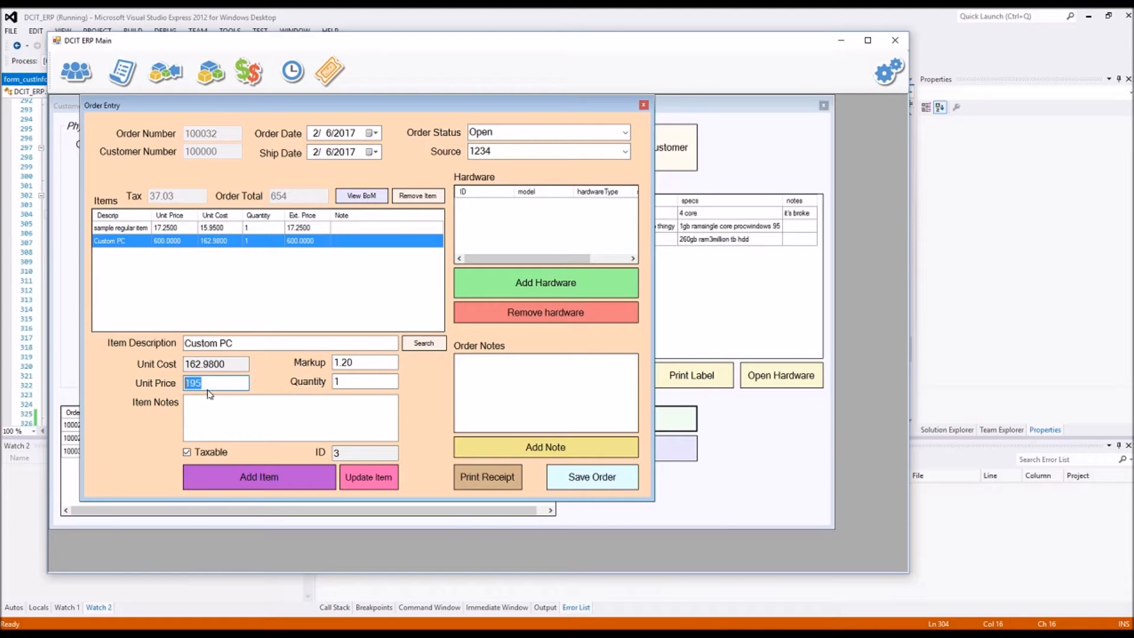
click(361, 480)
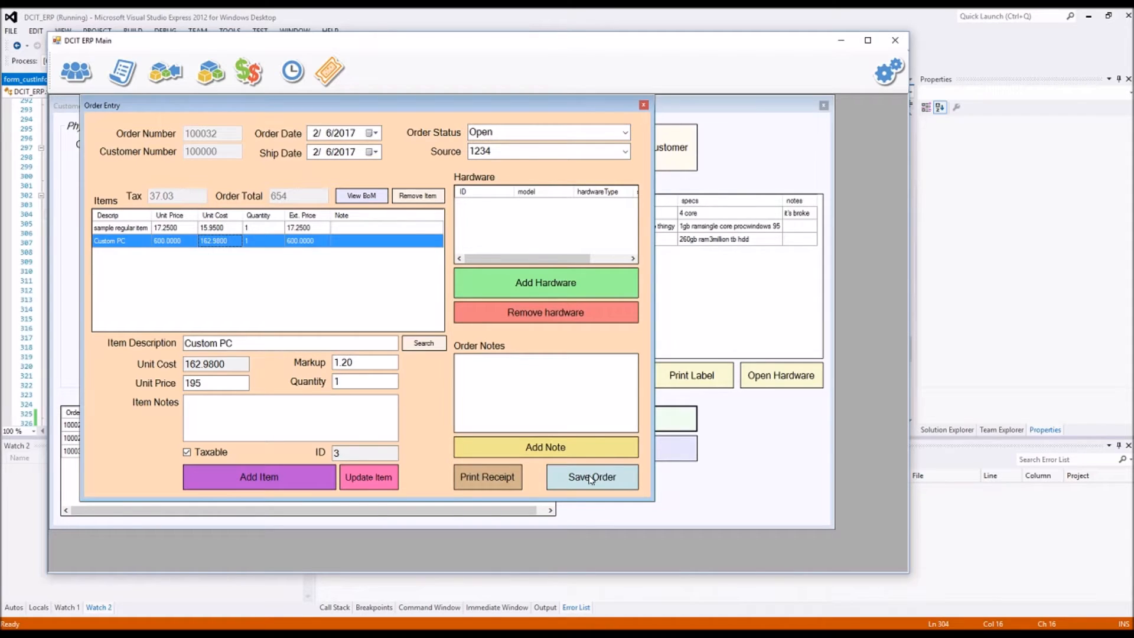
Check the order status field, leave it at Open and save the order
click(515, 133)
double_click(515, 133)
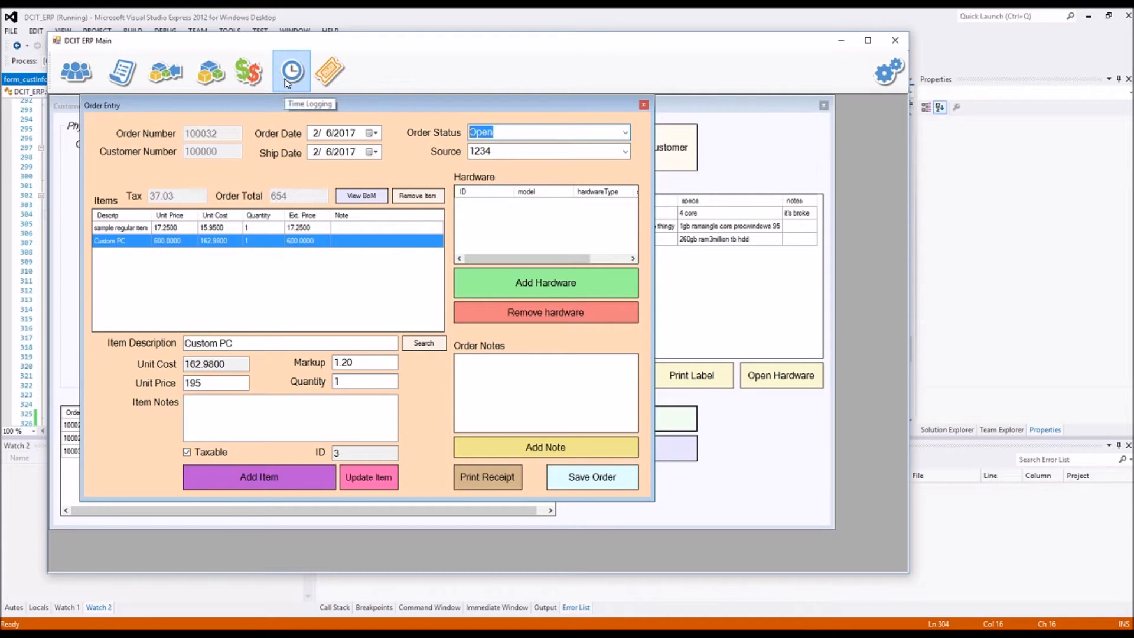
click(594, 482)
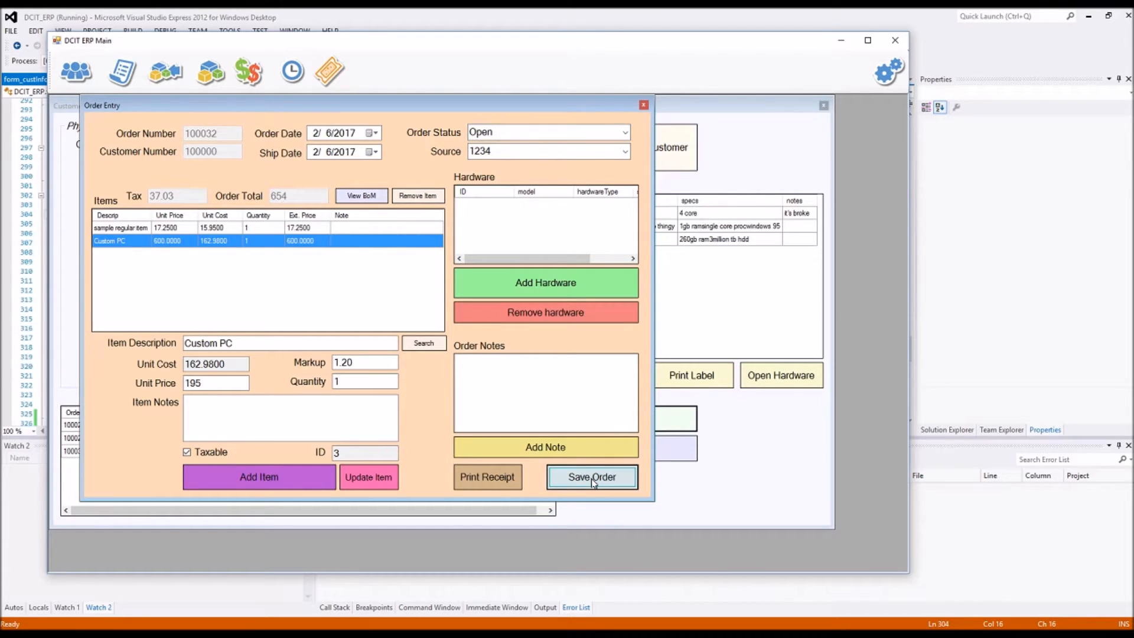
click(539, 384)
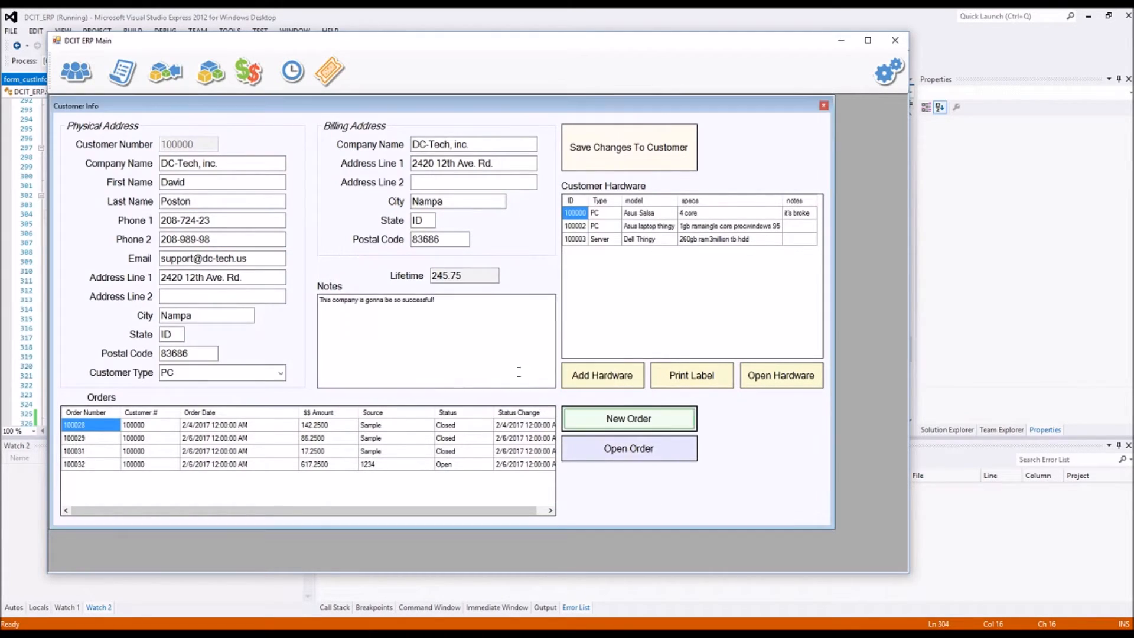
Review the new order's status, source and amount in the customer's order list, and close the customer windows
click(467, 466)
click(378, 467)
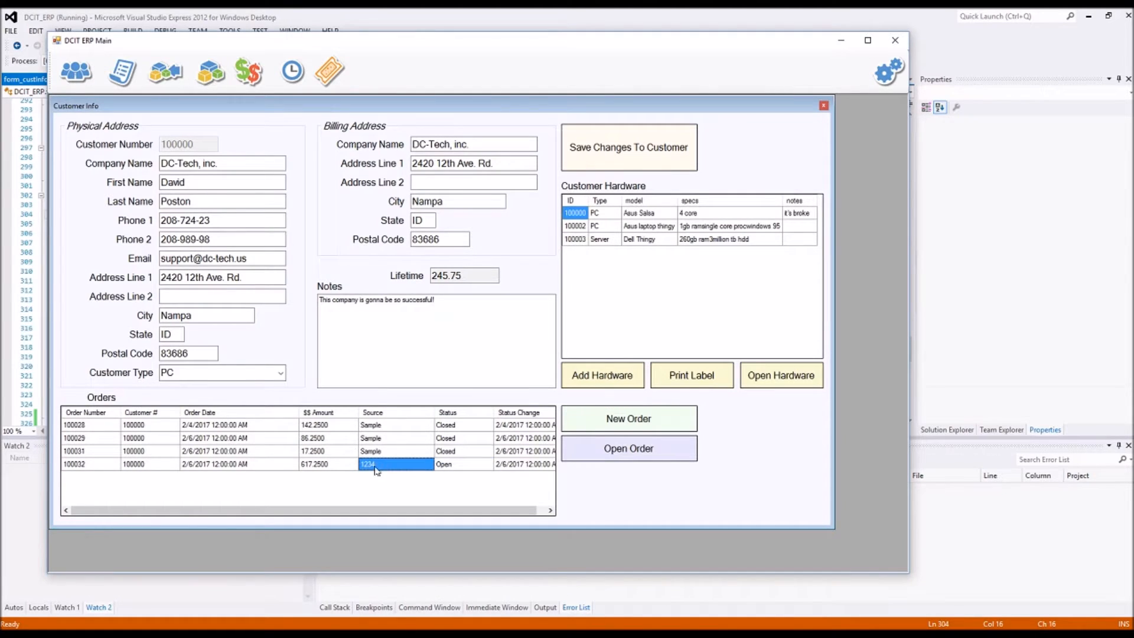
click(337, 466)
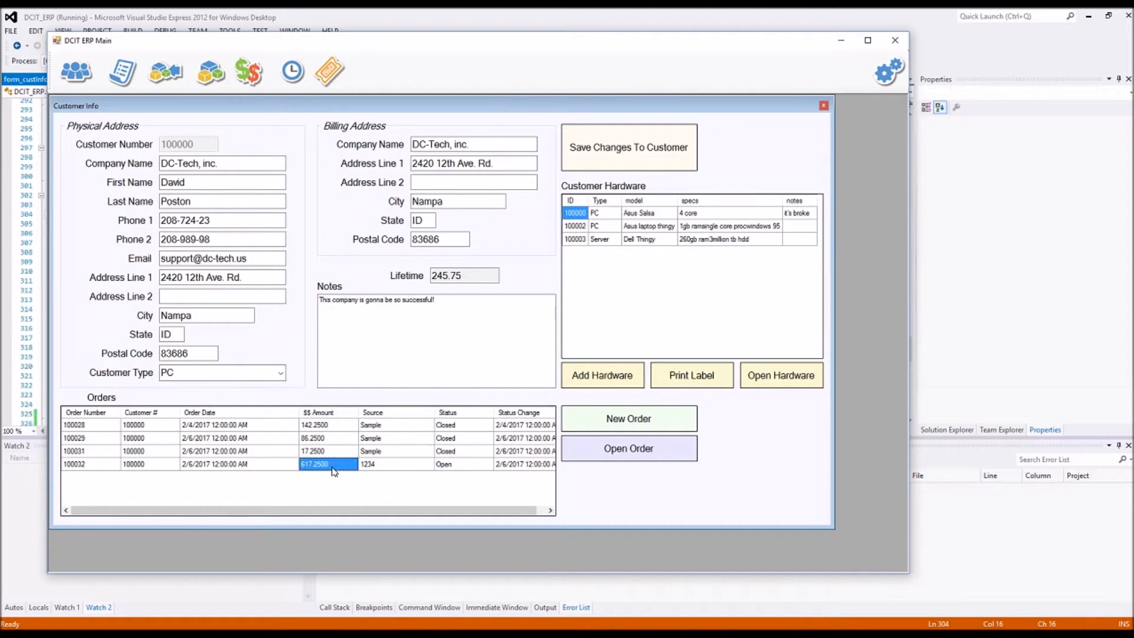
click(823, 106)
click(579, 106)
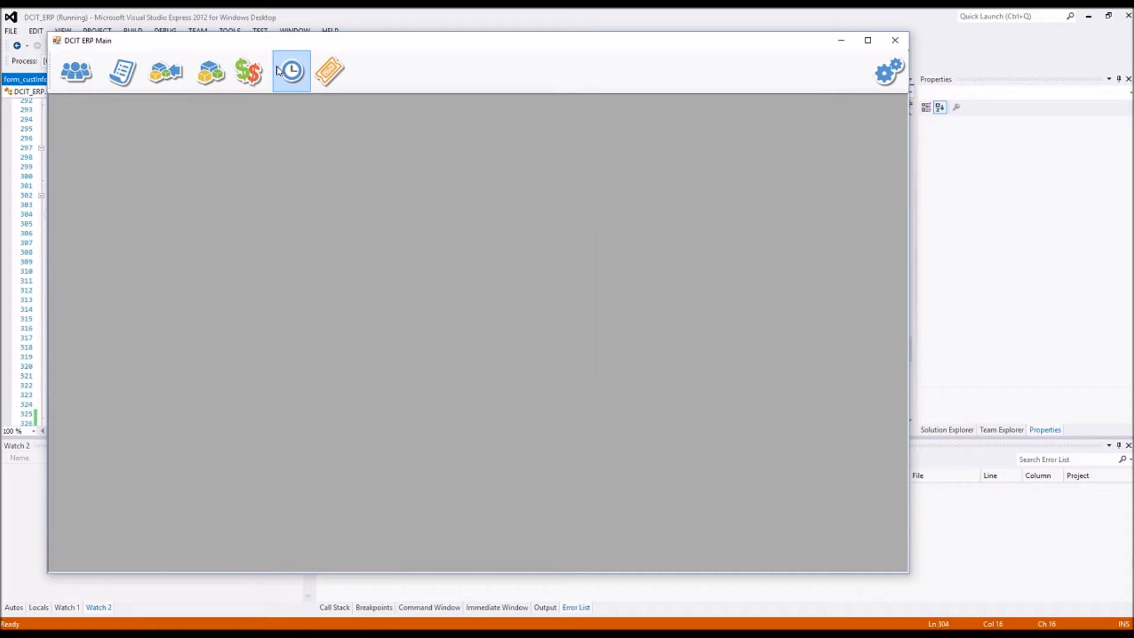
Open Time Logging and select the first listed technician for the open order
click(279, 71)
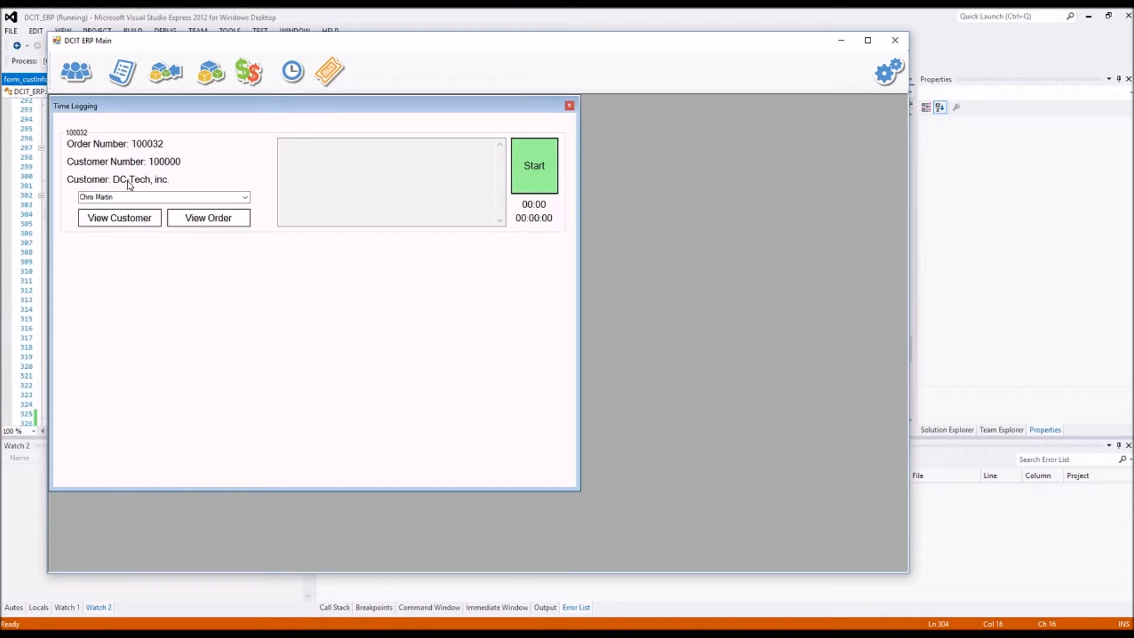
click(210, 197)
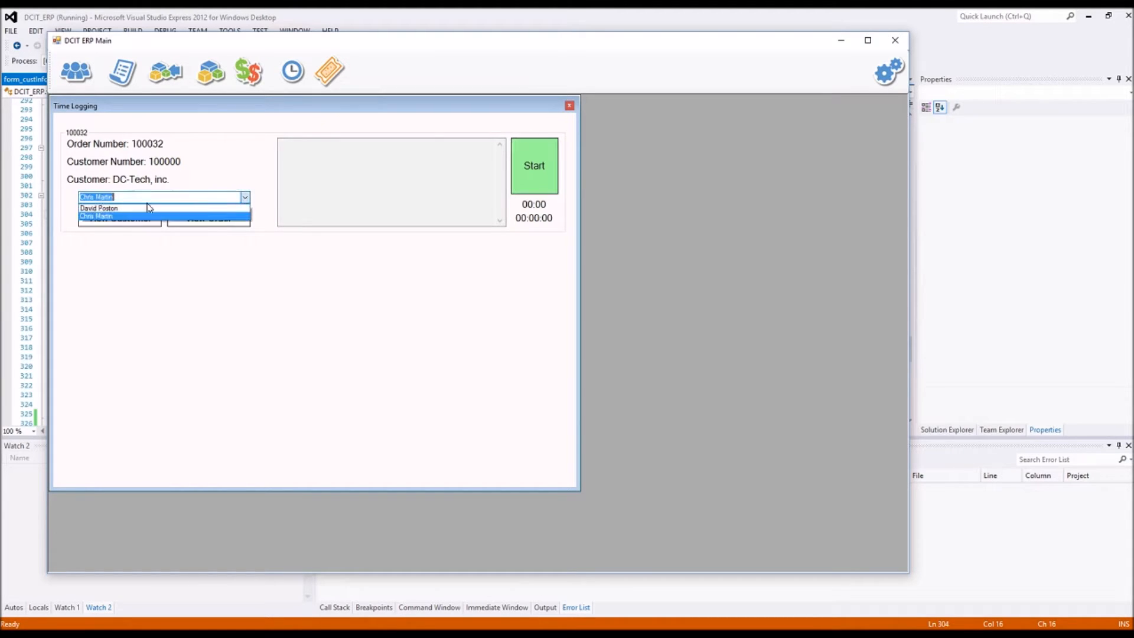
click(148, 208)
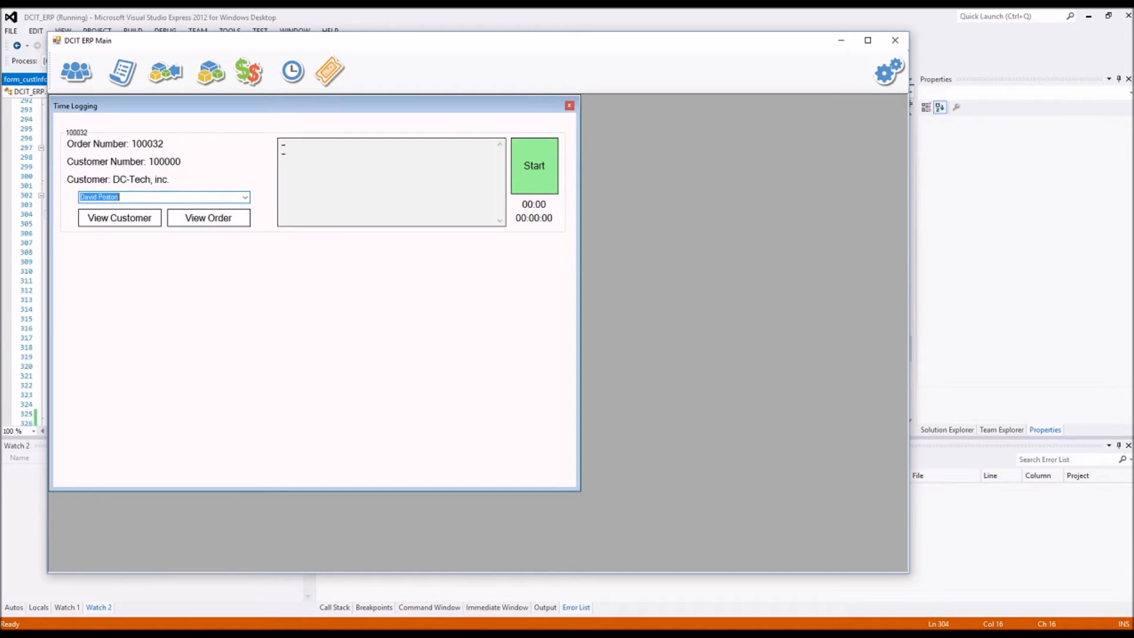
Time a work session on the order and save it with the note "Built hardware." and "still need to install windows"
click(527, 169)
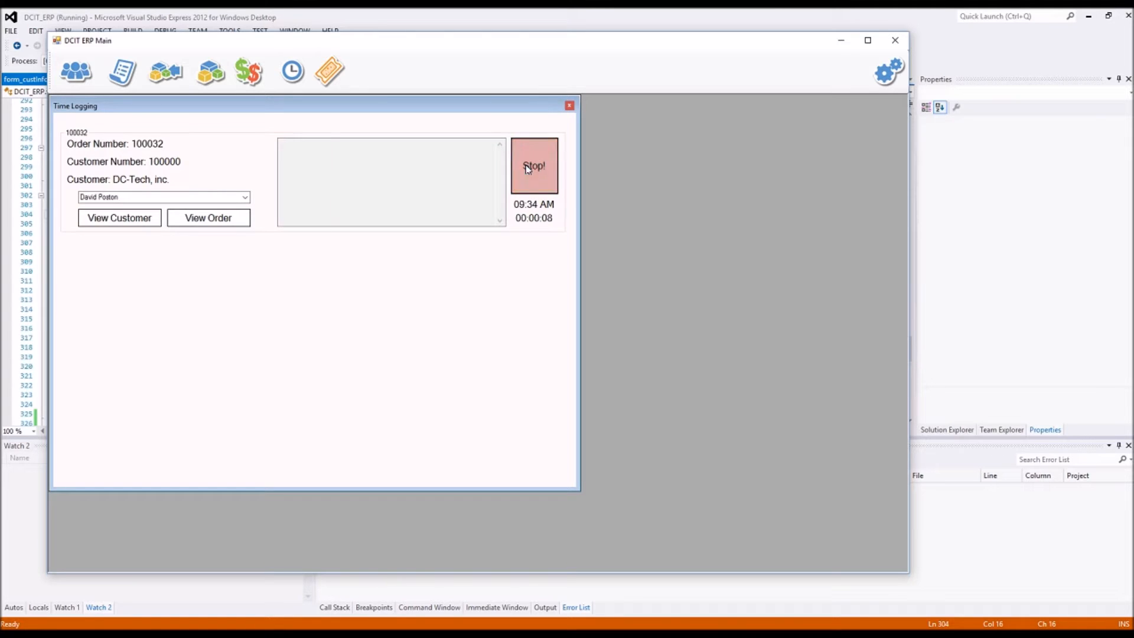
click(525, 164)
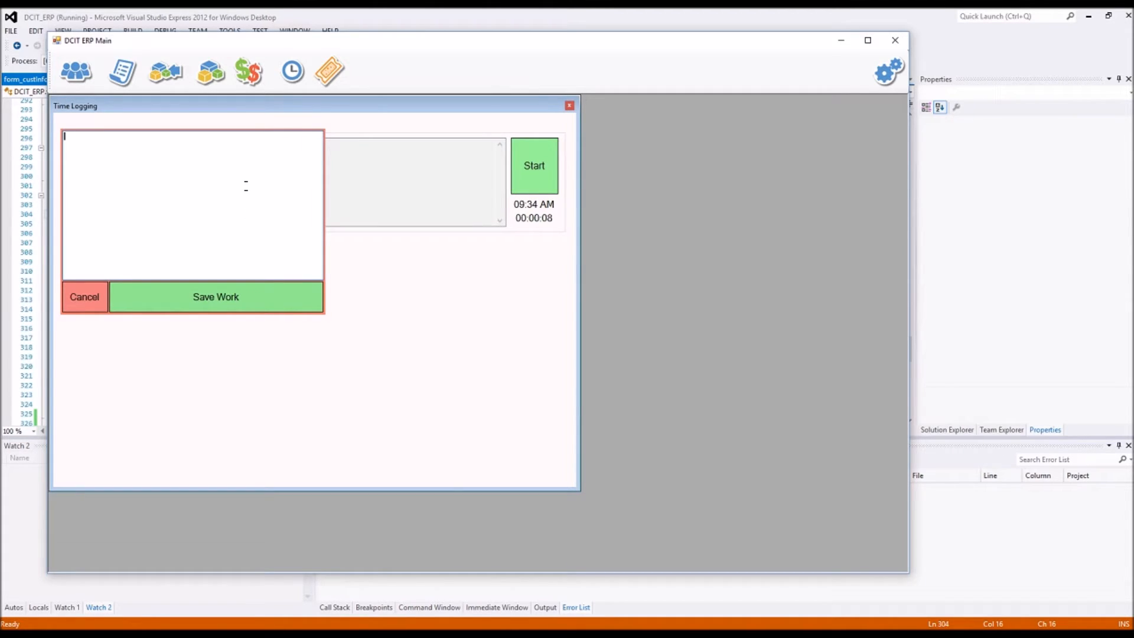
text(Built hardware.)
click(249, 294)
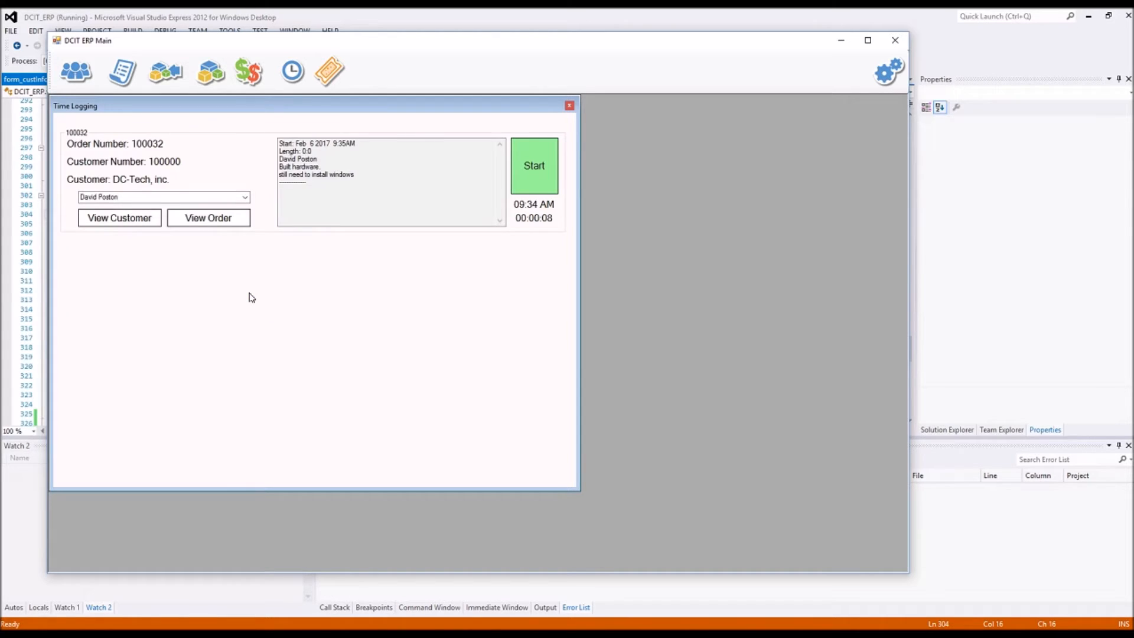
Review the start time and work note of the first entry in the order's time log
click(335, 175)
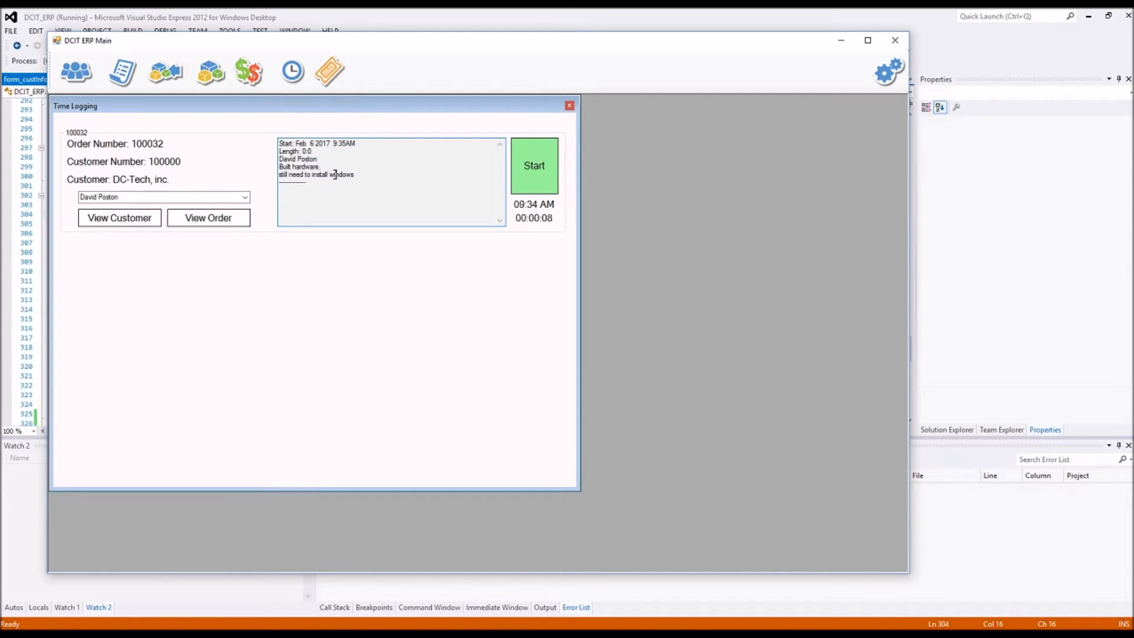
drag(373, 145, 278, 144)
click(345, 187)
drag(371, 174, 249, 166)
click(332, 183)
Switch to the second technician, time a work session and save it with the note "Installed windows" and "needs updates"
click(245, 199)
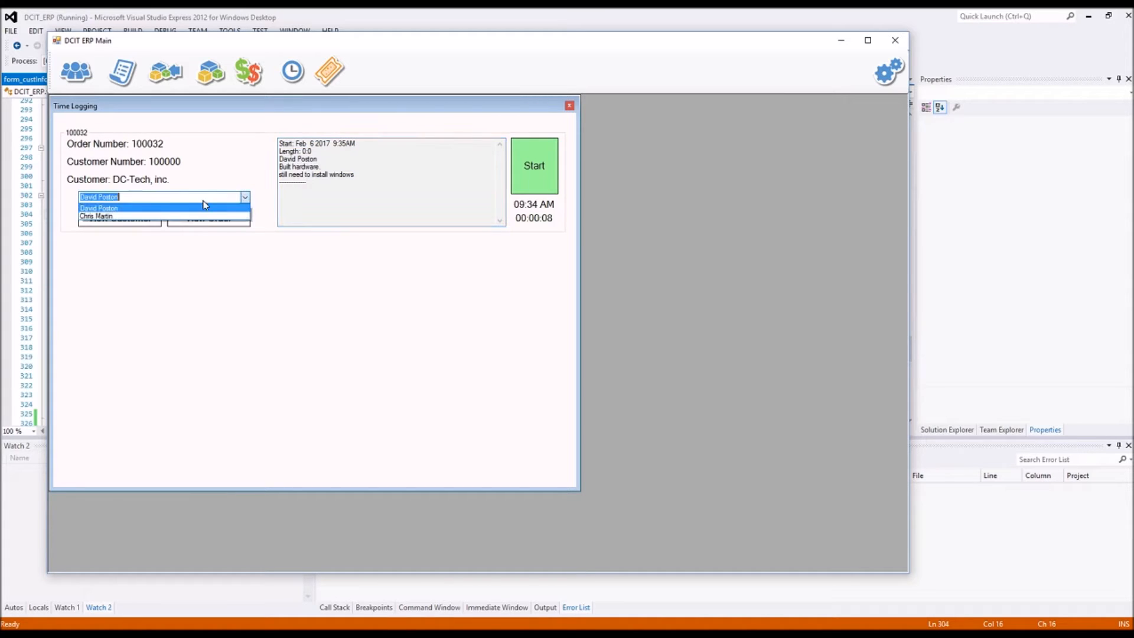
click(130, 217)
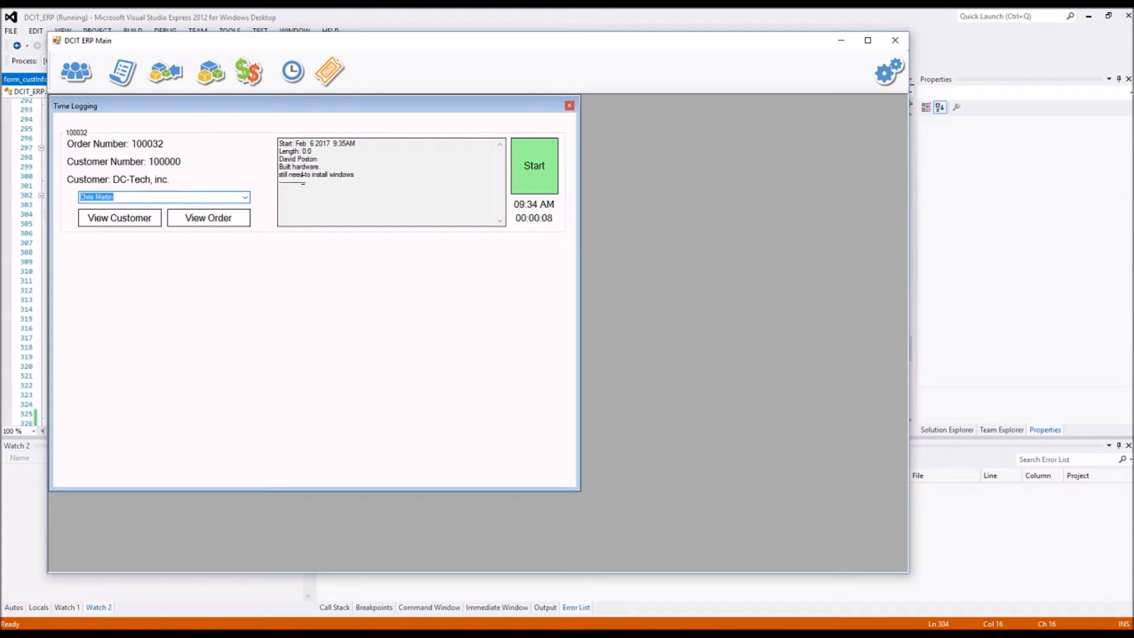
drag(307, 182, 272, 146)
click(321, 161)
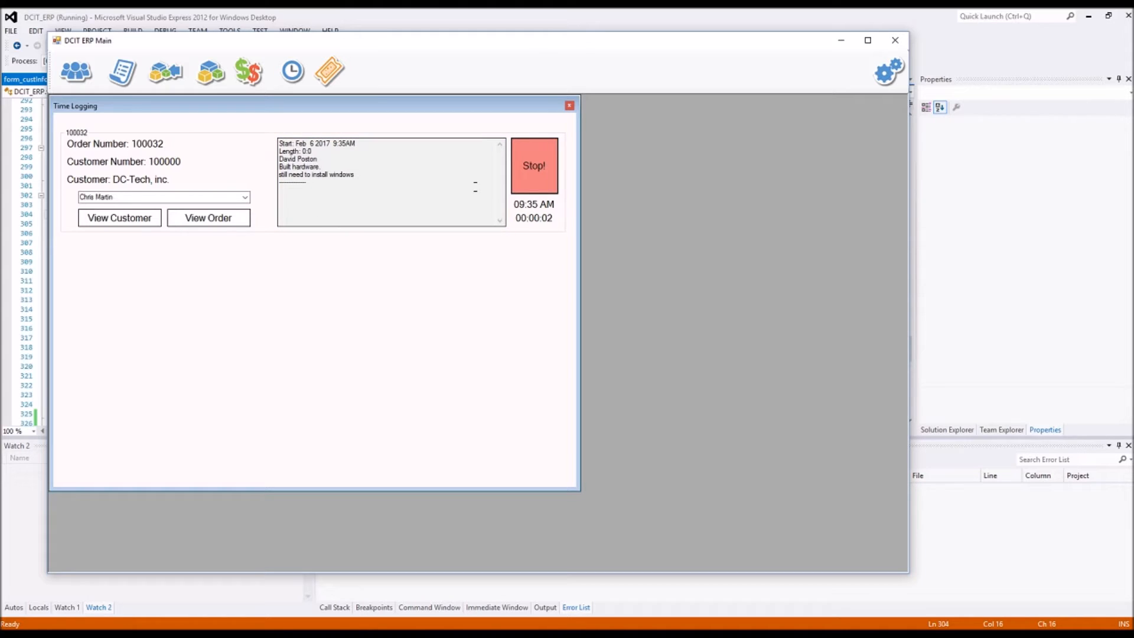
click(526, 169)
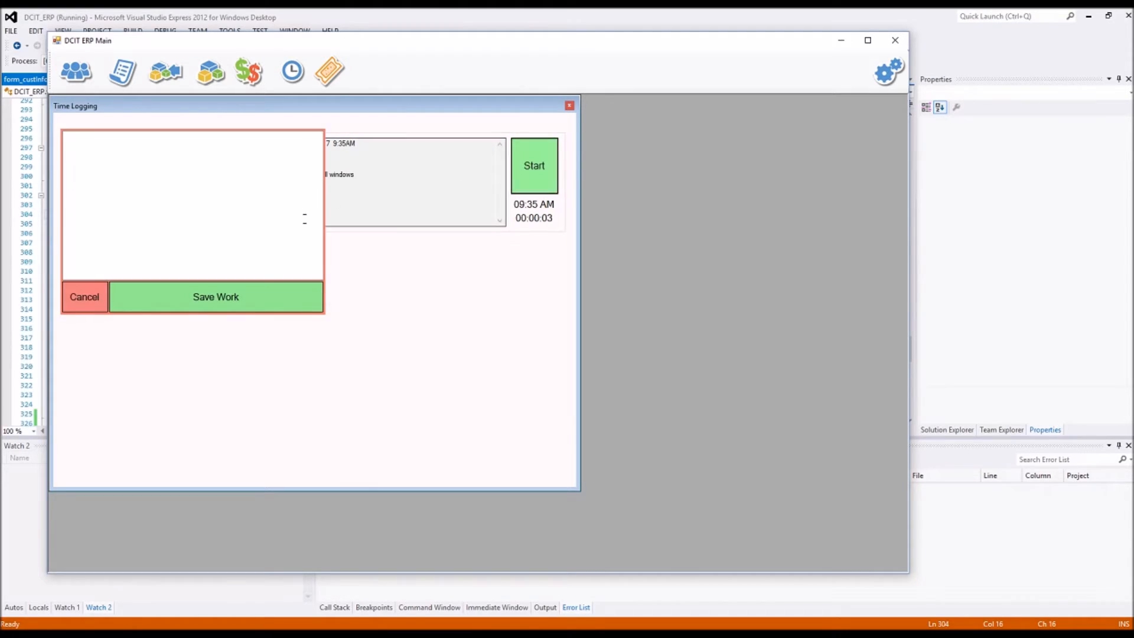
text(Installed windows)
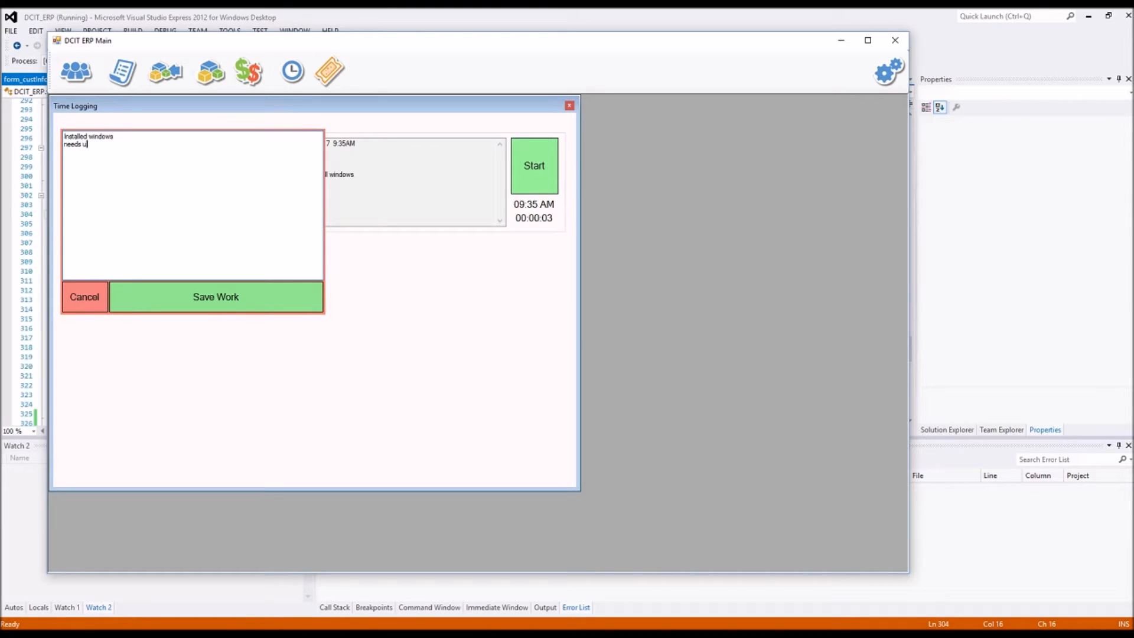
click(210, 305)
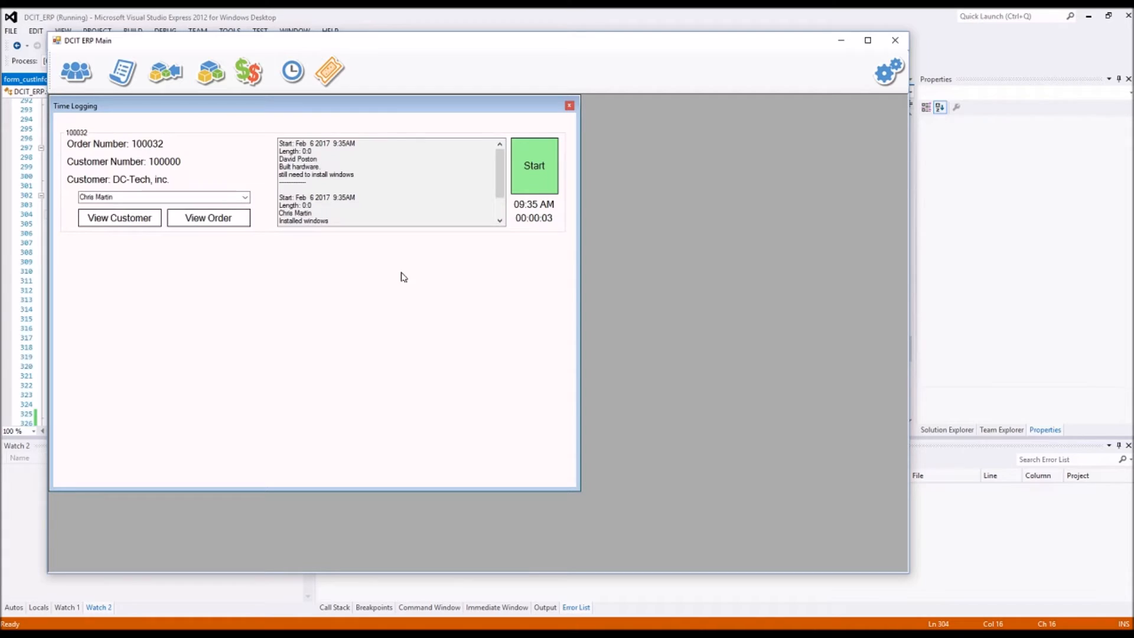
Examine the second time log entry, comparing the completed work with what remains, and check the technician list
drag(328, 202, 265, 192)
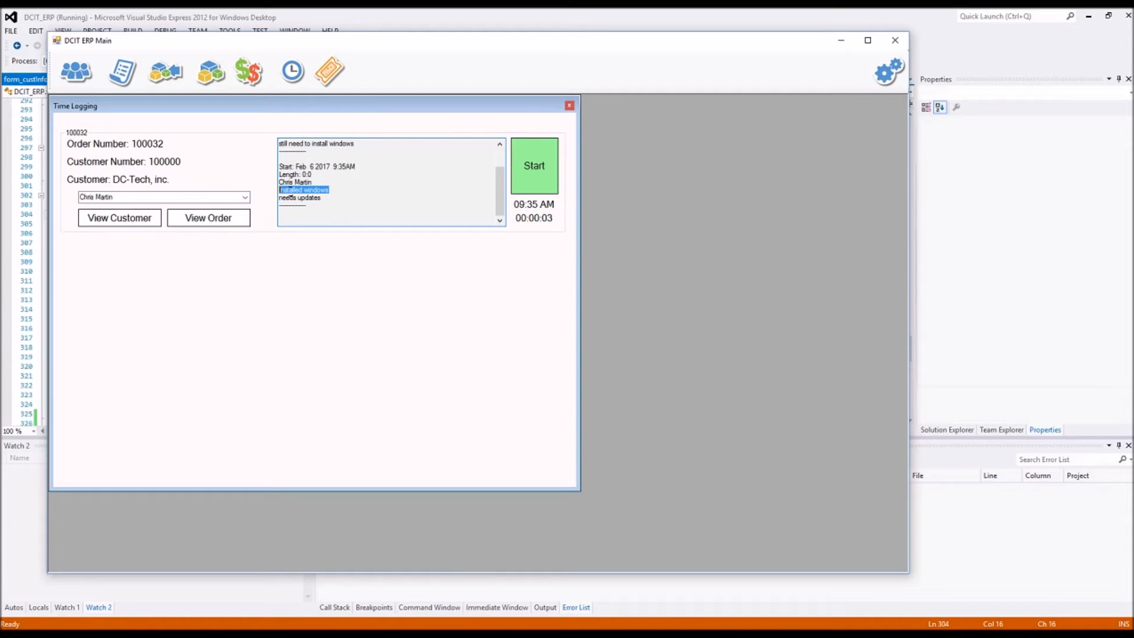
click(337, 188)
drag(324, 201, 284, 189)
click(245, 197)
click(175, 197)
drag(323, 199, 283, 190)
click(348, 198)
click(311, 189)
click(308, 195)
Switch back to the first technician, time a work session and save it with the note "Ran updates. pc is ready"
click(245, 198)
click(136, 216)
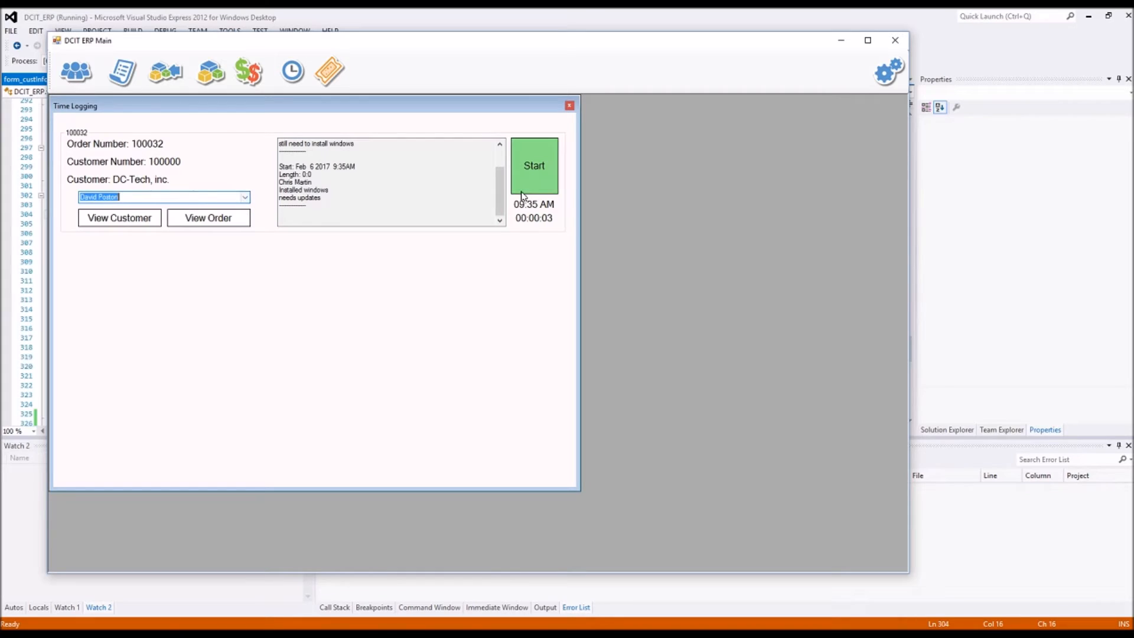
click(537, 181)
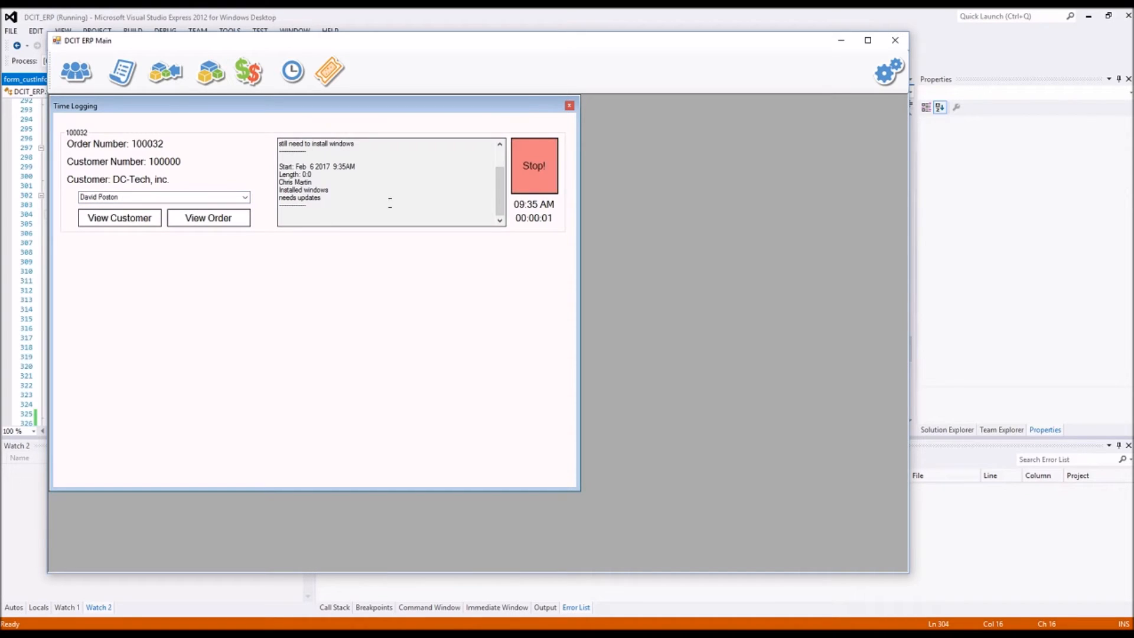
click(536, 179)
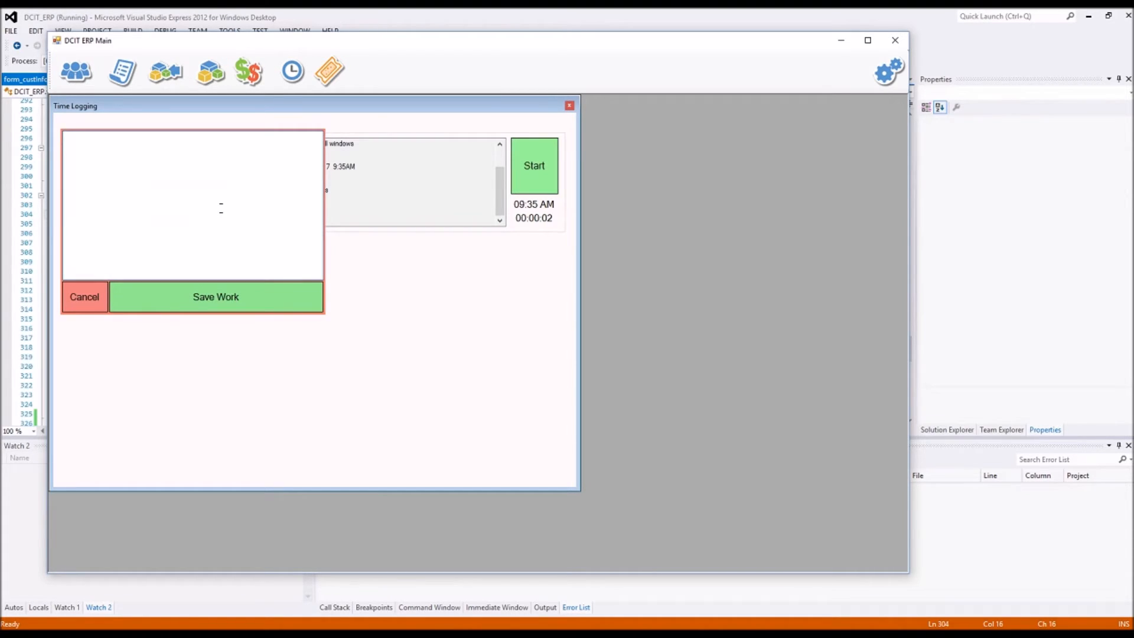
text(Rand updates. pc is ready)
click(216, 309)
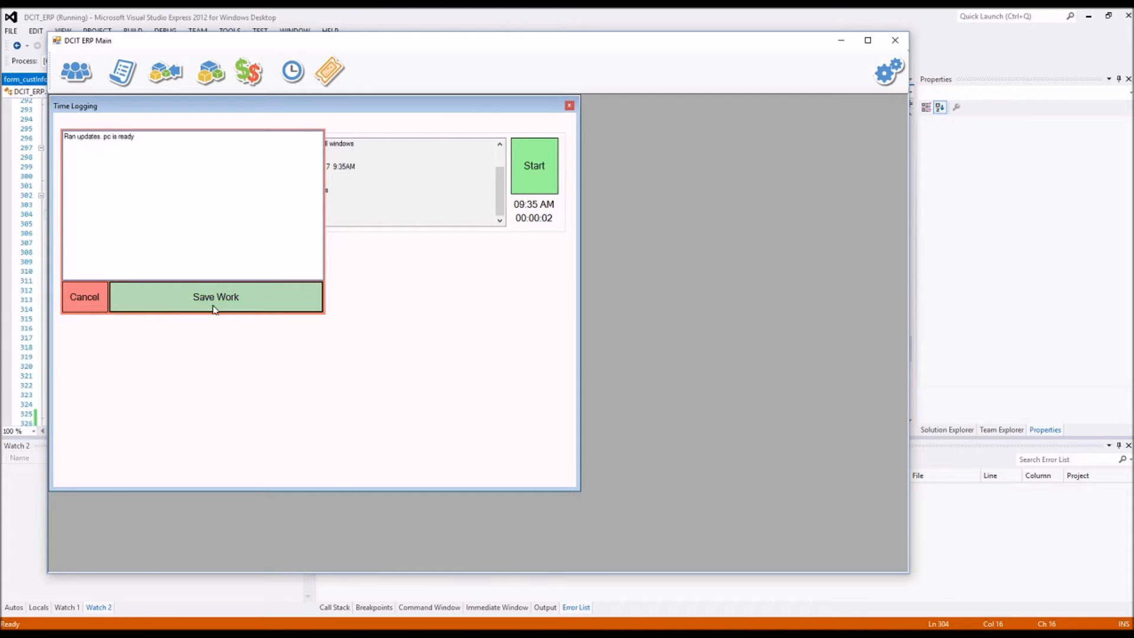
drag(501, 181, 501, 204)
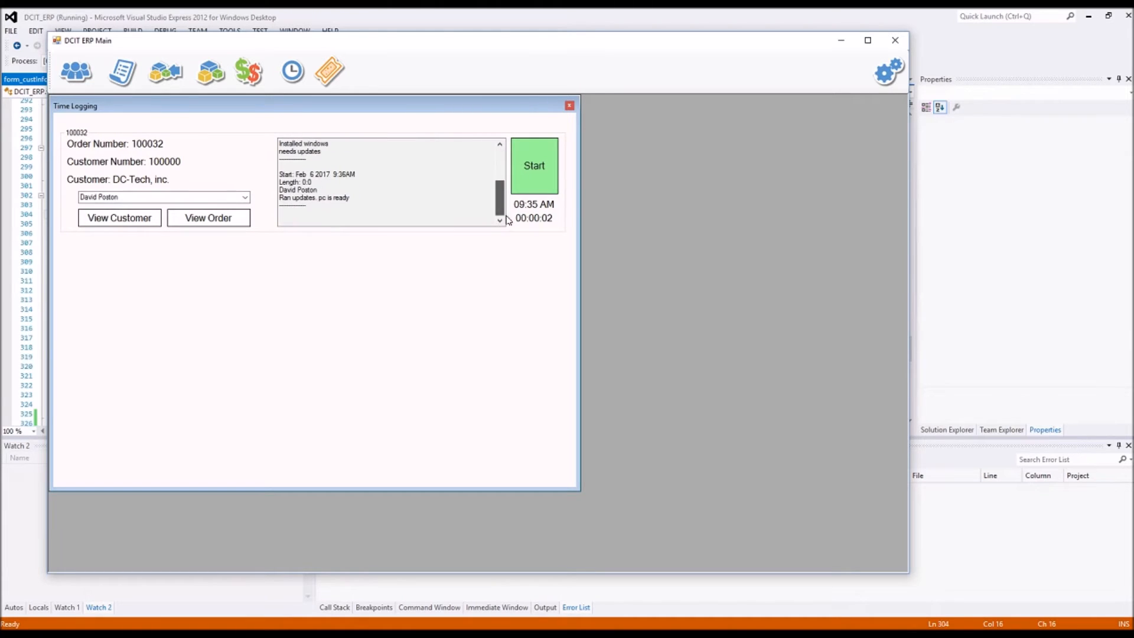
Leave time logging, look up the DC-Tech, inc. customer record and open its order that still has the Open status
click(570, 106)
click(75, 72)
click(350, 145)
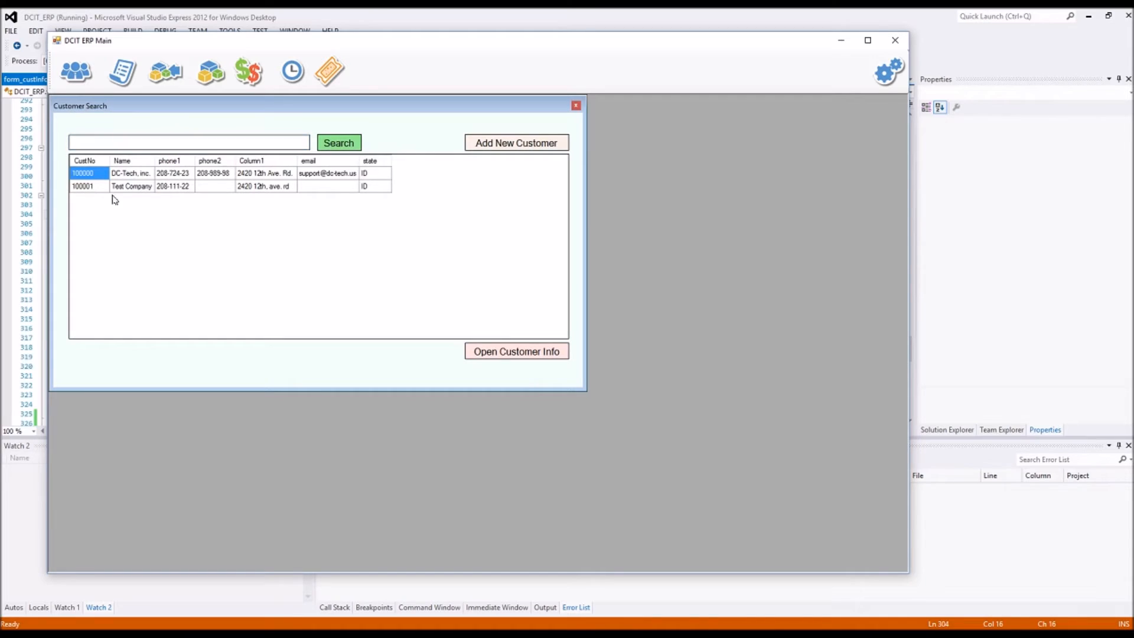
double_click(137, 173)
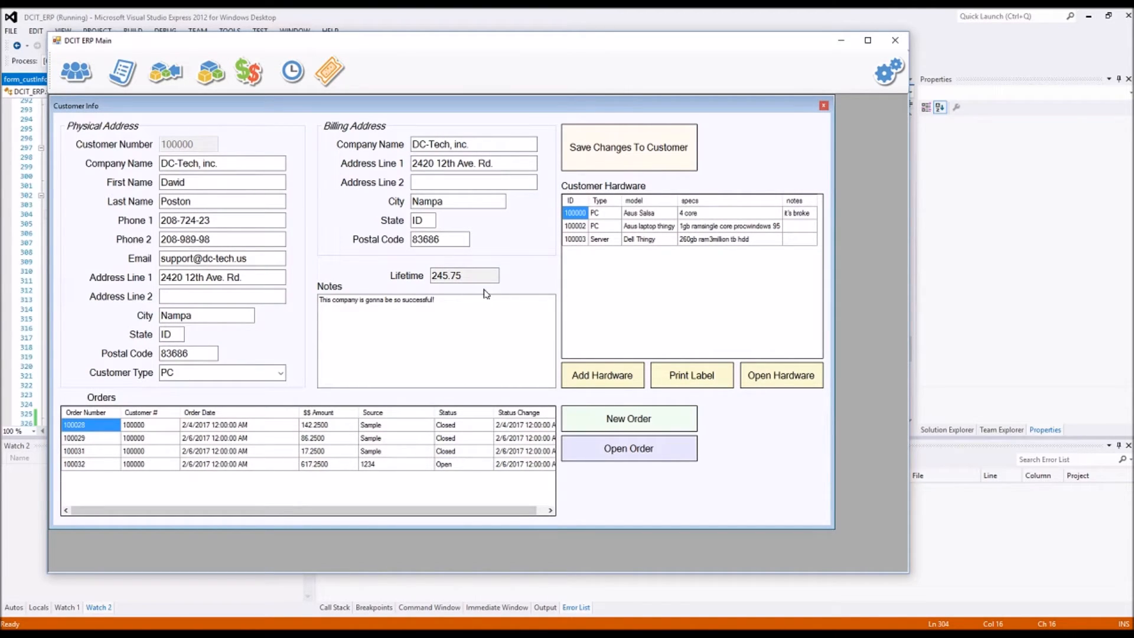
click(452, 468)
double_click(452, 467)
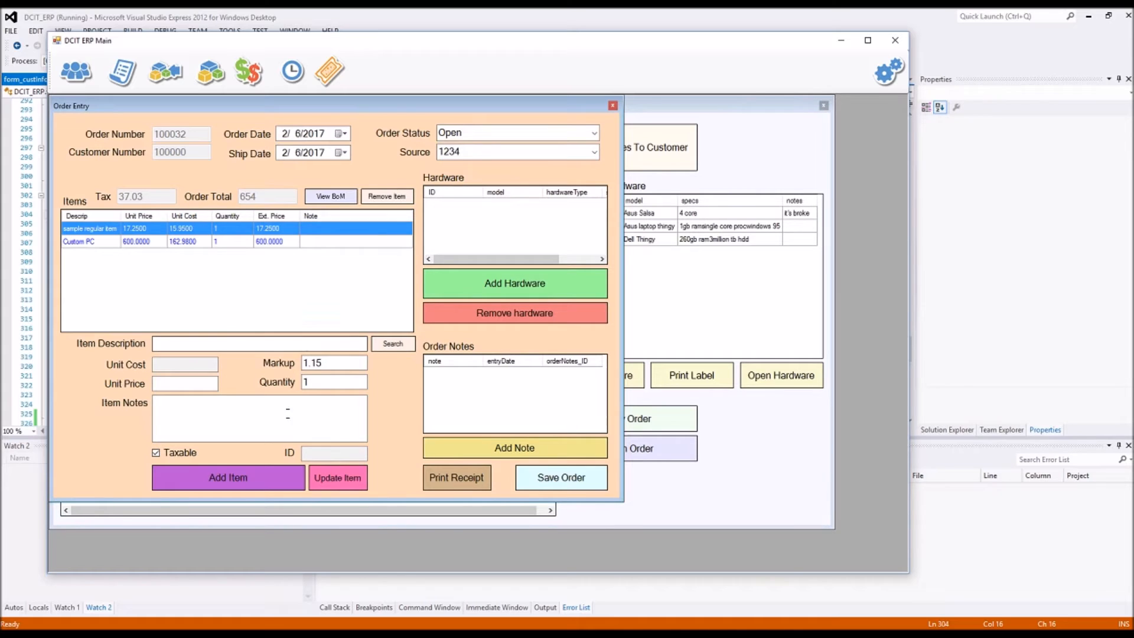
Add the order note "Customer is super cool!!!" and widen the note column to show its full text
click(485, 448)
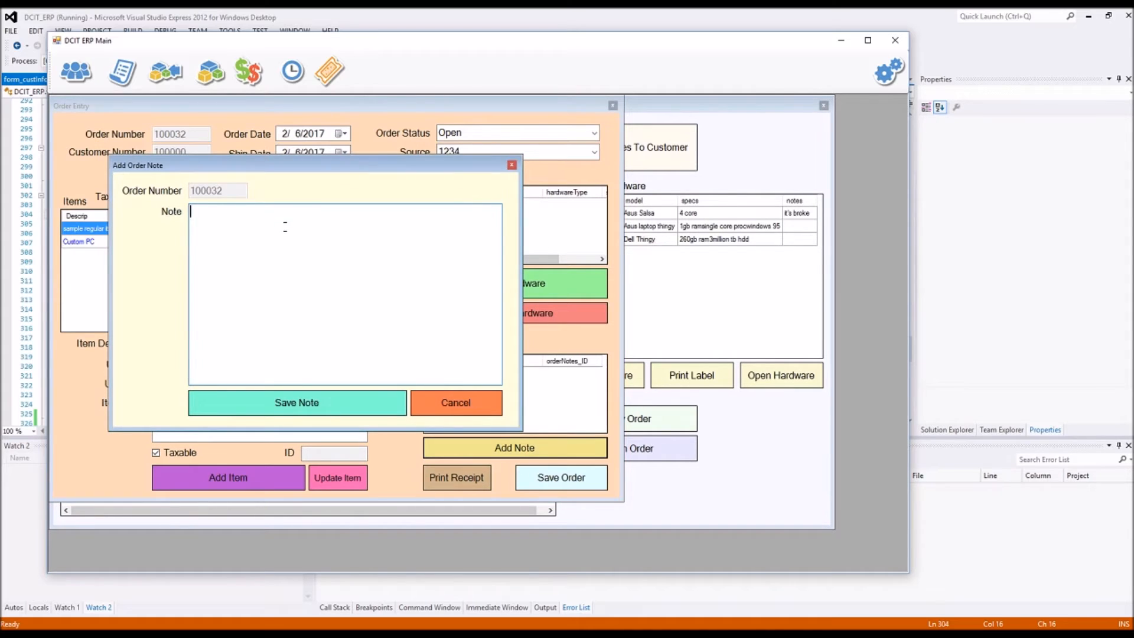
text(Customer is super cool!!!)
click(357, 408)
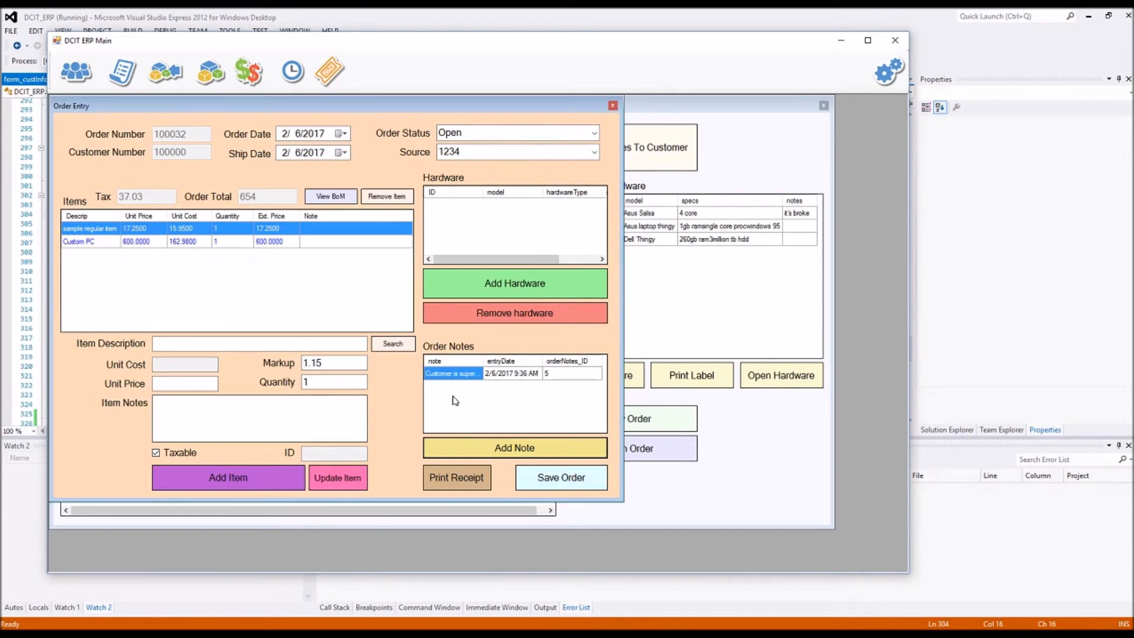
click(552, 376)
click(586, 375)
click(476, 376)
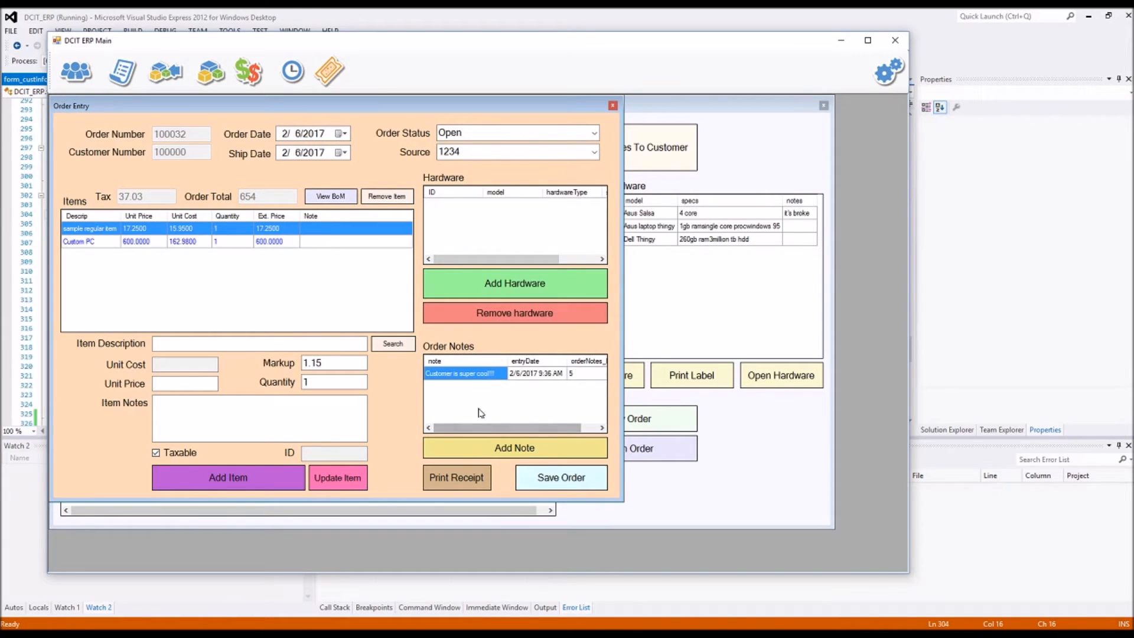
Set the order status to Closed and save the order, printing its receipt to a PDF file named 4
click(594, 133)
click(459, 155)
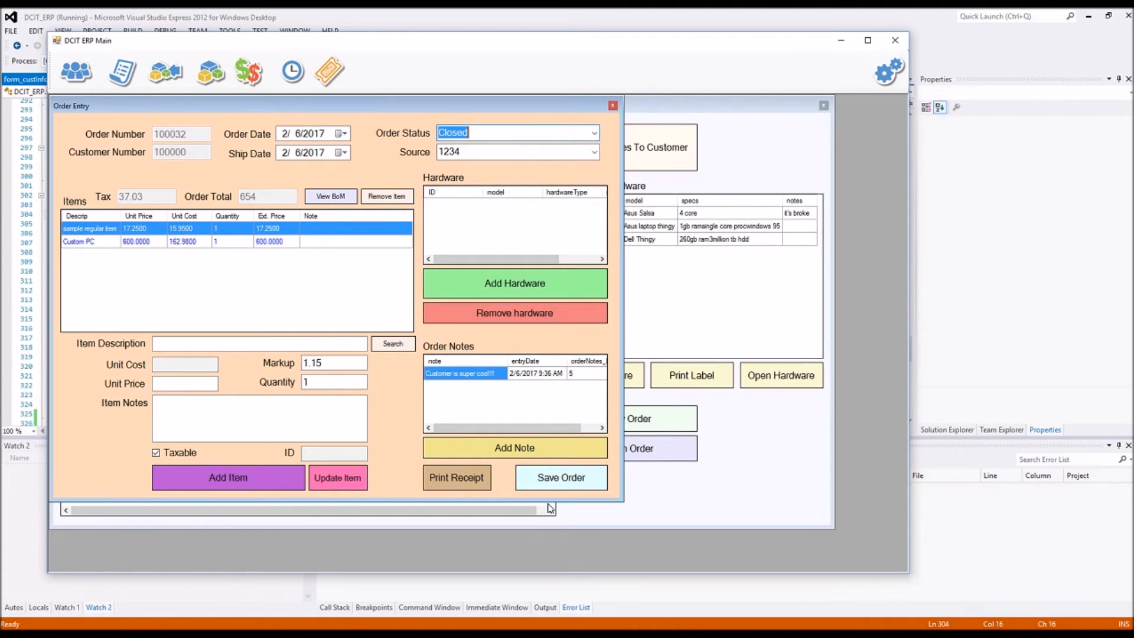
click(544, 484)
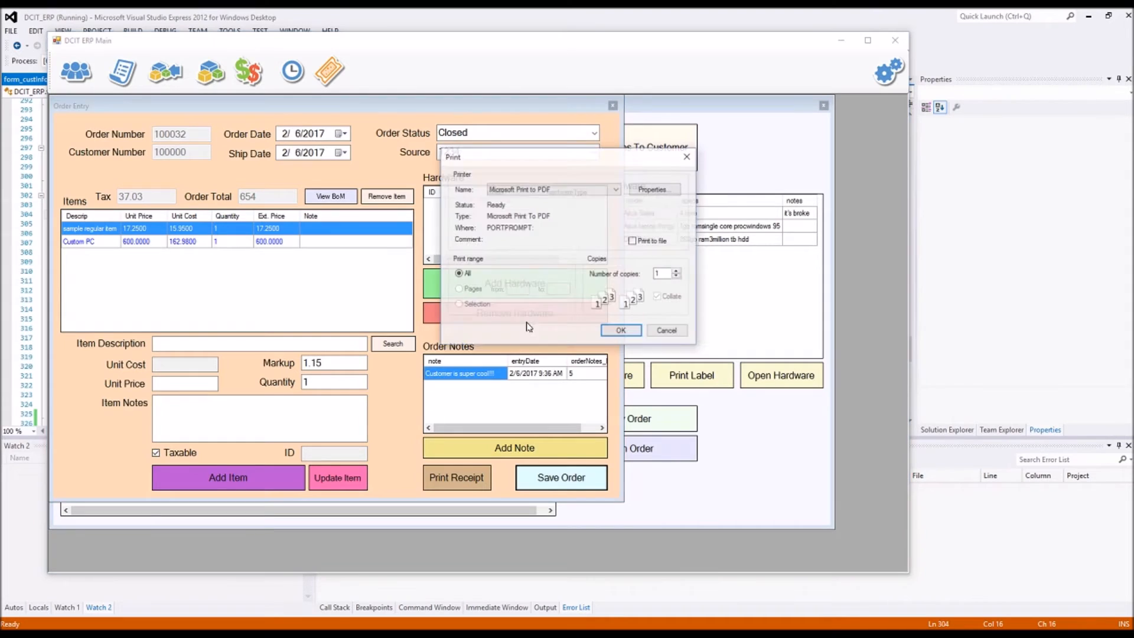
click(620, 332)
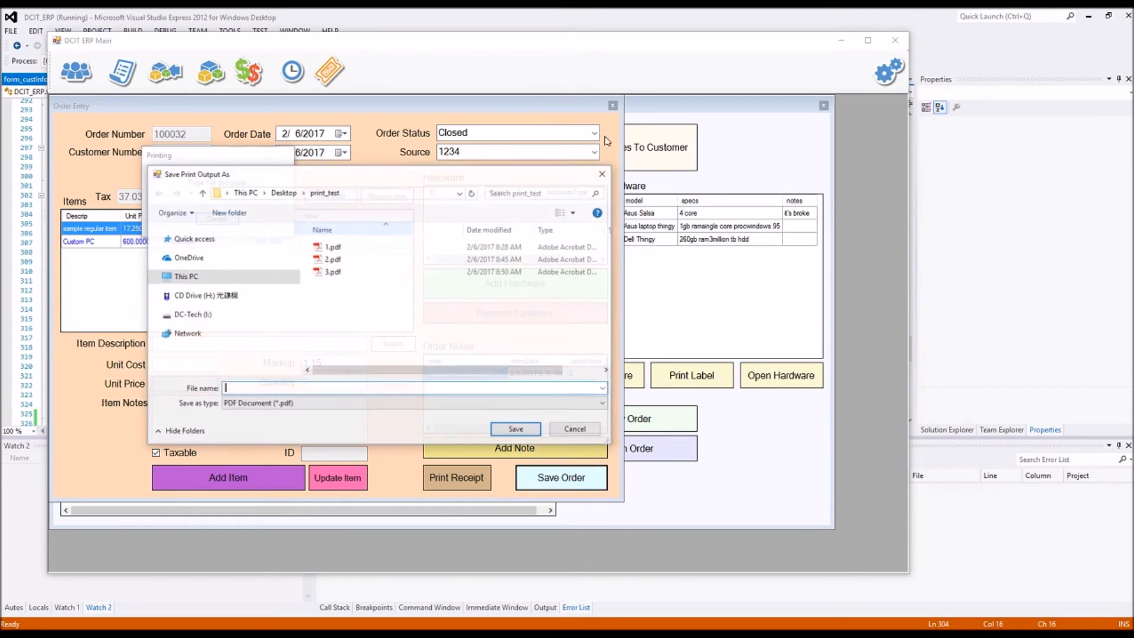
text(4)
key(Return)
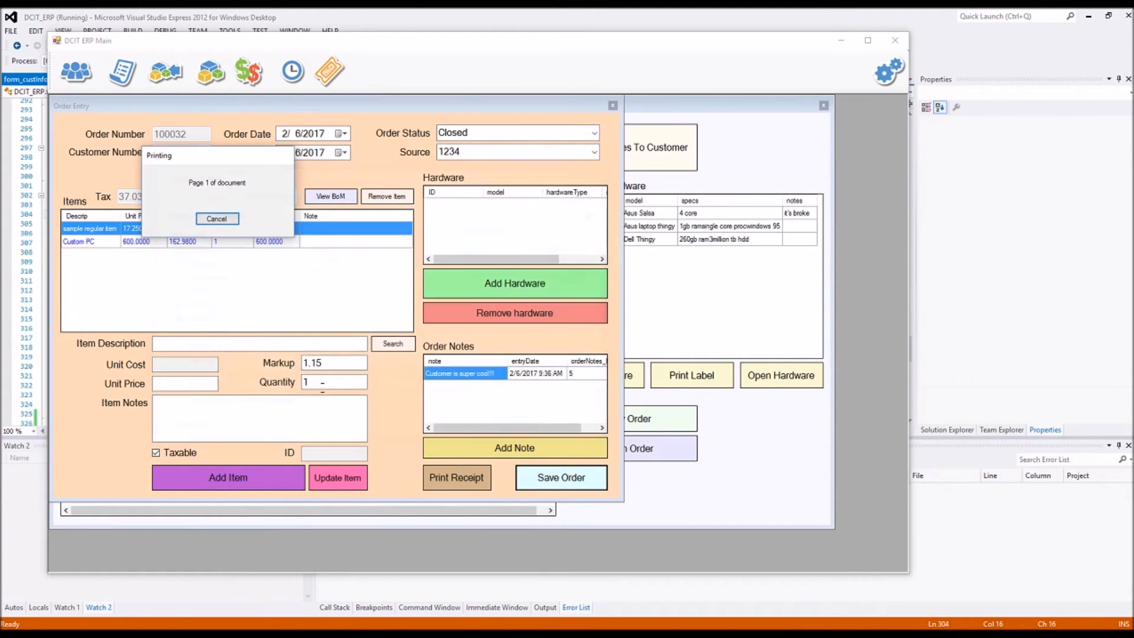
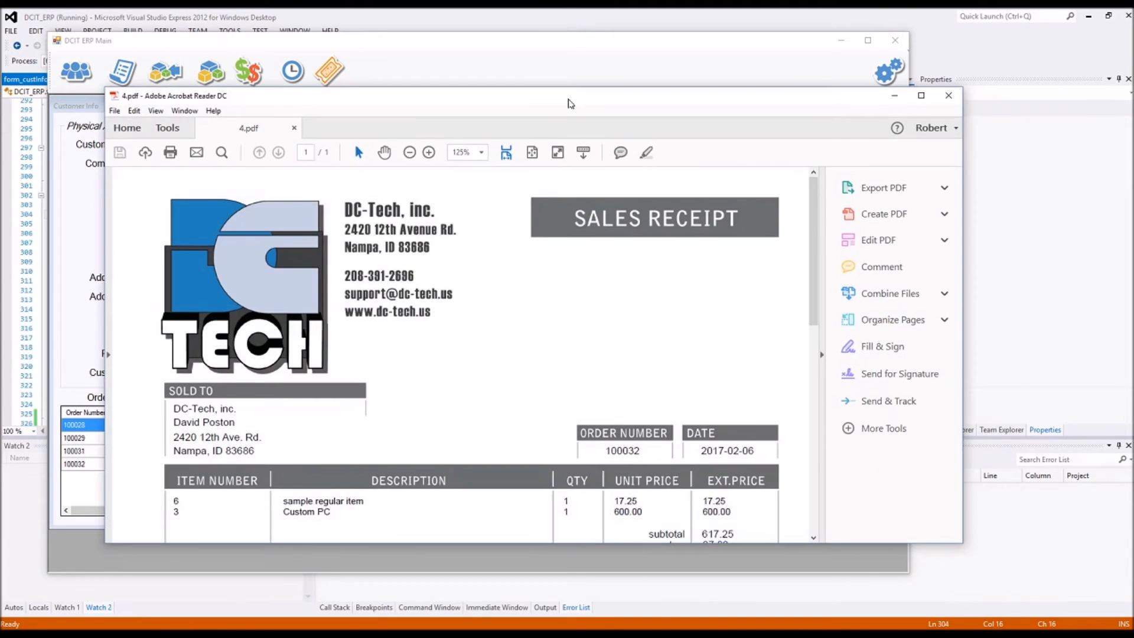
Examine the sales receipt PDF from header to order total and warranty terms in Acrobat Reader, and close it
double_click(571, 104)
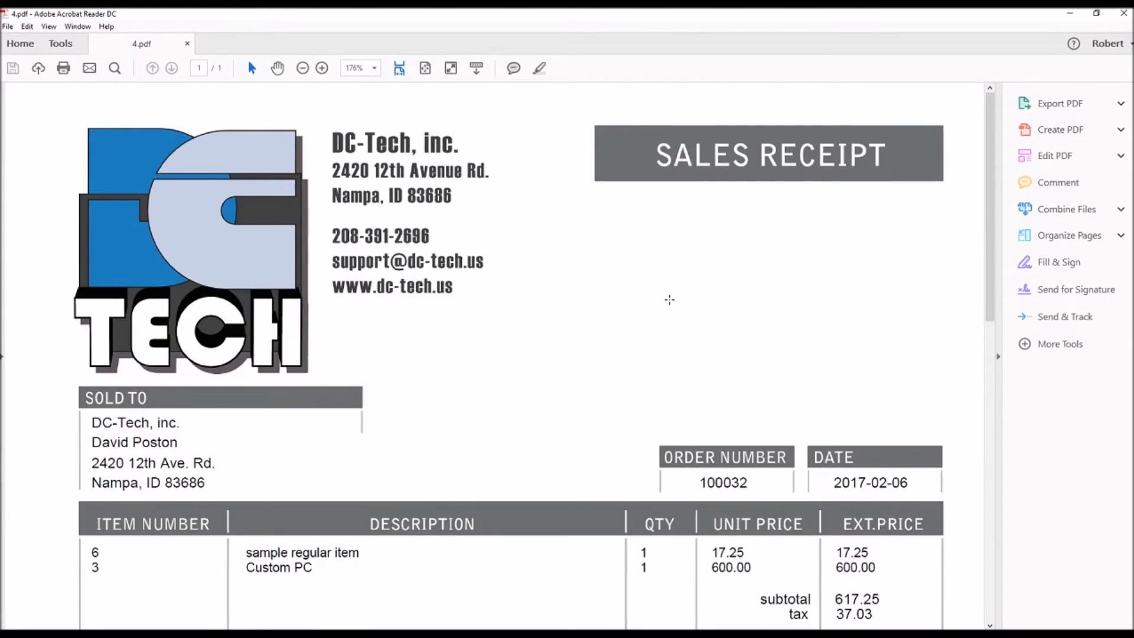
scroll(669, 300, down, 1)
click(670, 301)
scroll(669, 300, down, 1)
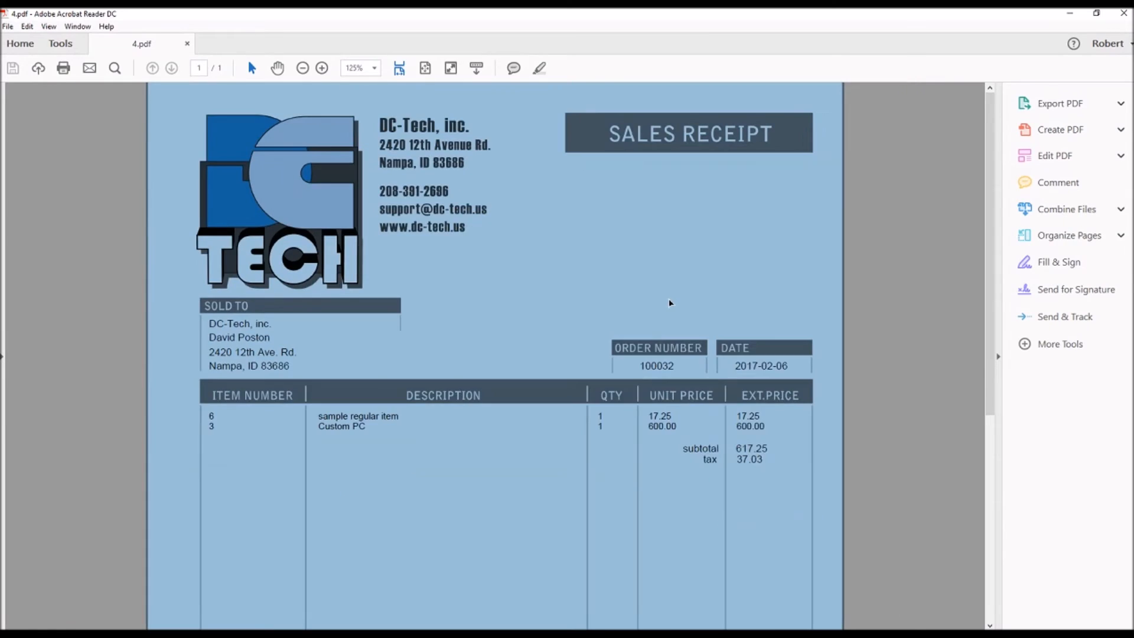
click(858, 271)
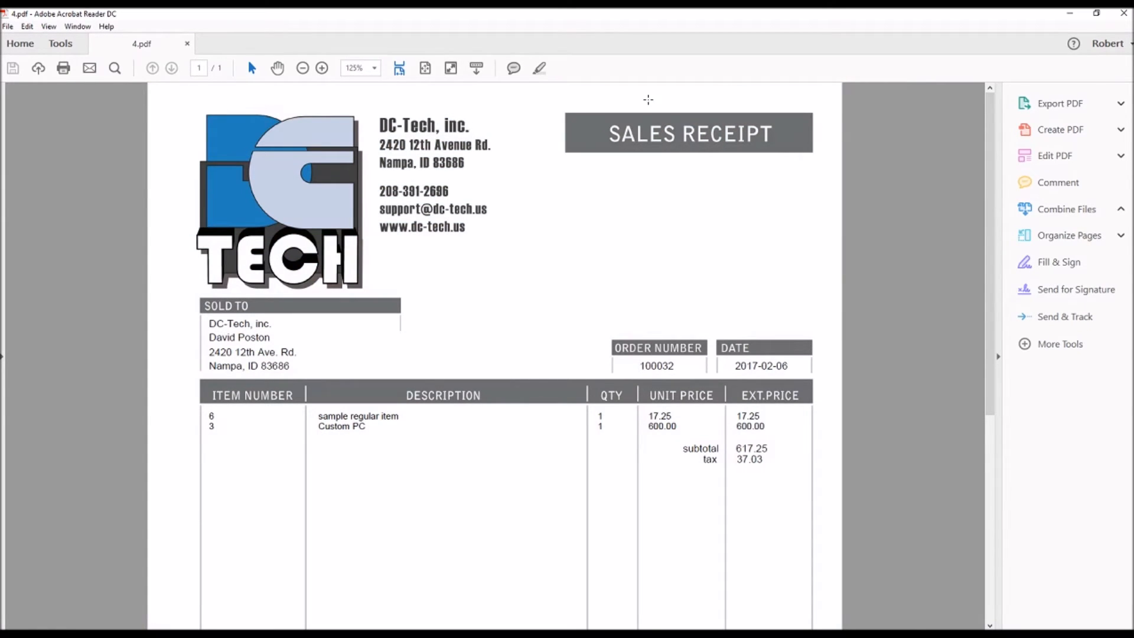
scroll(685, 322, down, 1)
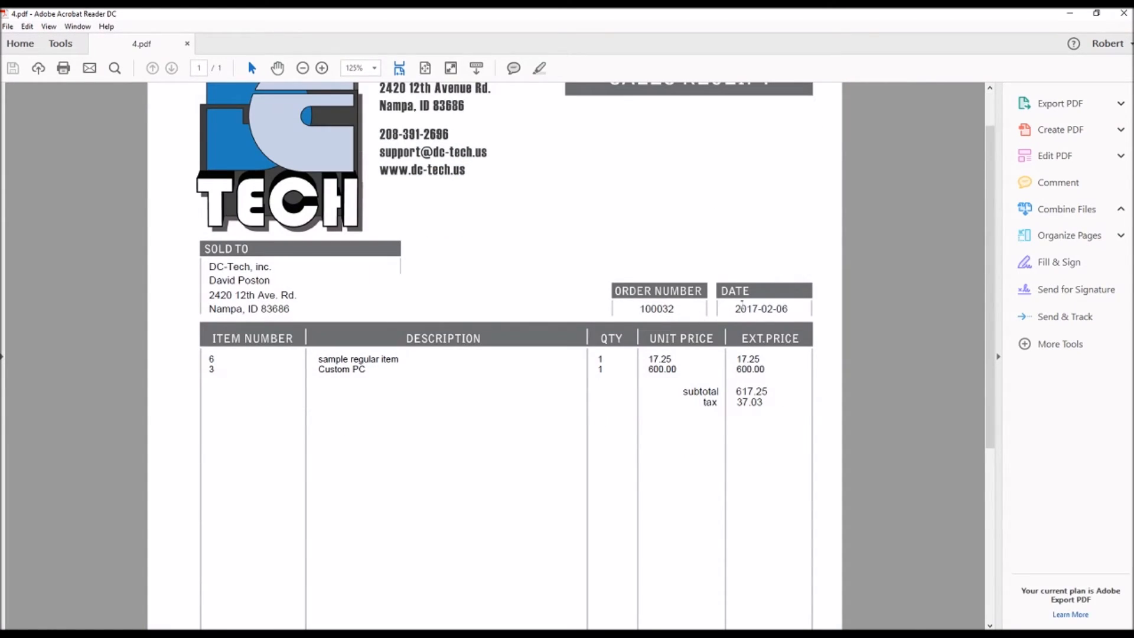
scroll(445, 299, down, 2)
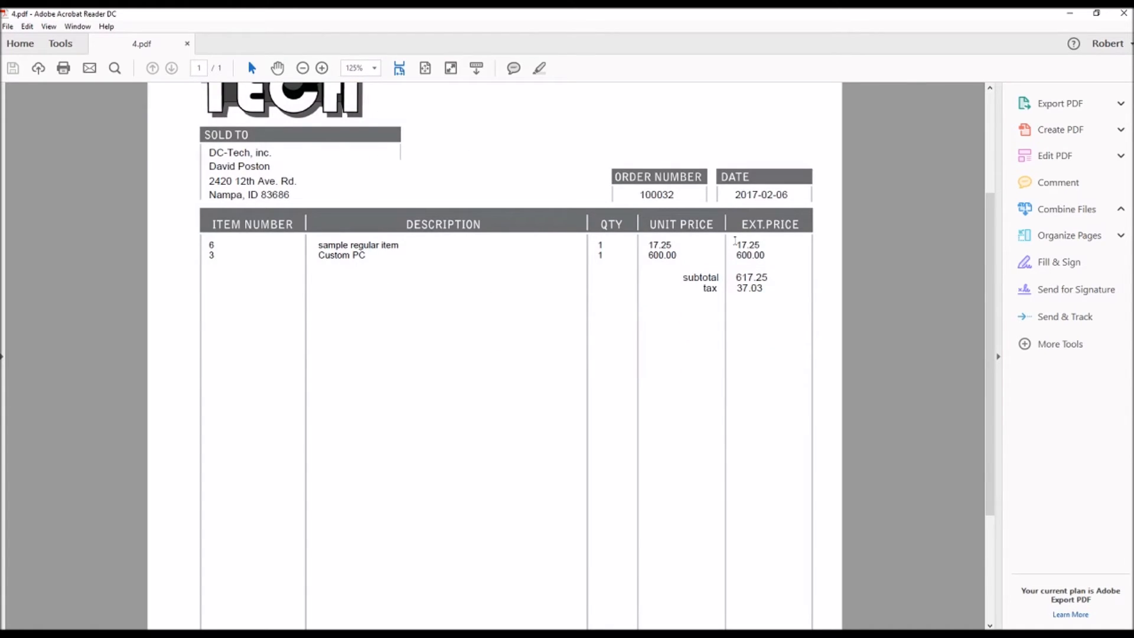
scroll(655, 381, down, 3)
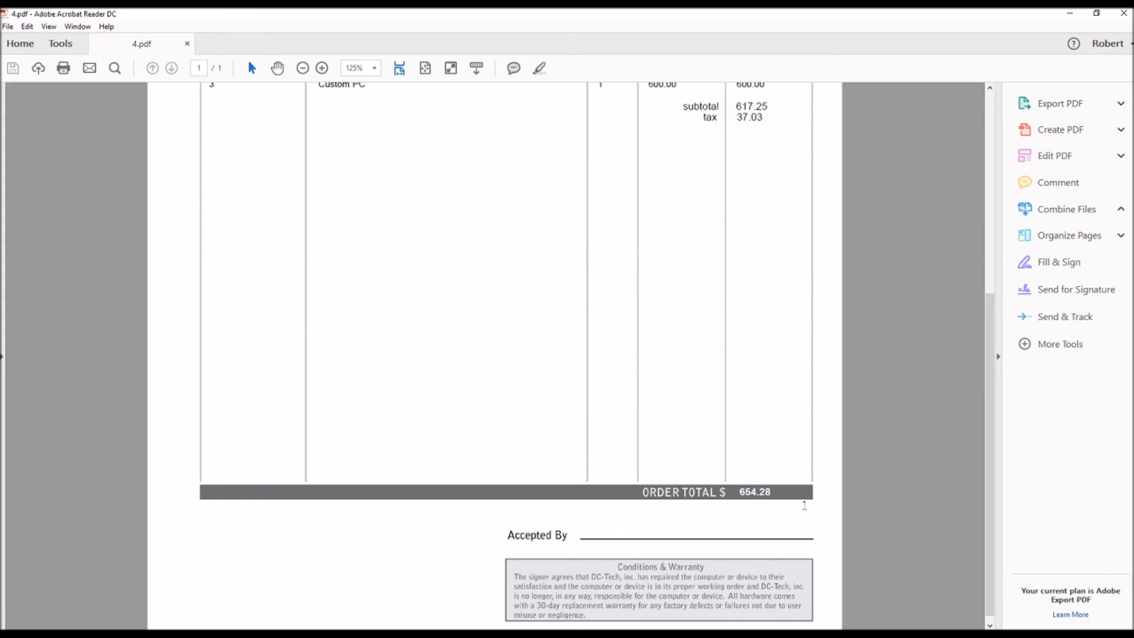
scroll(733, 528, up, 6)
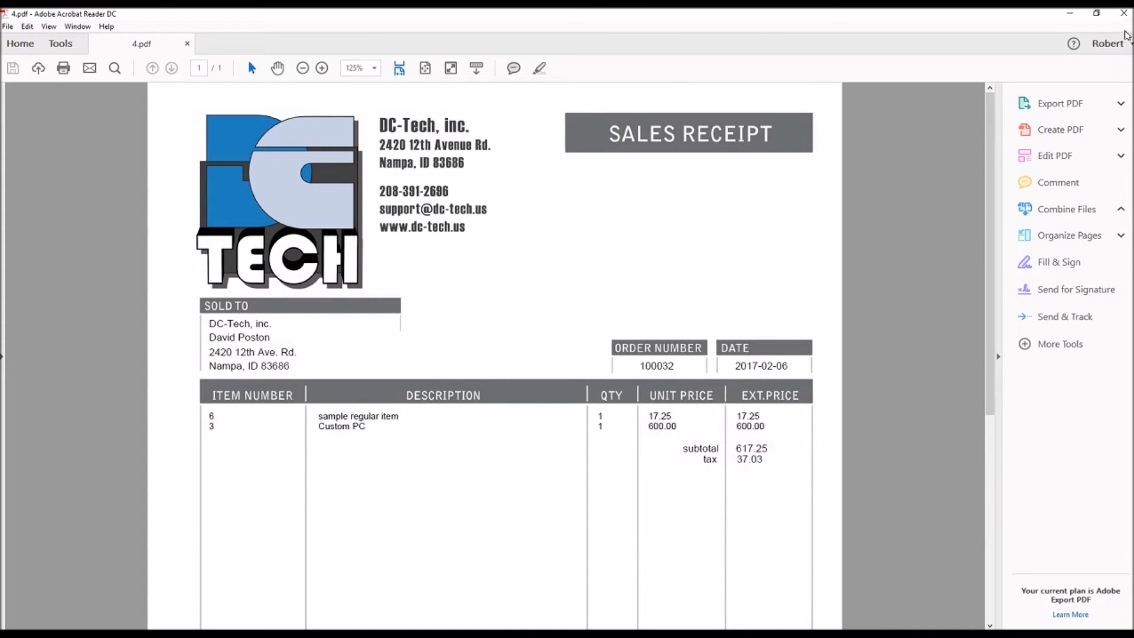
click(1123, 13)
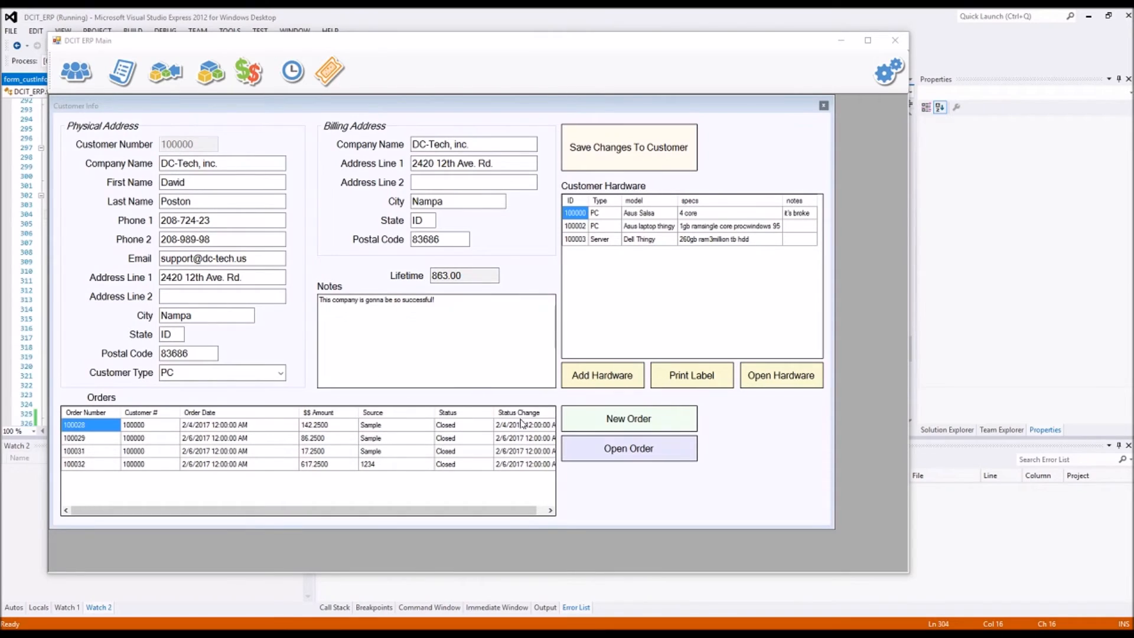
Check the latest order's status in the customer's order list, and close the customer record and customer search
click(452, 465)
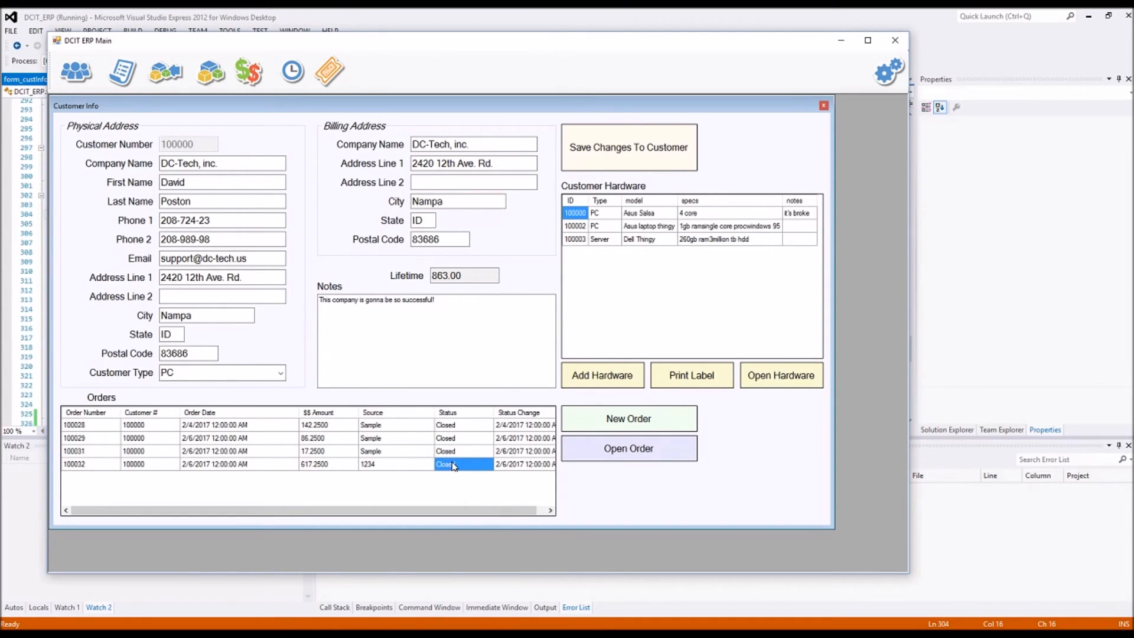
click(823, 105)
click(576, 105)
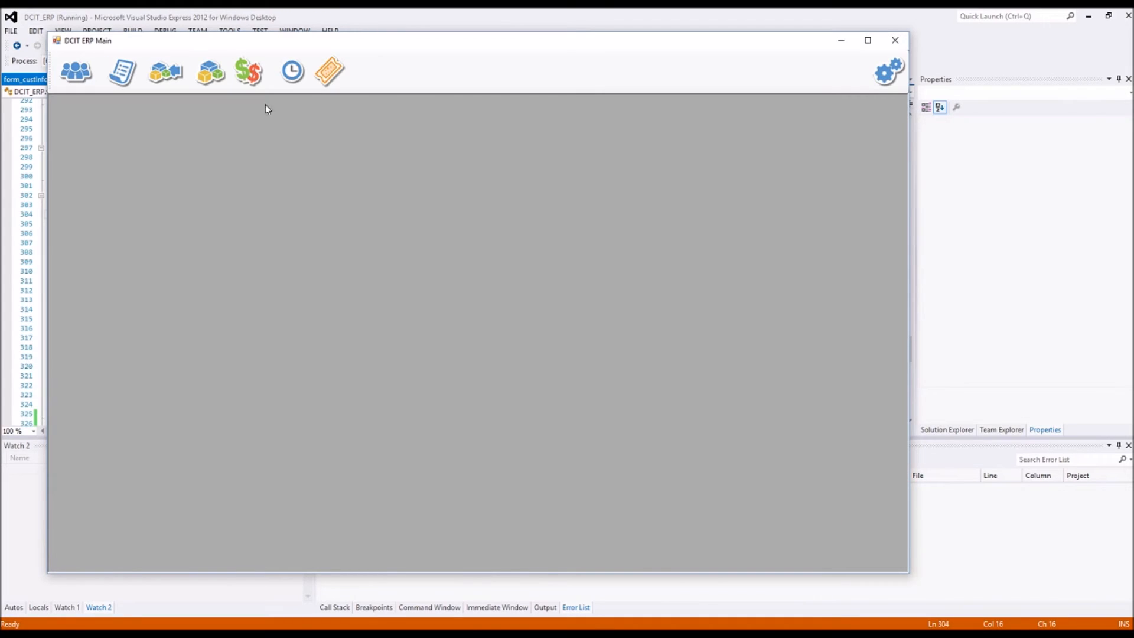
Review the Test Proc inventory item's sales transaction, FIFO layers and available inventory, and close the inventory
click(212, 75)
click(323, 130)
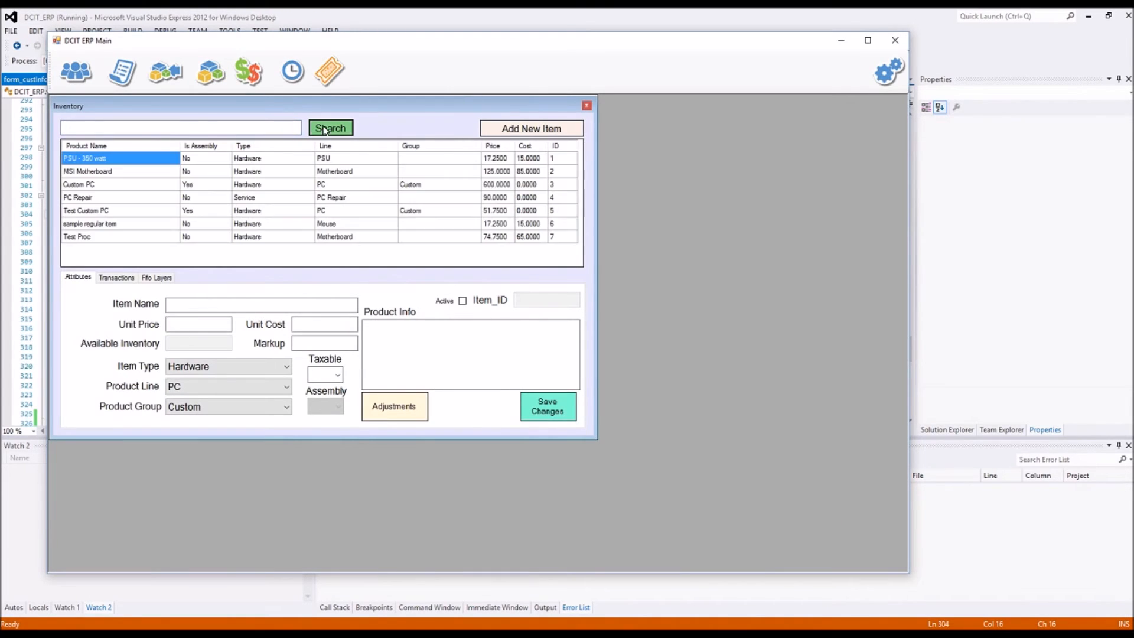
click(116, 238)
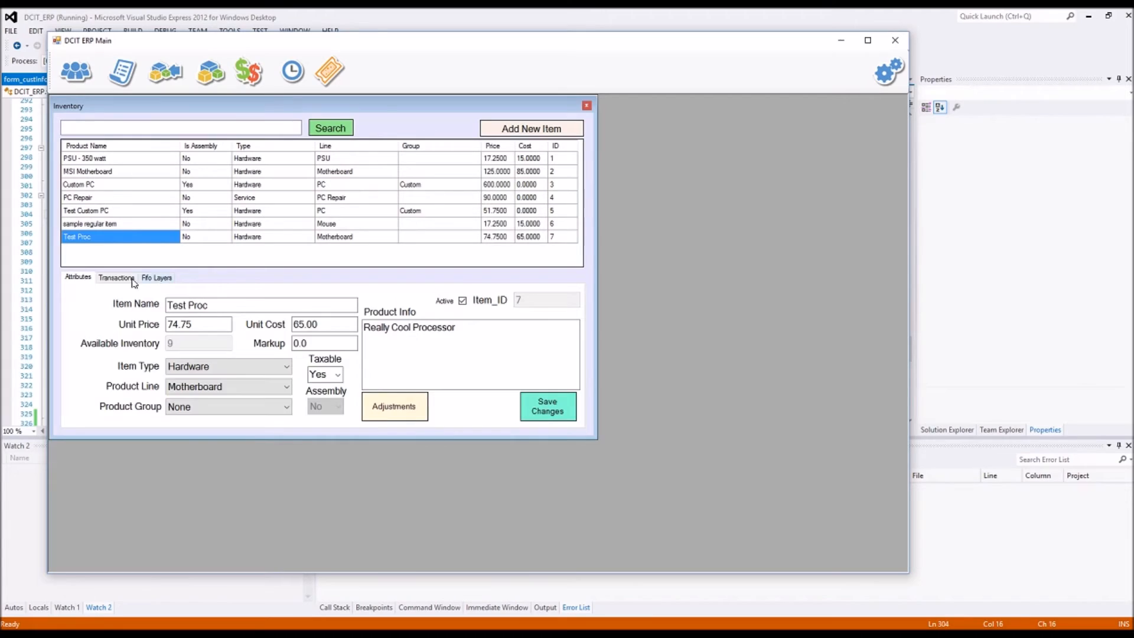
click(133, 278)
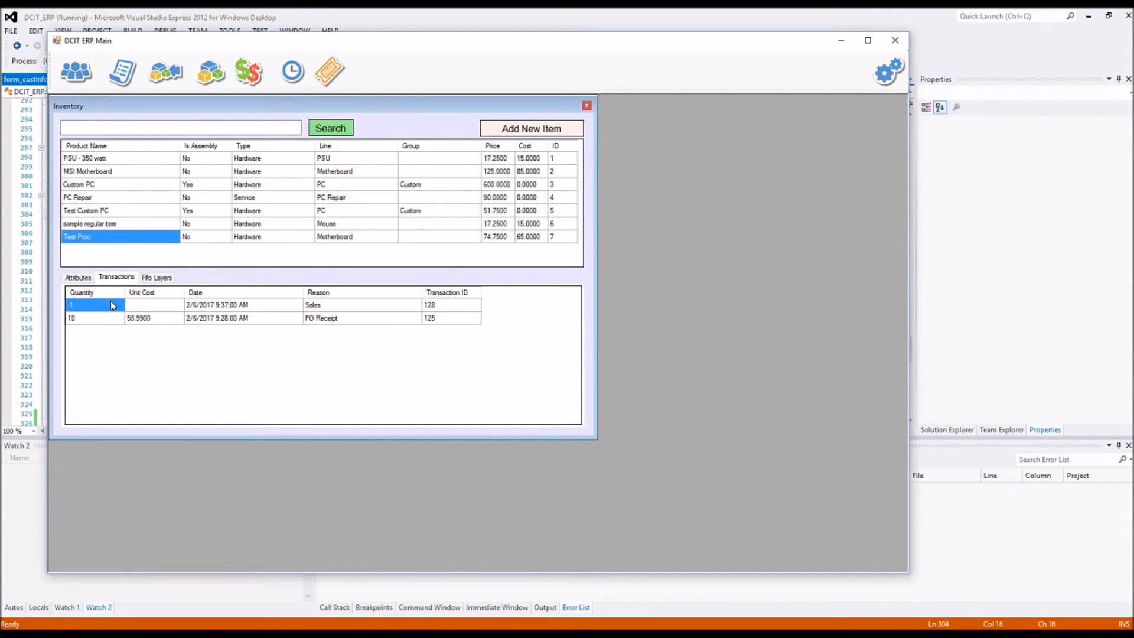
click(224, 305)
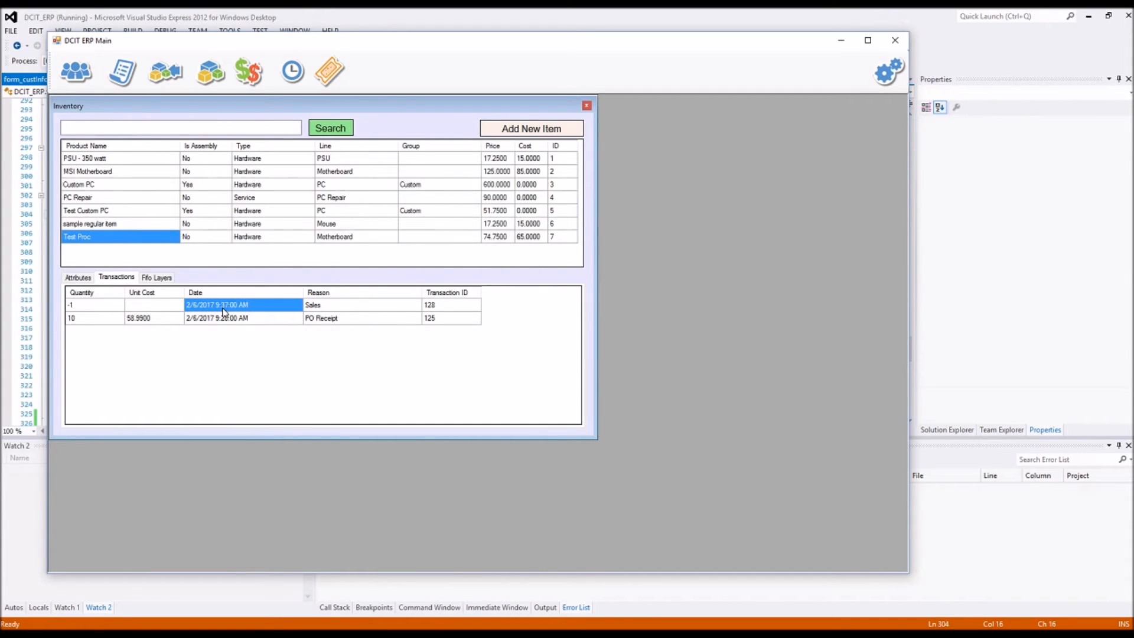
click(333, 306)
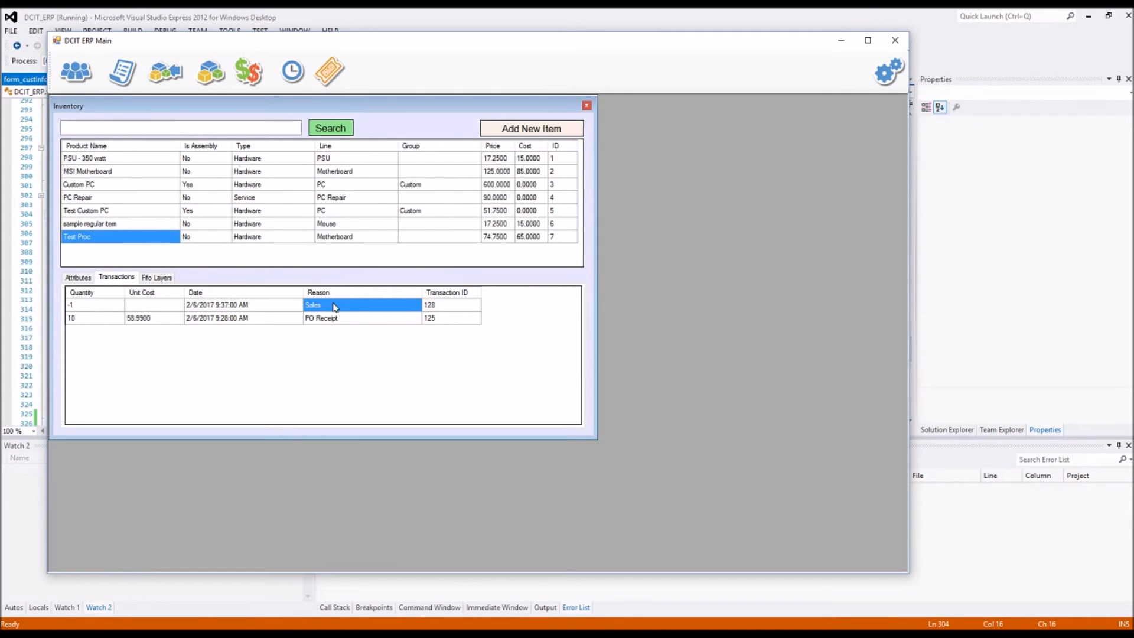
click(170, 278)
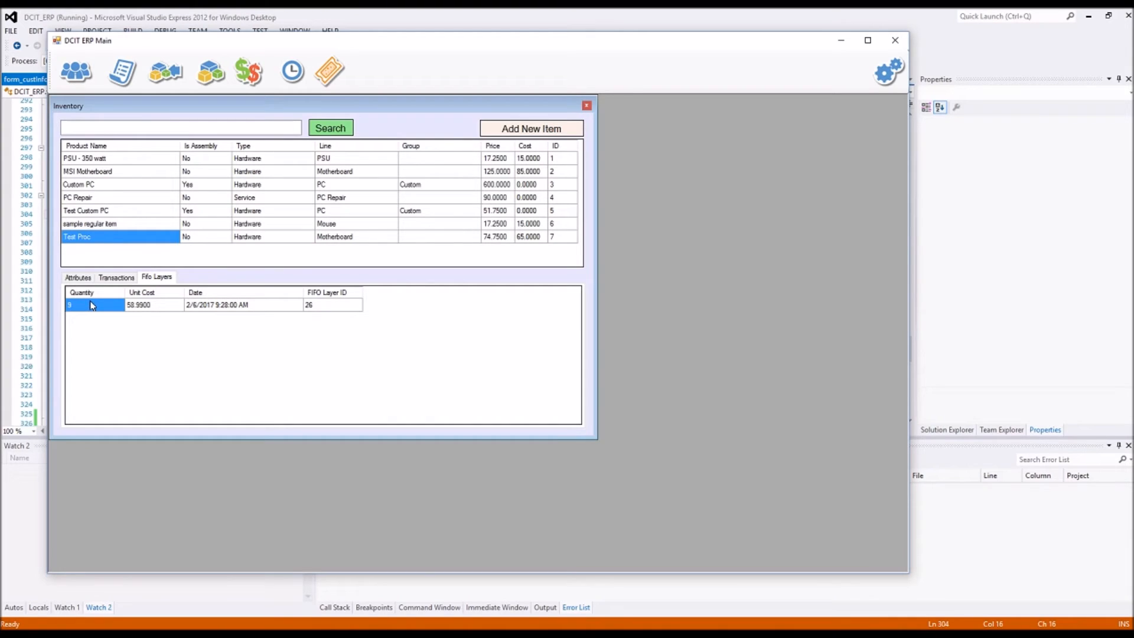
click(80, 277)
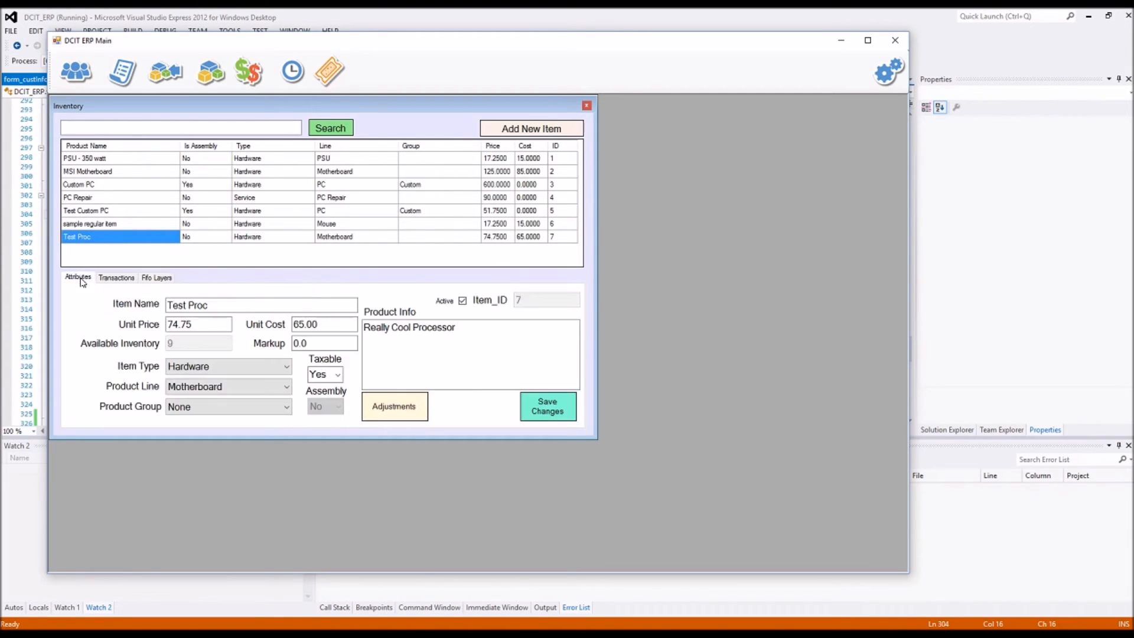
click(587, 106)
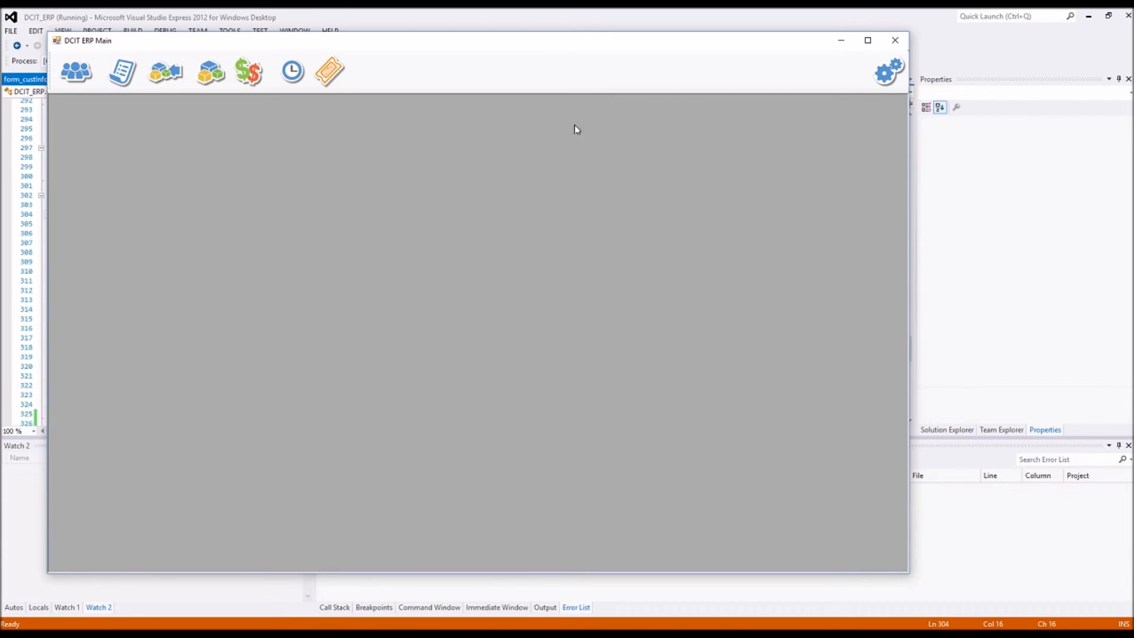
Open the ticketing work logs, list all customers, and select DC-Tech, inc. to show its tickets
click(336, 87)
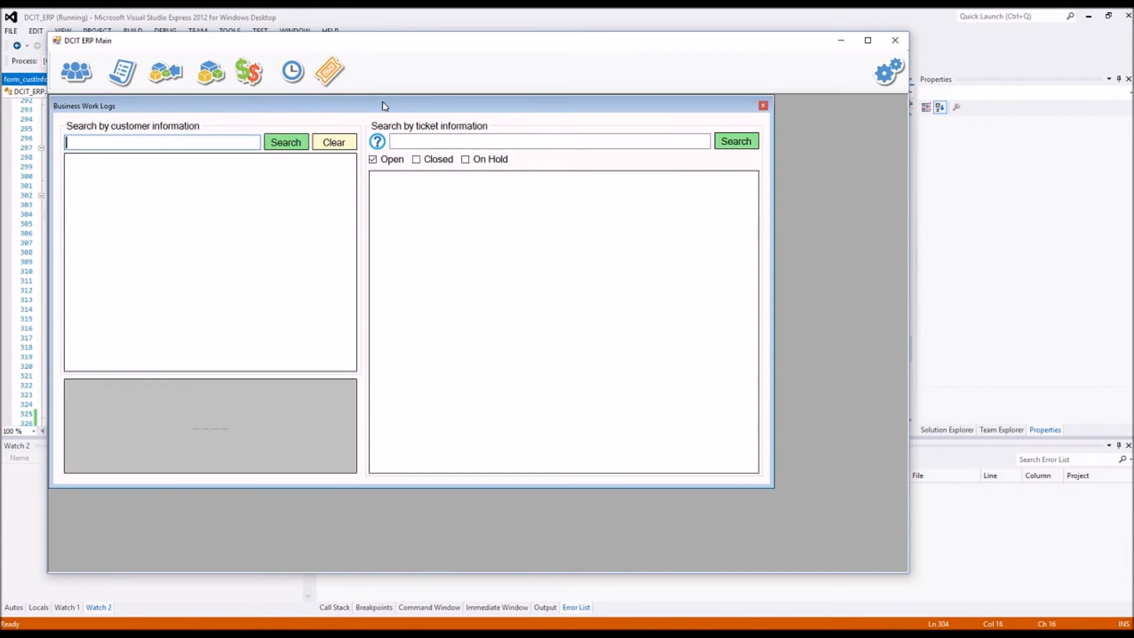
drag(384, 106, 404, 109)
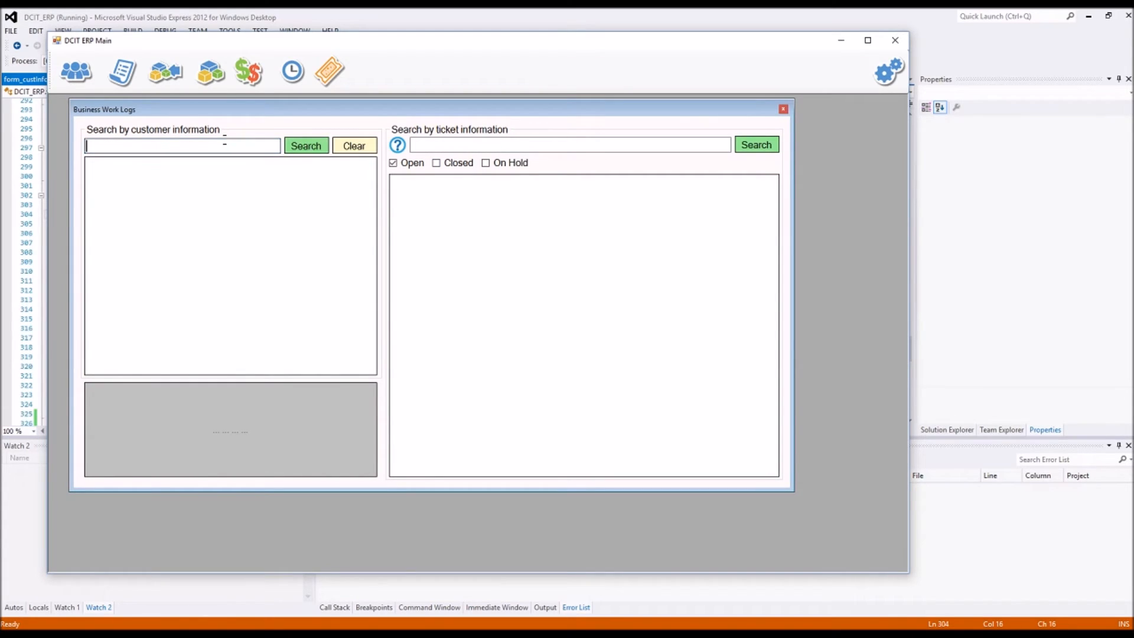
click(259, 147)
click(300, 154)
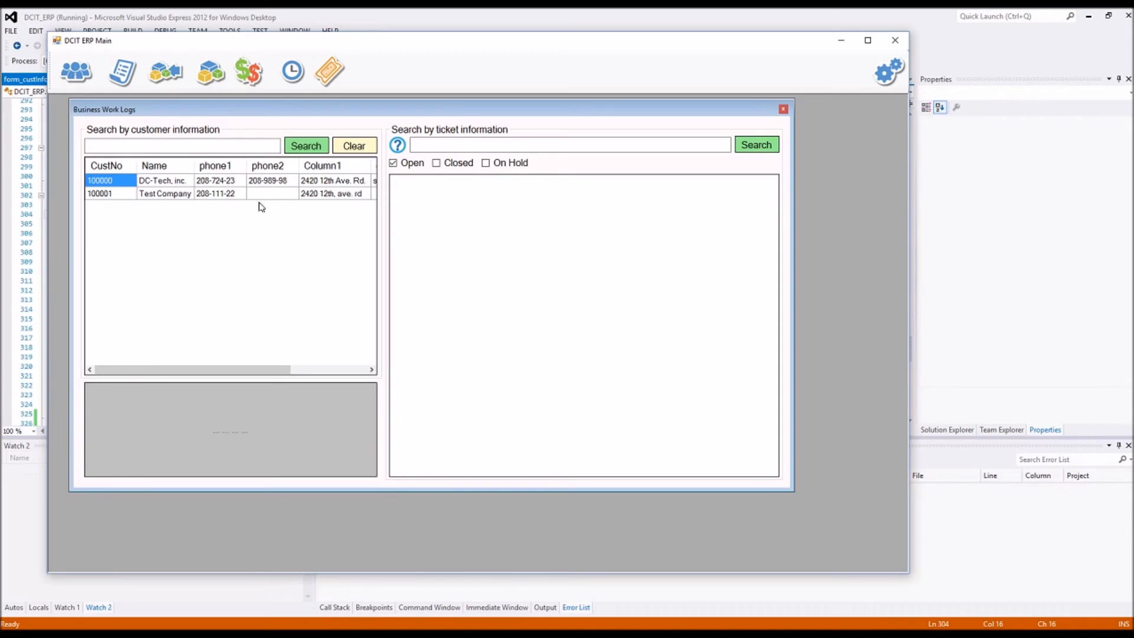
click(181, 183)
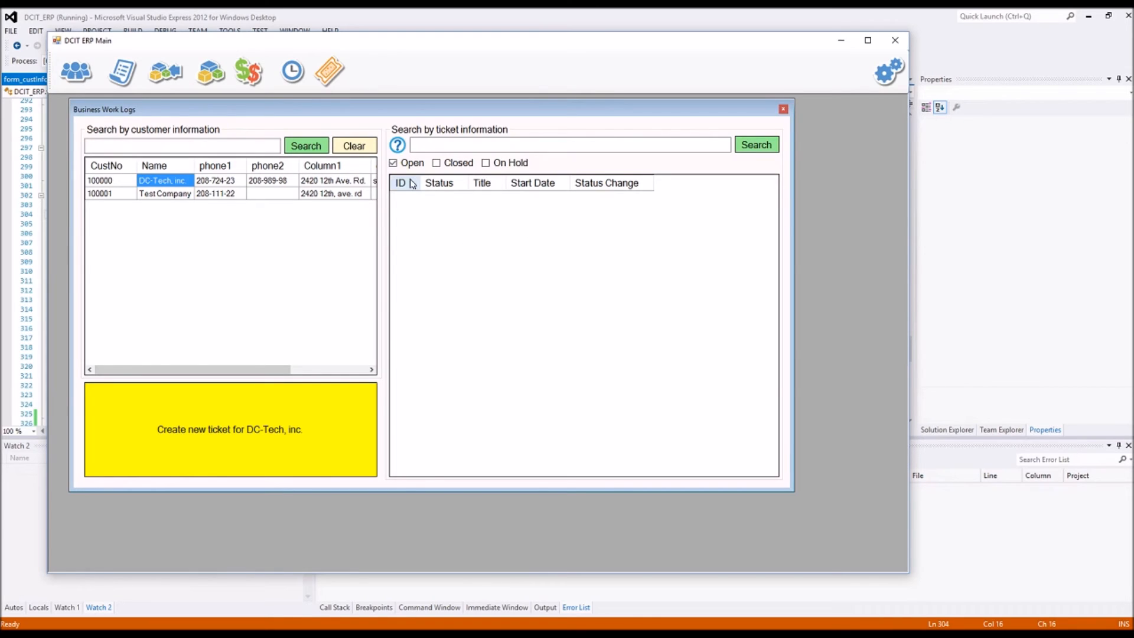
Review DC-Tech's tickets with the Closed and On Hold status filters, and restore the list to open tickets only
click(443, 165)
click(445, 165)
click(452, 166)
click(454, 164)
click(495, 165)
click(445, 165)
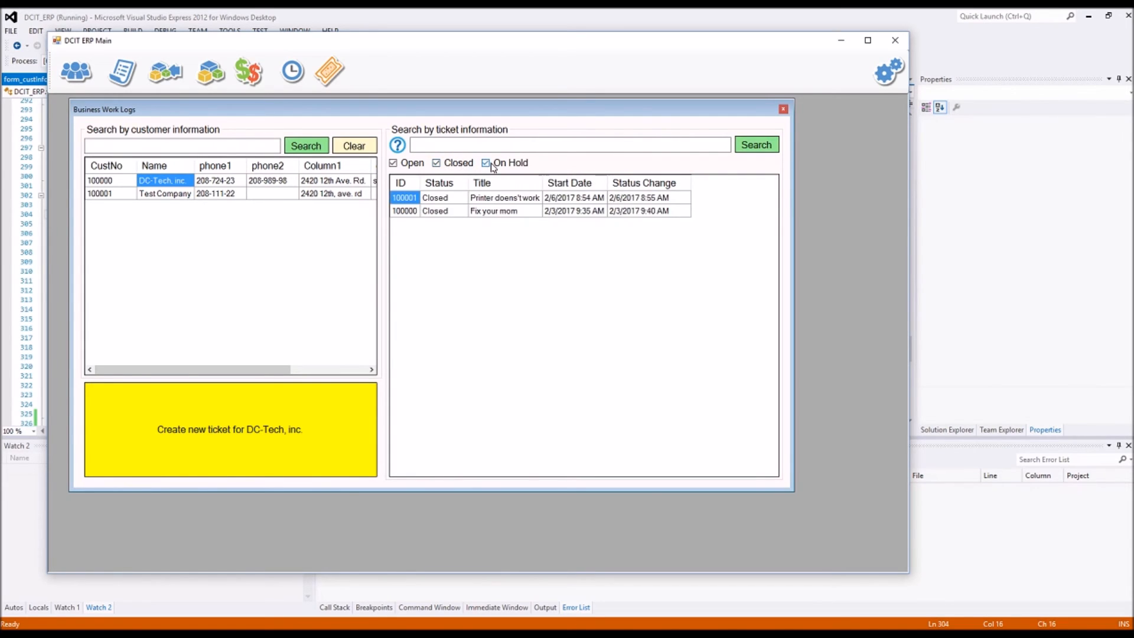
click(452, 166)
click(462, 165)
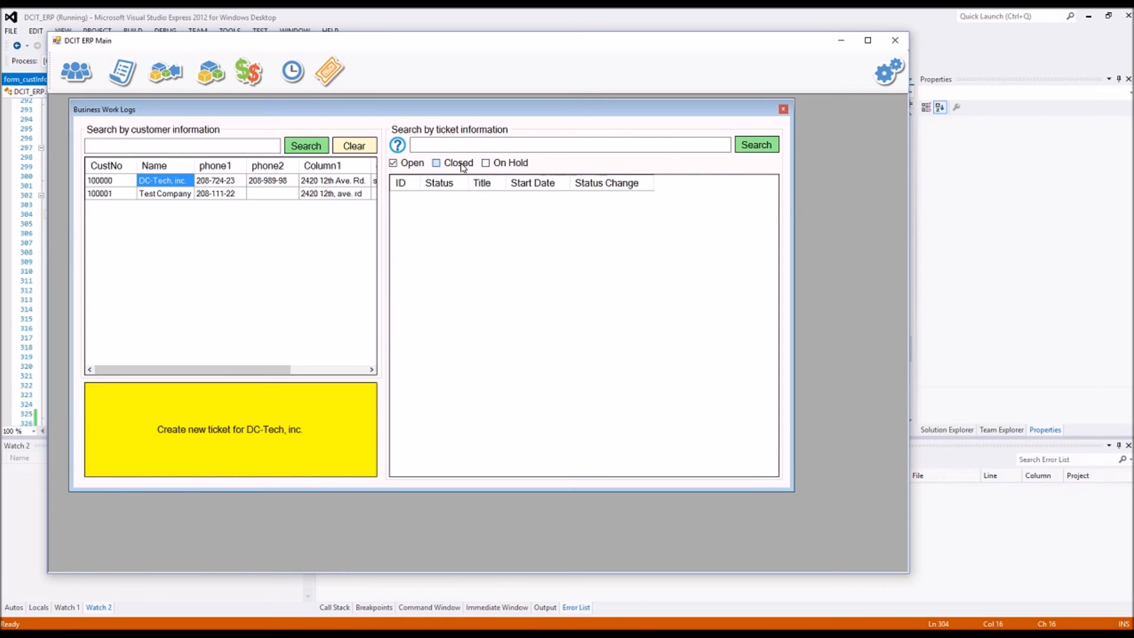
click(463, 166)
Start a DC-Tech ticket with the entry person's name, title "PC running slow in the sales area" and note "PC is super old. Probs don't work well, yo!"
click(288, 434)
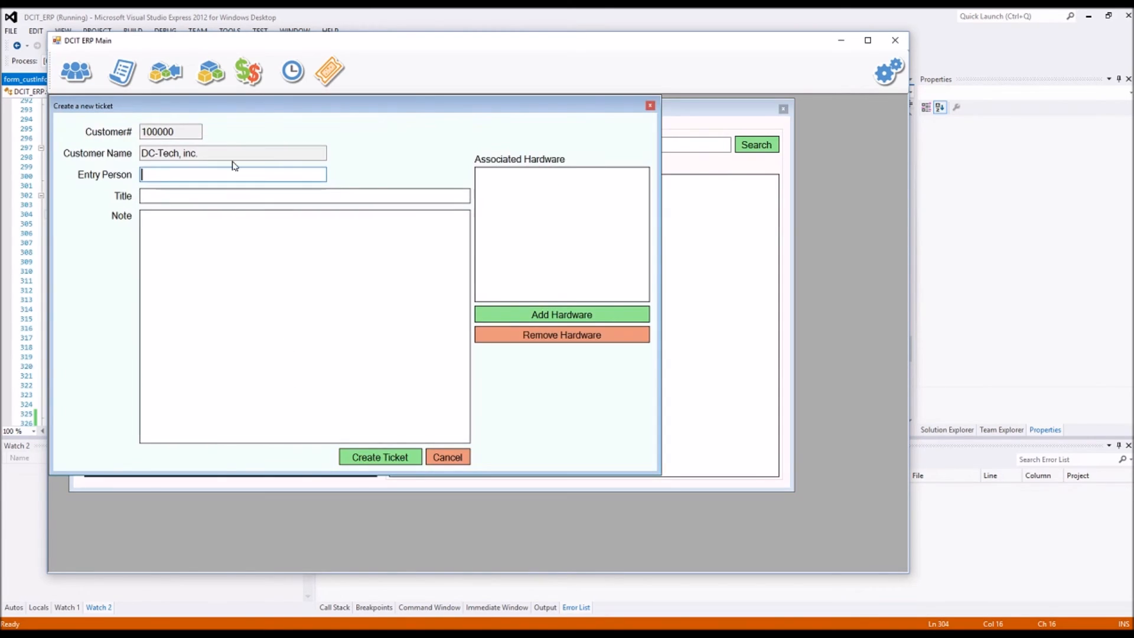
text(David)
key(Tab)
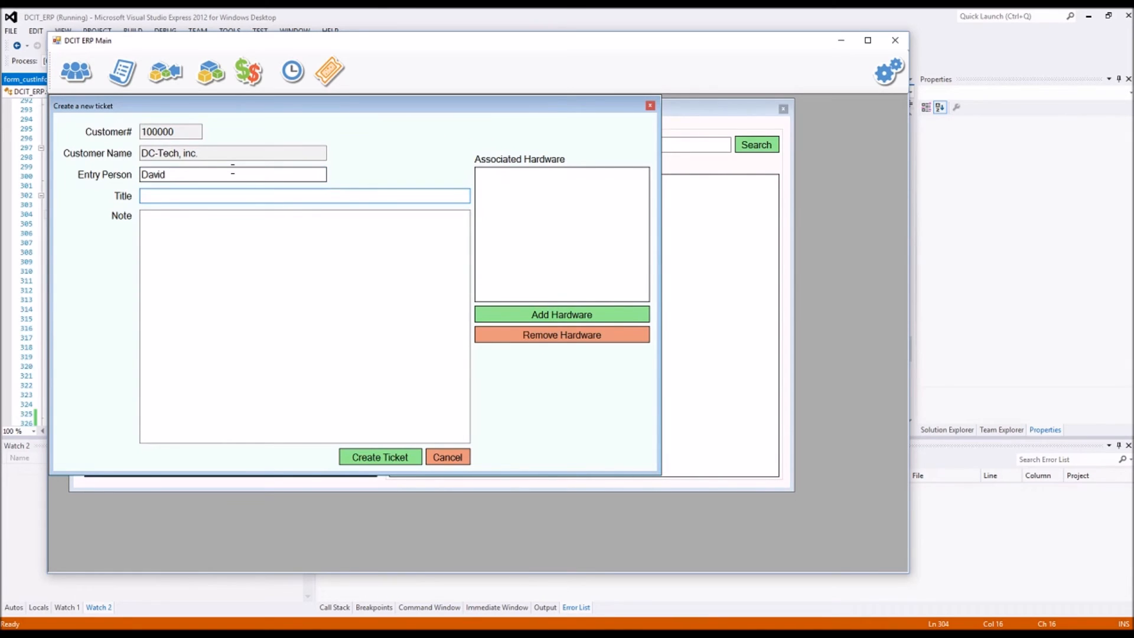
text(PC running slow in the sales area)
key(Tab)
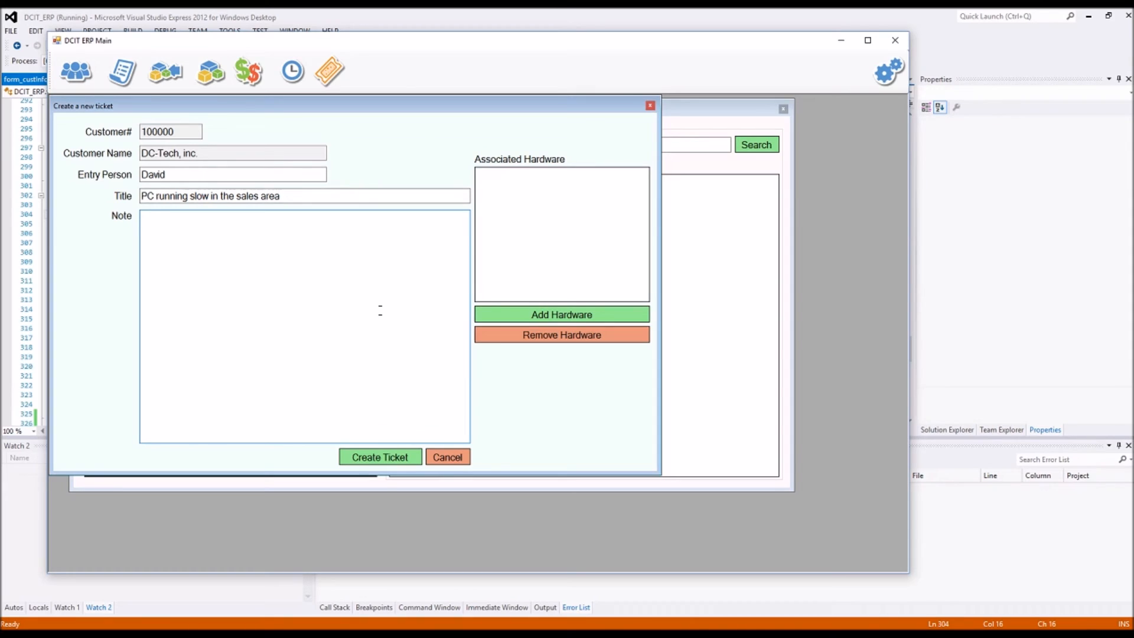
text(PC is super old. Probs done)
key(BackSpace)
key(BackSpace)
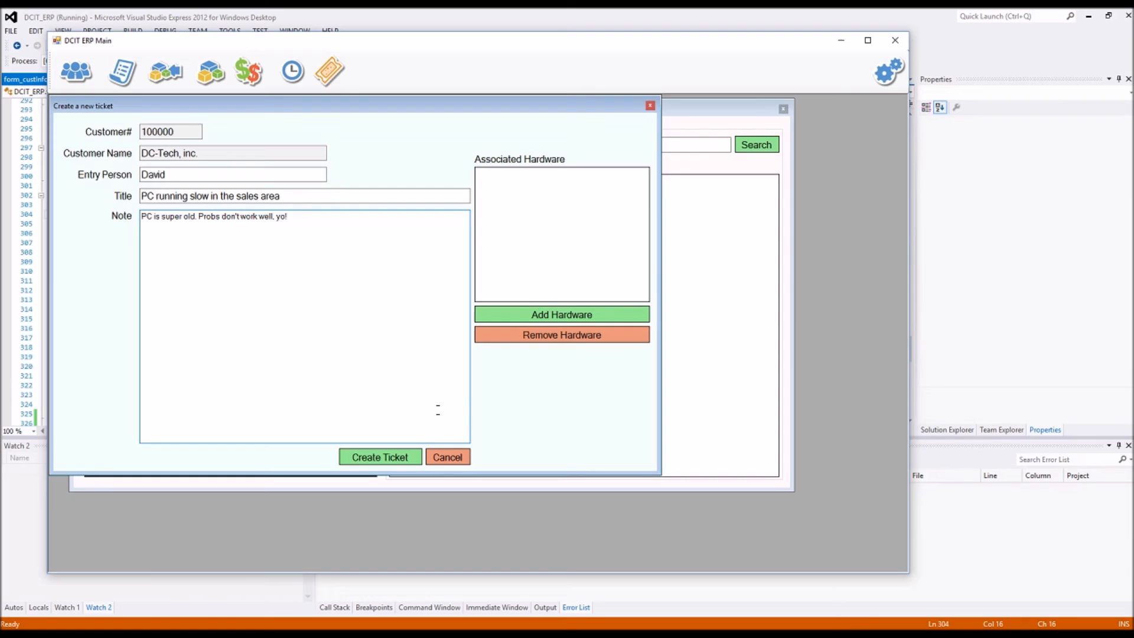
Associate the Dell Thingy server with the new ticket and create the ticket
click(554, 313)
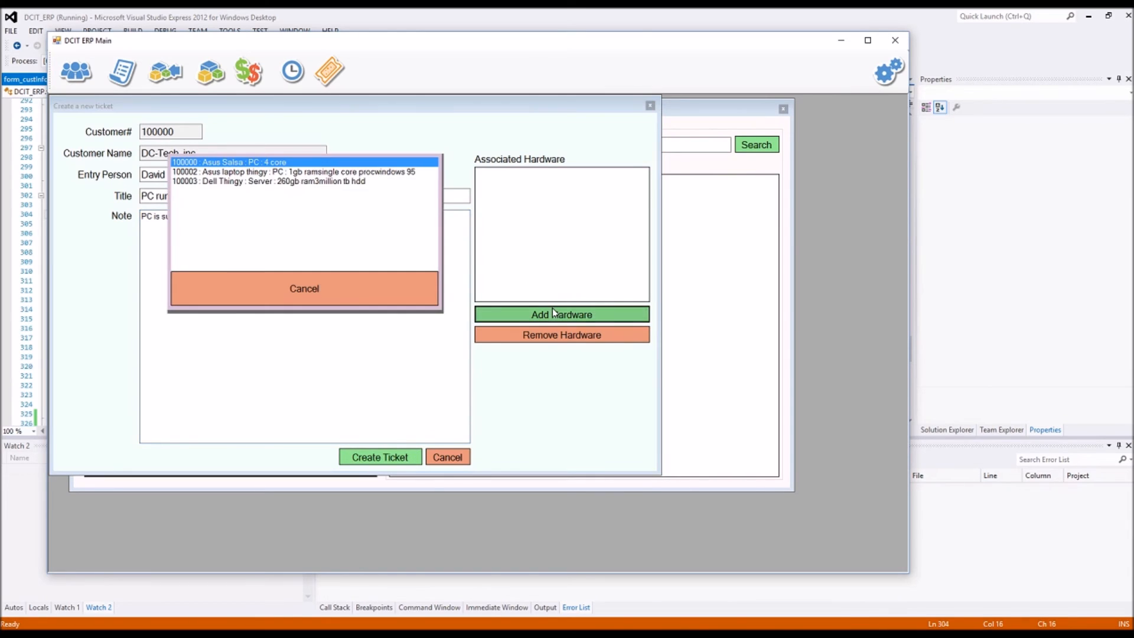
click(351, 284)
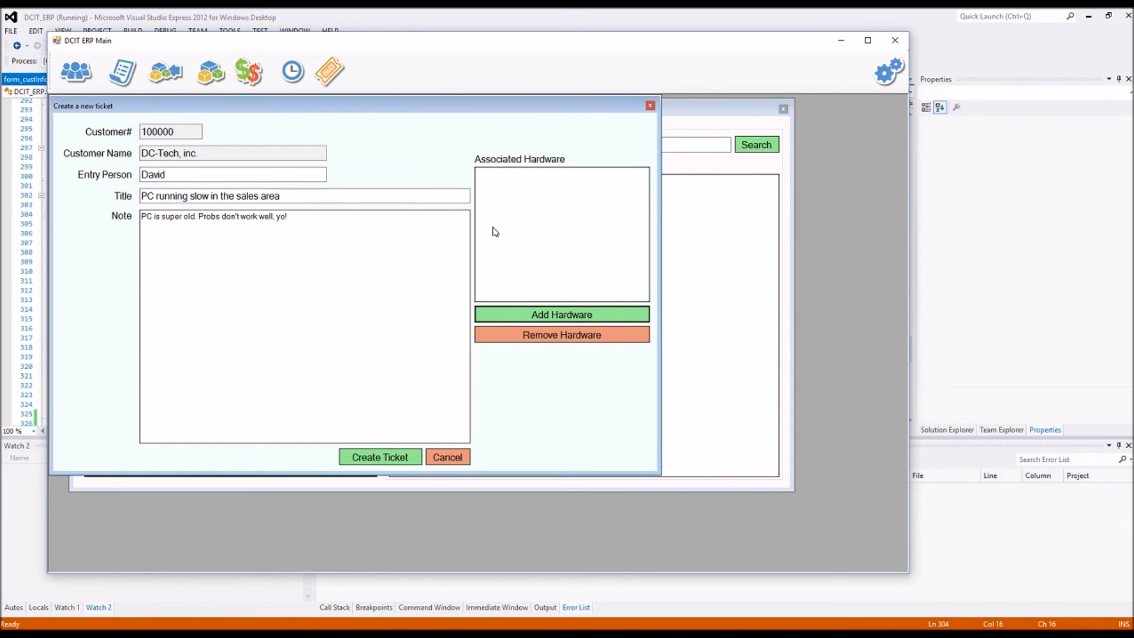
click(544, 313)
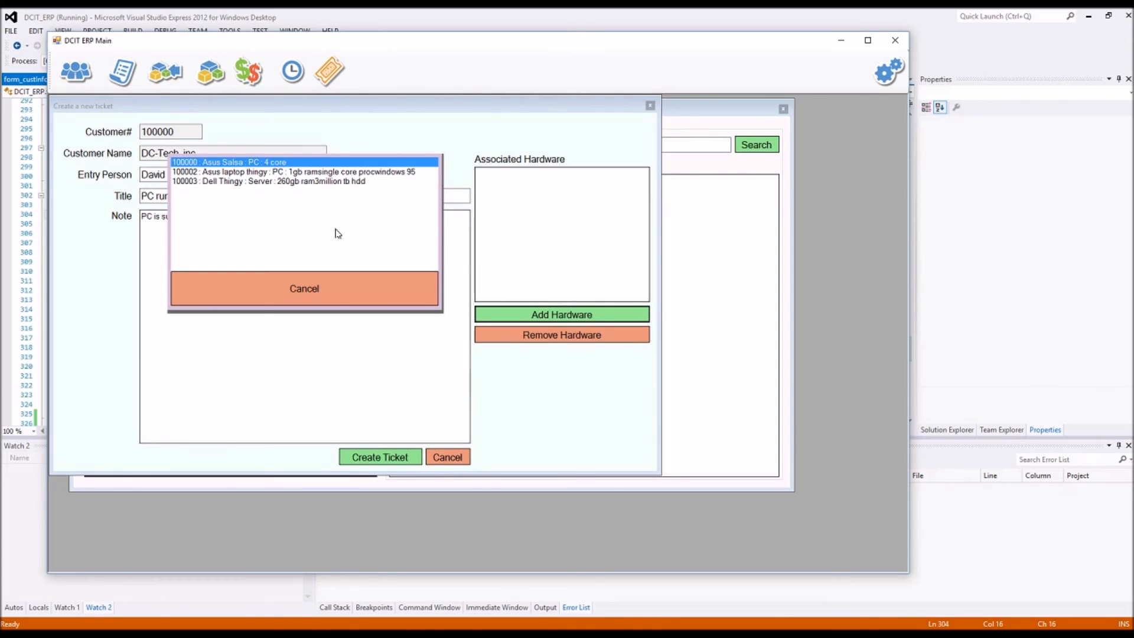
double_click(280, 181)
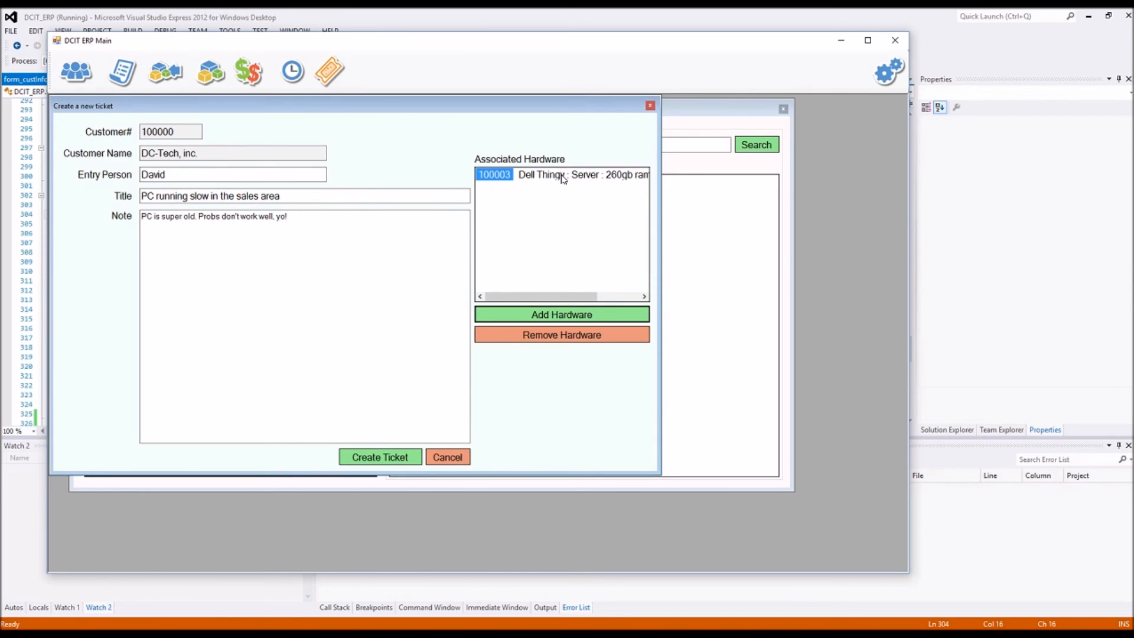
click(609, 177)
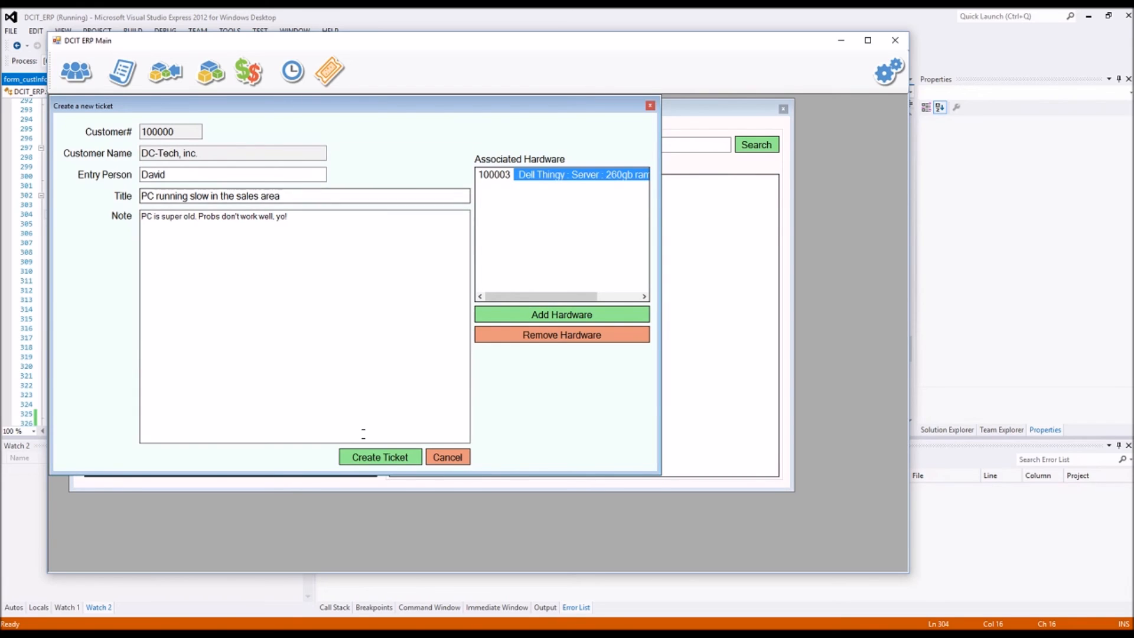
click(363, 458)
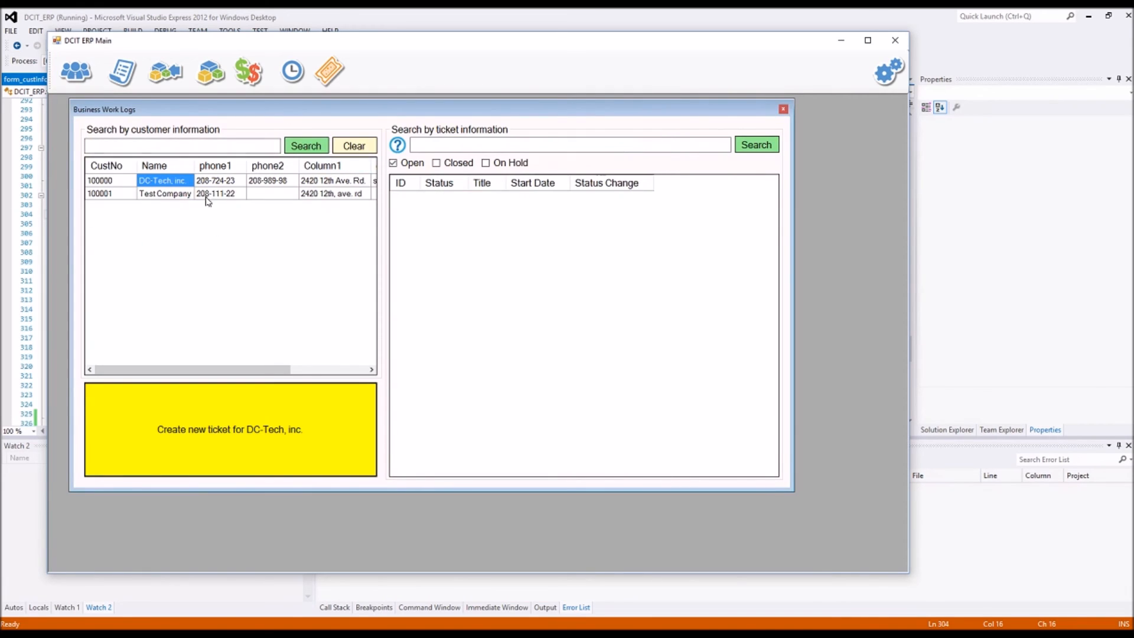
Add a note with the entry person's name and "Yeah, has viruses windows needs to be reinstalled." to DC-Tech's slow PC ticket, and close its window
click(188, 183)
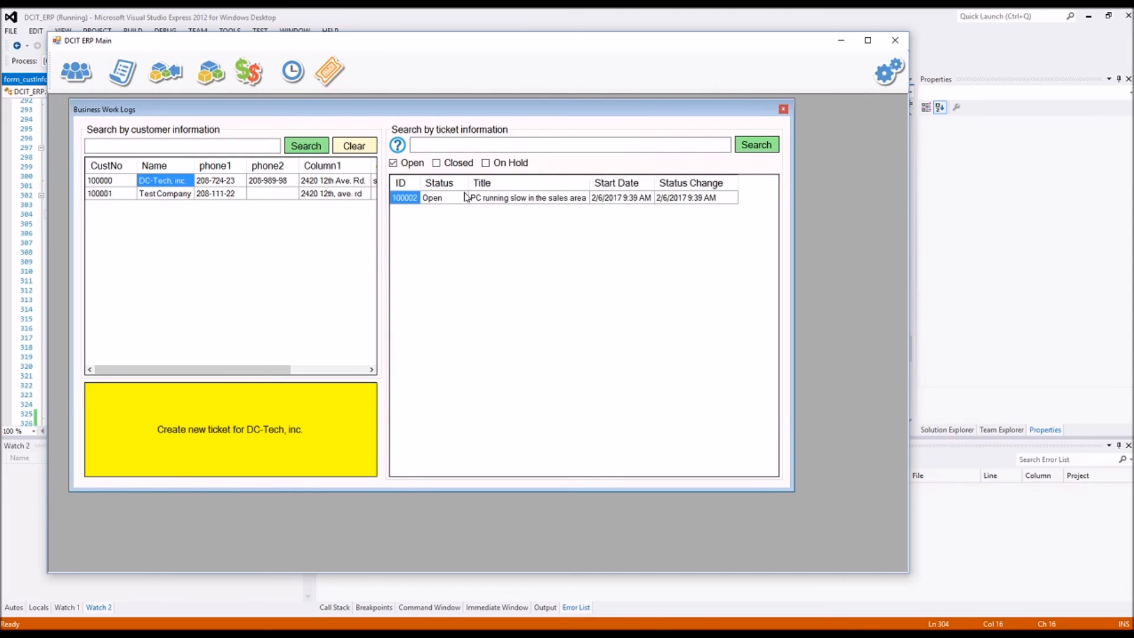
click(544, 196)
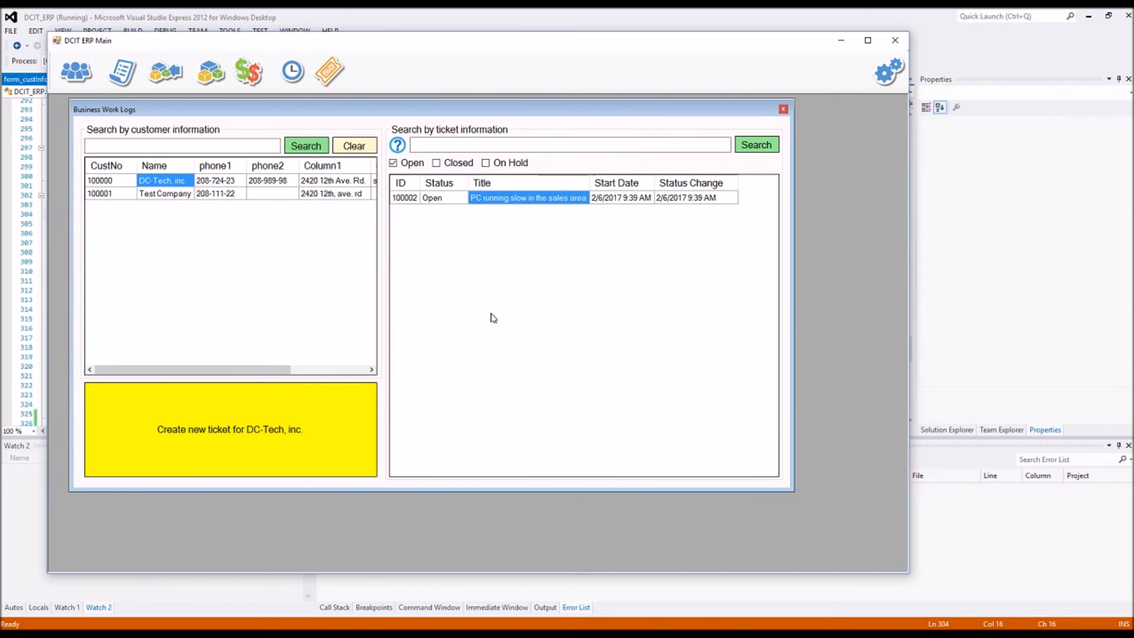
double_click(495, 200)
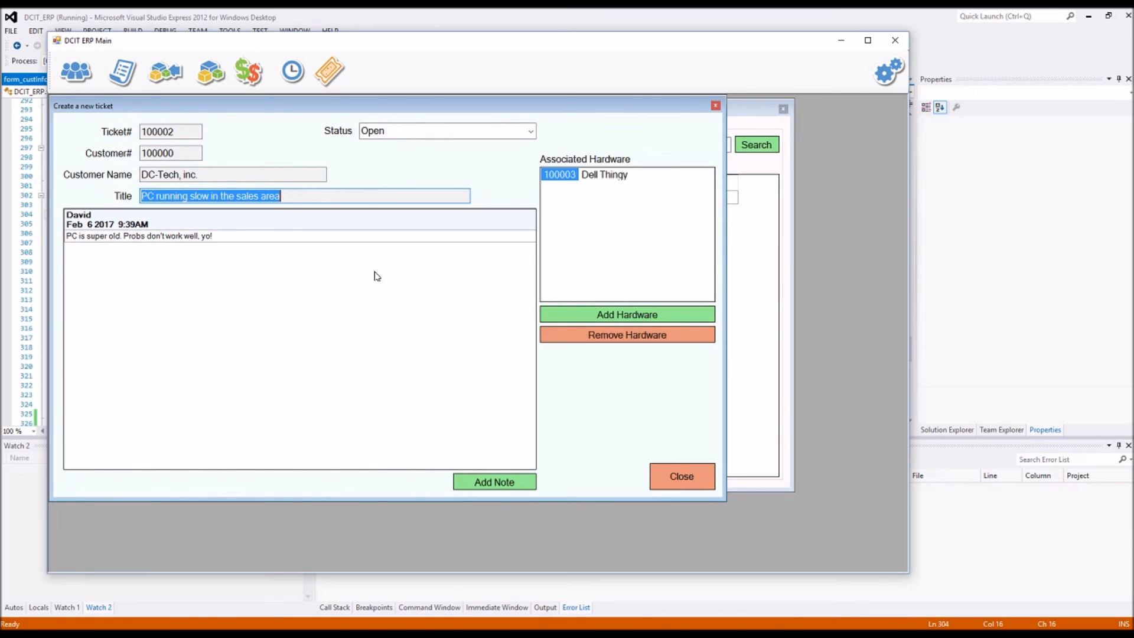
click(491, 482)
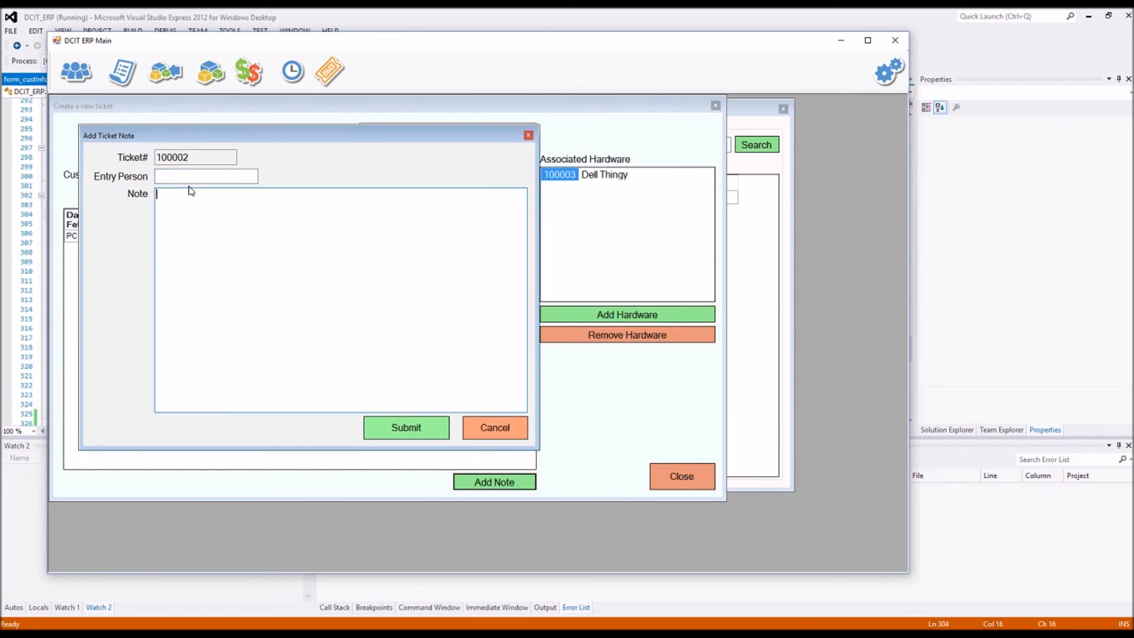
text(Chris)
key(Tab)
text(Yeah, has viruses windwos n)
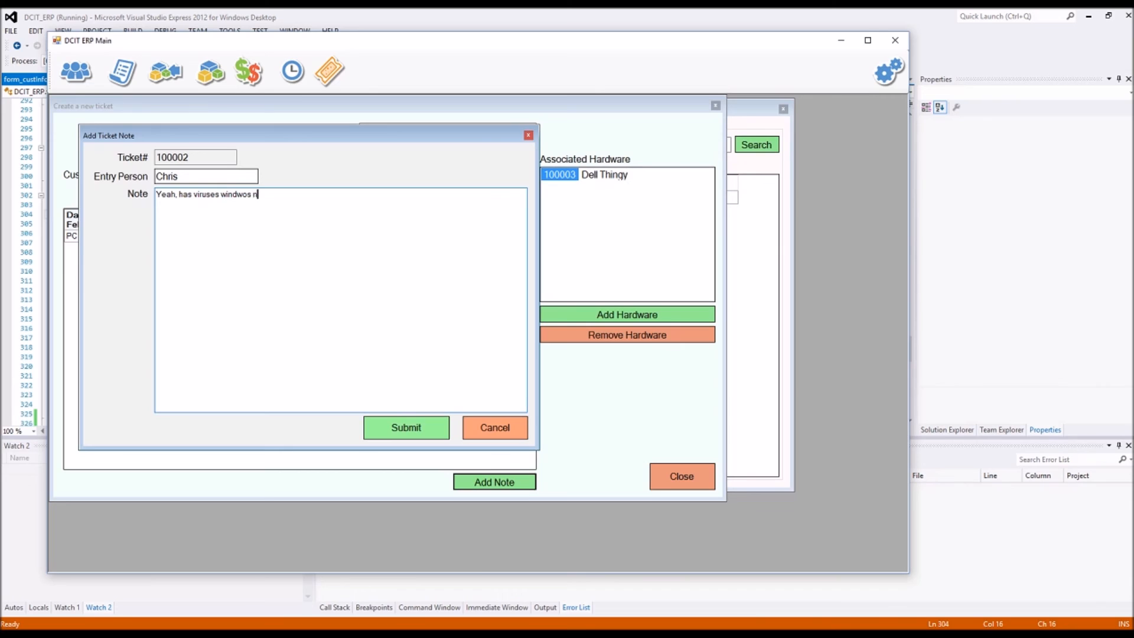
text(ows needs to be reinstalled.)
click(397, 429)
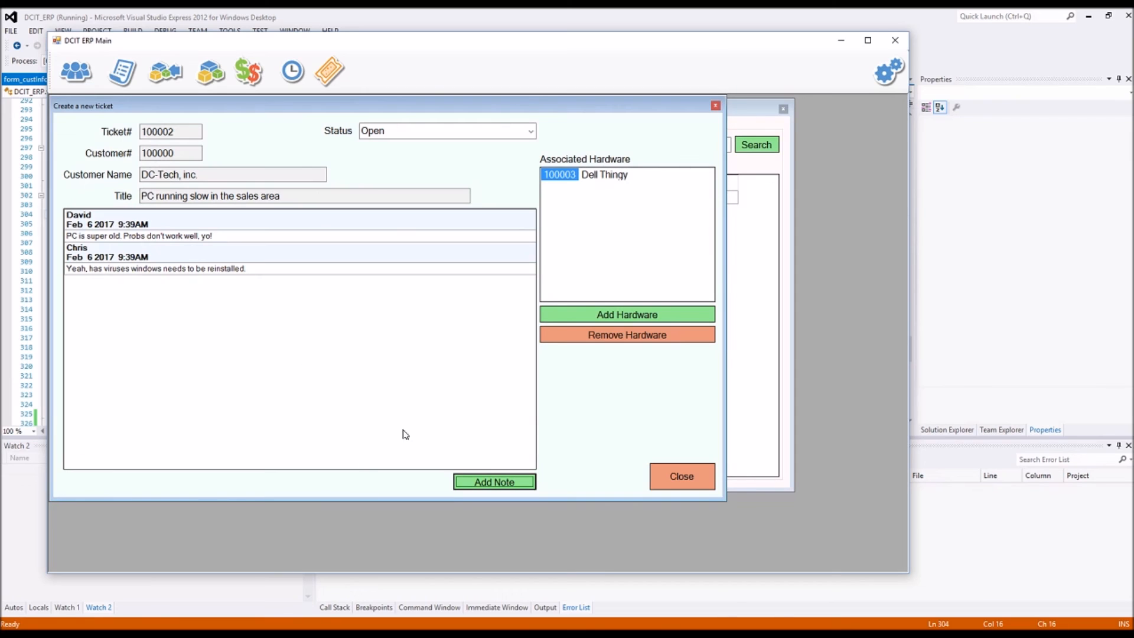
click(190, 251)
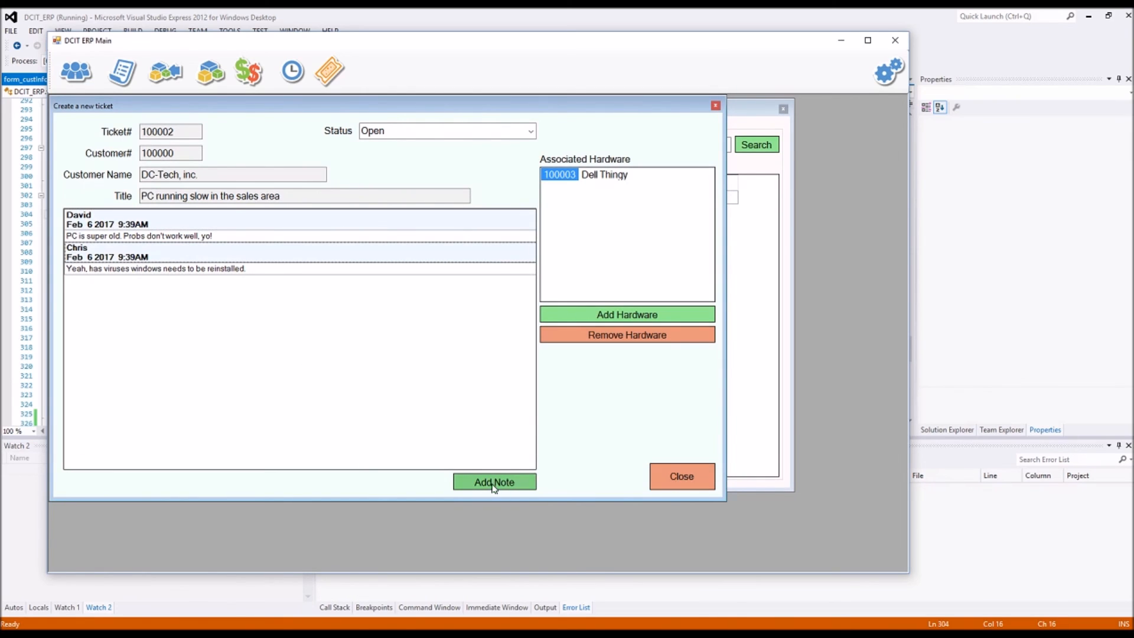
click(683, 486)
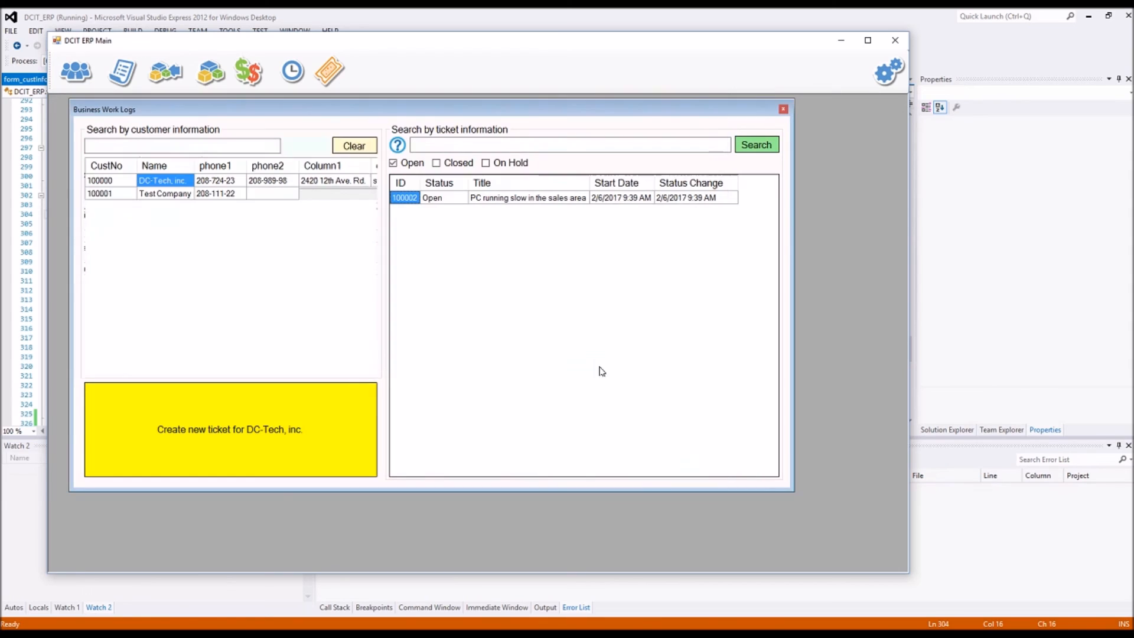
Reopen the slow PC ticket, add a note with the entry person's name and "Done!!! yay!", and close the ticket window
double_click(446, 201)
click(489, 492)
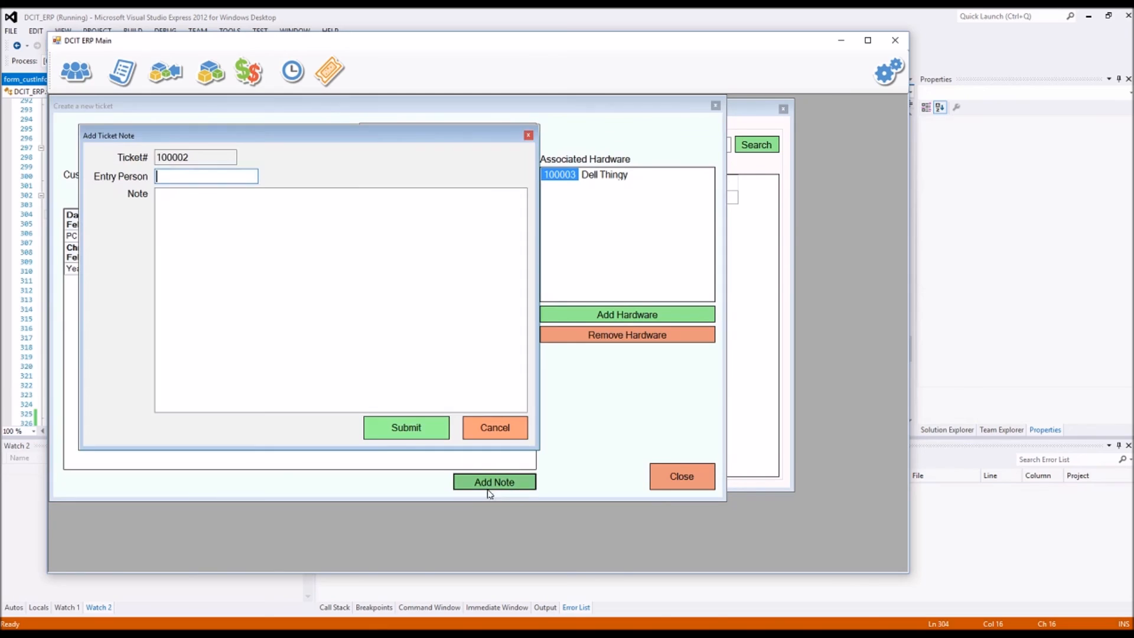
key(Tab)
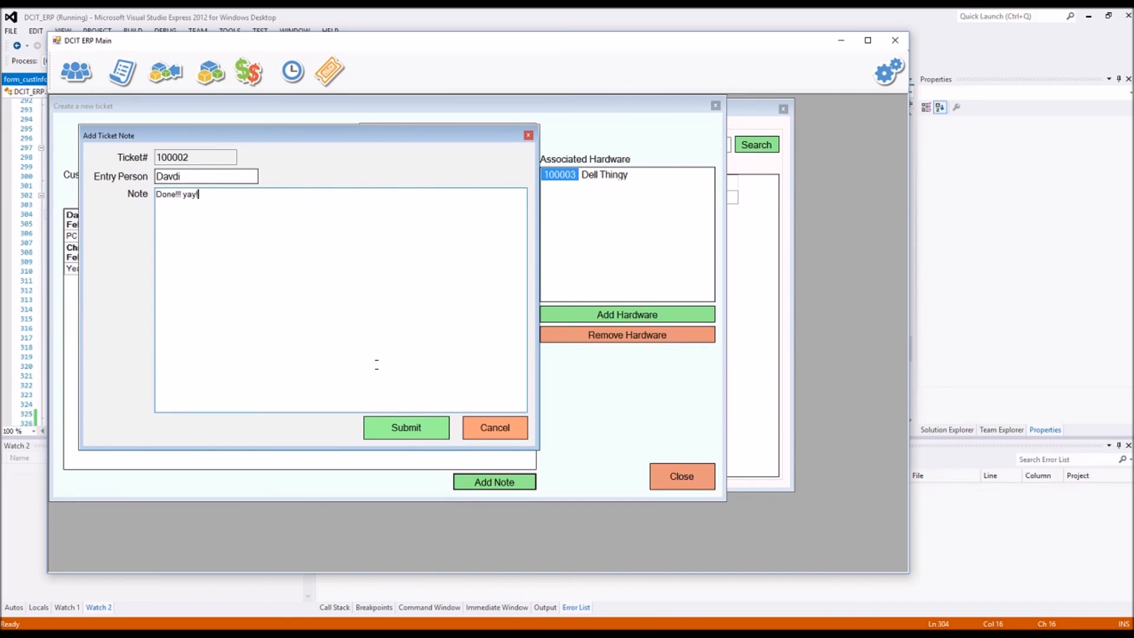
click(405, 427)
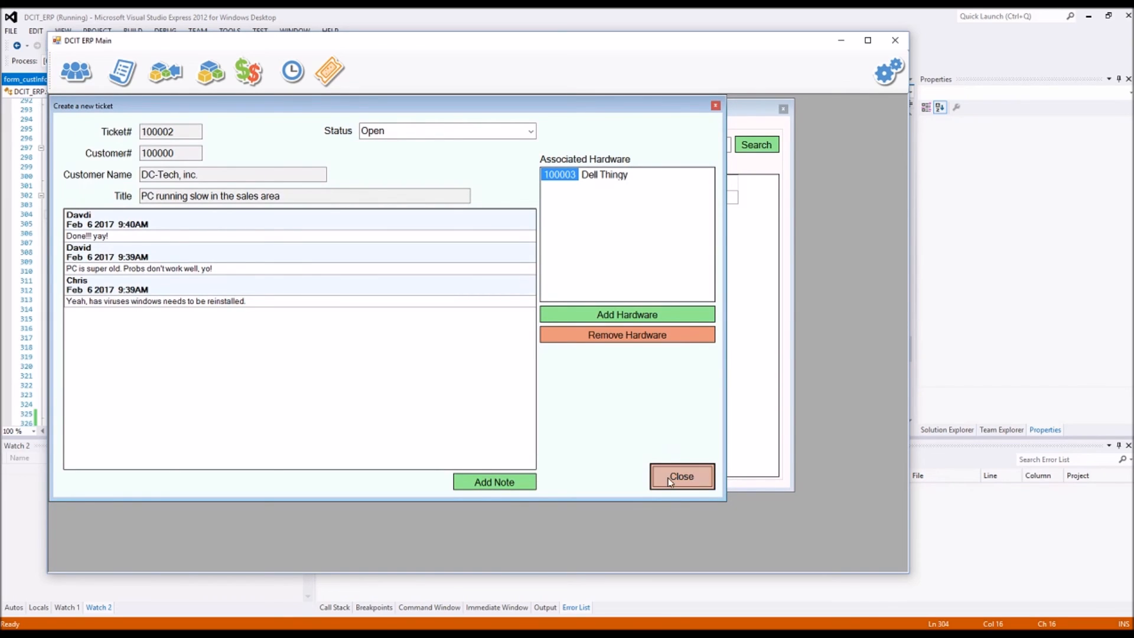
click(124, 226)
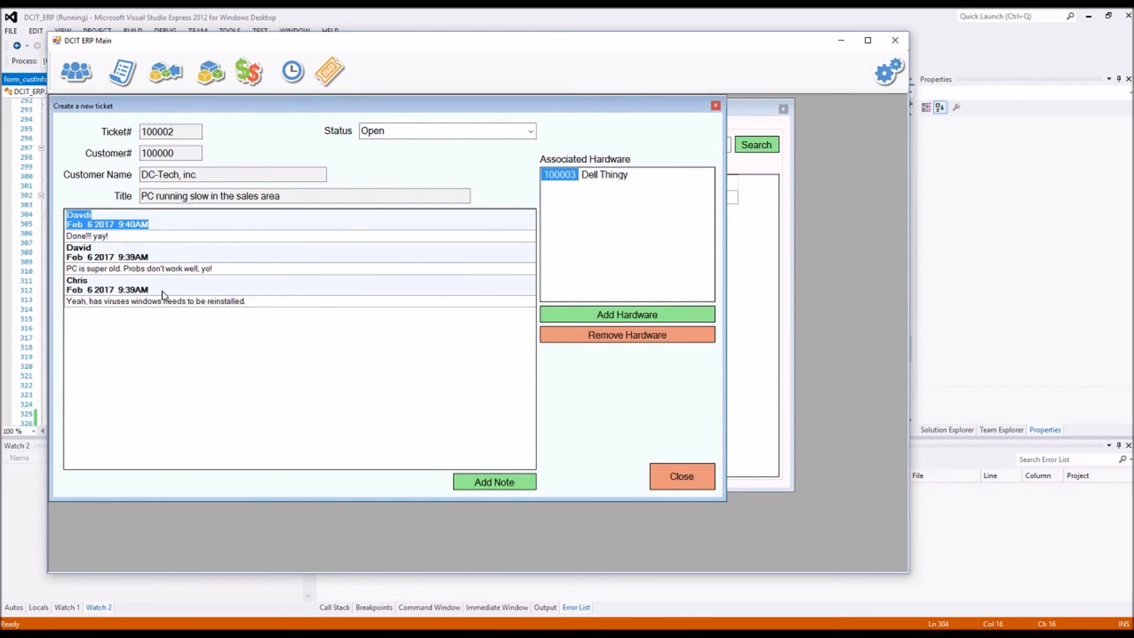
click(697, 482)
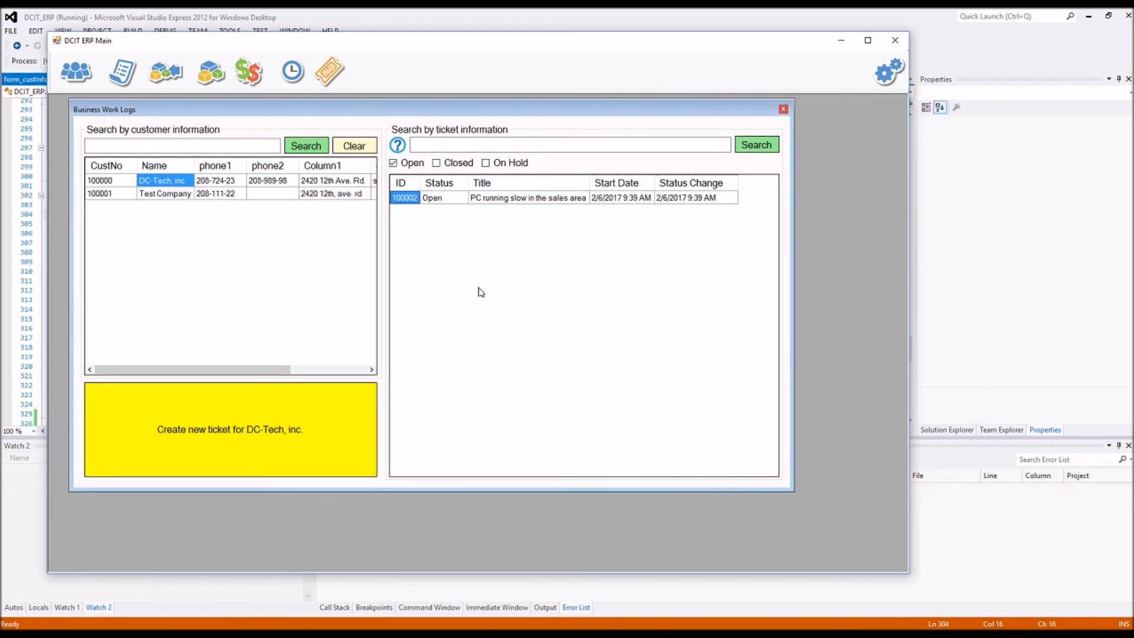
Set the status of the slow PC ticket to Closed and exit the ticket
double_click(434, 200)
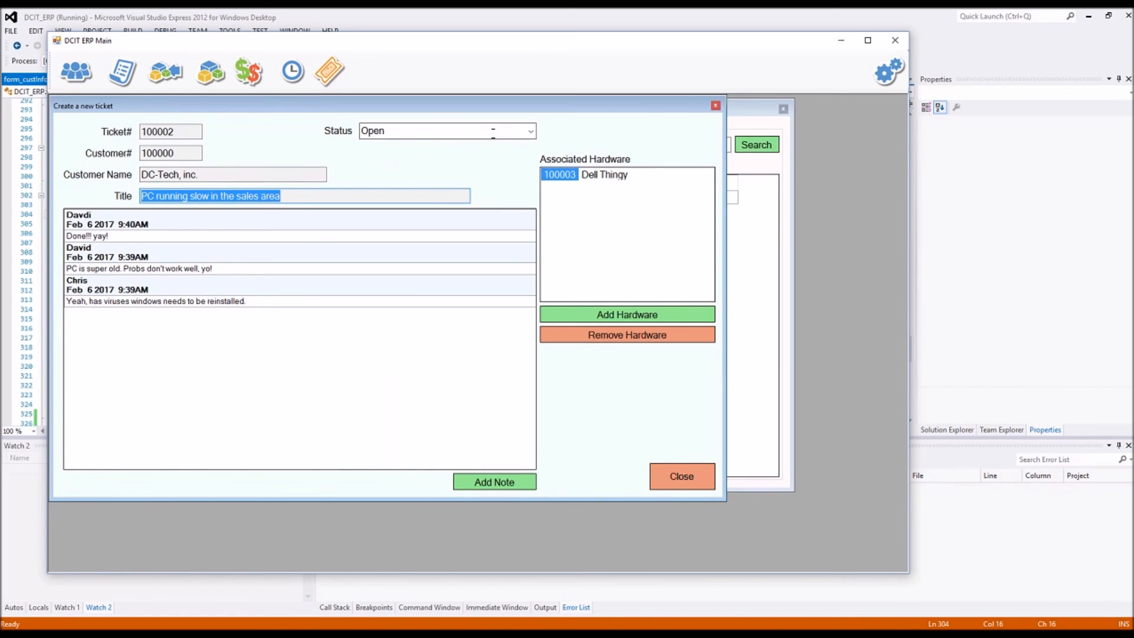
click(530, 131)
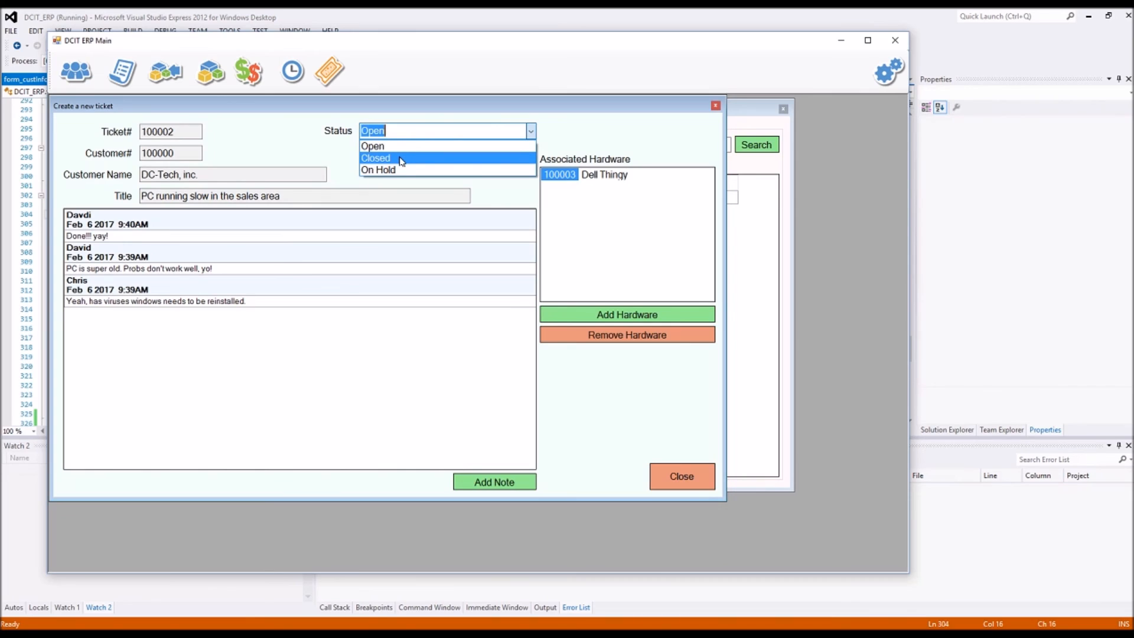
click(398, 158)
click(531, 131)
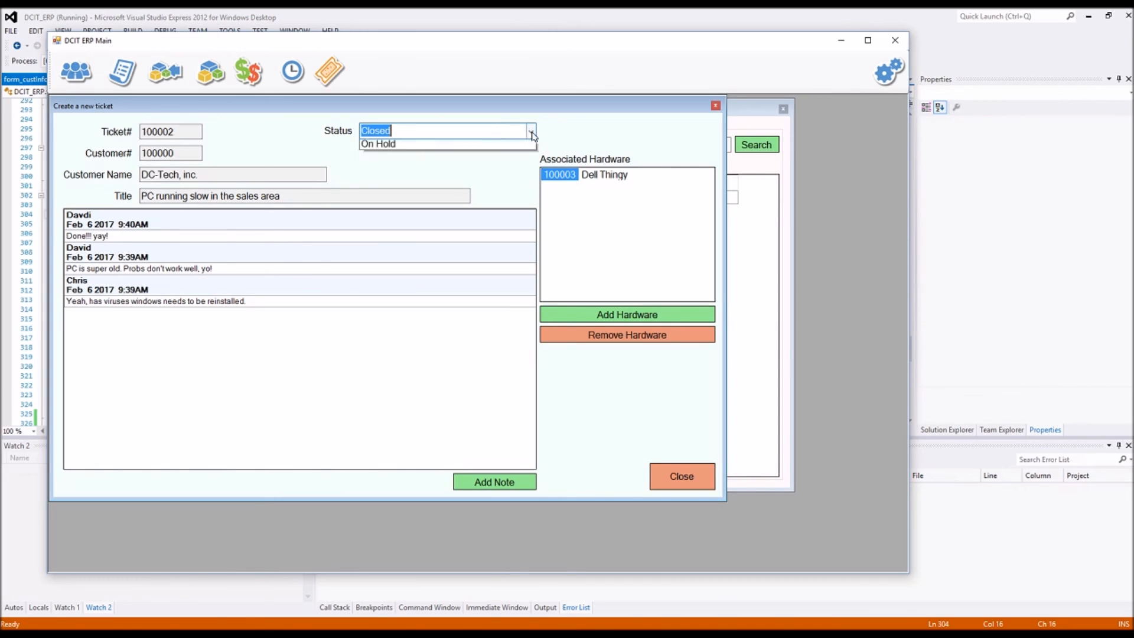
click(384, 159)
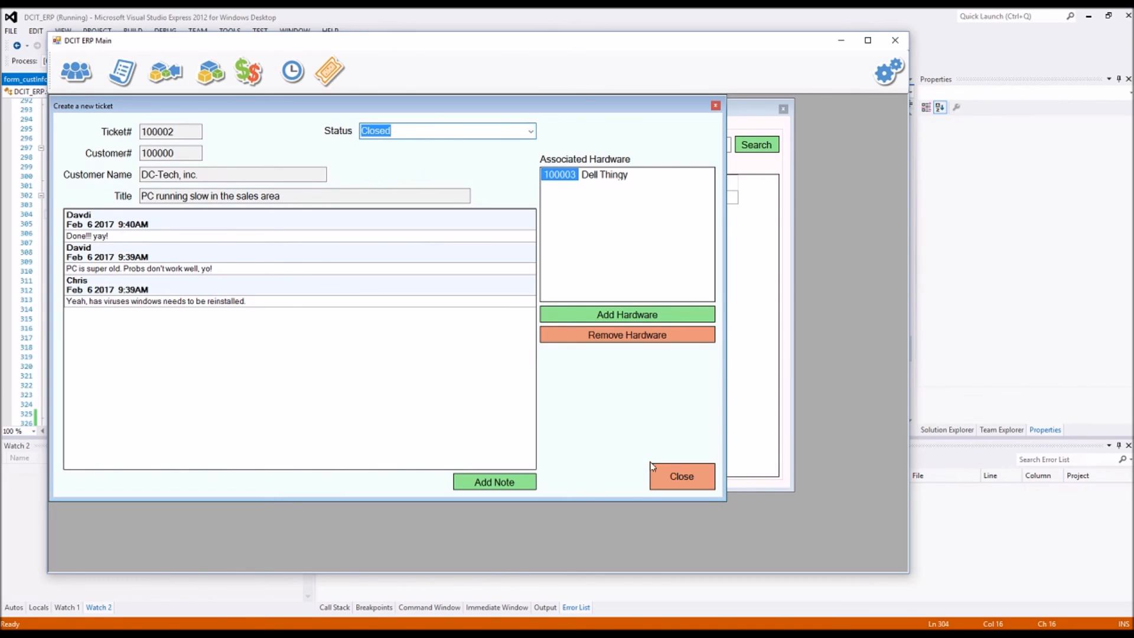
click(684, 479)
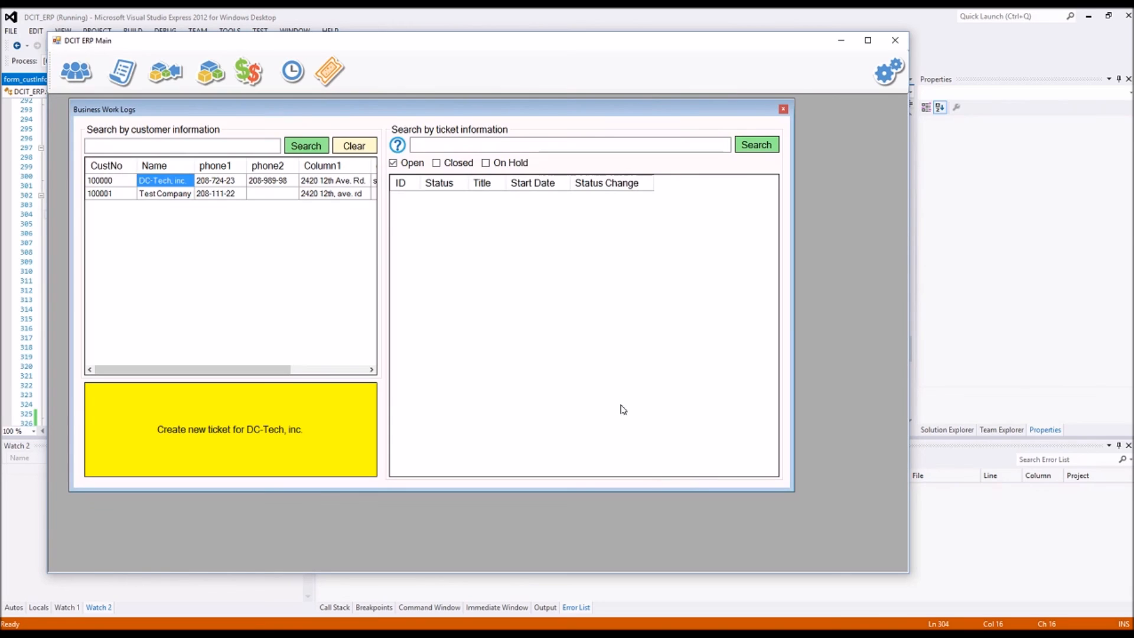
Check DC-Tech's closed tickets sorted by title, and switch the status filter back to open tickets only
click(473, 186)
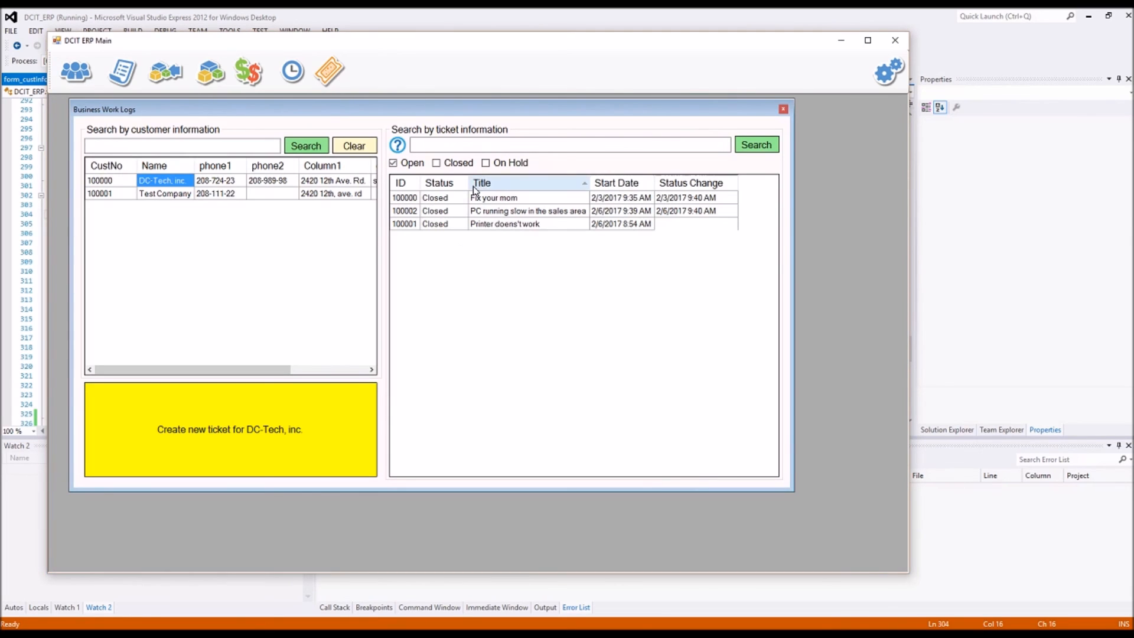
click(403, 164)
click(442, 164)
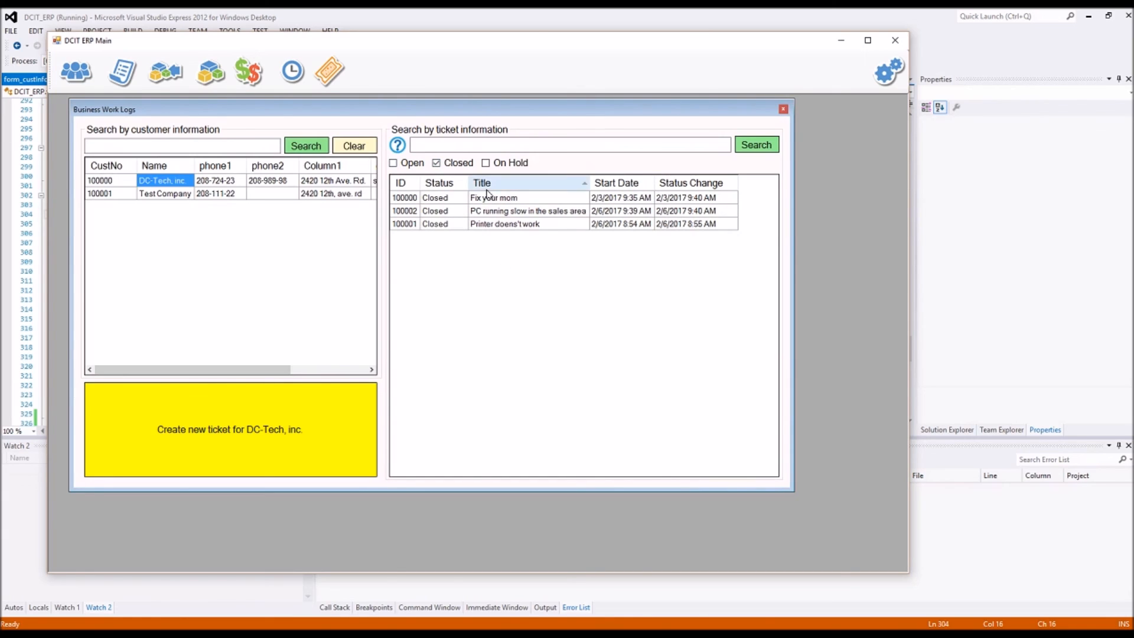
click(509, 213)
click(393, 163)
click(436, 163)
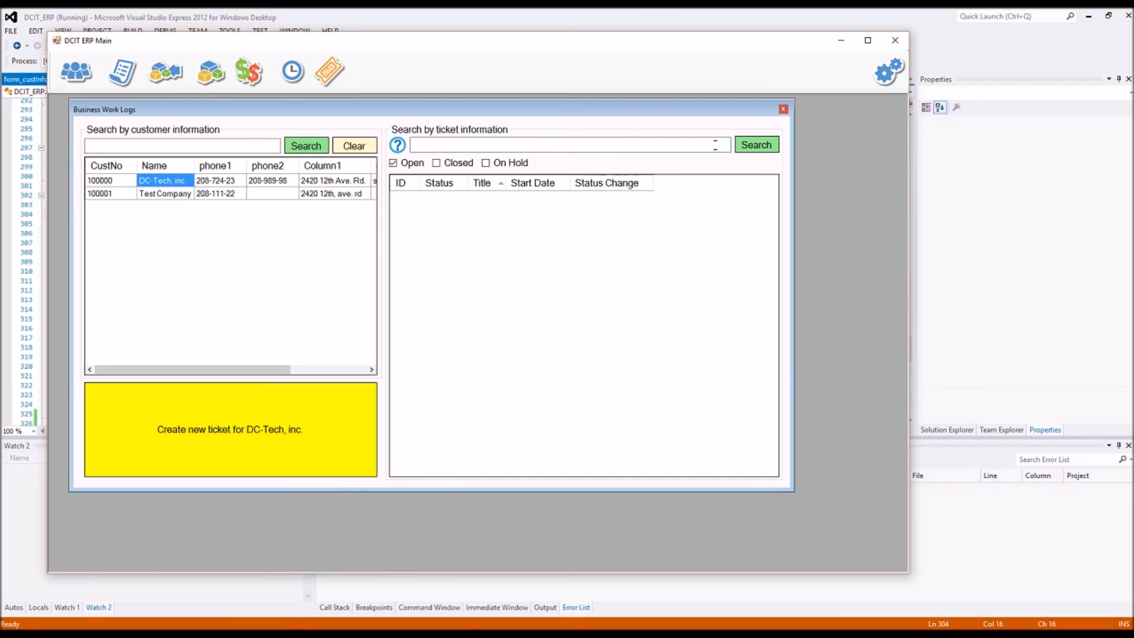